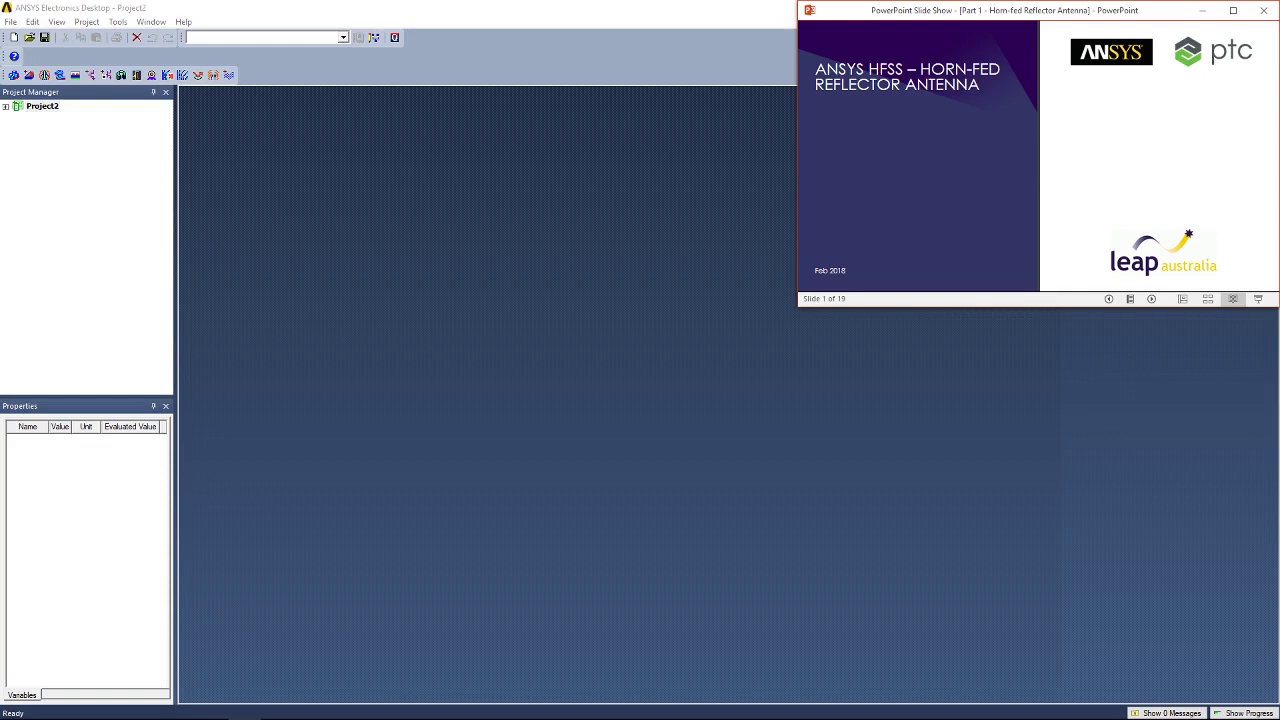
Advance the tutorial slides from the title slide to slide 4, 'HFSS: Getting Started'.
{"action": "key", "text": "Right"}
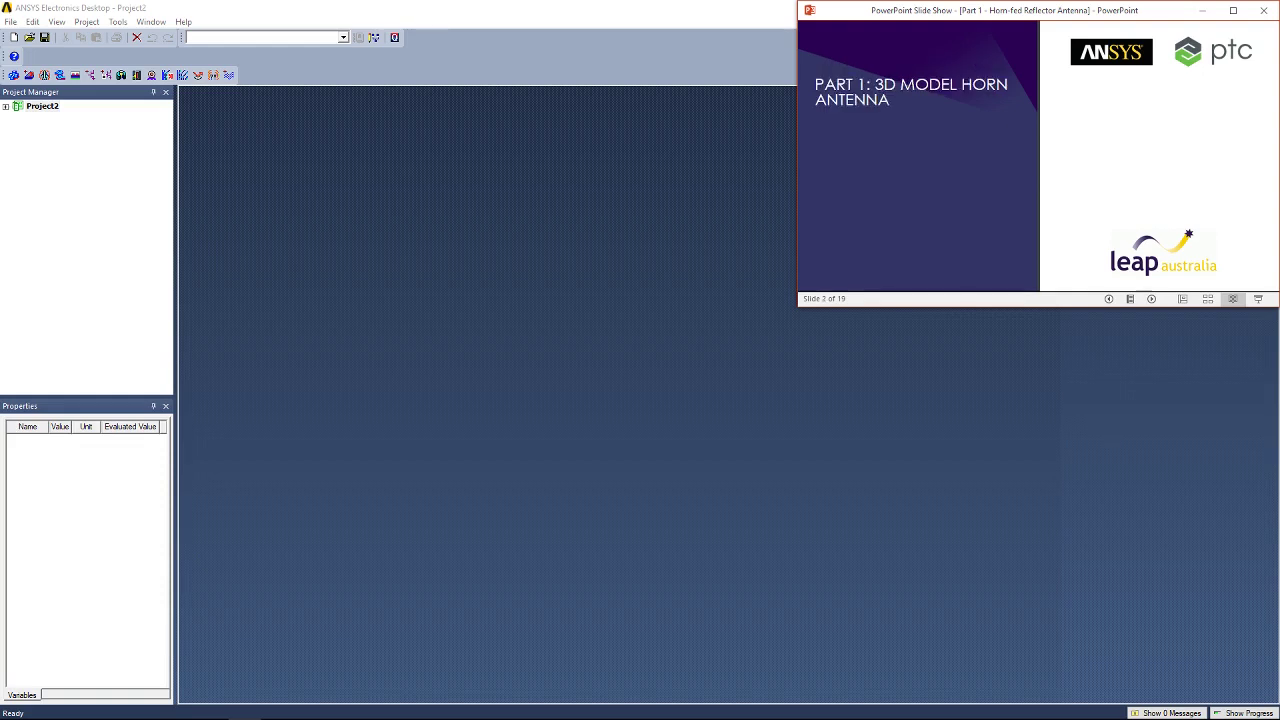
{"action": "key", "text": "Right"}
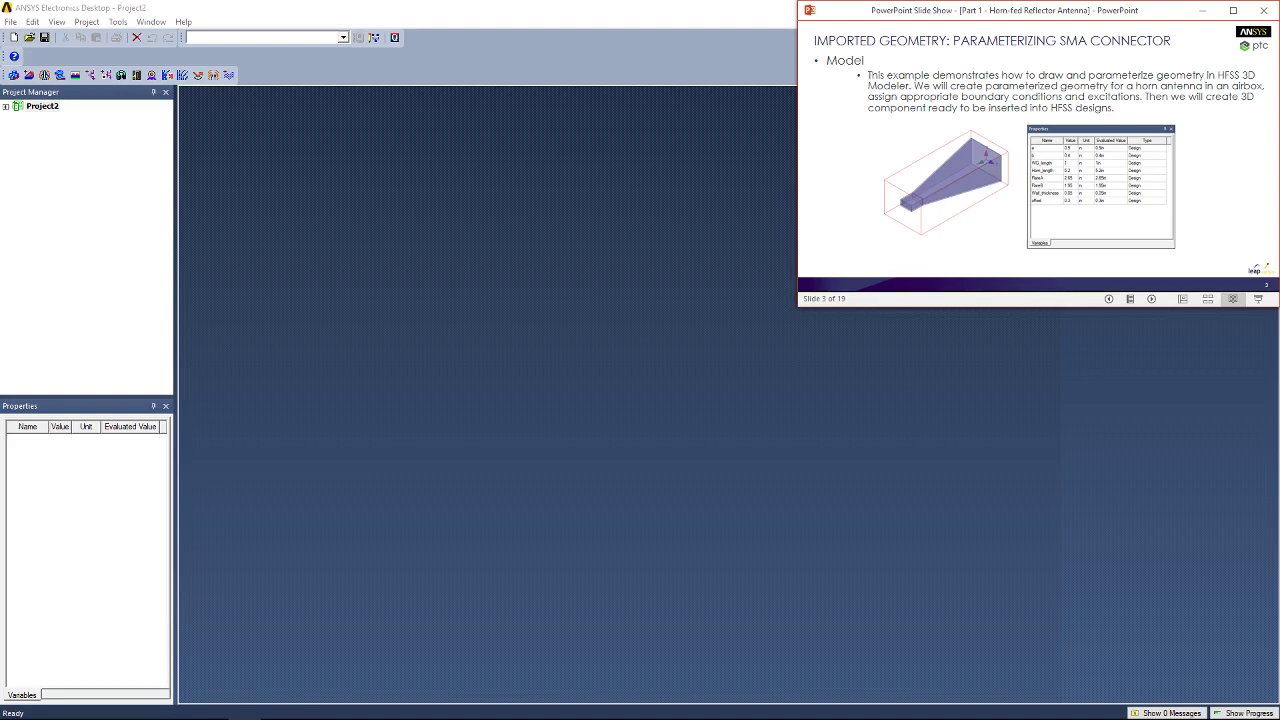
{"action": "left_click", "coordinate": [1190, 165]}
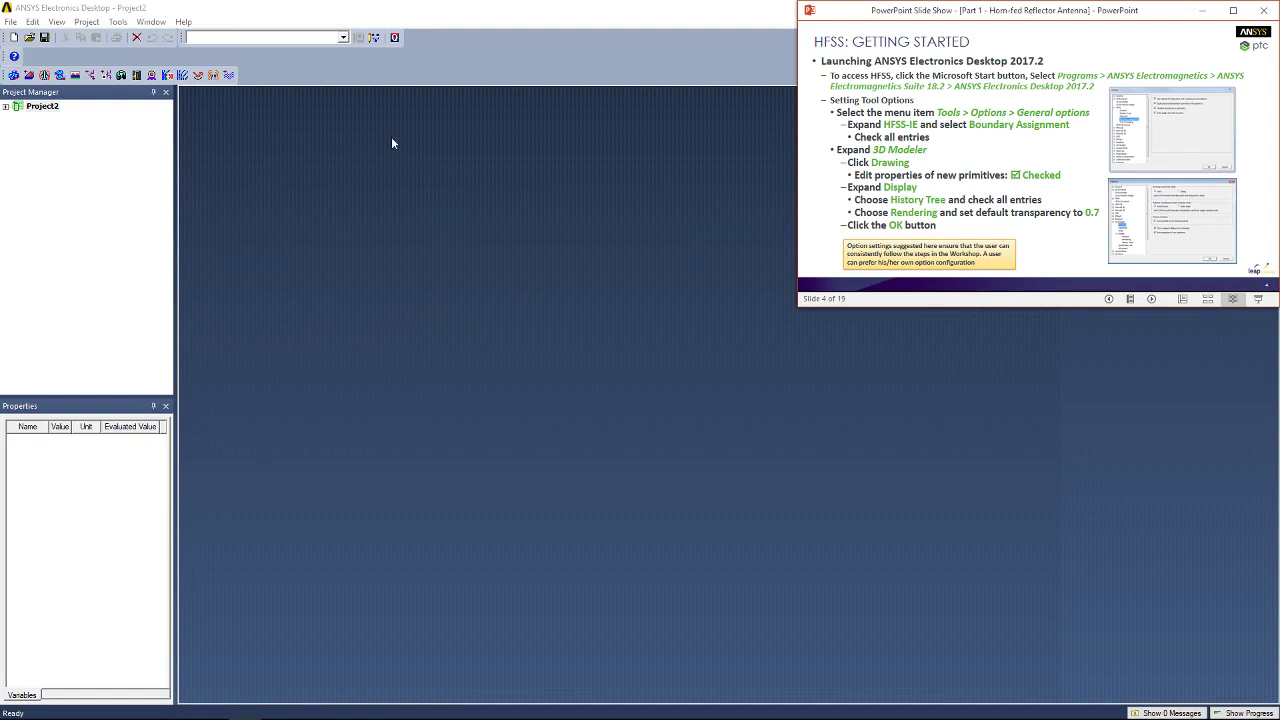
Check the General Options, with default object transparency at 0.7, and accept them.
{"action": "left_click", "coordinate": [117, 22]}
{"action": "mouse_move", "coordinate": [225, 188]}
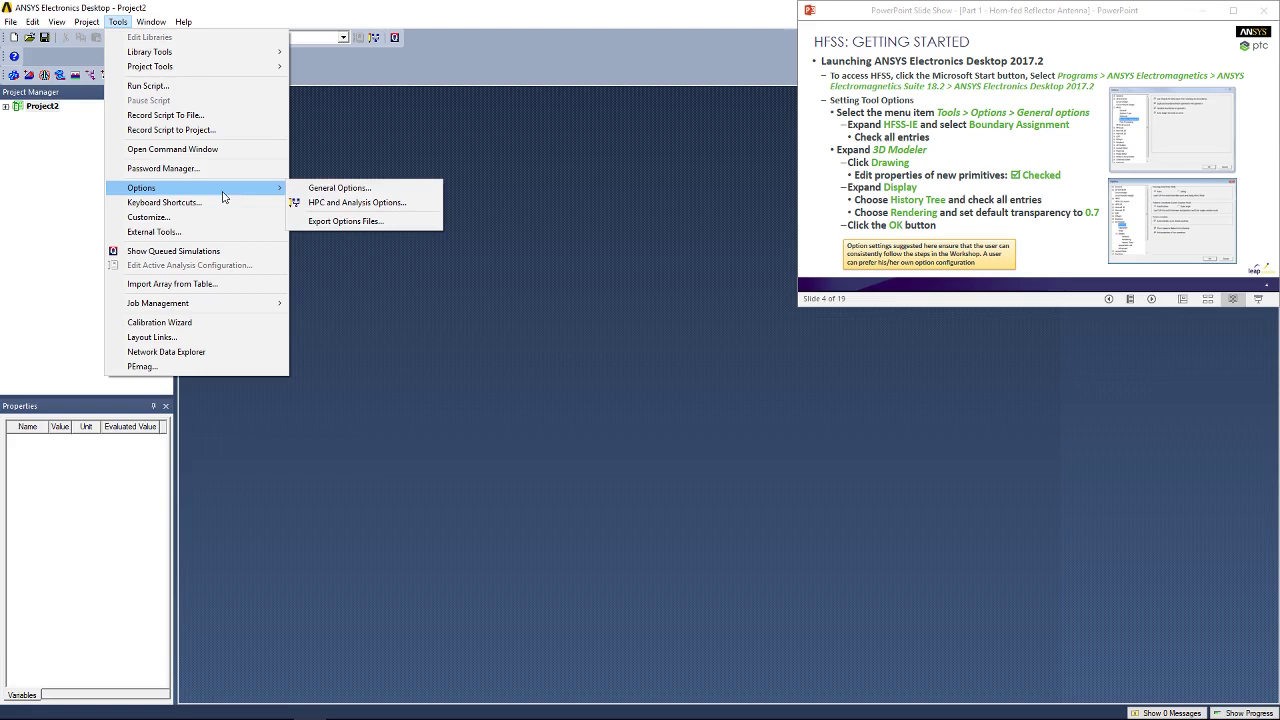
{"action": "left_click", "coordinate": [315, 190]}
{"action": "left_click_drag", "start_coordinate": [627, 214], "coordinate": [519, 216]}
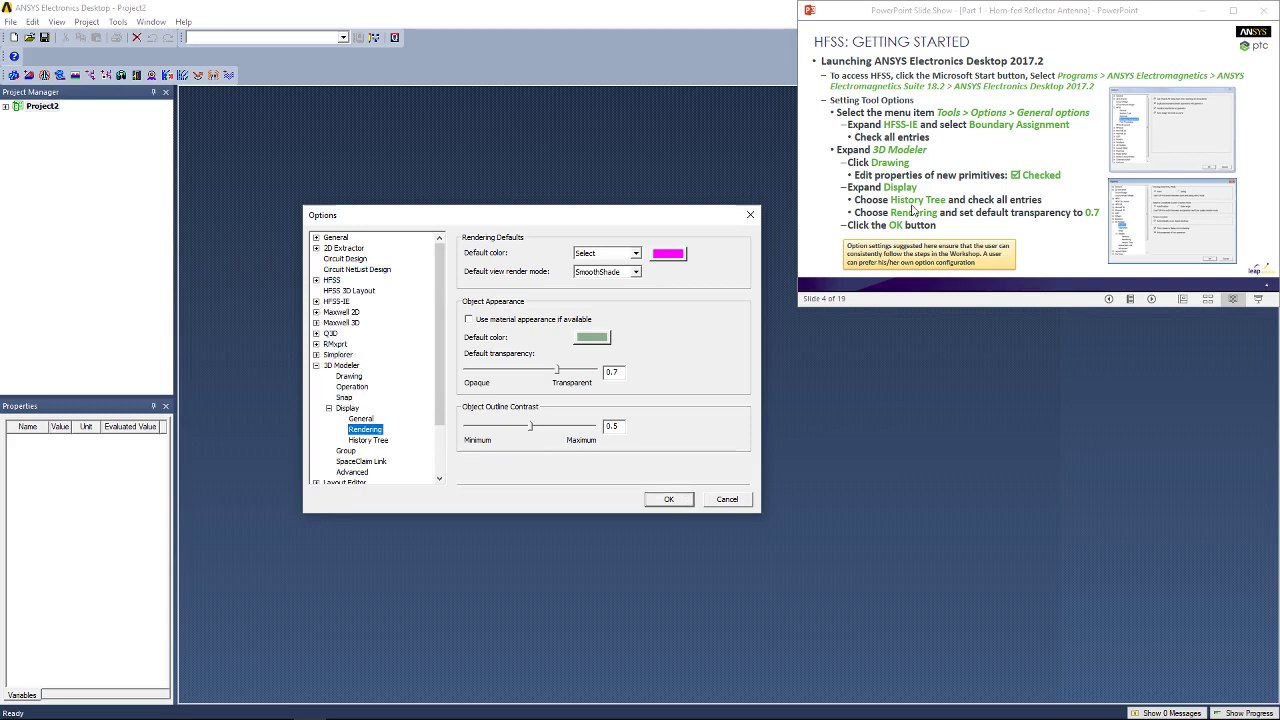
{"action": "left_click", "coordinate": [664, 500]}
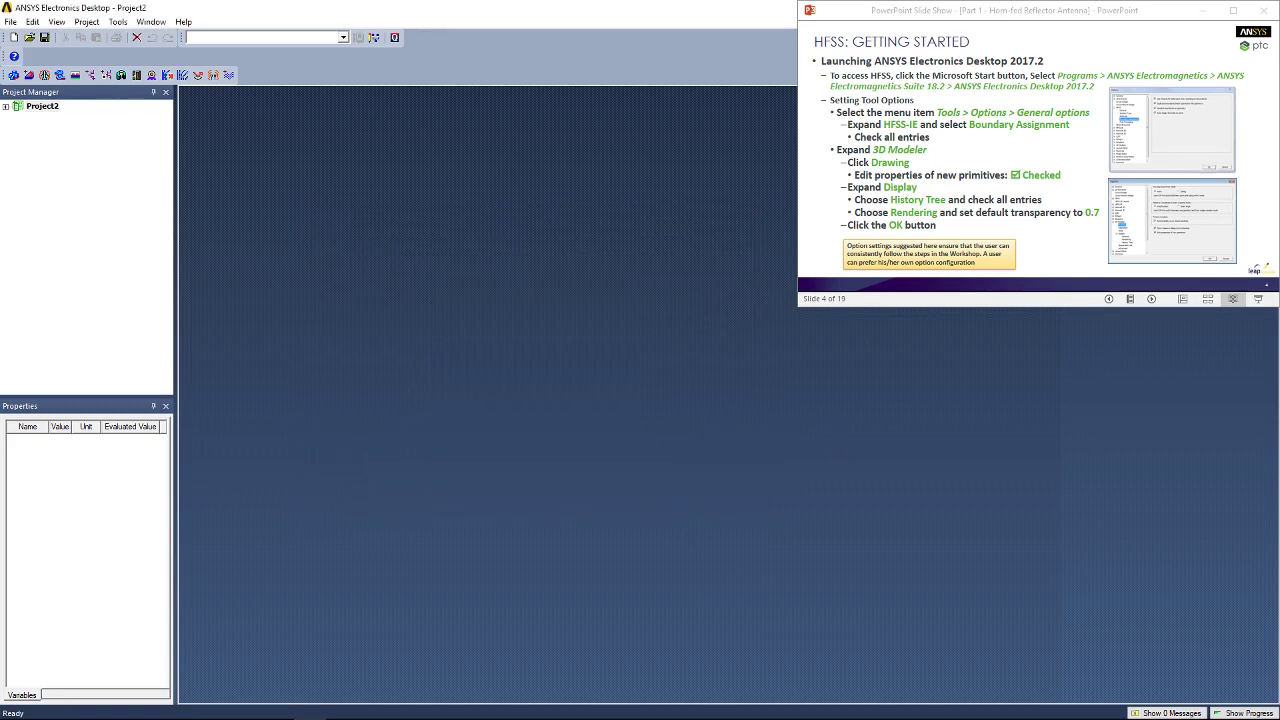
{"action": "left_click", "coordinate": [1170, 67]}
Insert a new HFSS design into Project2, keeping the Modal solution type.
{"action": "left_click", "coordinate": [1148, 84]}
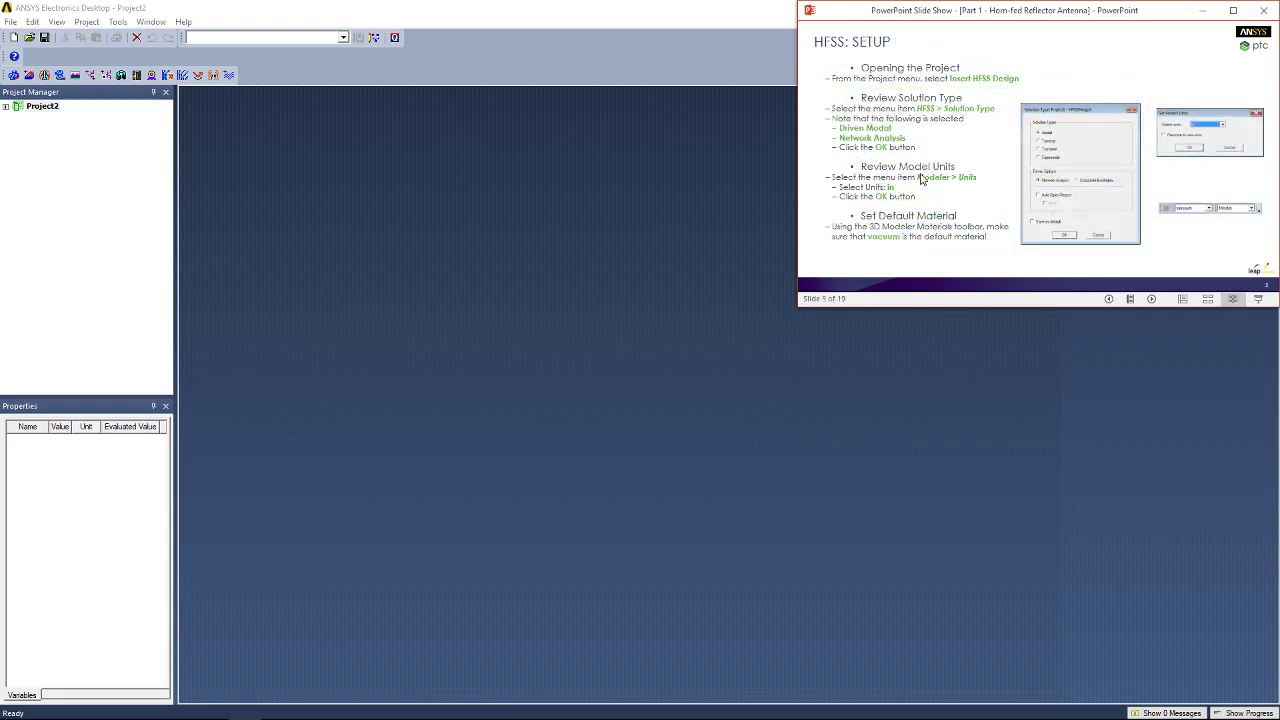
{"action": "left_click", "coordinate": [87, 21]}
{"action": "left_click", "coordinate": [124, 37]}
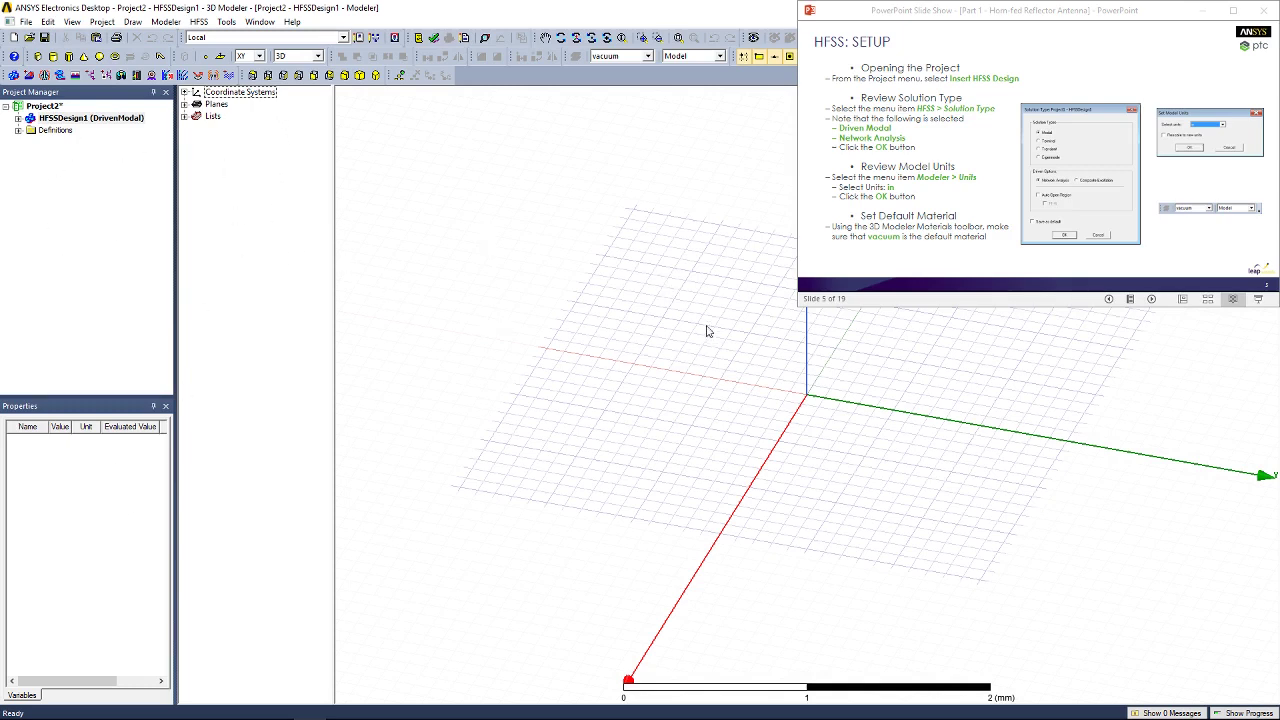
{"action": "left_click_drag", "start_coordinate": [668, 314], "coordinate": [531, 314], "text": "alt"}
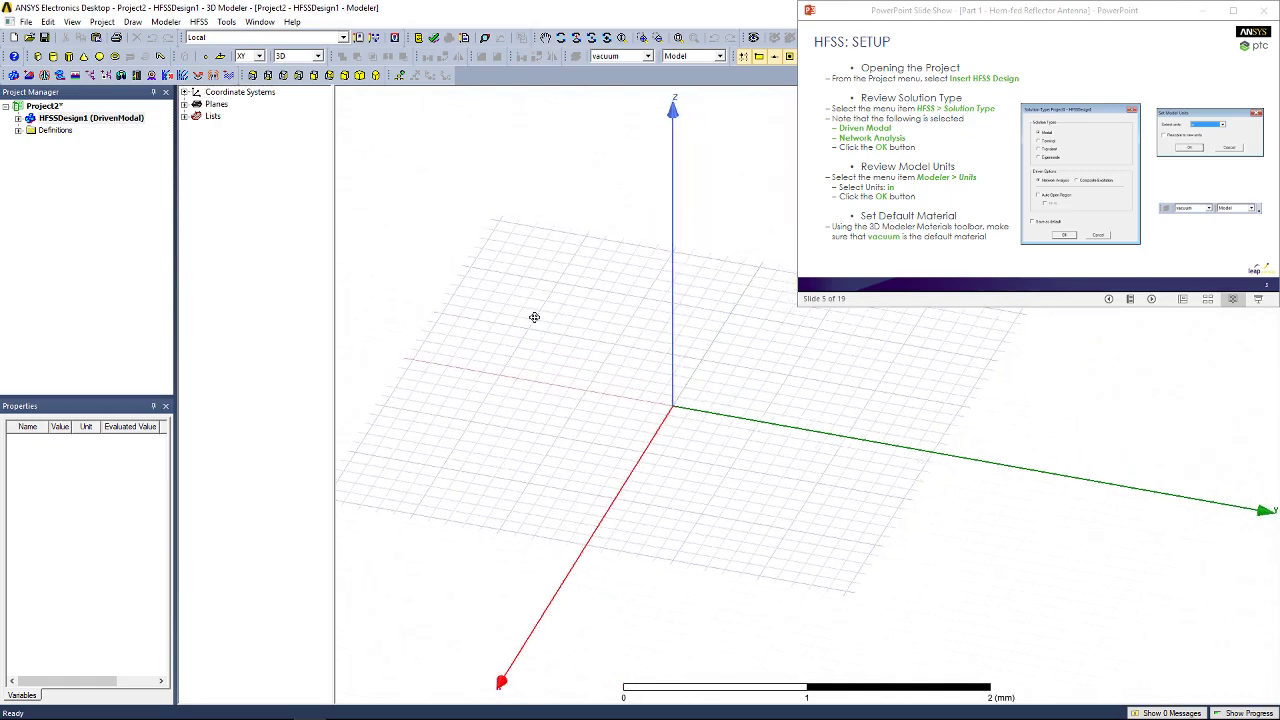
{"action": "left_click", "coordinate": [199, 21]}
{"action": "left_click", "coordinate": [212, 36]}
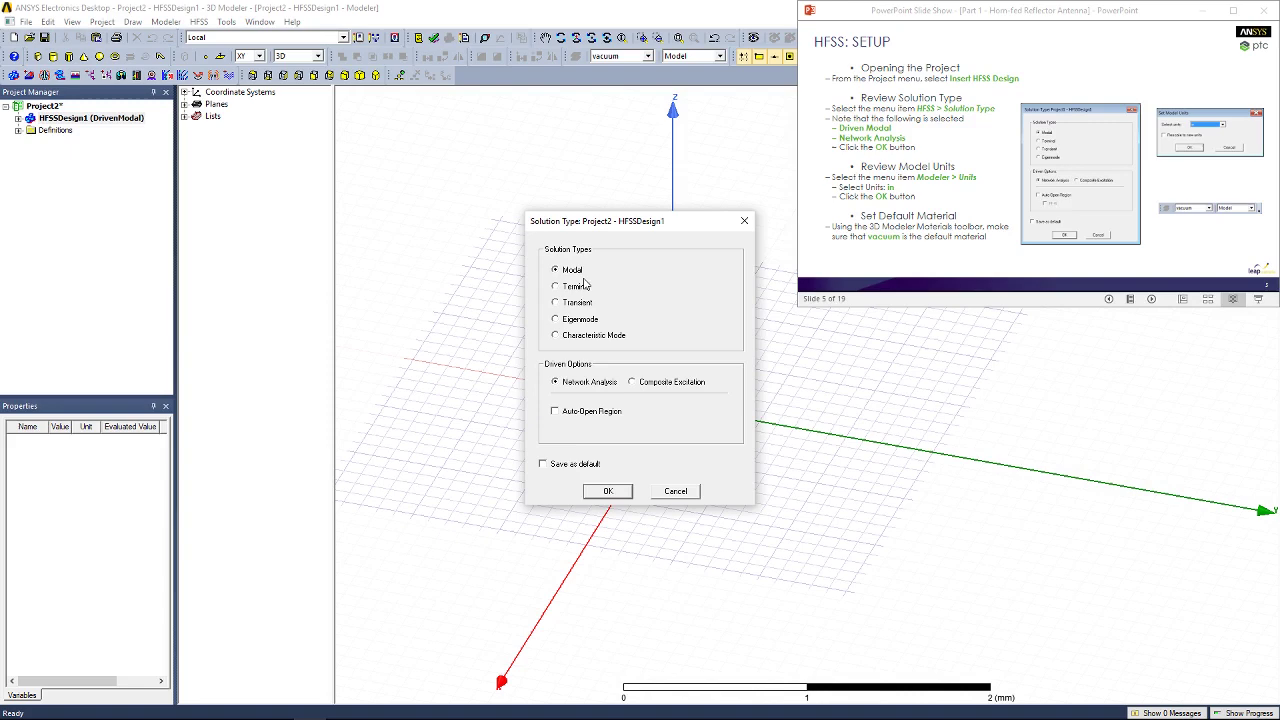
{"action": "left_click", "coordinate": [620, 491]}
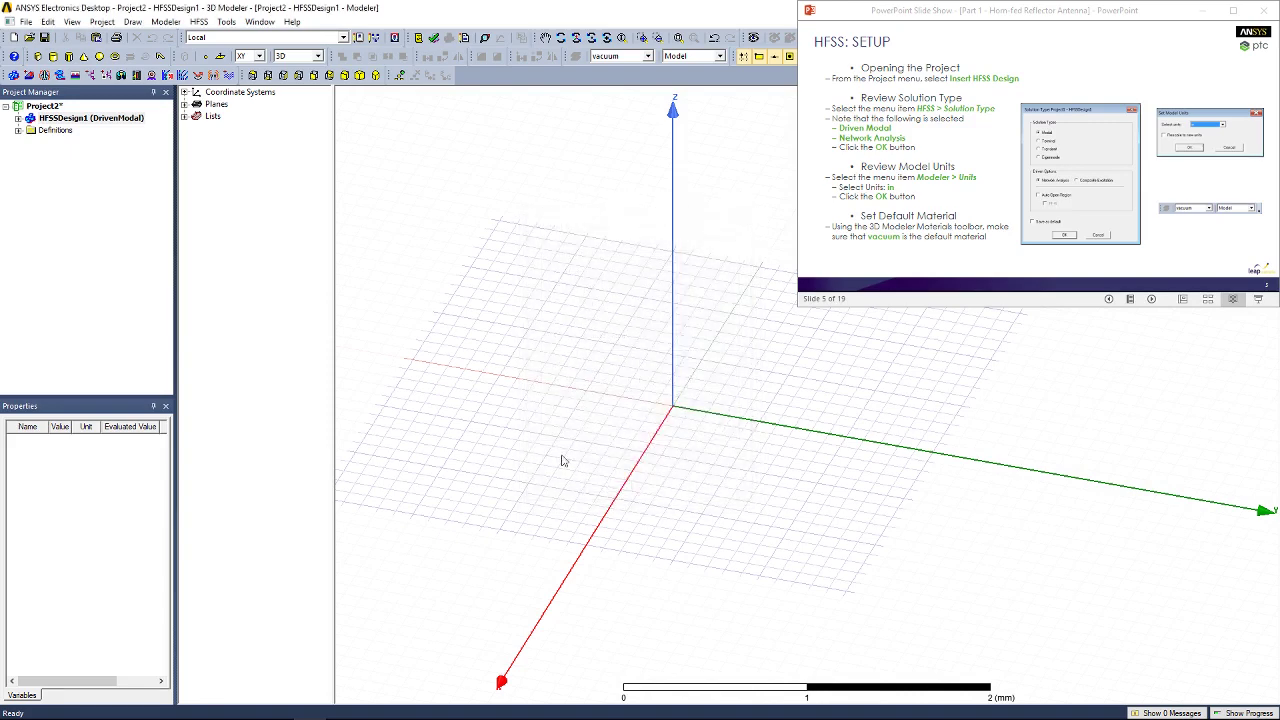
Set the model units to inches and advance to slide 6, 'Creating the Design'.
{"action": "left_click", "coordinate": [166, 21]}
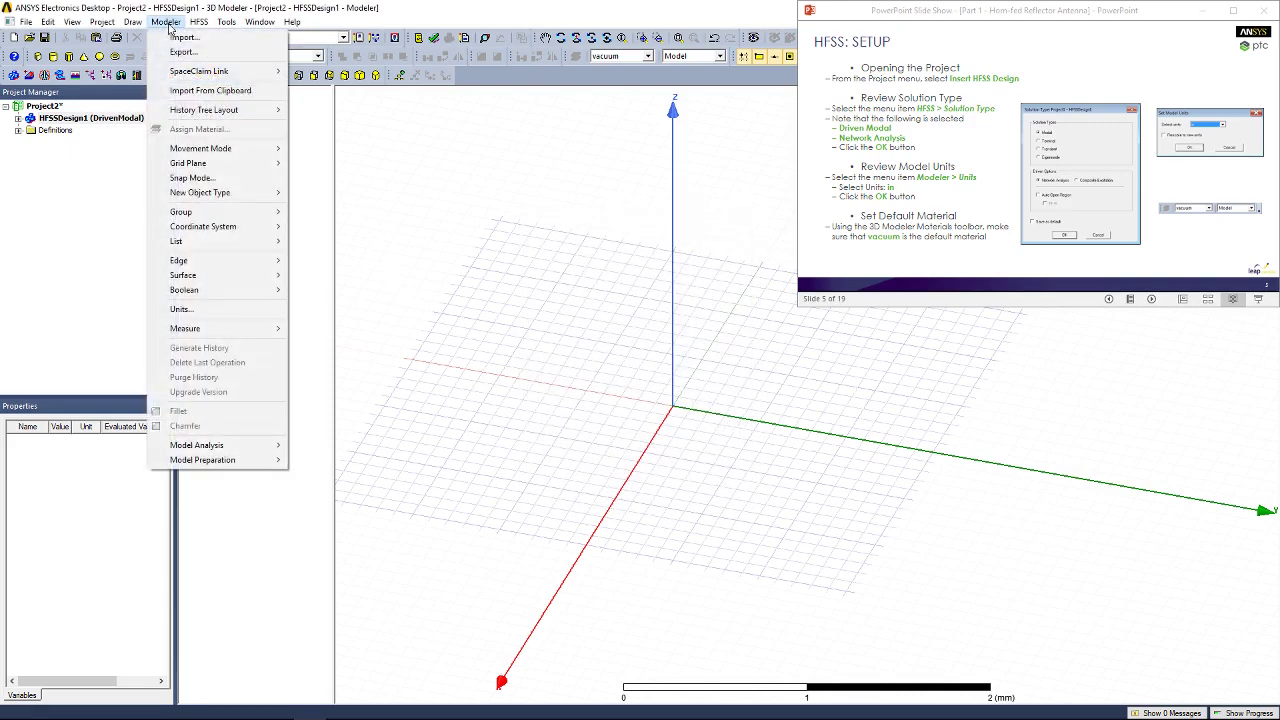
{"action": "left_click", "coordinate": [238, 309]}
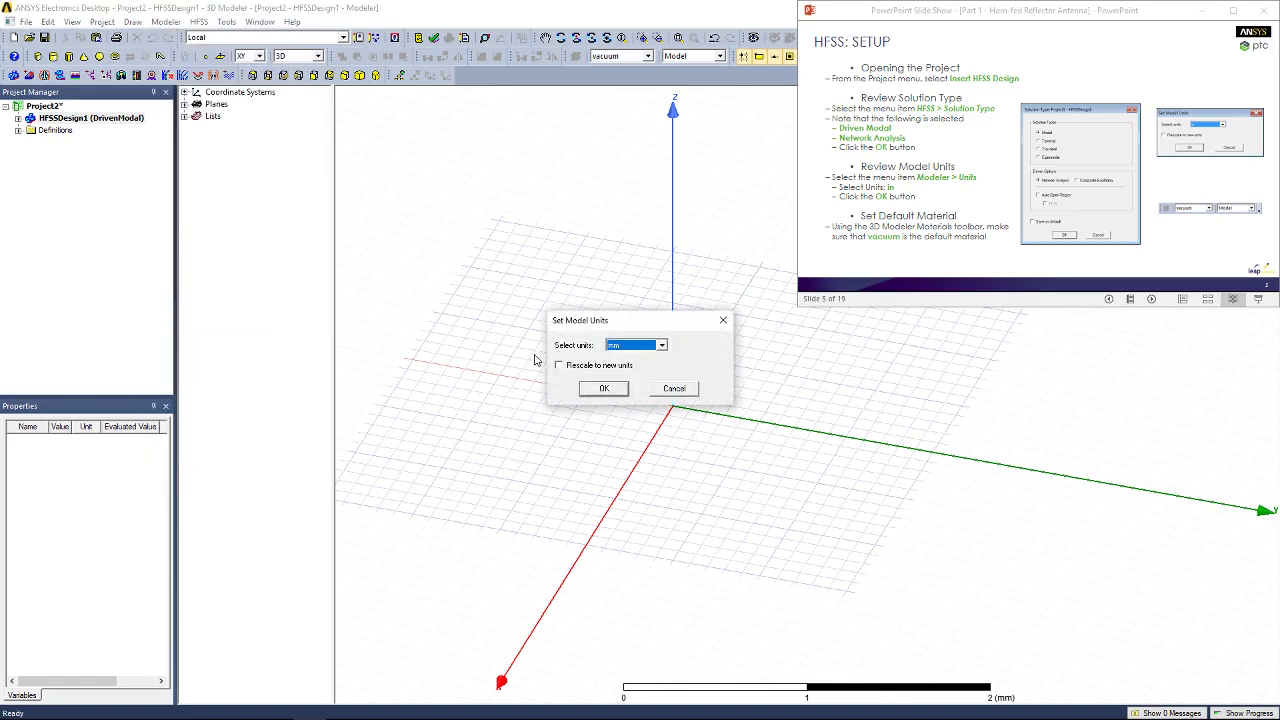
{"action": "left_click", "coordinate": [640, 345]}
{"action": "scroll", "coordinate": [632, 425], "scroll_direction": "up", "scroll_amount": 3}
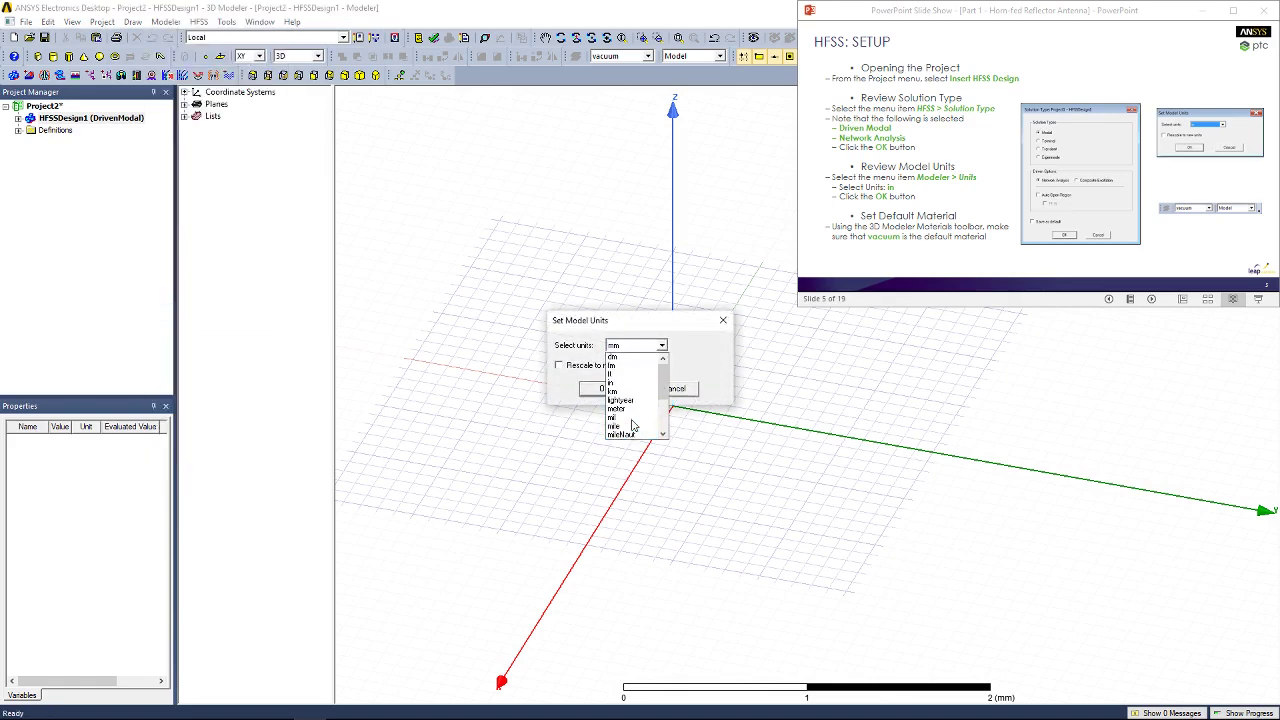
{"action": "left_click", "coordinate": [618, 393]}
{"action": "left_click", "coordinate": [604, 389]}
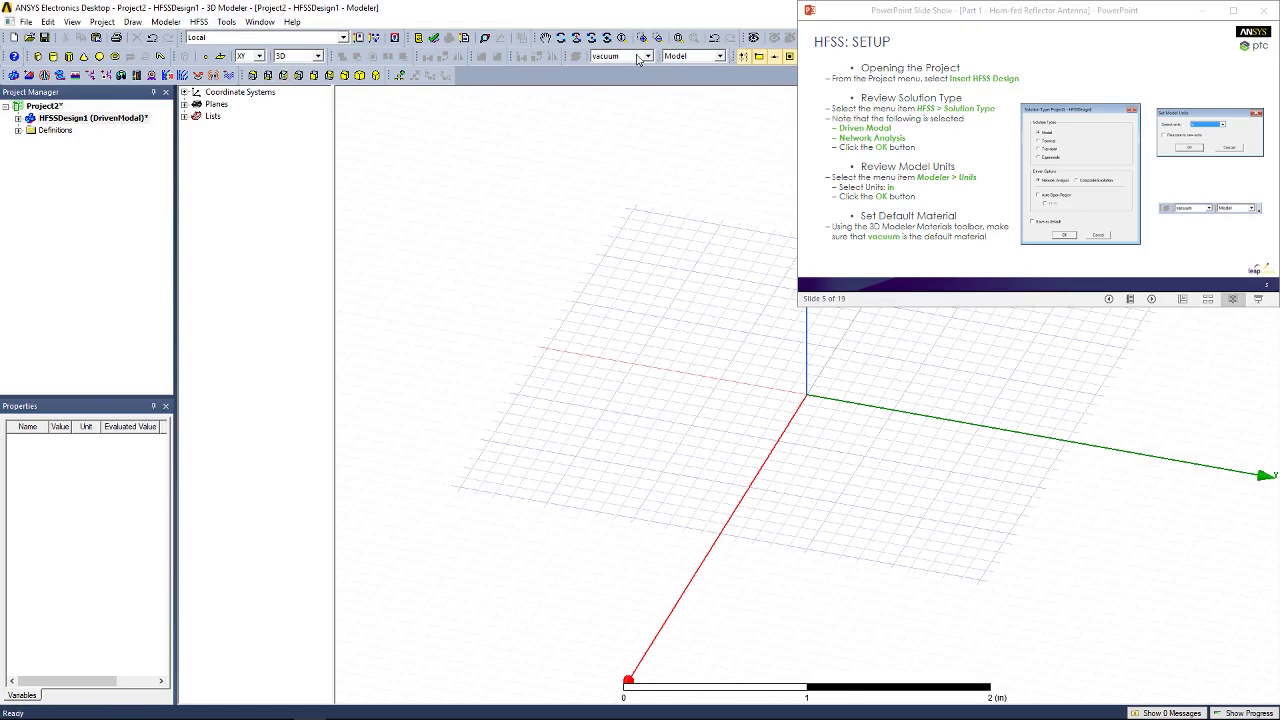
{"action": "left_click", "coordinate": [896, 263]}
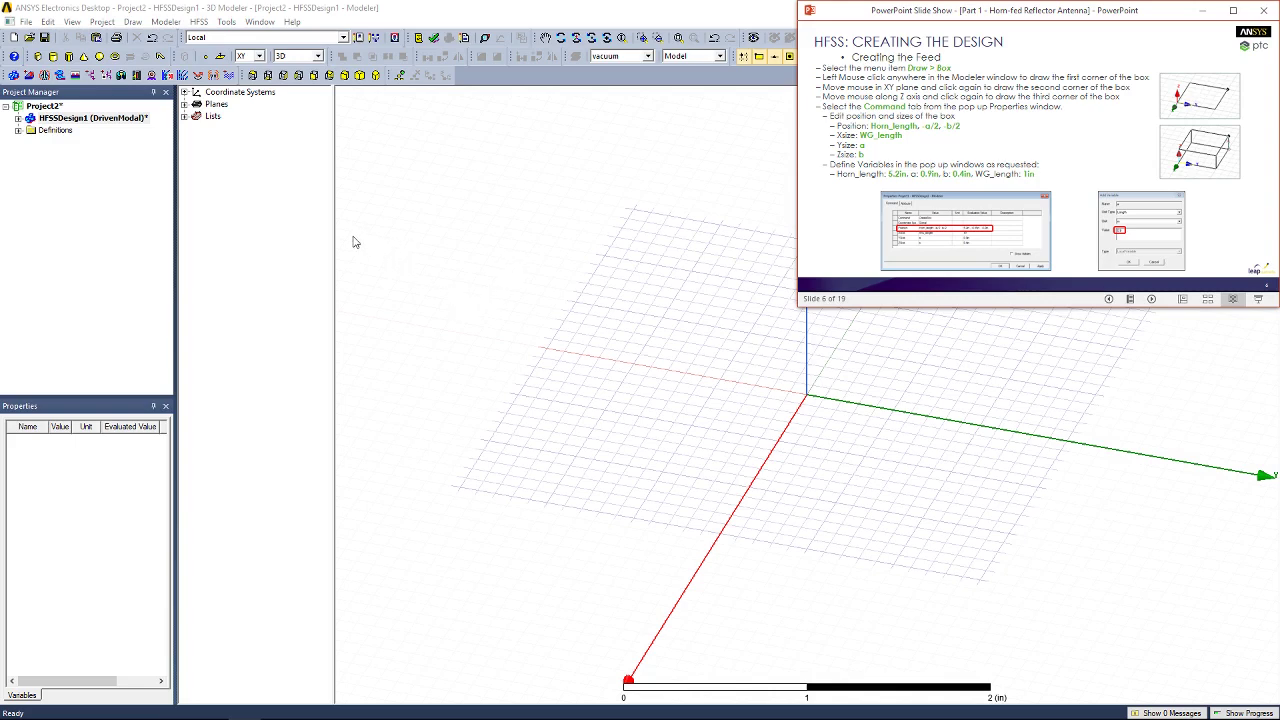
Draw a box in the grid by picking two base corners and a height.
{"action": "left_click", "coordinate": [136, 22]}
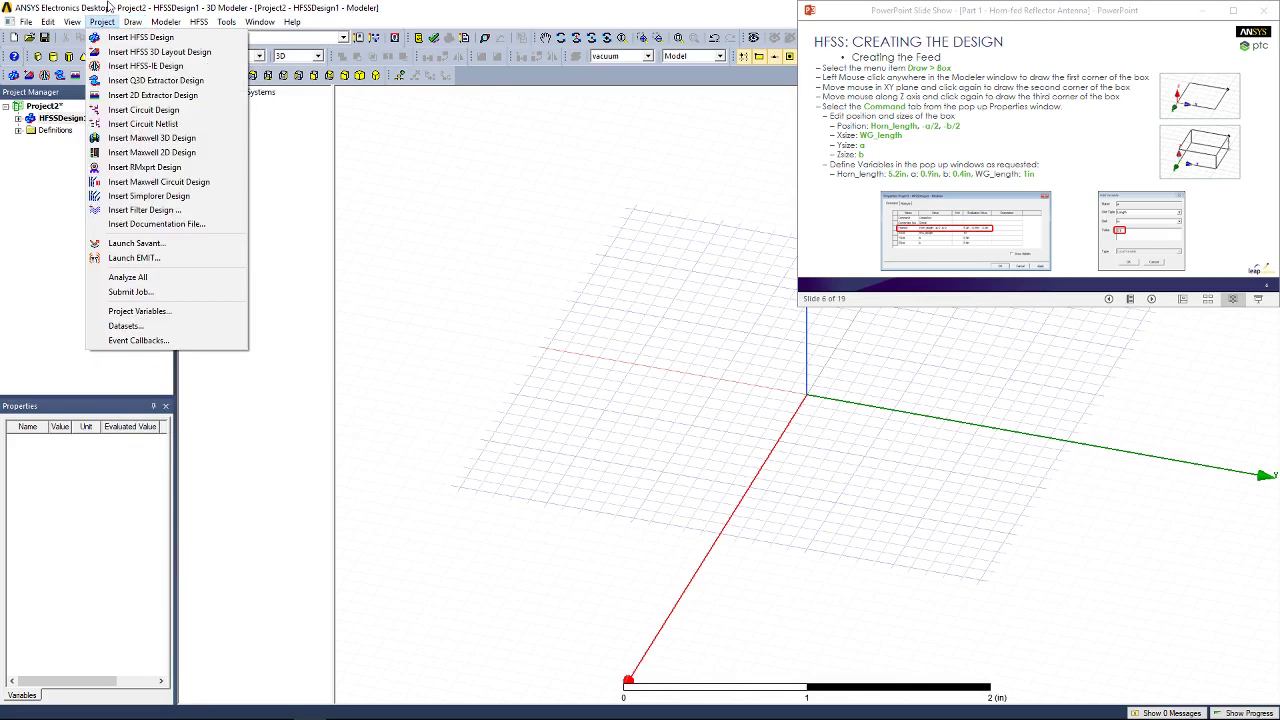
{"action": "left_click", "coordinate": [106, 14]}
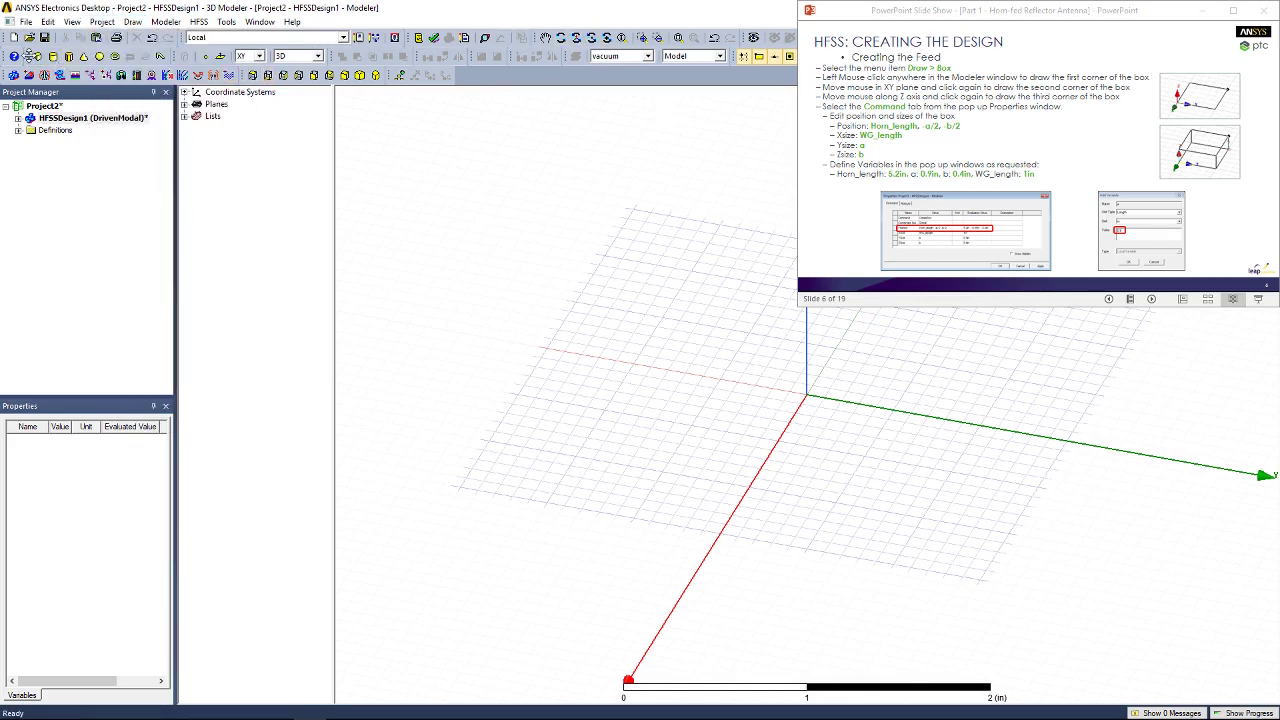
{"action": "left_click", "coordinate": [38, 56]}
{"action": "left_click", "coordinate": [670, 311]}
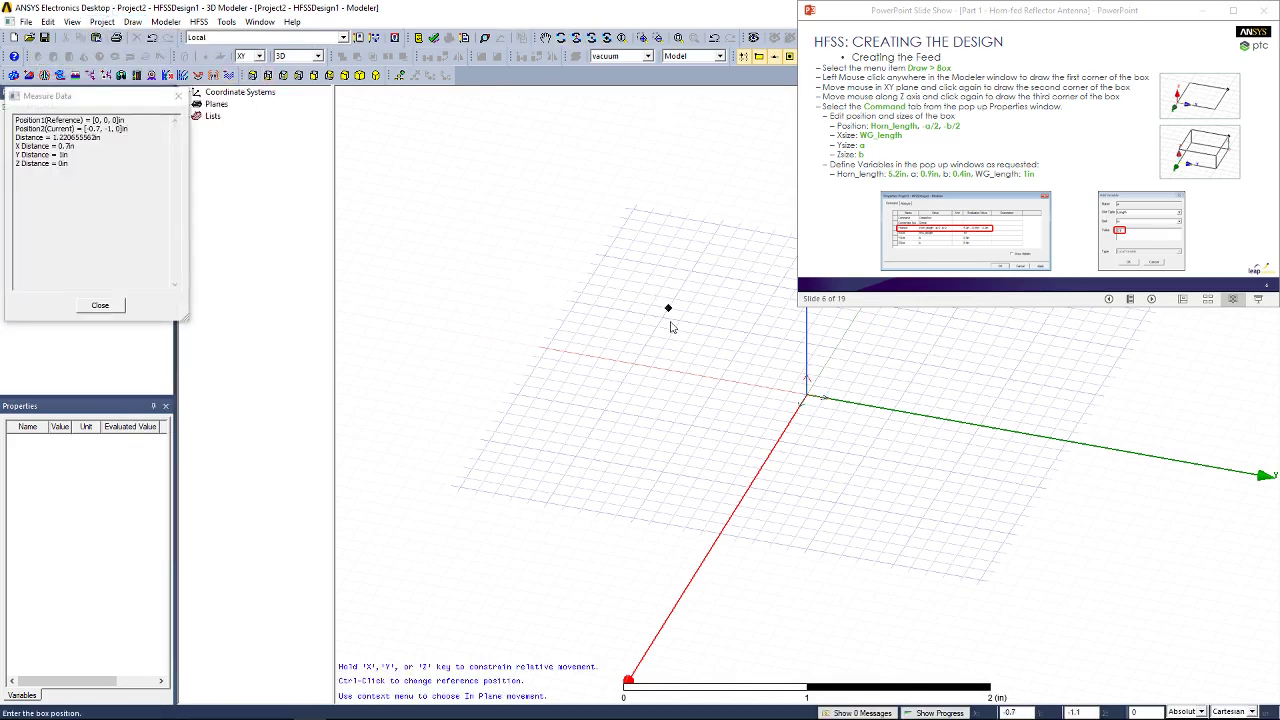
{"action": "left_click", "coordinate": [865, 516]}
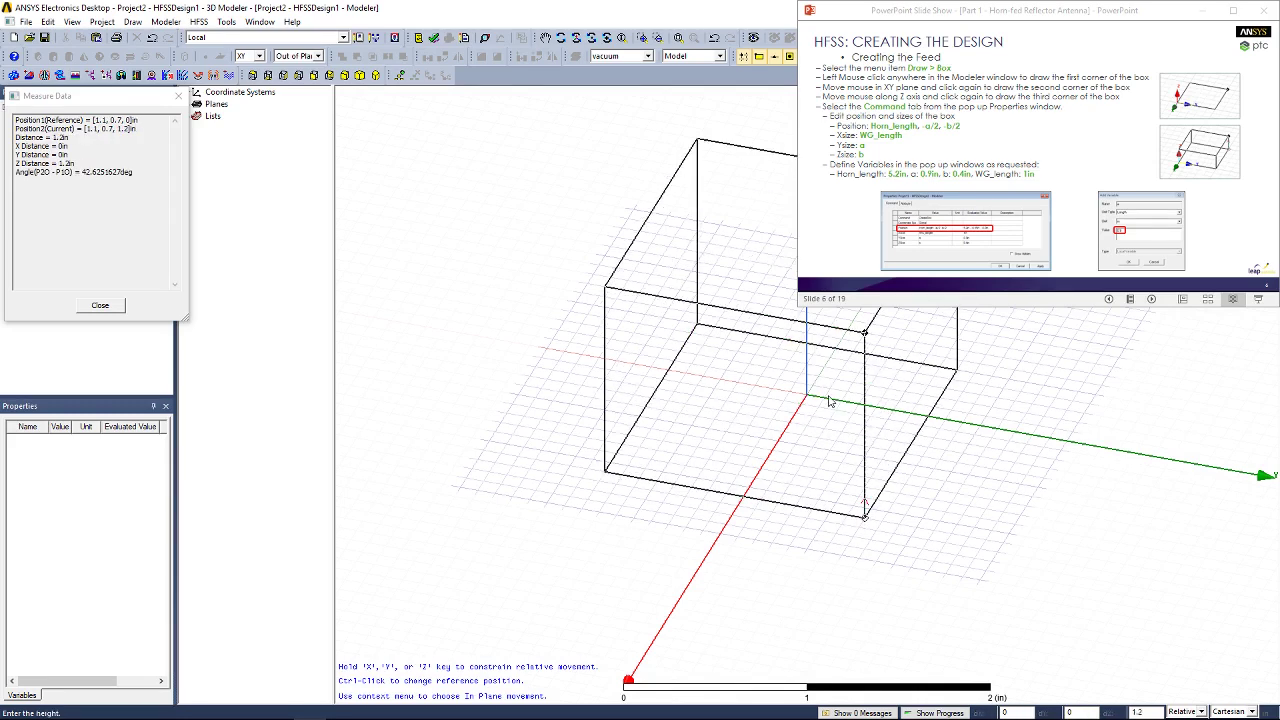
{"action": "left_click", "coordinate": [832, 400]}
Change Box1's position to Horn_length, -a/2, b/2.
{"action": "left_click", "coordinate": [497, 322]}
{"action": "left_click", "coordinate": [497, 320]}
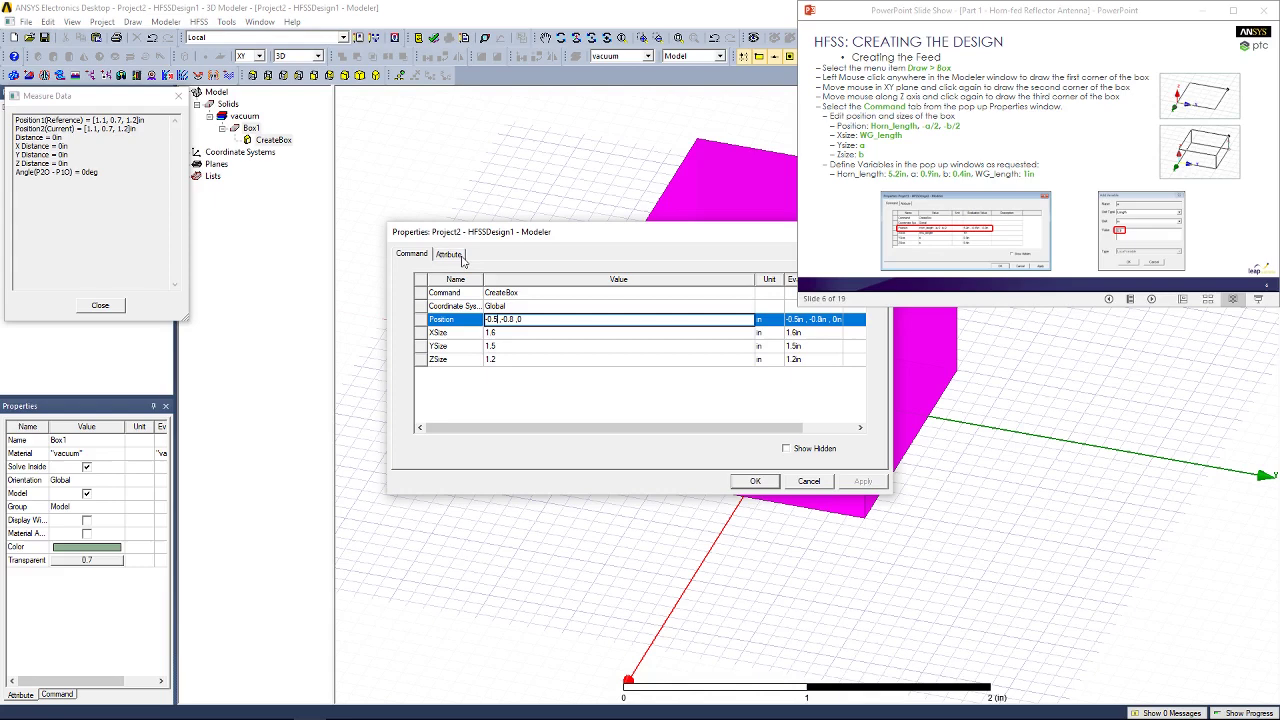
{"action": "key", "text": "BackSpace"}
{"action": "key", "text": "BackSpace"}
{"action": "key", "text": "BackSpace"}
{"action": "key", "text": "BackSpace"}
{"action": "key", "text": "BackSpace"}
{"action": "type", "text": "Horn_length"}
Commit the position and define Horn_length as a length variable in inches.
{"action": "left_click", "coordinate": [540, 406]}
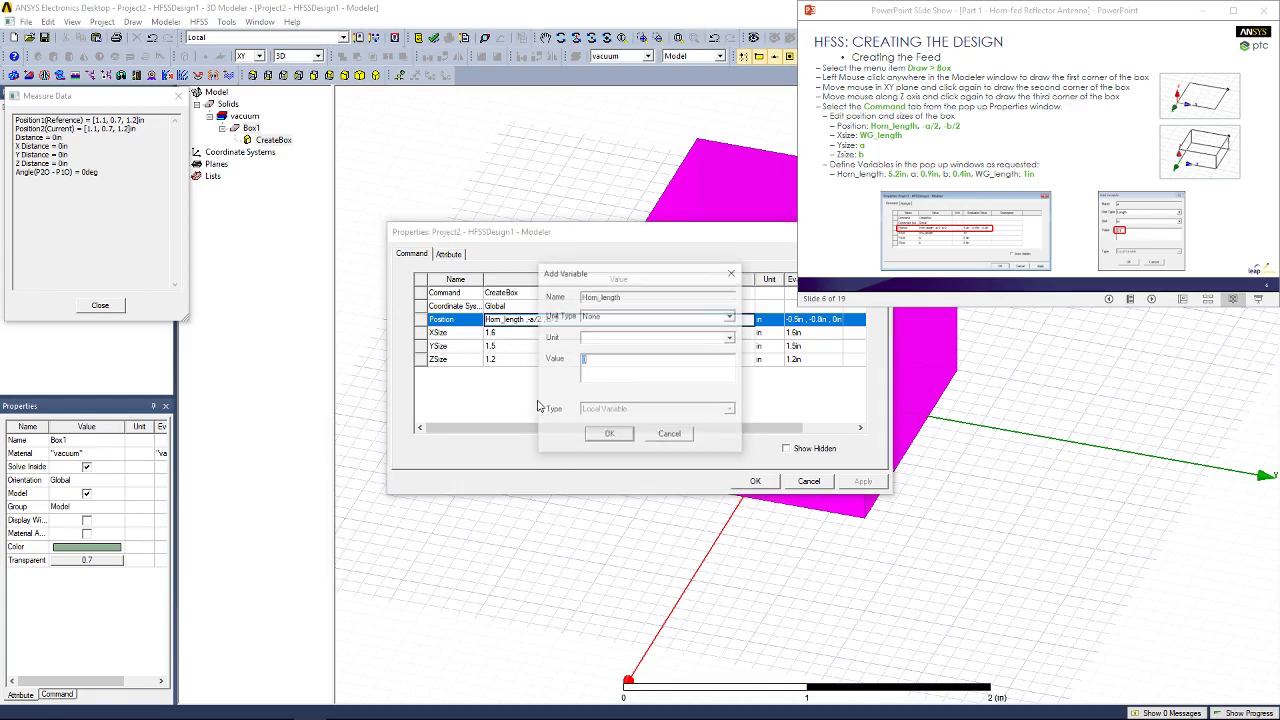
{"action": "left_click_drag", "start_coordinate": [674, 278], "coordinate": [729, 260]}
{"action": "left_click", "coordinate": [668, 299]}
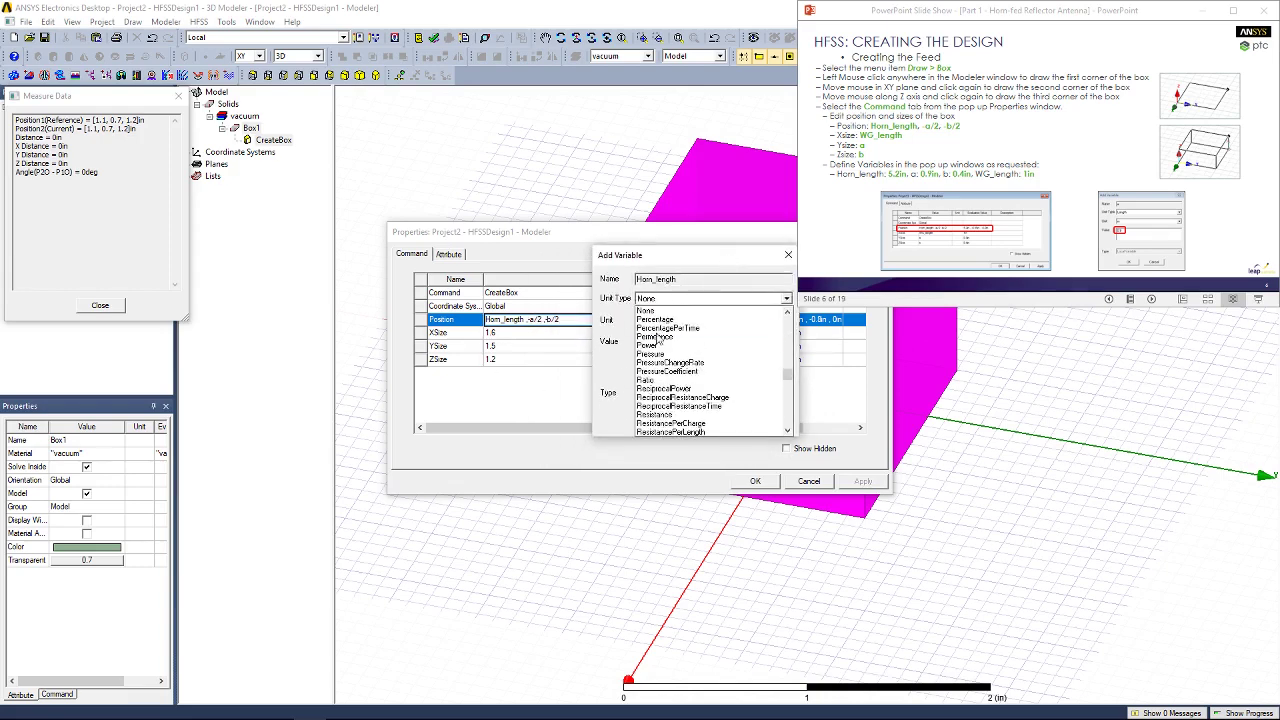
{"action": "scroll", "coordinate": [660, 370], "scroll_direction": "down", "scroll_amount": 12}
{"action": "scroll", "coordinate": [657, 378], "scroll_direction": "up", "scroll_amount": 2}
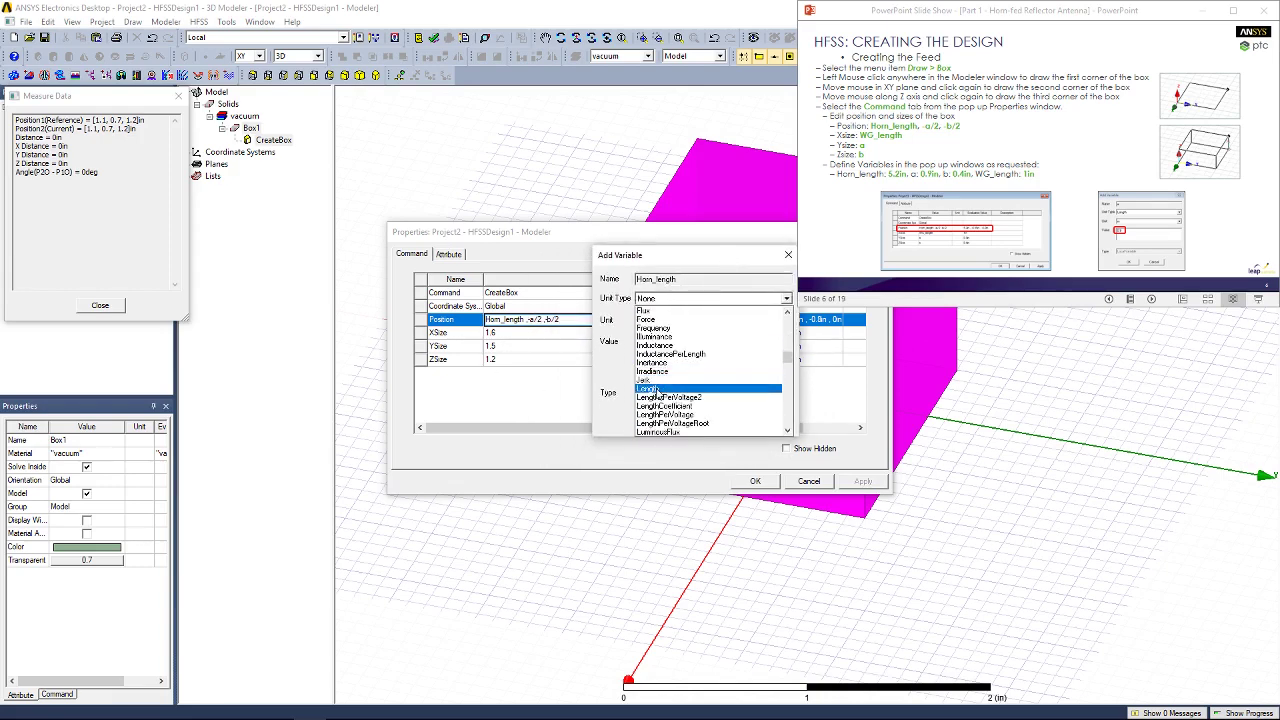
{"action": "left_click", "coordinate": [660, 388]}
{"action": "left_click", "coordinate": [668, 320]}
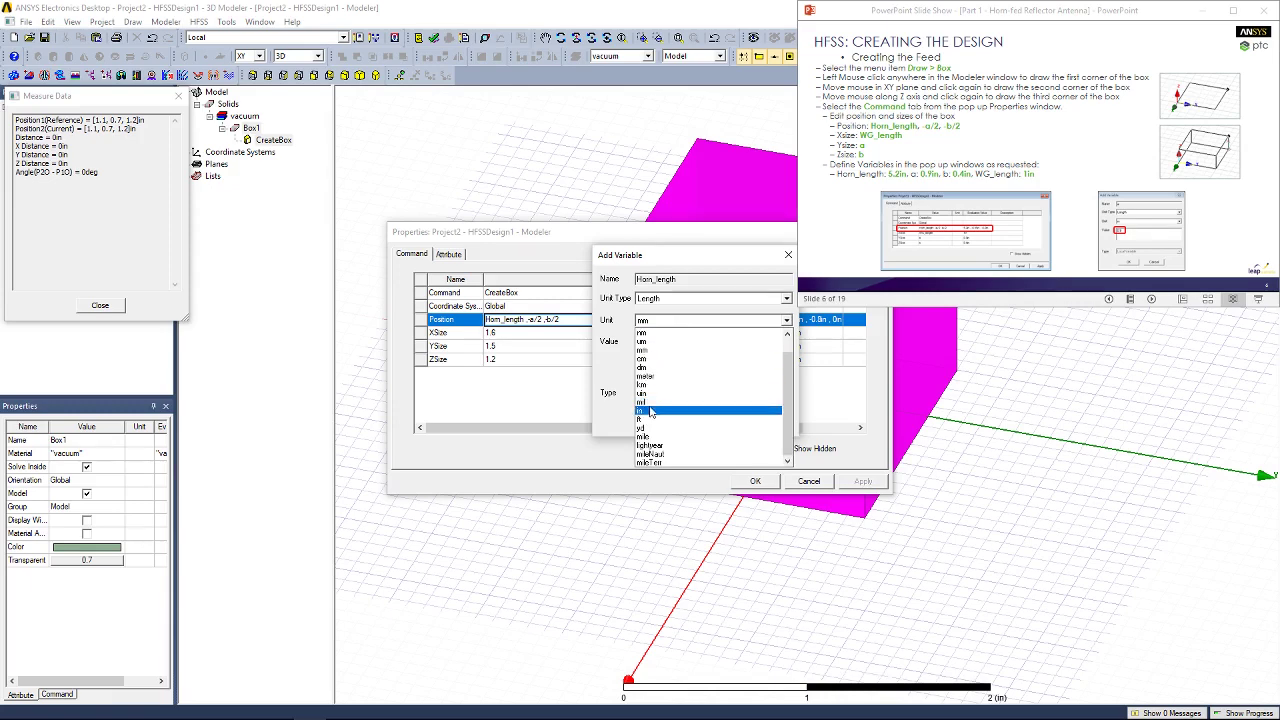
{"action": "left_click", "coordinate": [660, 390]}
{"action": "left_click", "coordinate": [674, 354]}
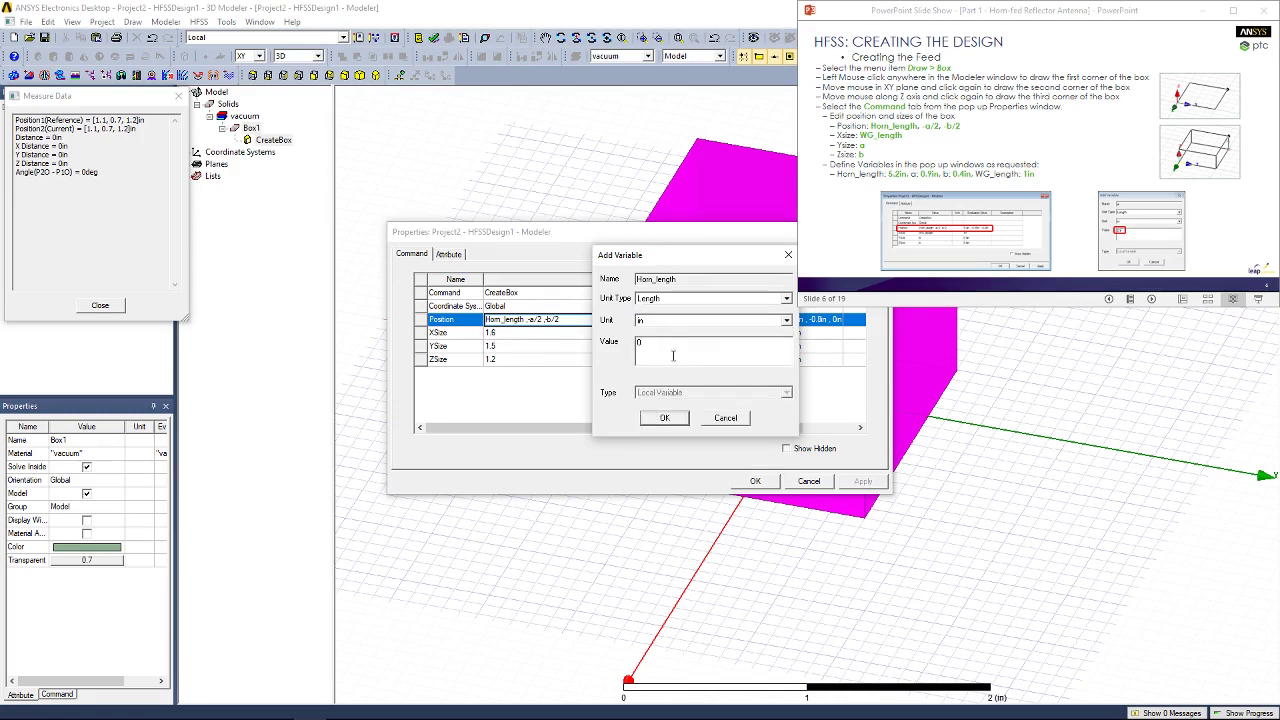
{"action": "left_click", "coordinate": [664, 419]}
Define variable a as a length in inches (0.9 in).
{"action": "left_click", "coordinate": [660, 318]}
{"action": "scroll", "coordinate": [655, 332], "scroll_direction": "up", "scroll_amount": 10}
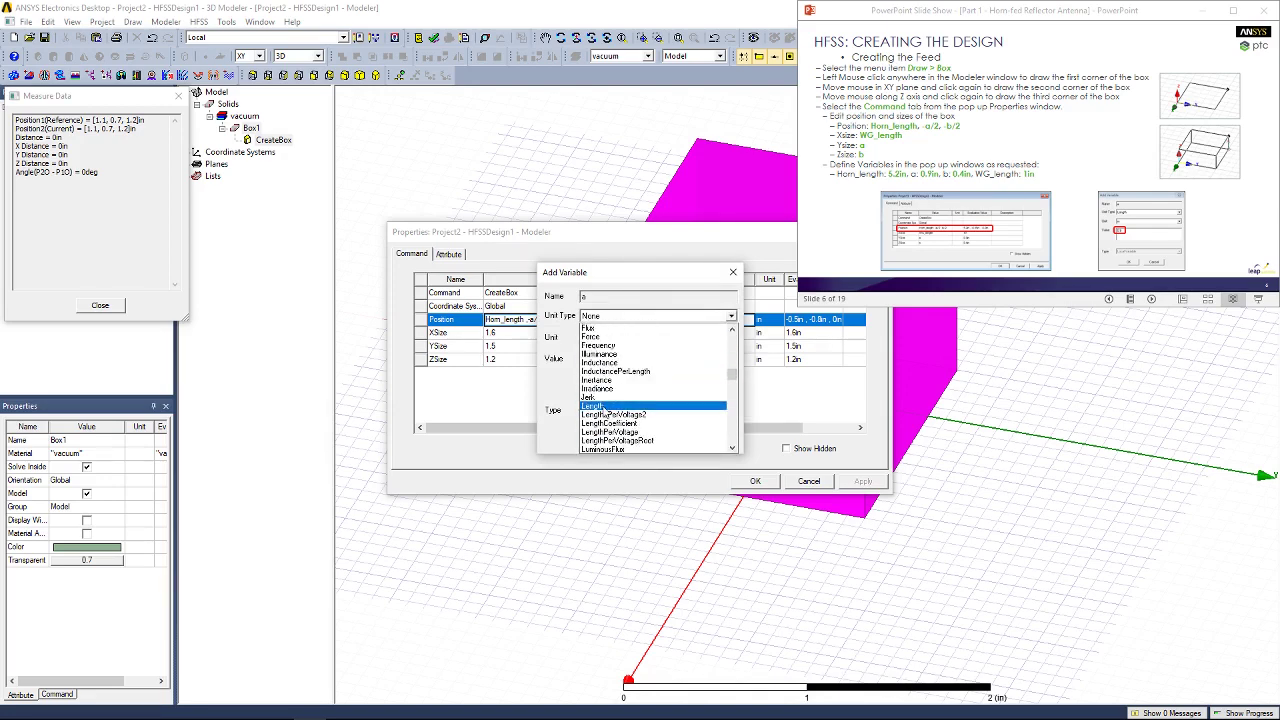
{"action": "left_click", "coordinate": [604, 406]}
{"action": "left_click", "coordinate": [620, 338]}
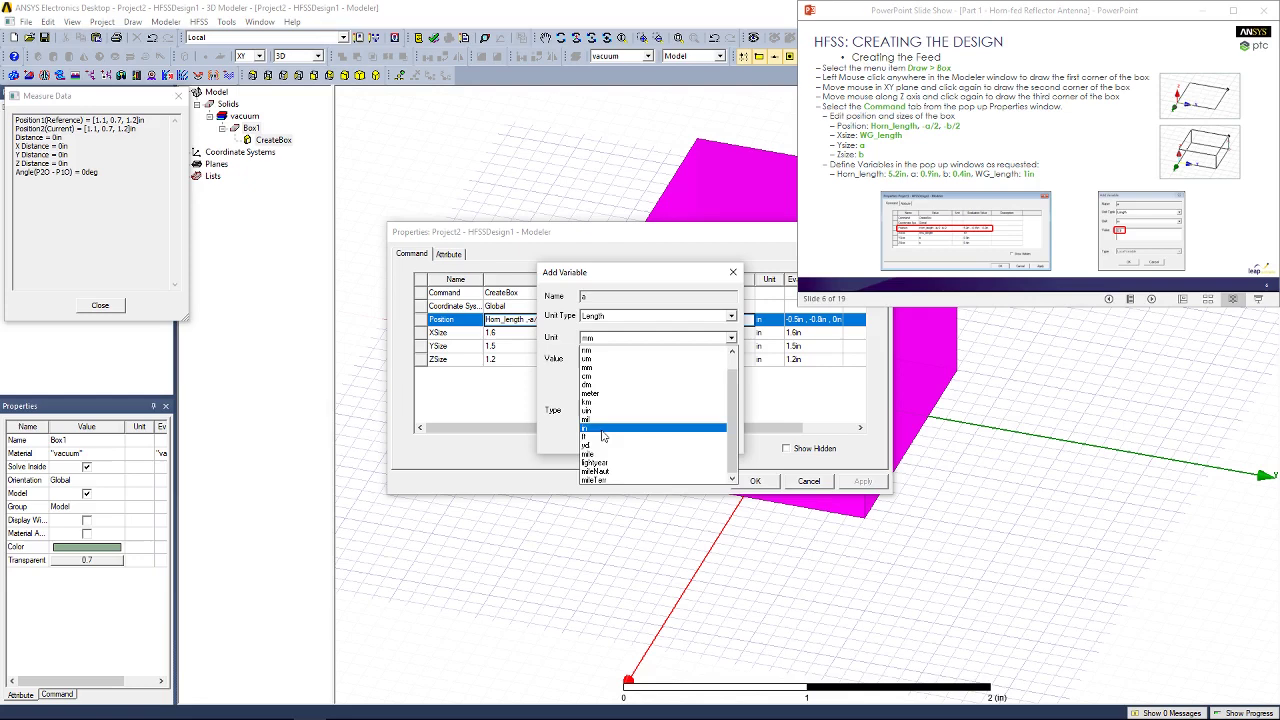
{"action": "left_click", "coordinate": [612, 428]}
{"action": "left_click", "coordinate": [603, 365]}
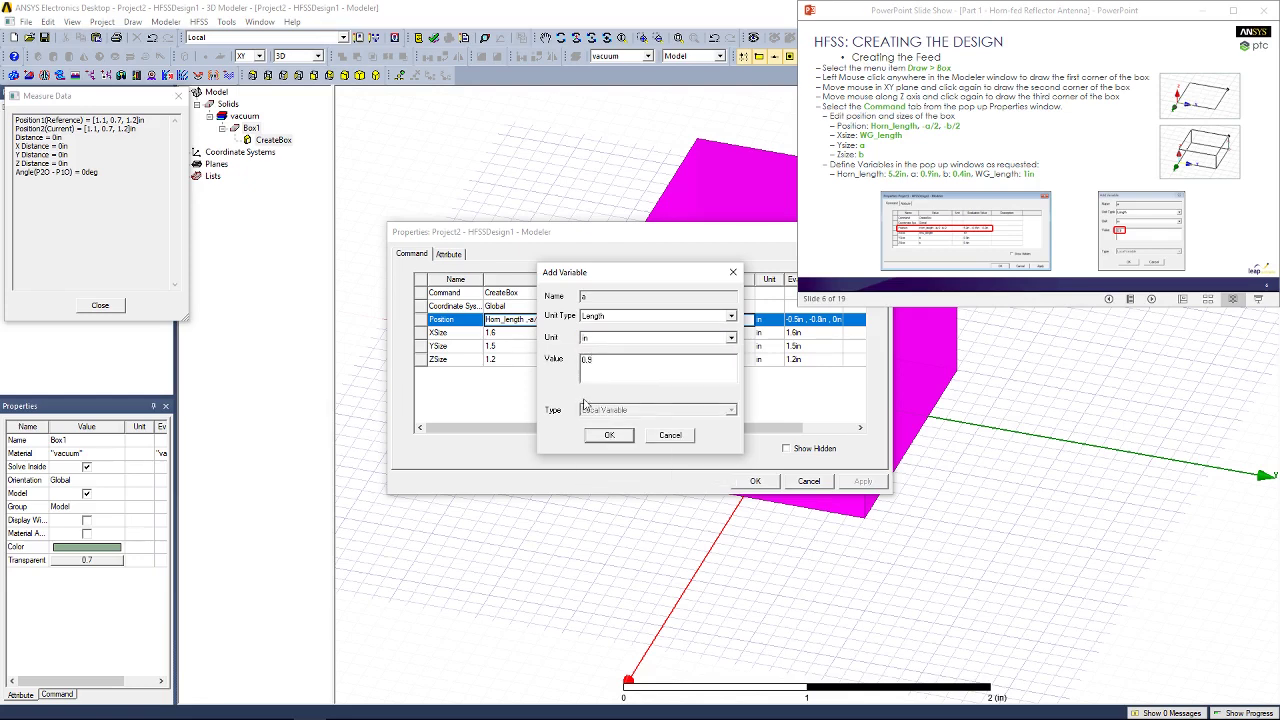
{"action": "left_click", "coordinate": [605, 435]}
Define variable b as a length of 0.4 in.
{"action": "left_click", "coordinate": [615, 318]}
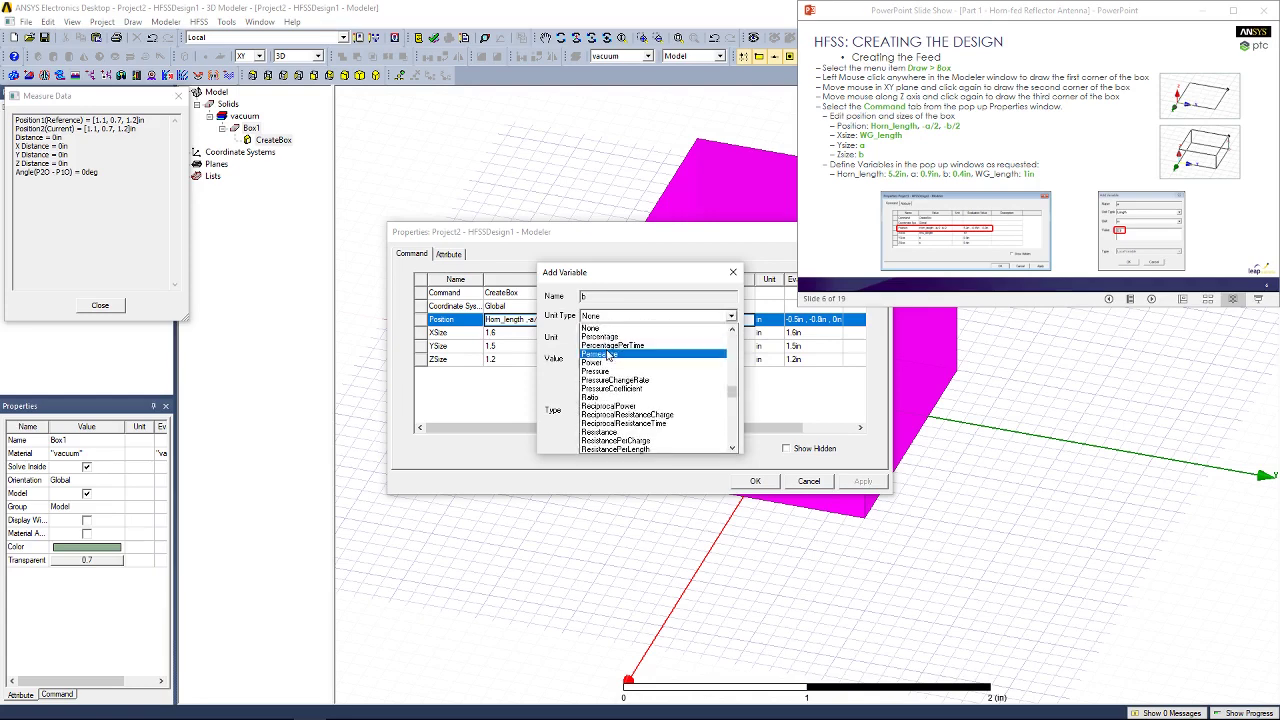
{"action": "scroll", "coordinate": [607, 355], "scroll_direction": "up", "scroll_amount": 6}
{"action": "left_click", "coordinate": [607, 336]}
{"action": "left_click", "coordinate": [605, 340]}
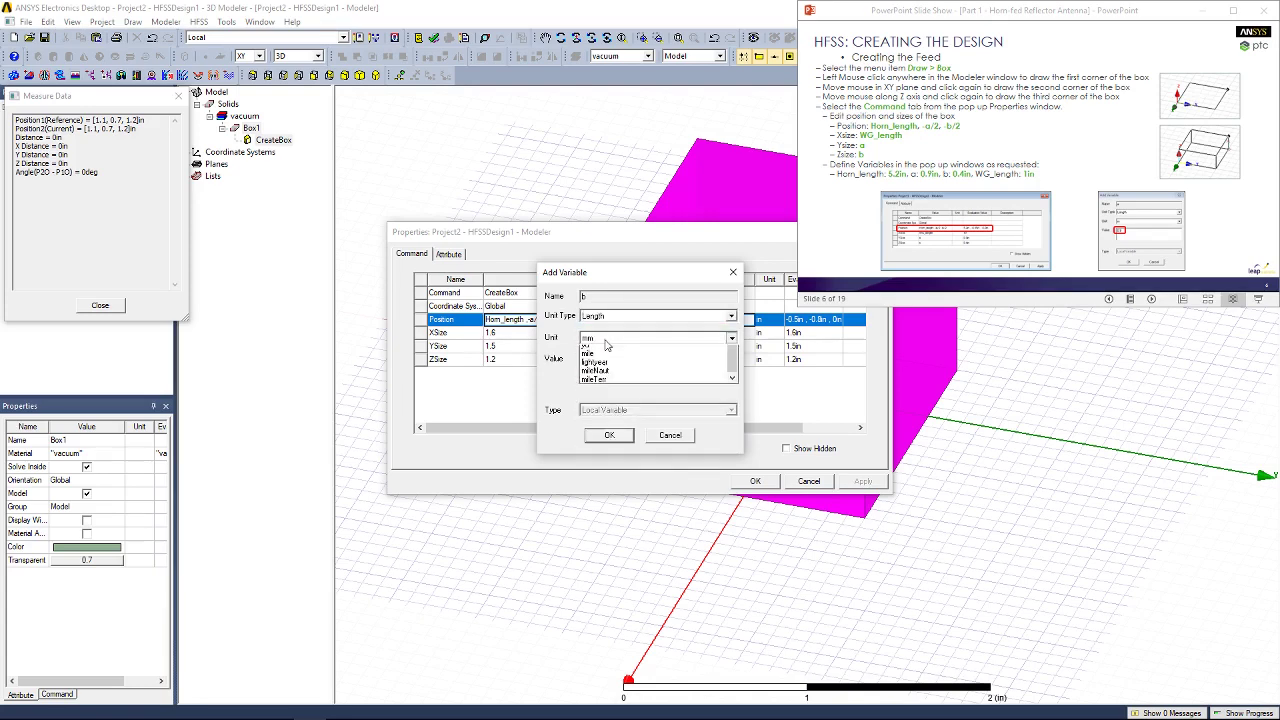
{"action": "left_click", "coordinate": [611, 425]}
{"action": "left_click", "coordinate": [606, 362]}
{"action": "type", "text": "0"}
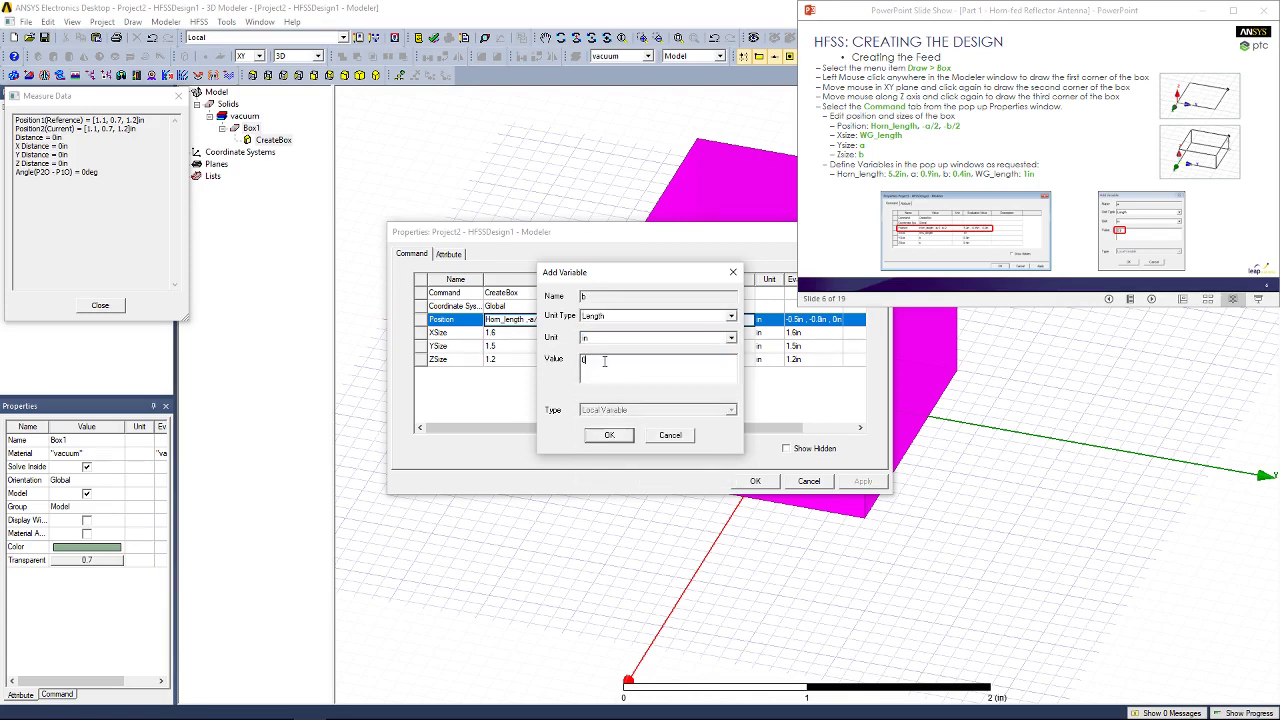
{"action": "type", "text": ".4"}
{"action": "left_click", "coordinate": [605, 435]}
Set the box sizes to WG_length (1 in), a and b, and apply them.
{"action": "left_click", "coordinate": [524, 333]}
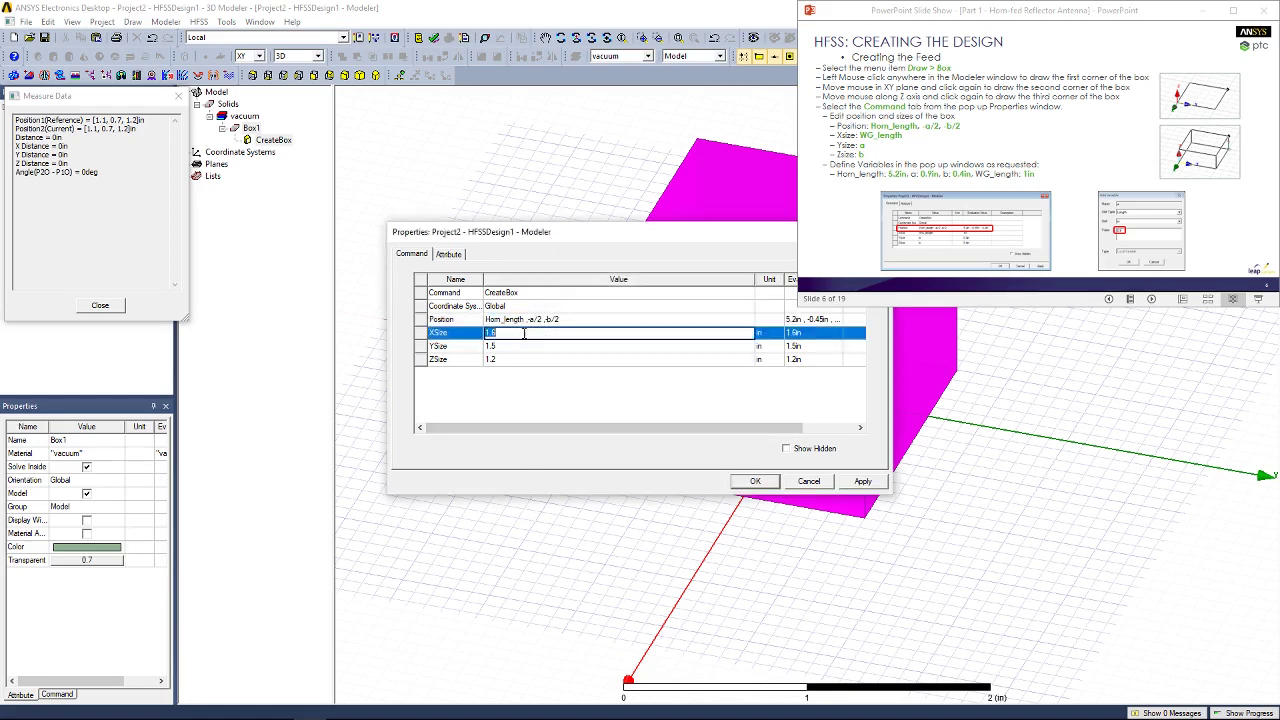
{"action": "type", "text": "WG_length"}
{"action": "key", "text": "Return"}
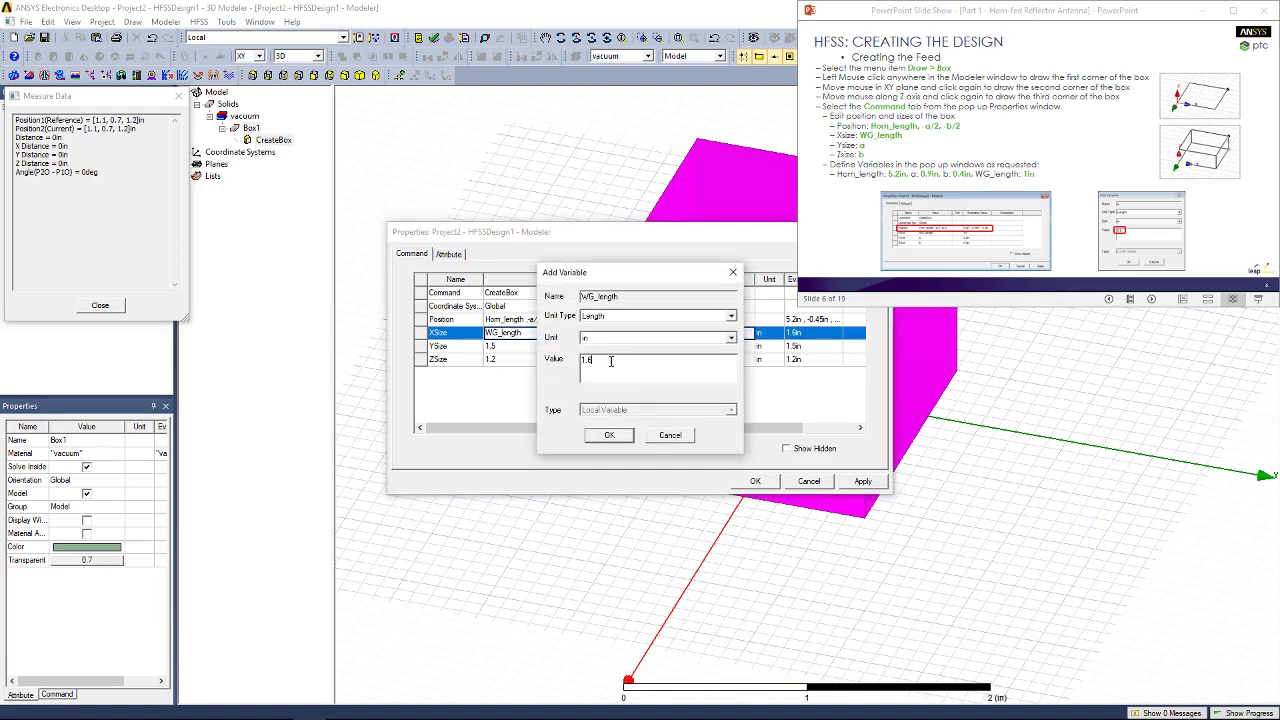
{"action": "left_click", "coordinate": [611, 436]}
{"action": "left_click", "coordinate": [532, 346]}
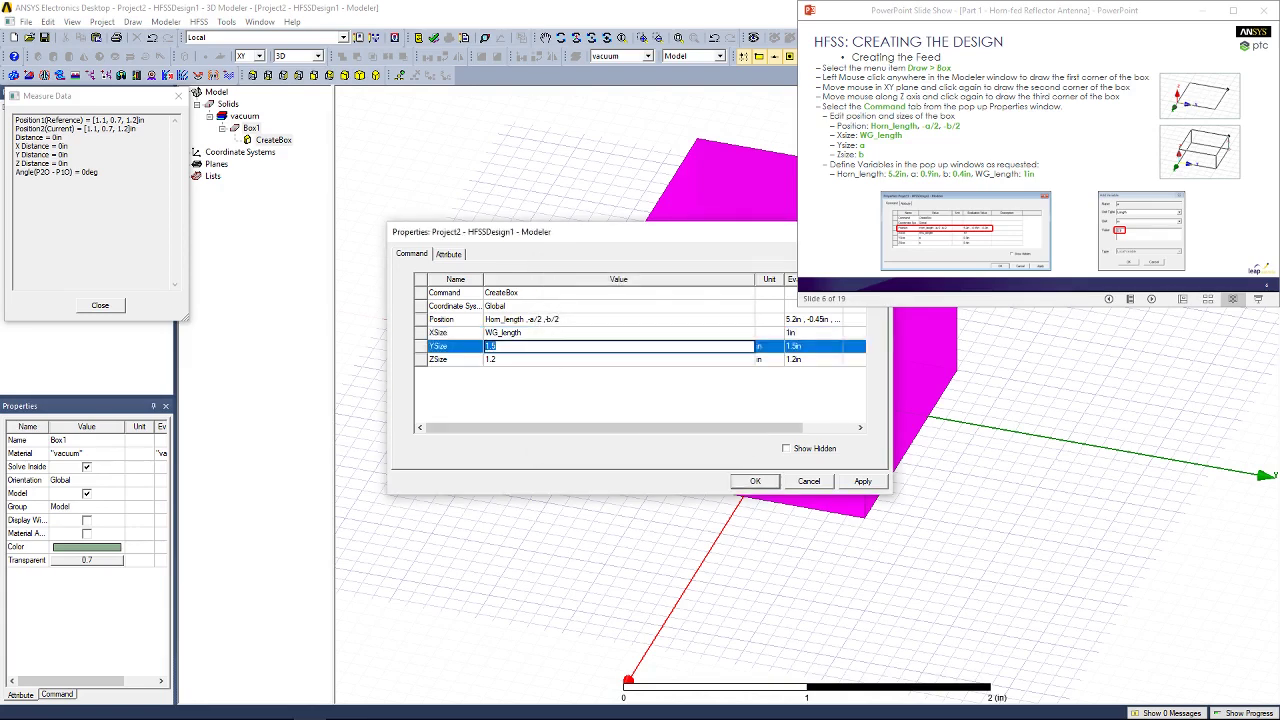
{"action": "type", "text": "a"}
{"action": "left_click", "coordinate": [530, 360]}
{"action": "type", "text": "b"}
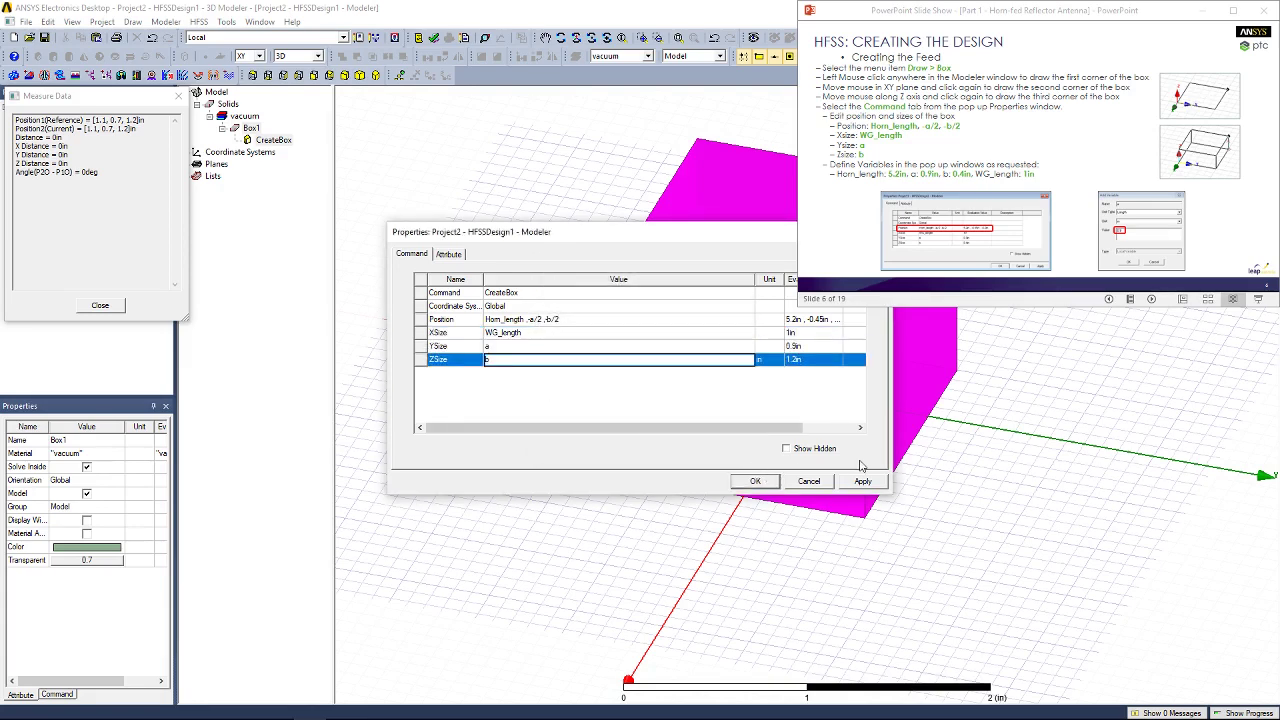
{"action": "left_click", "coordinate": [855, 484]}
{"action": "left_click", "coordinate": [764, 484]}
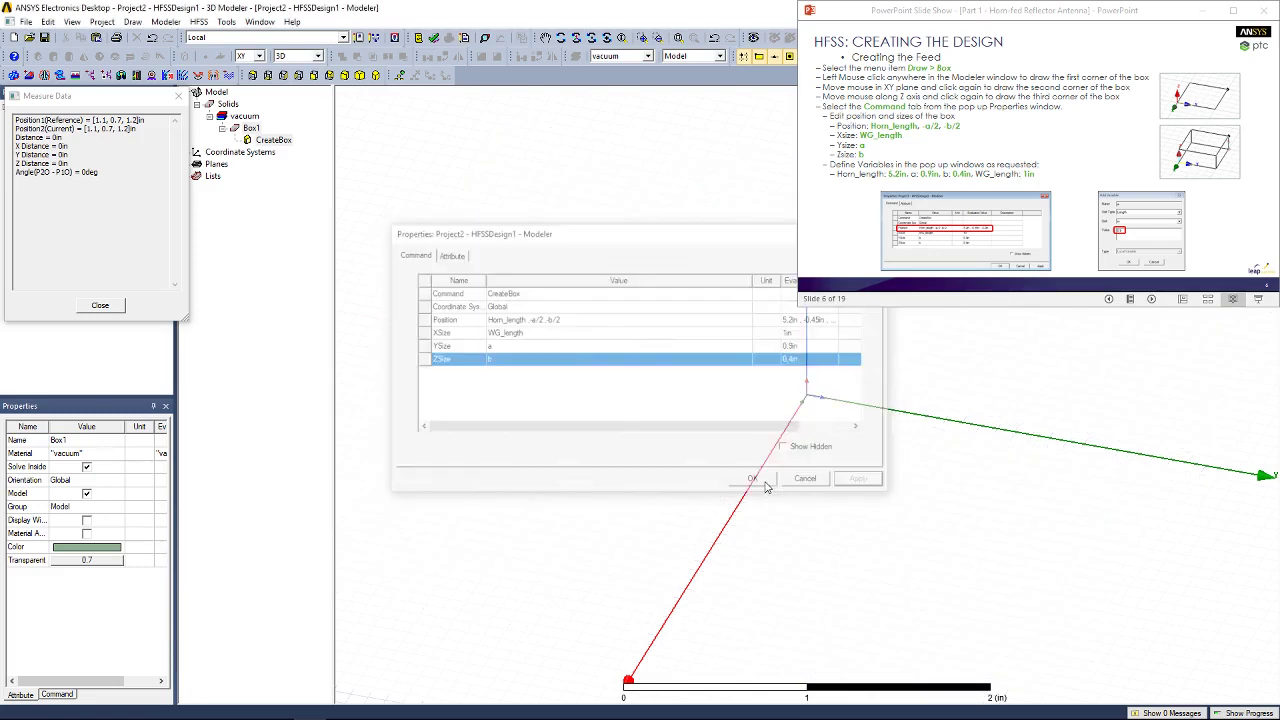
{"action": "left_click", "coordinate": [745, 422]}
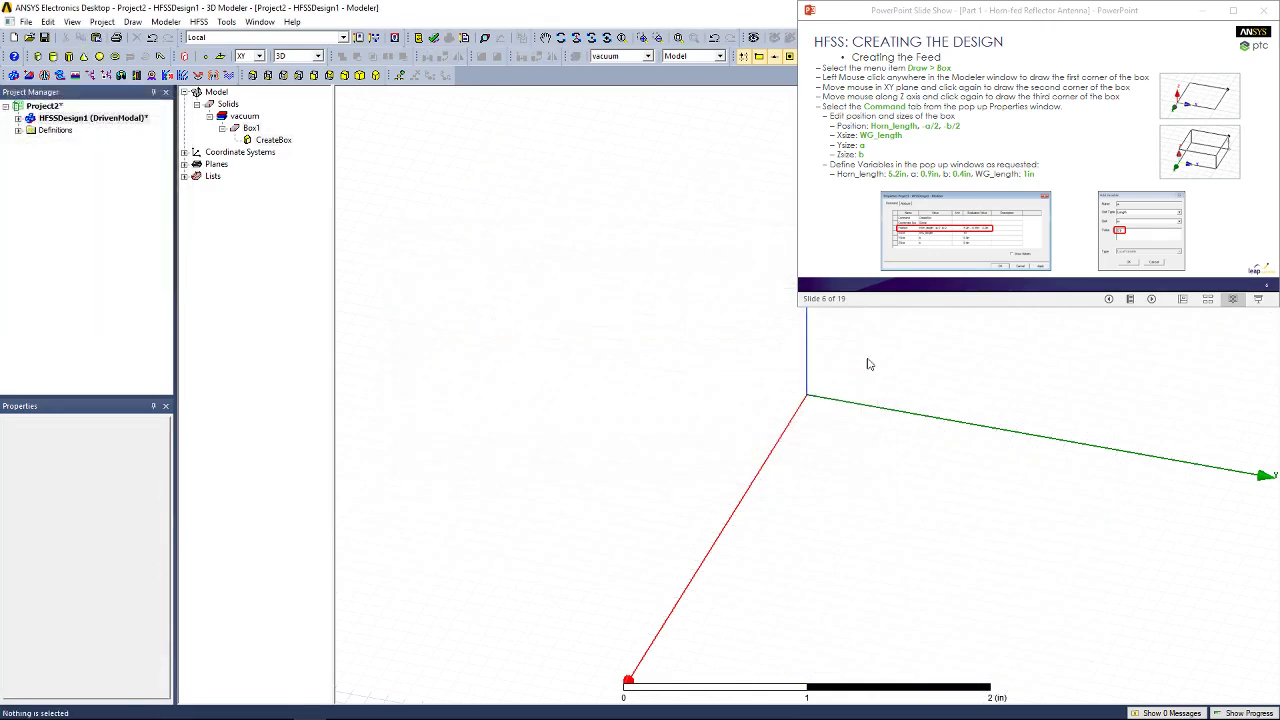
Advance the tutorial slide and fit the whole model in the view.
{"action": "left_click", "coordinate": [1065, 233]}
{"action": "left_click", "coordinate": [692, 480]}
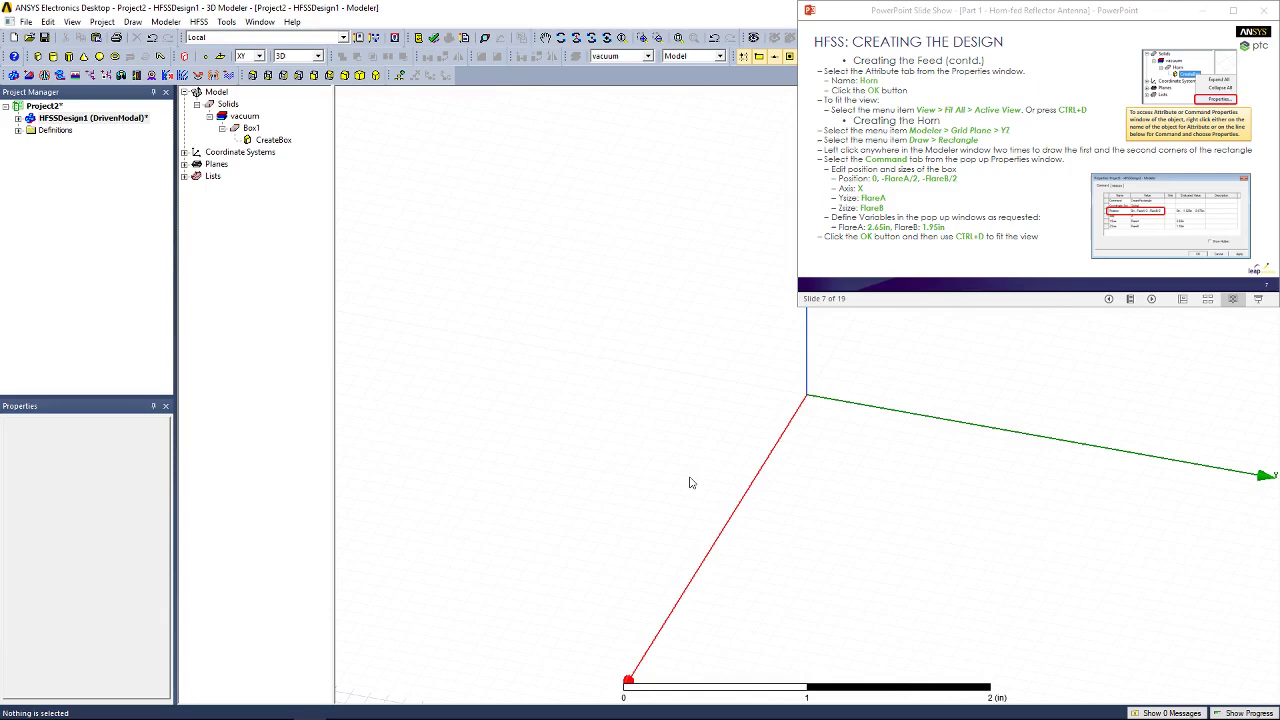
{"action": "key", "text": "ctrl+d"}
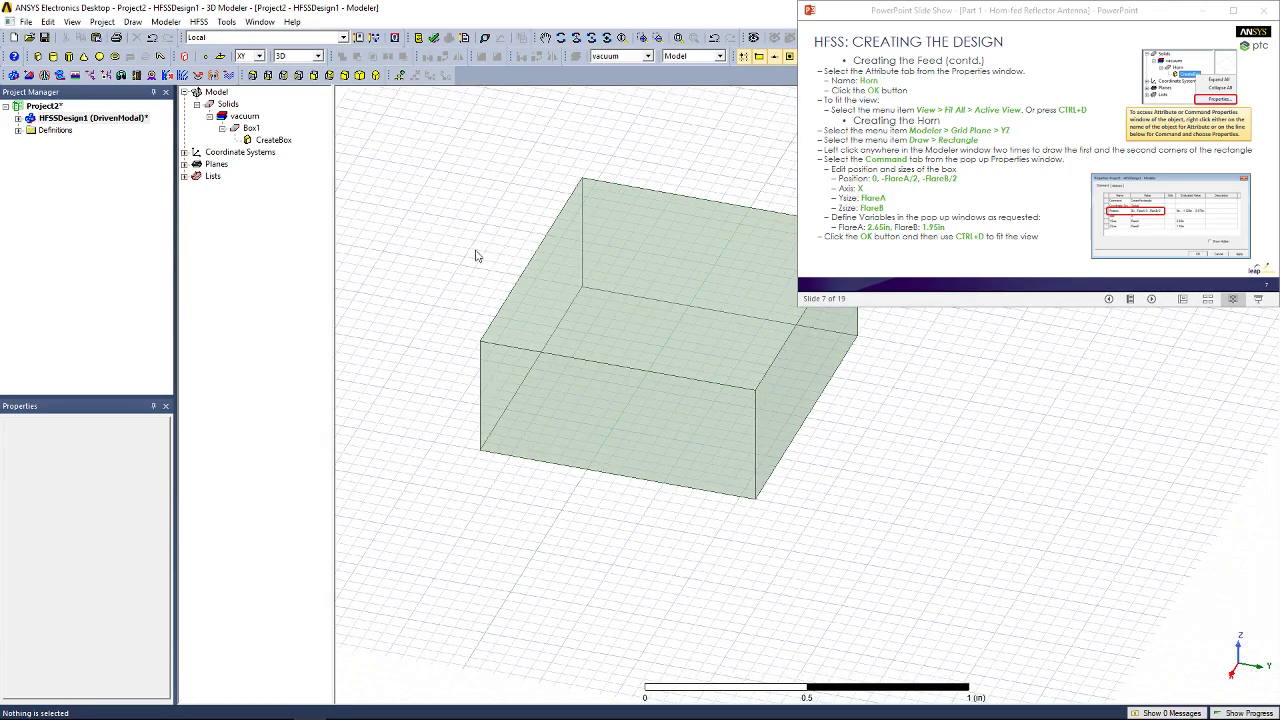
{"action": "left_click_drag", "start_coordinate": [484, 230], "coordinate": [416, 342]}
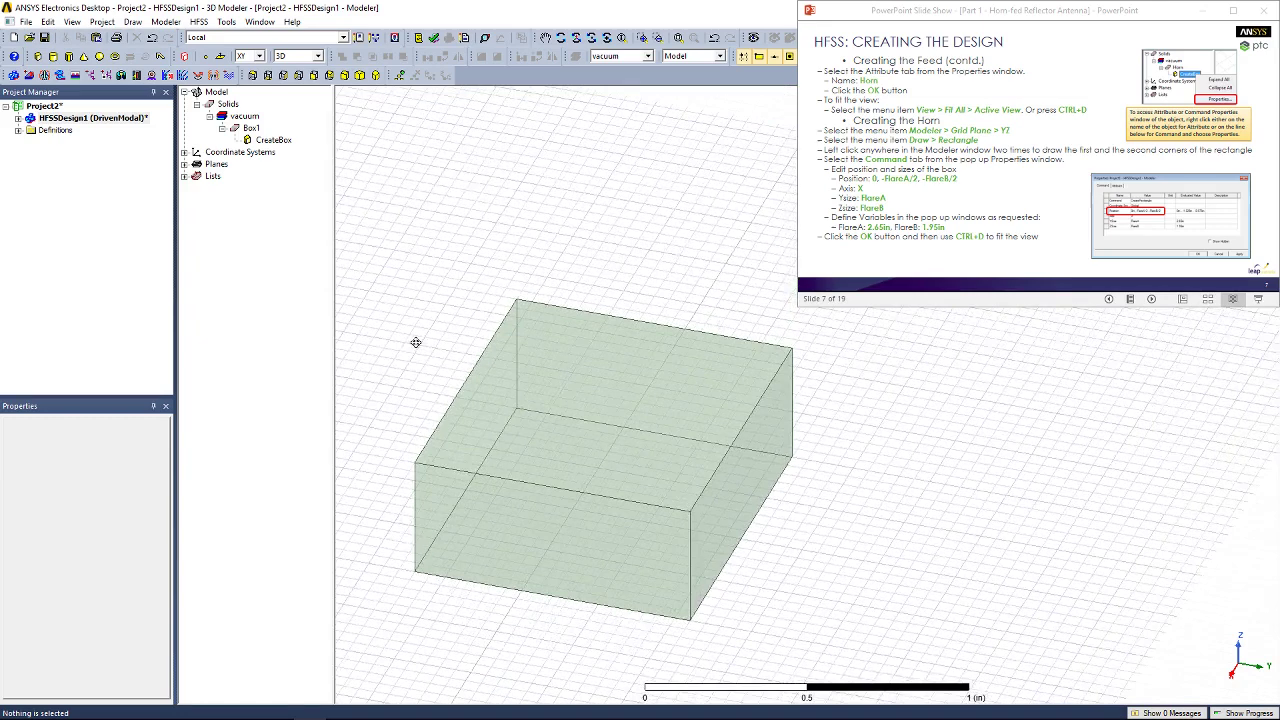
Rename Box1 to Horn in its properties.
{"action": "double_click", "coordinate": [252, 130]}
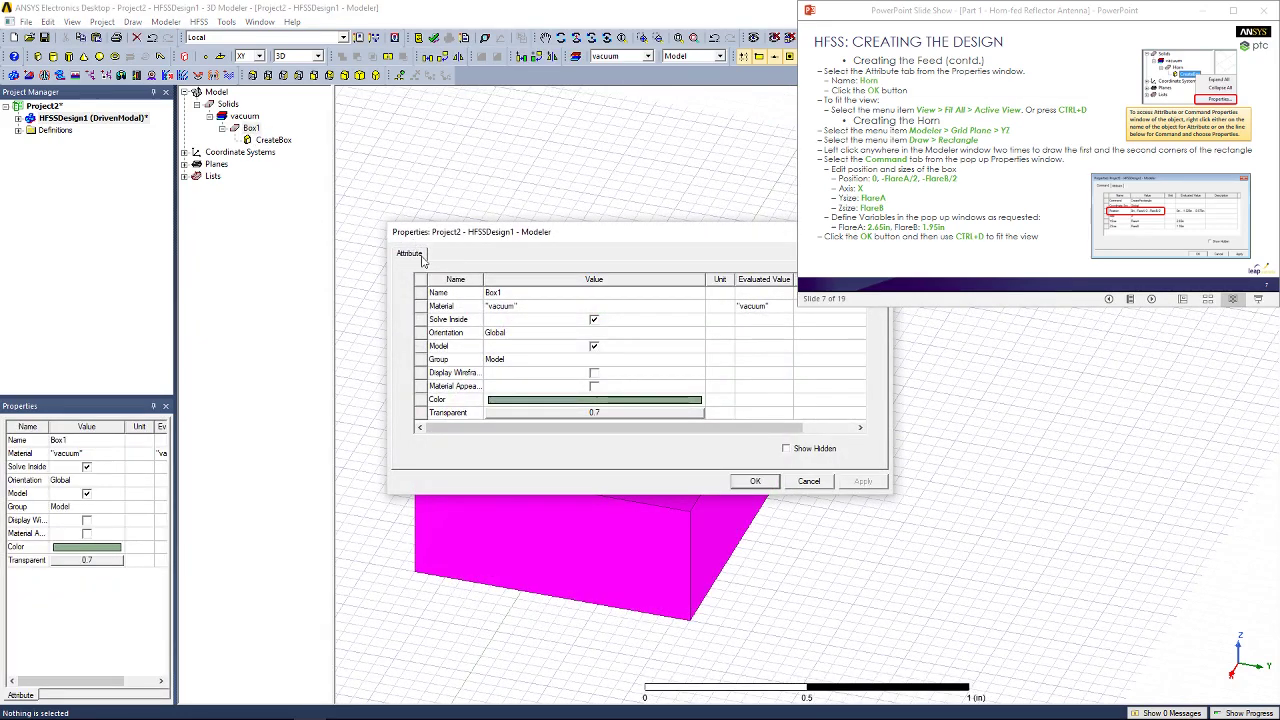
{"action": "left_click", "coordinate": [517, 292]}
{"action": "left_click", "coordinate": [517, 292]}
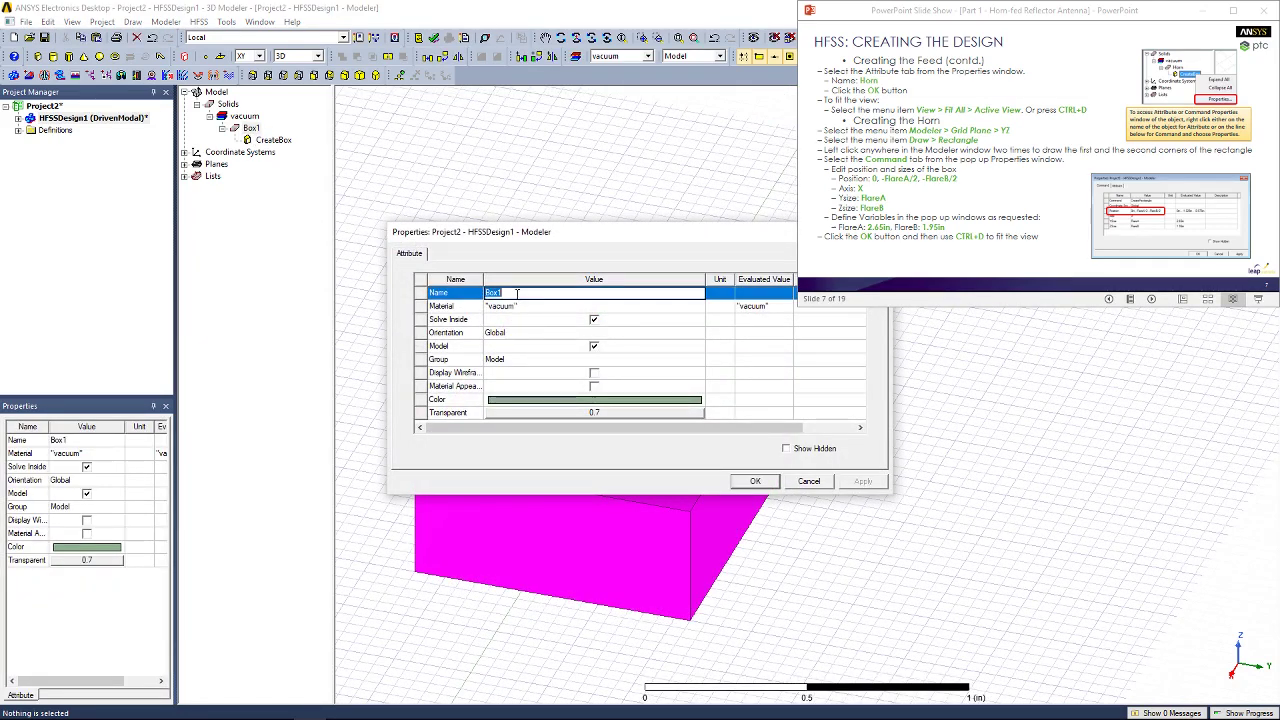
{"action": "type", "text": "Horn"}
{"action": "key", "text": "Return"}
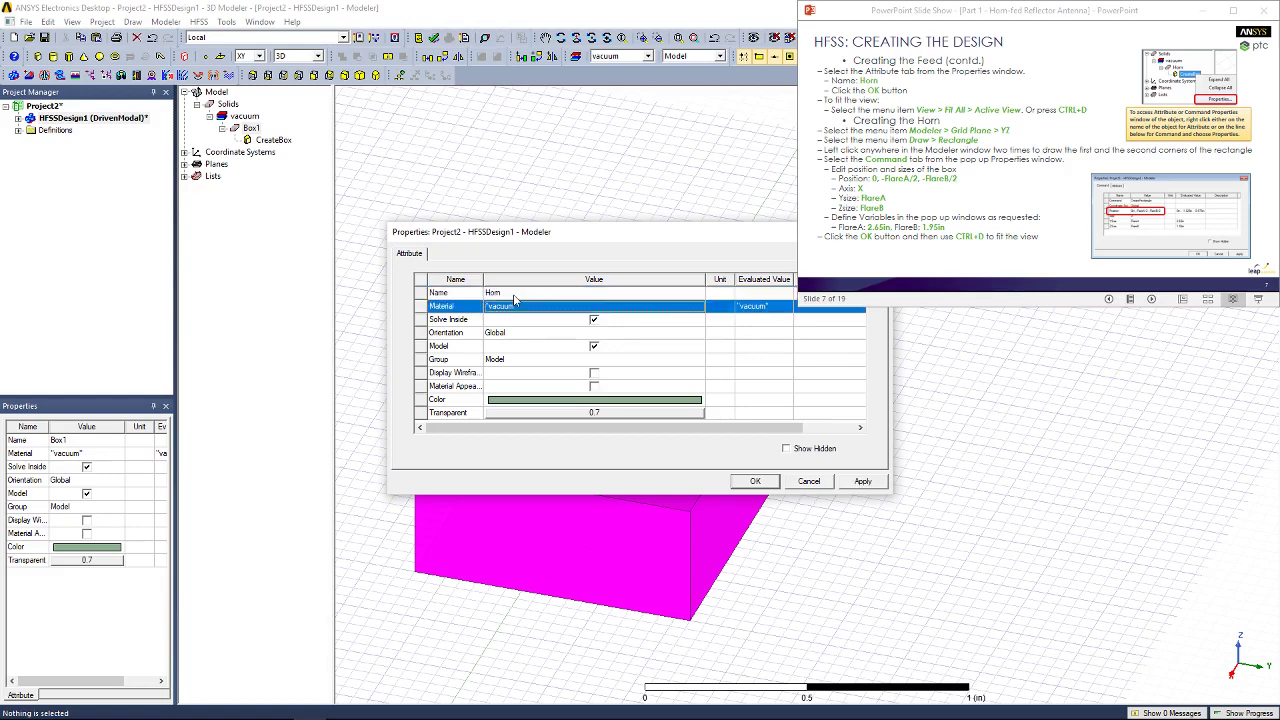
{"action": "left_click", "coordinate": [755, 481]}
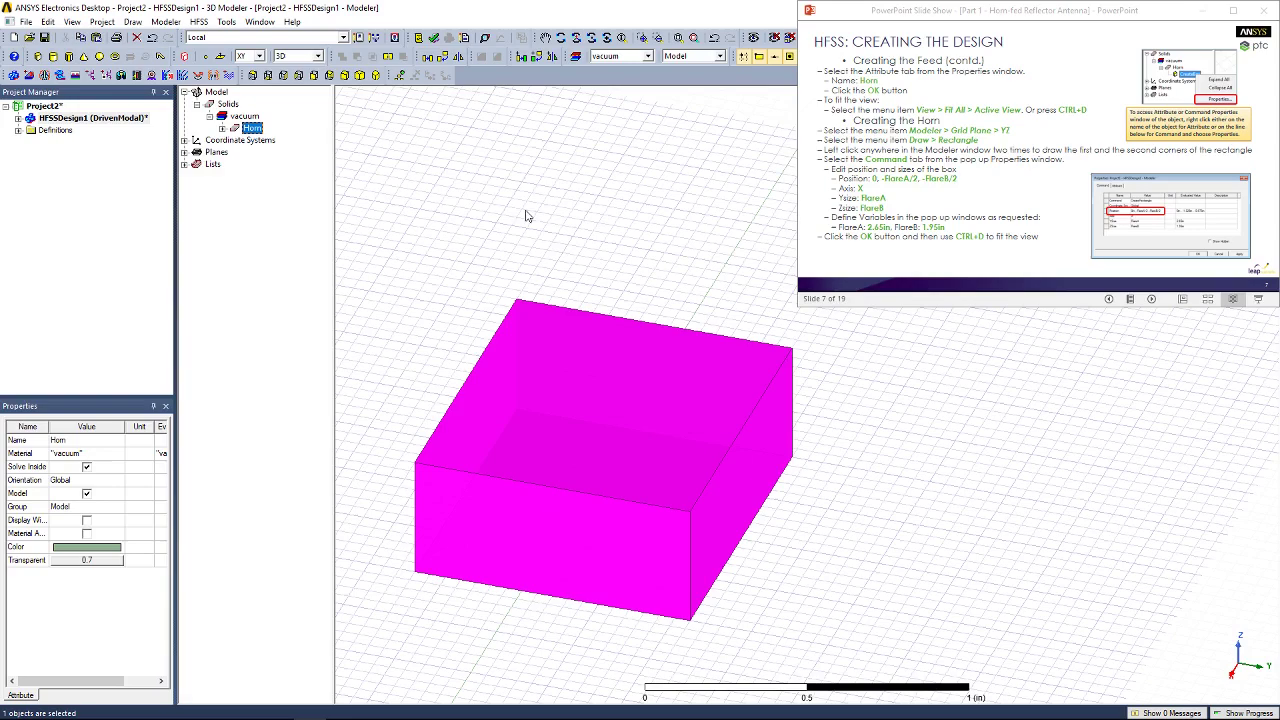
{"action": "left_click", "coordinate": [557, 242]}
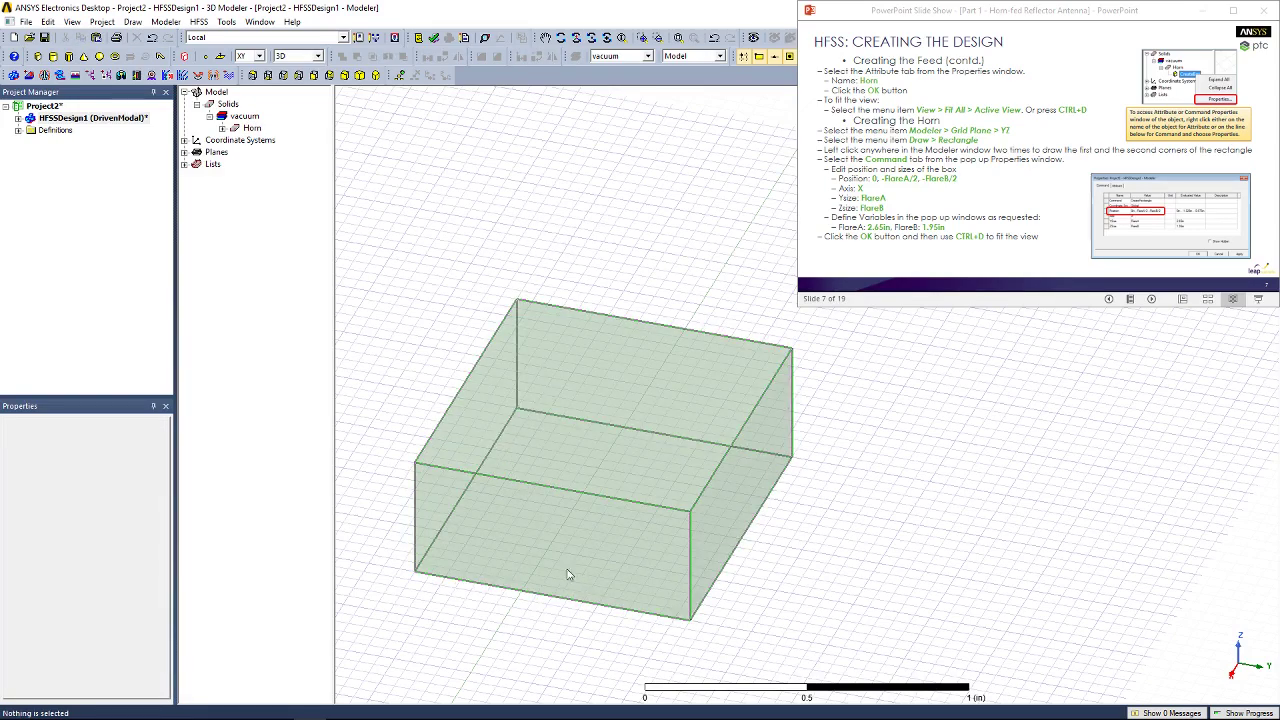
{"action": "scroll", "coordinate": [557, 367], "scroll_direction": "down", "scroll_amount": 3}
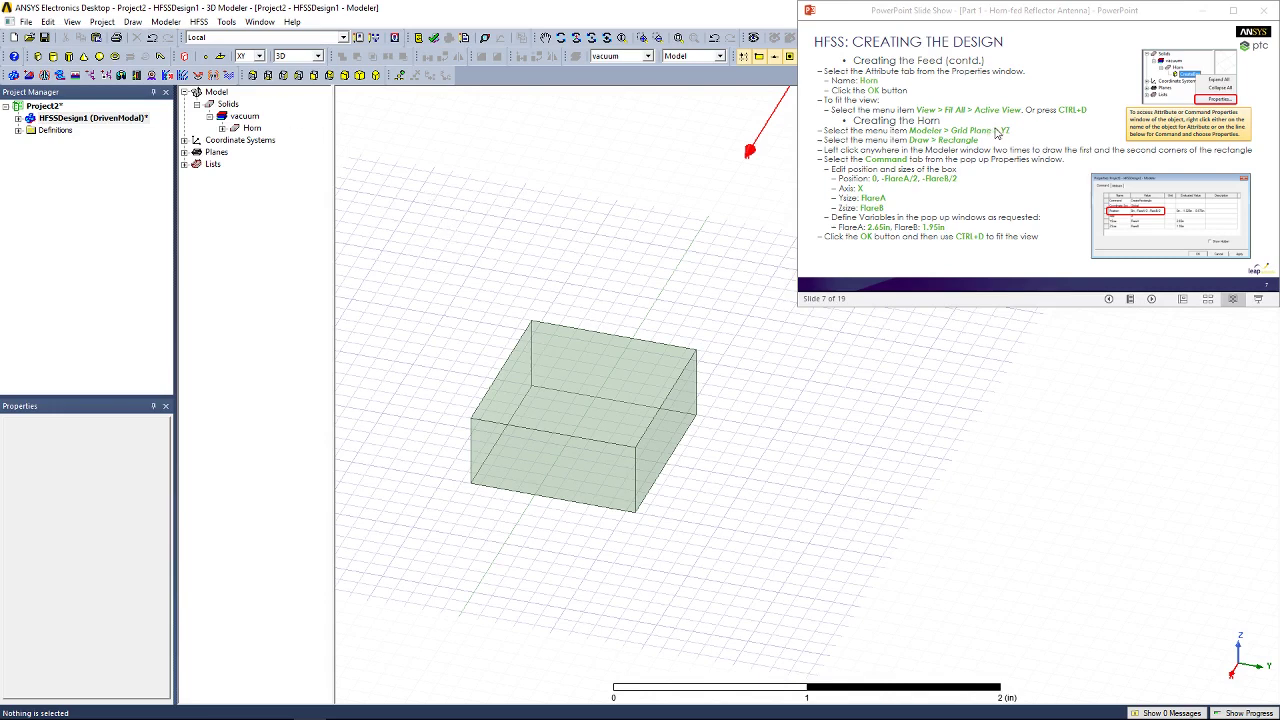
Switch the modeler grid plane to YZ.
{"action": "left_click", "coordinate": [166, 22]}
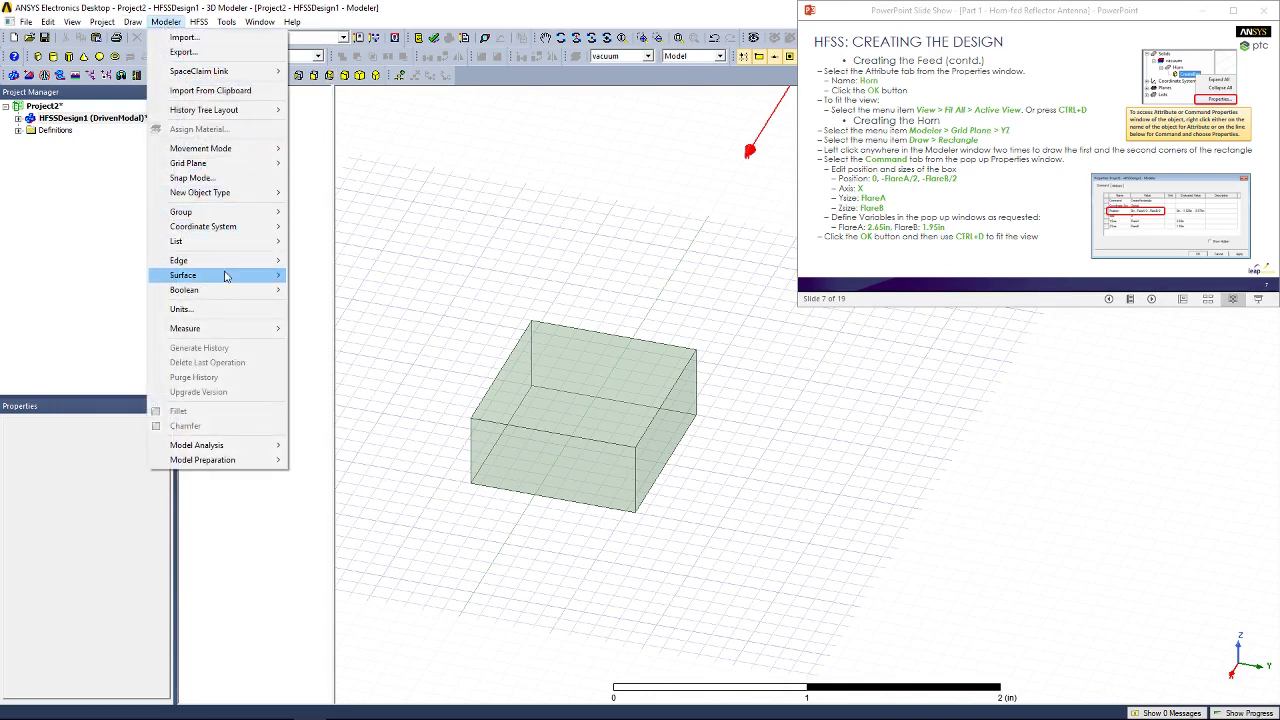
{"action": "mouse_move", "coordinate": [276, 164]}
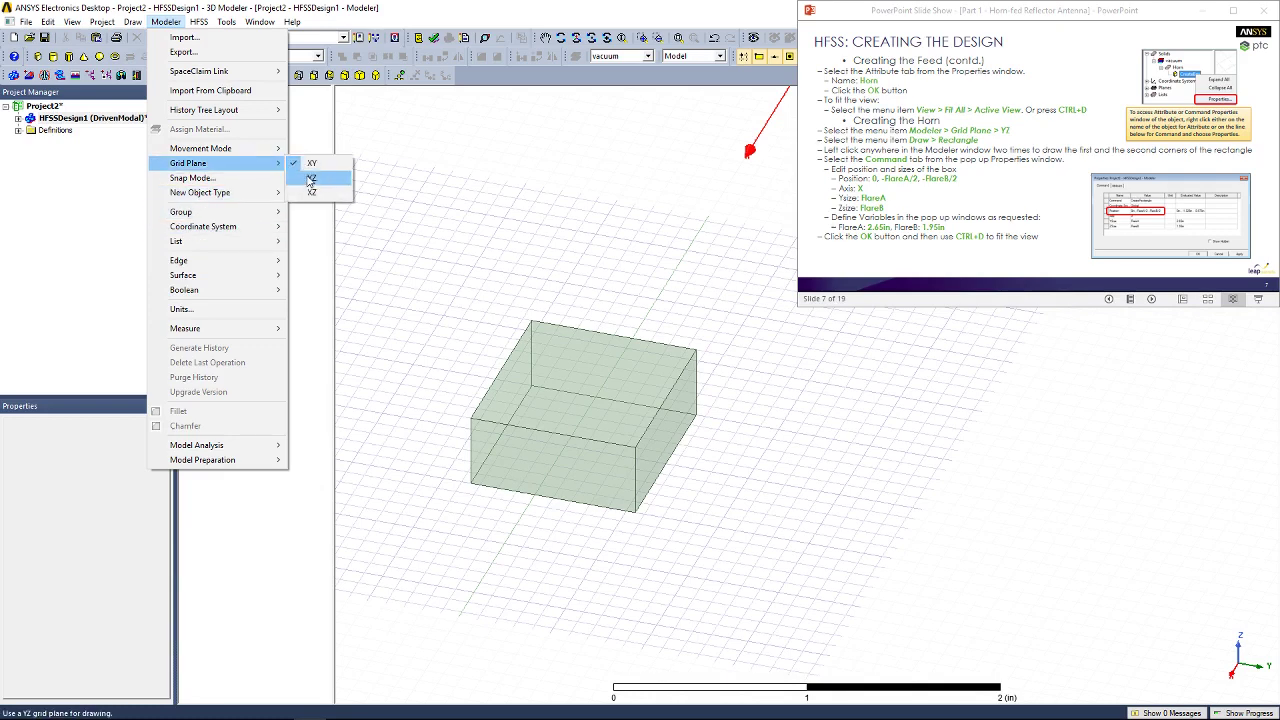
{"action": "left_click", "coordinate": [311, 179]}
{"action": "left_click_drag", "start_coordinate": [619, 216], "coordinate": [491, 491], "text": "shift"}
{"action": "scroll", "coordinate": [491, 486], "scroll_direction": "down", "scroll_amount": 2}
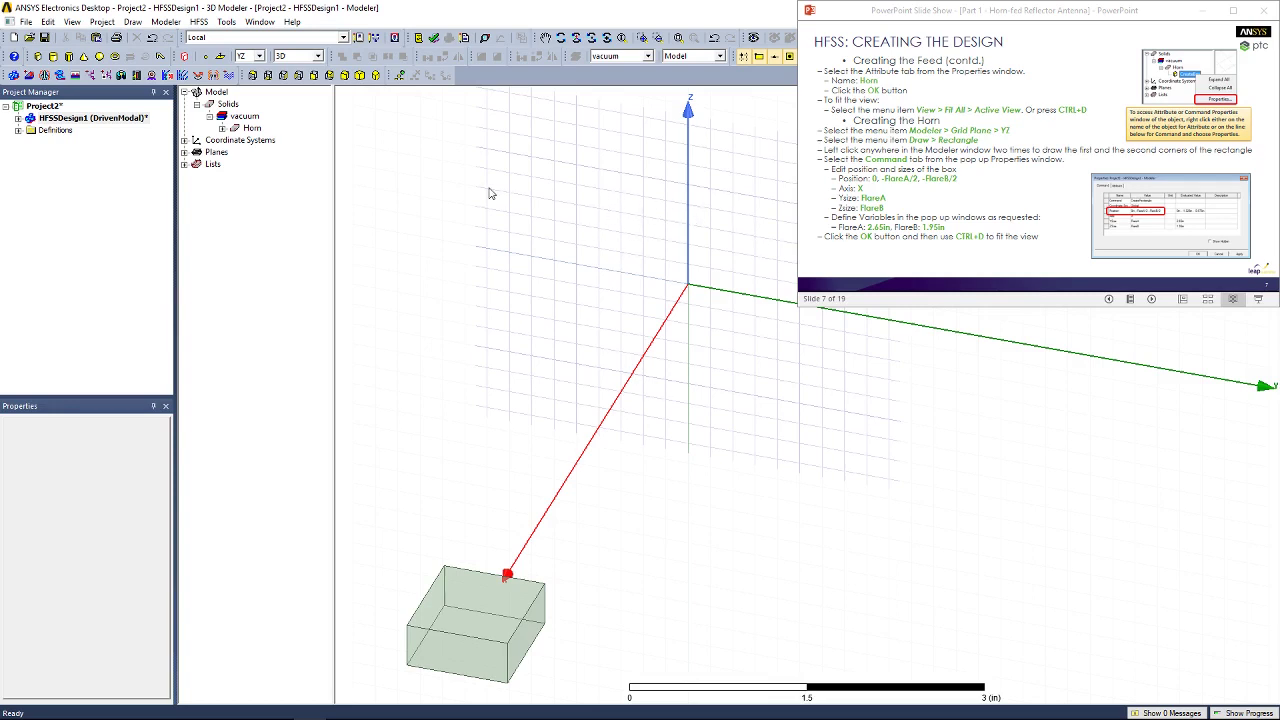
Draw a rectangle on the YZ plane by picking two corners.
{"action": "left_click", "coordinate": [133, 22]}
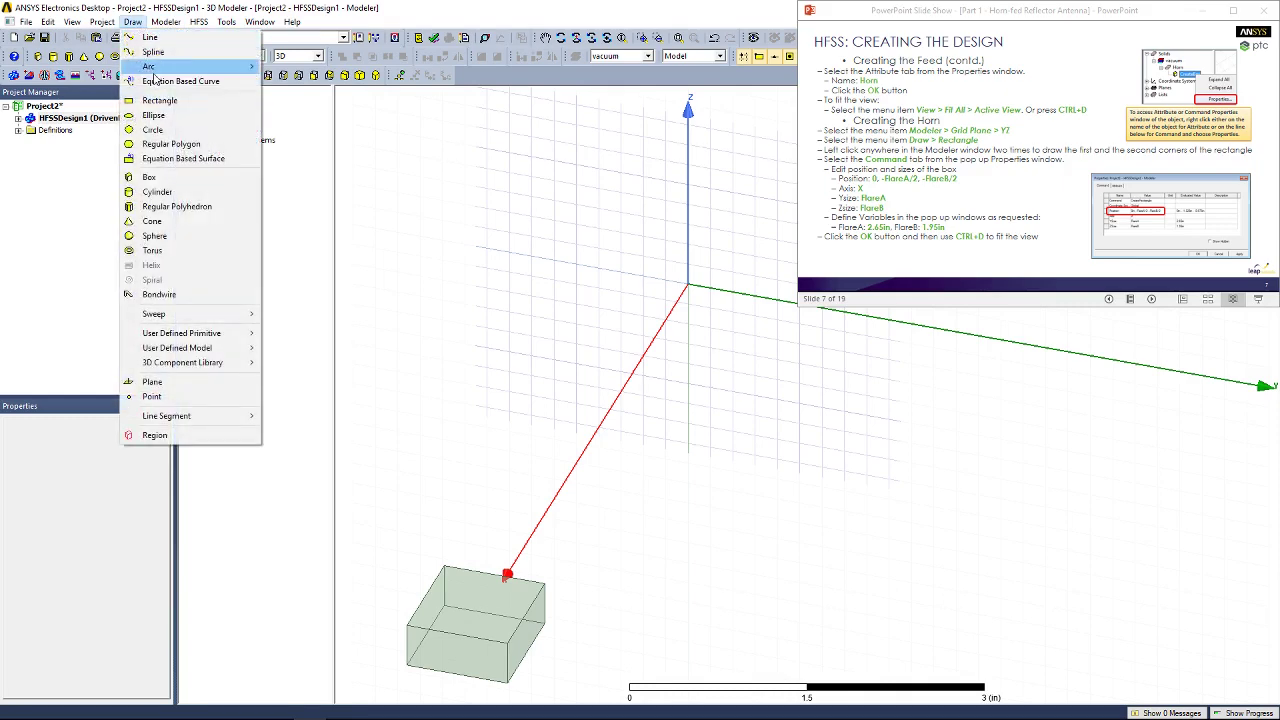
{"action": "left_click", "coordinate": [165, 100]}
{"action": "left_click", "coordinate": [620, 206]}
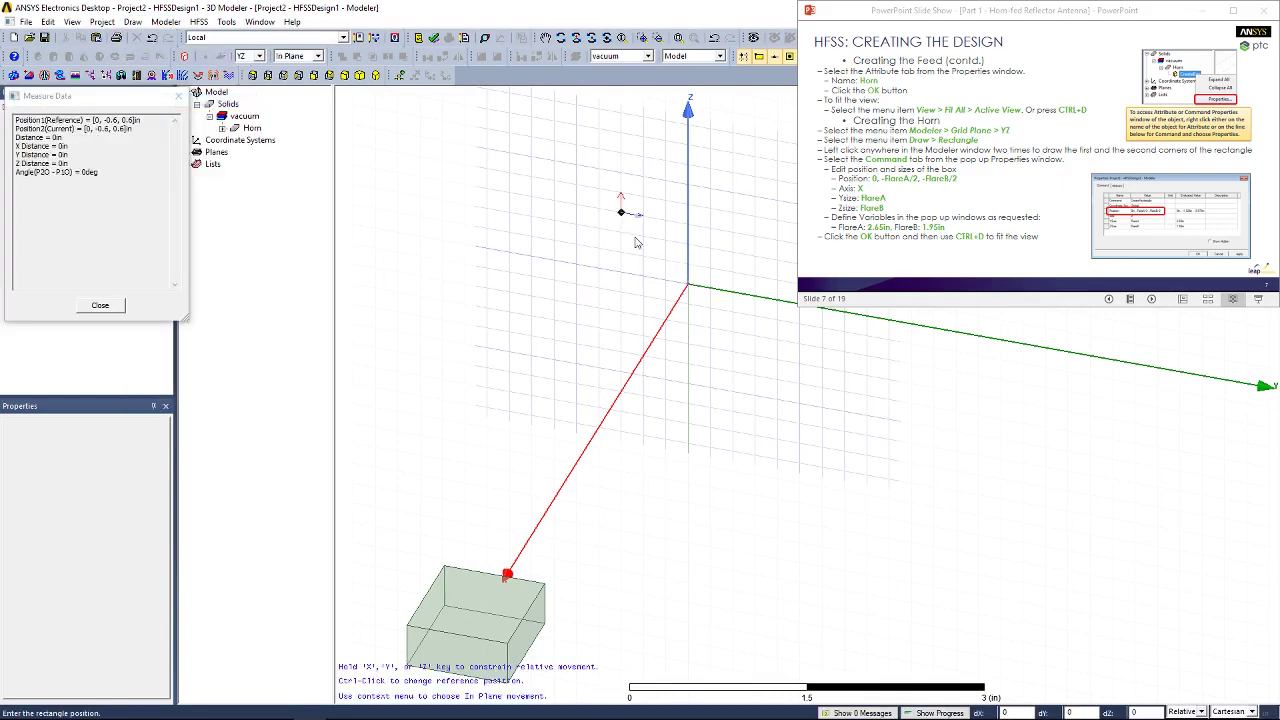
{"action": "left_click", "coordinate": [750, 362]}
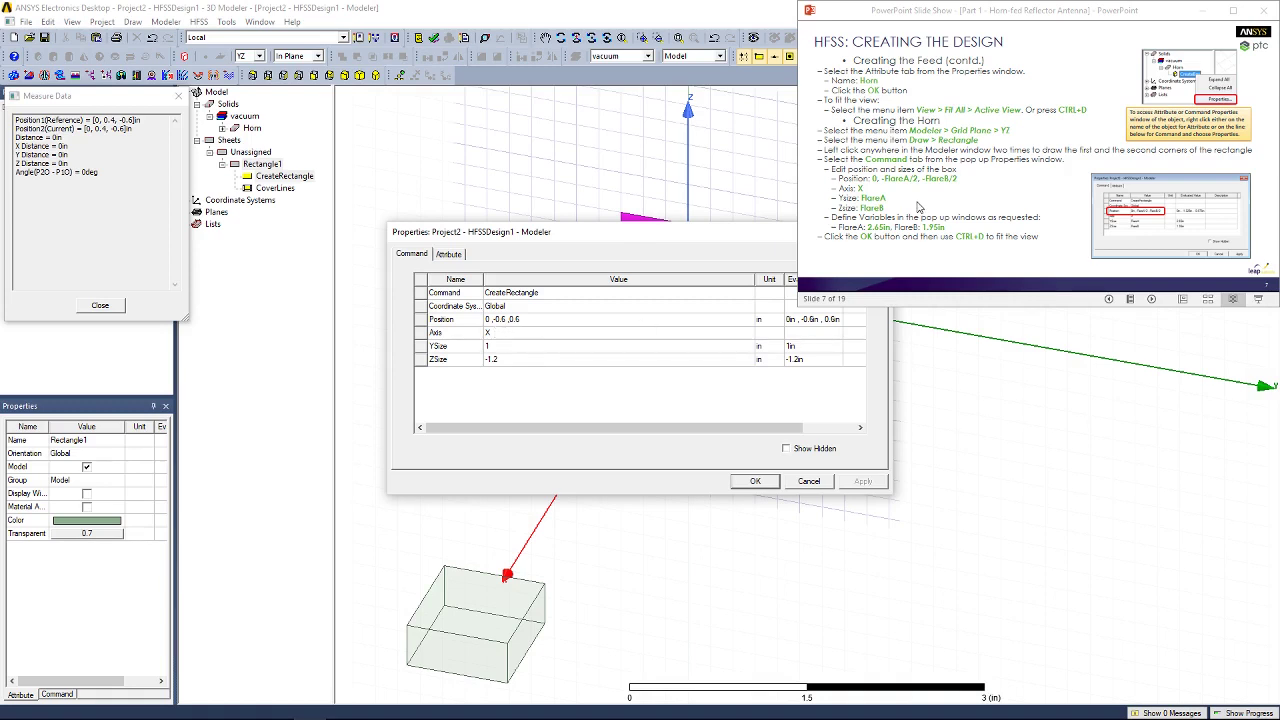
Set Rectangle1's position to 0, -FlareA/2, -FlareB/2 and define FlareA as 2.65 in.
{"action": "left_click", "coordinate": [520, 319]}
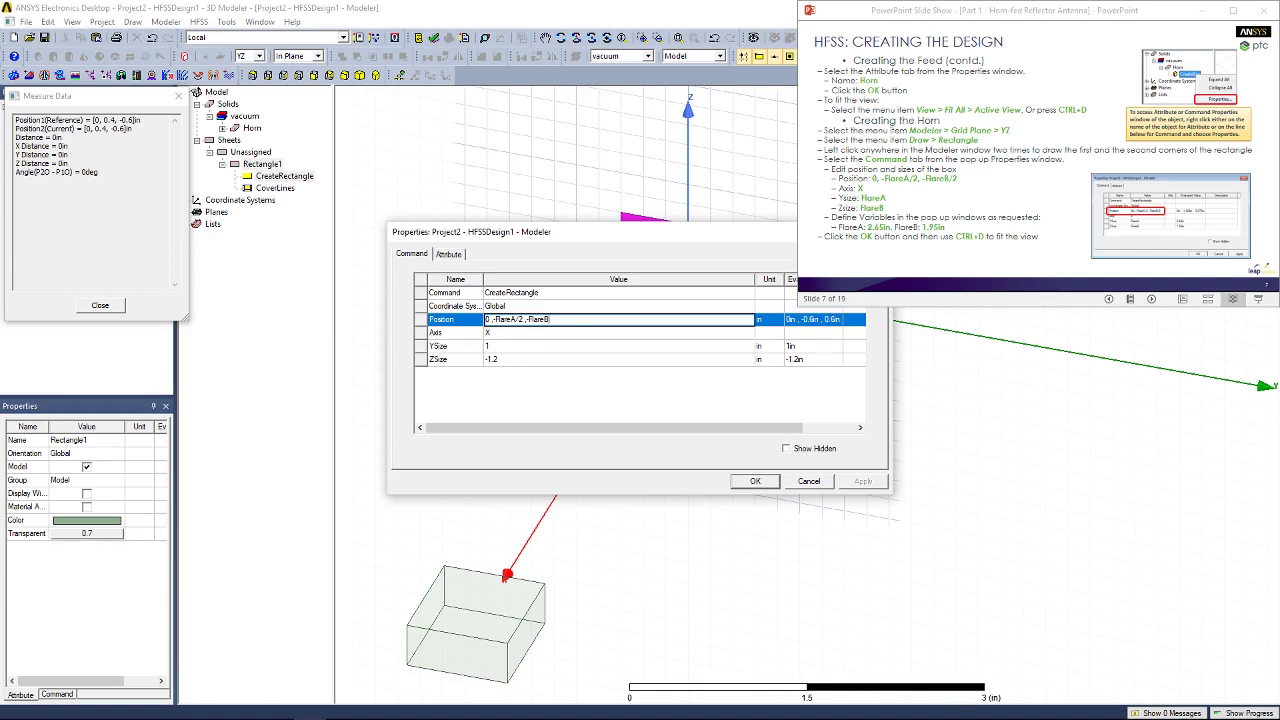
{"action": "key", "text": "Return"}
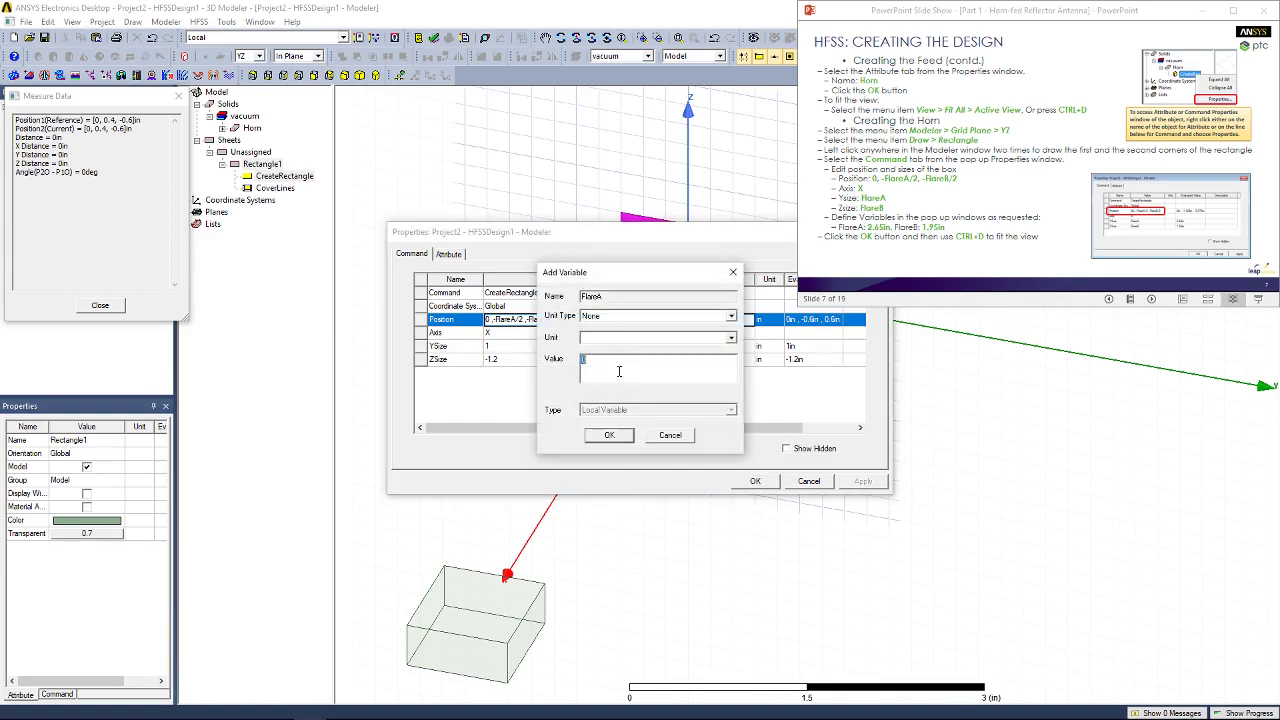
{"action": "left_click", "coordinate": [620, 316]}
{"action": "scroll", "coordinate": [626, 420], "scroll_direction": "up", "scroll_amount": 5}
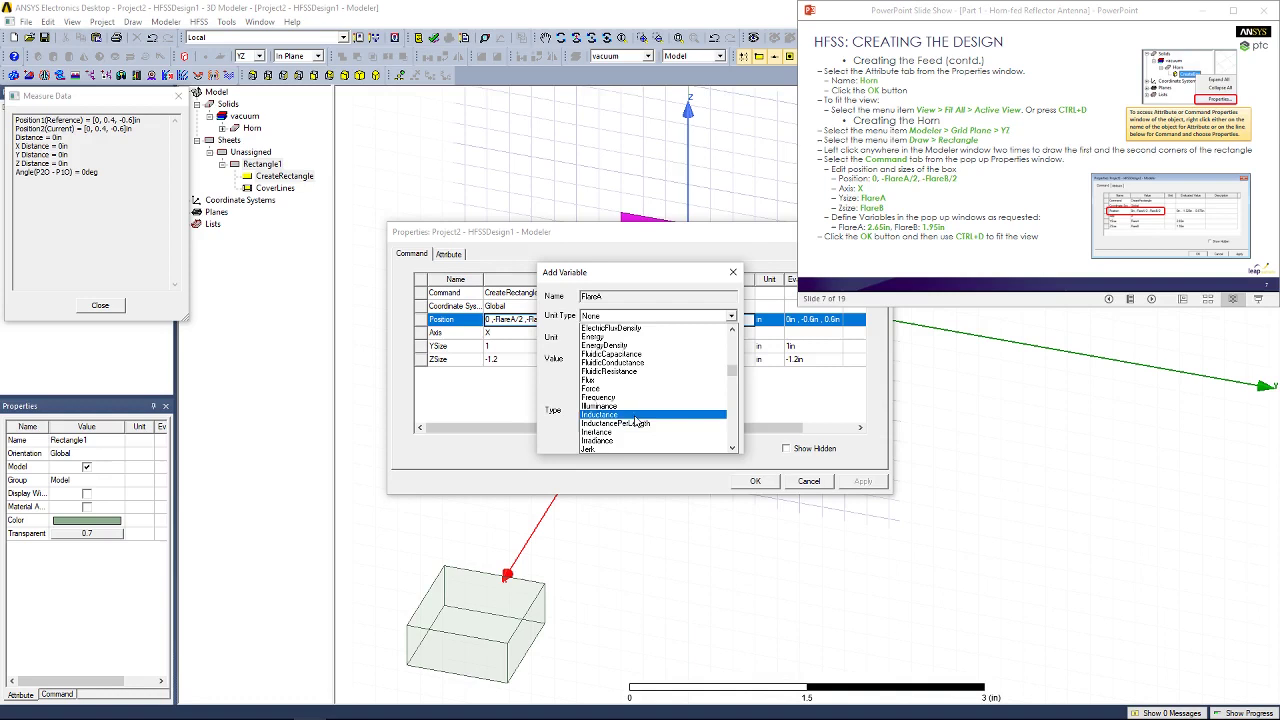
{"action": "left_click", "coordinate": [595, 386]}
{"action": "left_click", "coordinate": [606, 338]}
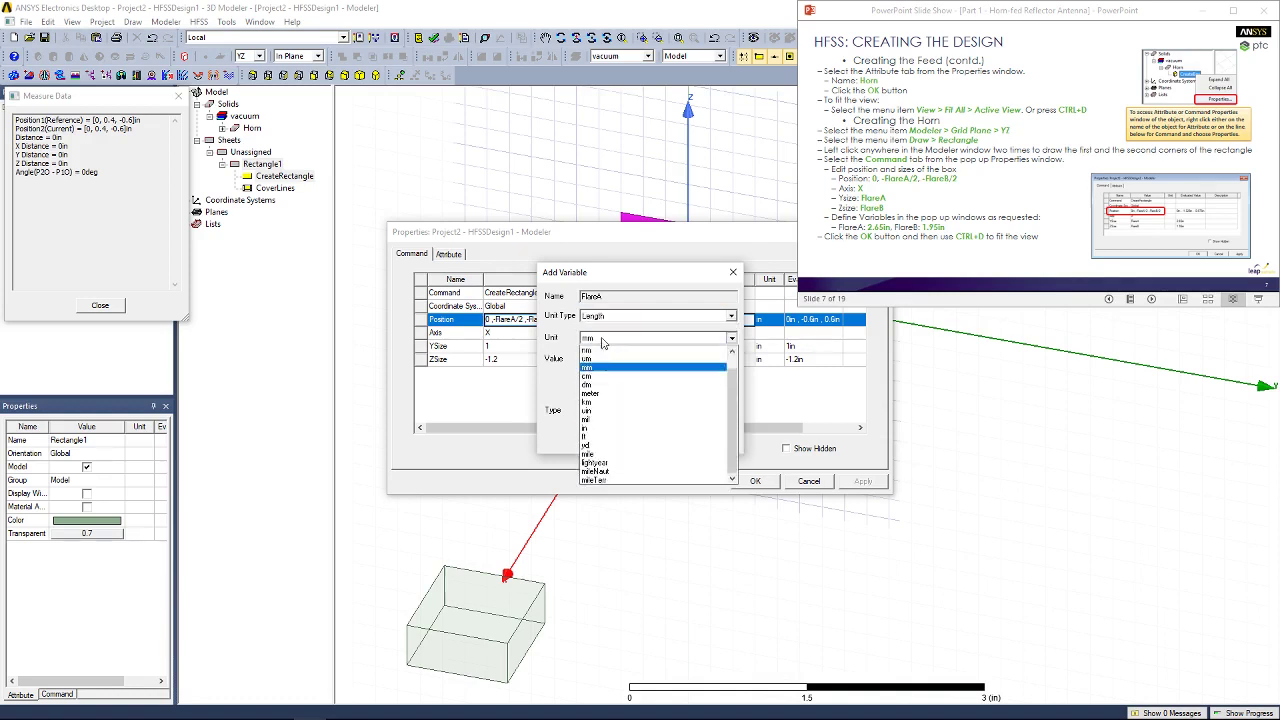
{"action": "left_click", "coordinate": [607, 428]}
{"action": "left_click", "coordinate": [602, 363]}
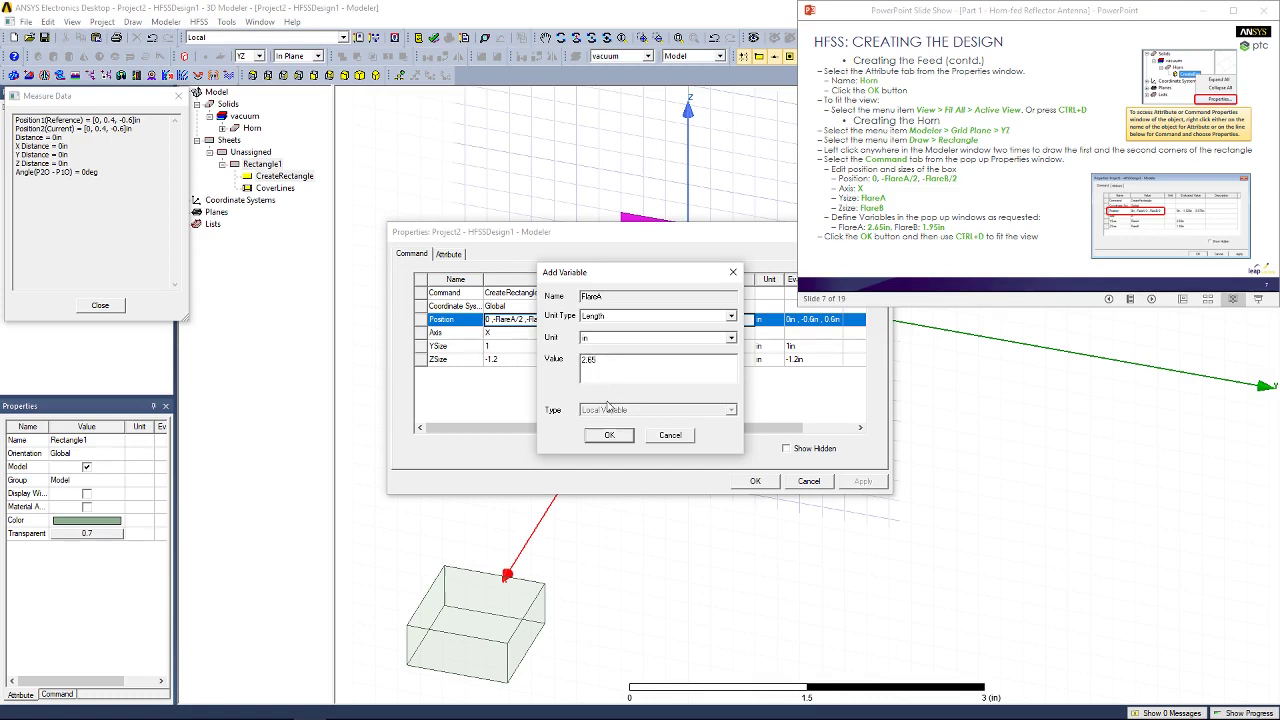
{"action": "left_click", "coordinate": [609, 435]}
Define FlareB as 1.95 in and size the rectangle FlareA by FlareB.
{"action": "left_click", "coordinate": [615, 338]}
{"action": "left_click", "coordinate": [608, 322]}
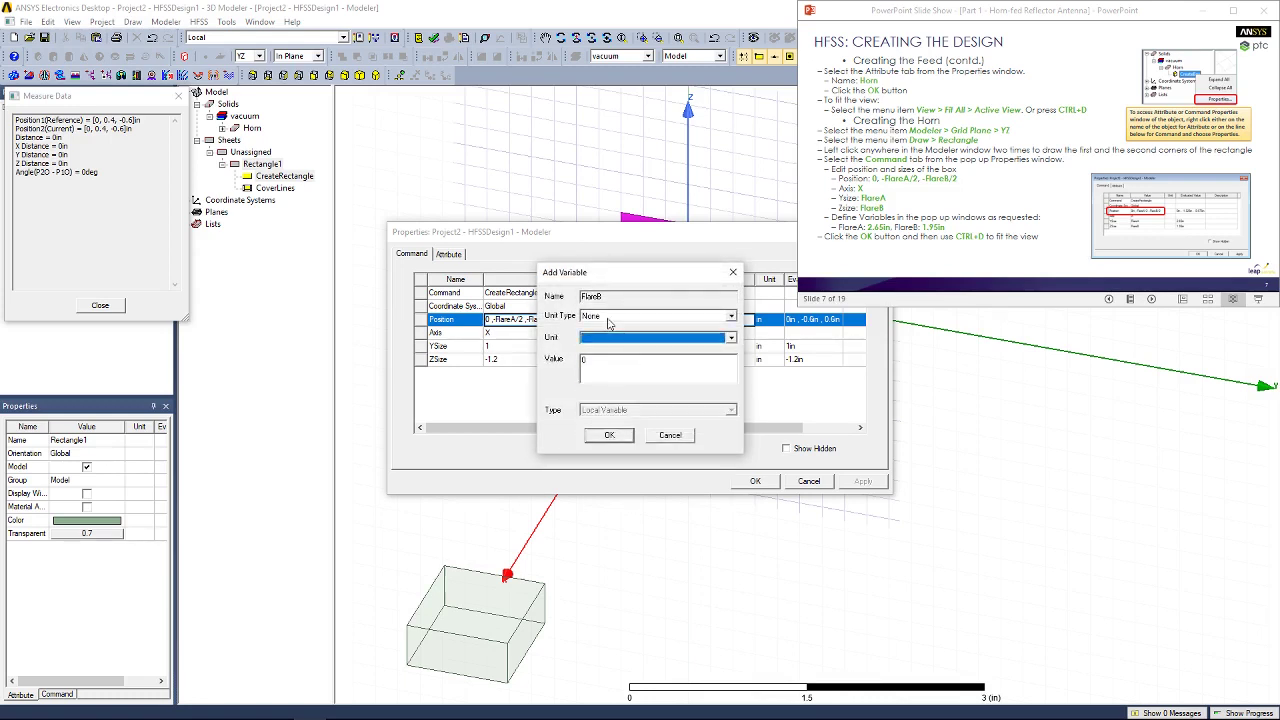
{"action": "left_click", "coordinate": [608, 322]}
{"action": "scroll", "coordinate": [627, 388], "scroll_direction": "up", "scroll_amount": 3}
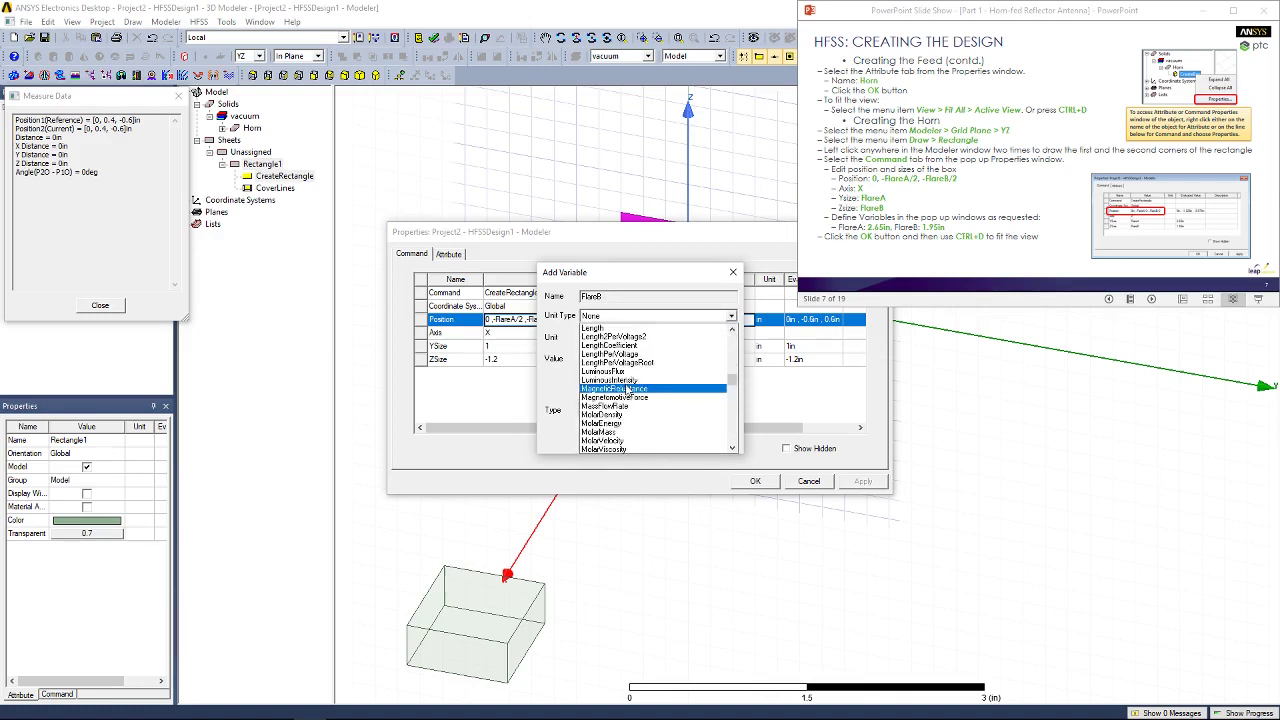
{"action": "left_click", "coordinate": [604, 340]}
{"action": "left_click", "coordinate": [603, 340]}
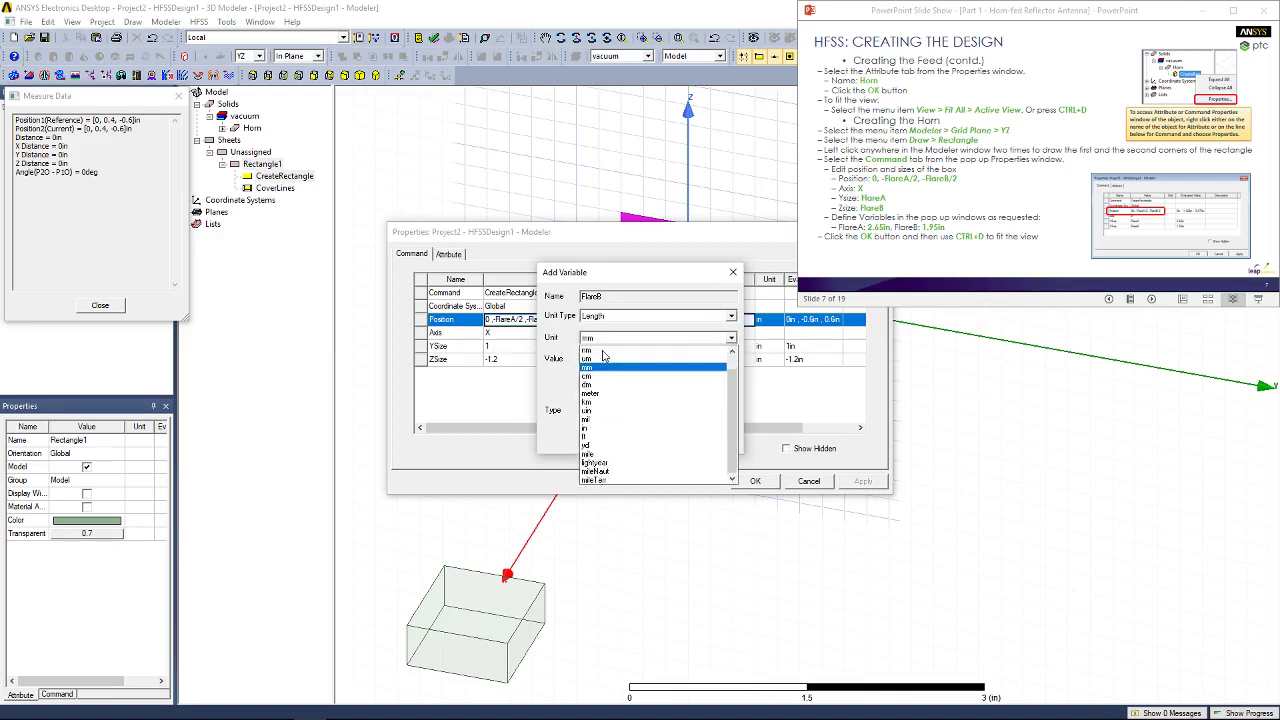
{"action": "left_click", "coordinate": [620, 427]}
{"action": "left_click", "coordinate": [608, 371]}
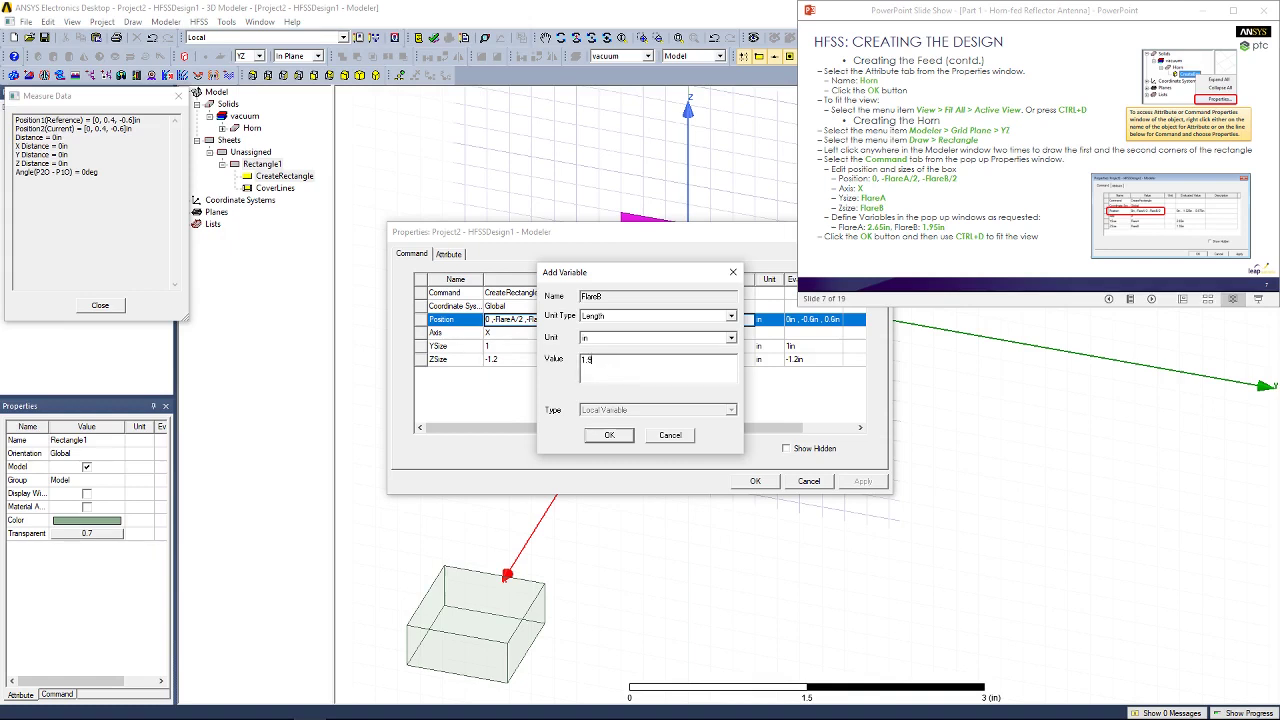
{"action": "left_click", "coordinate": [610, 436]}
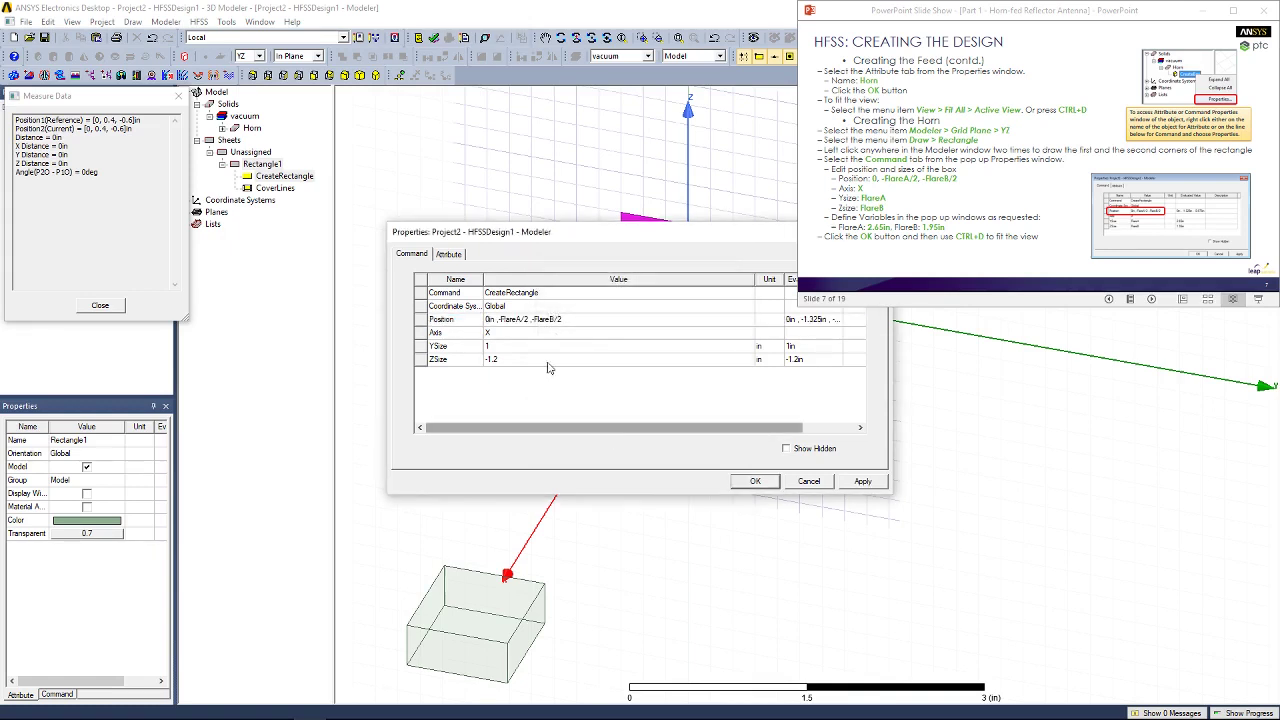
{"action": "left_click", "coordinate": [512, 346]}
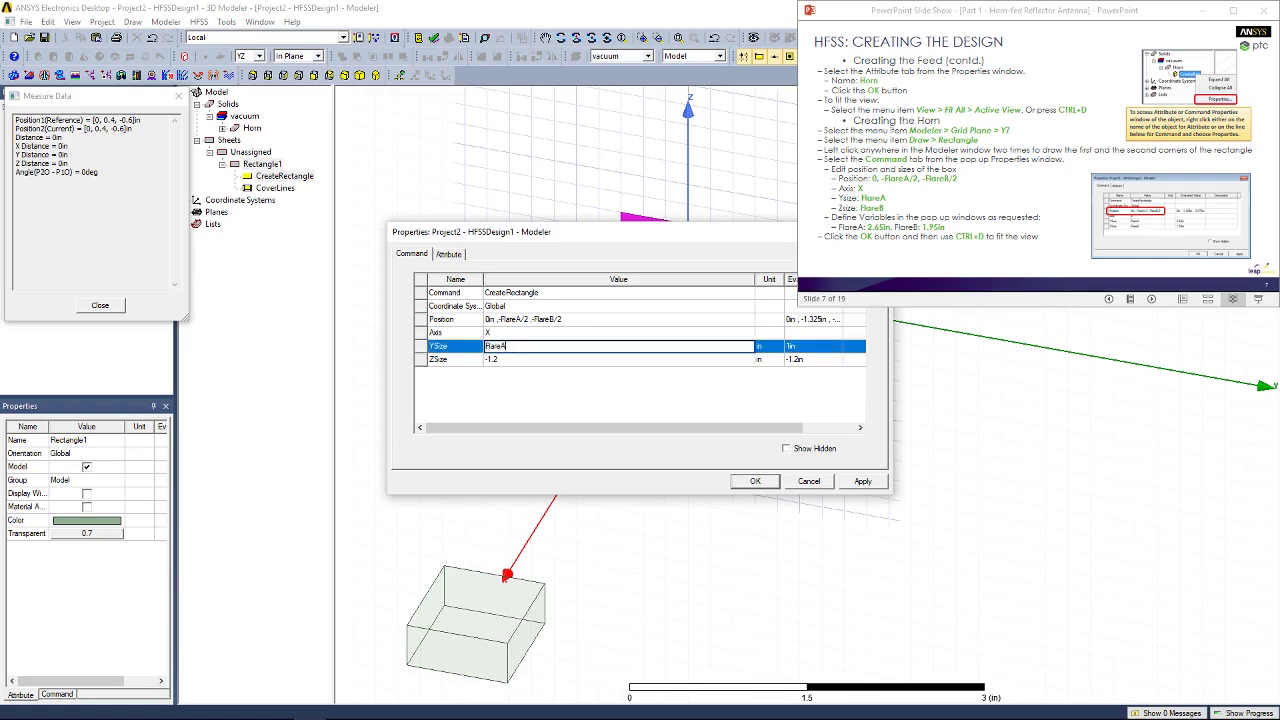
{"action": "left_click", "coordinate": [528, 365]}
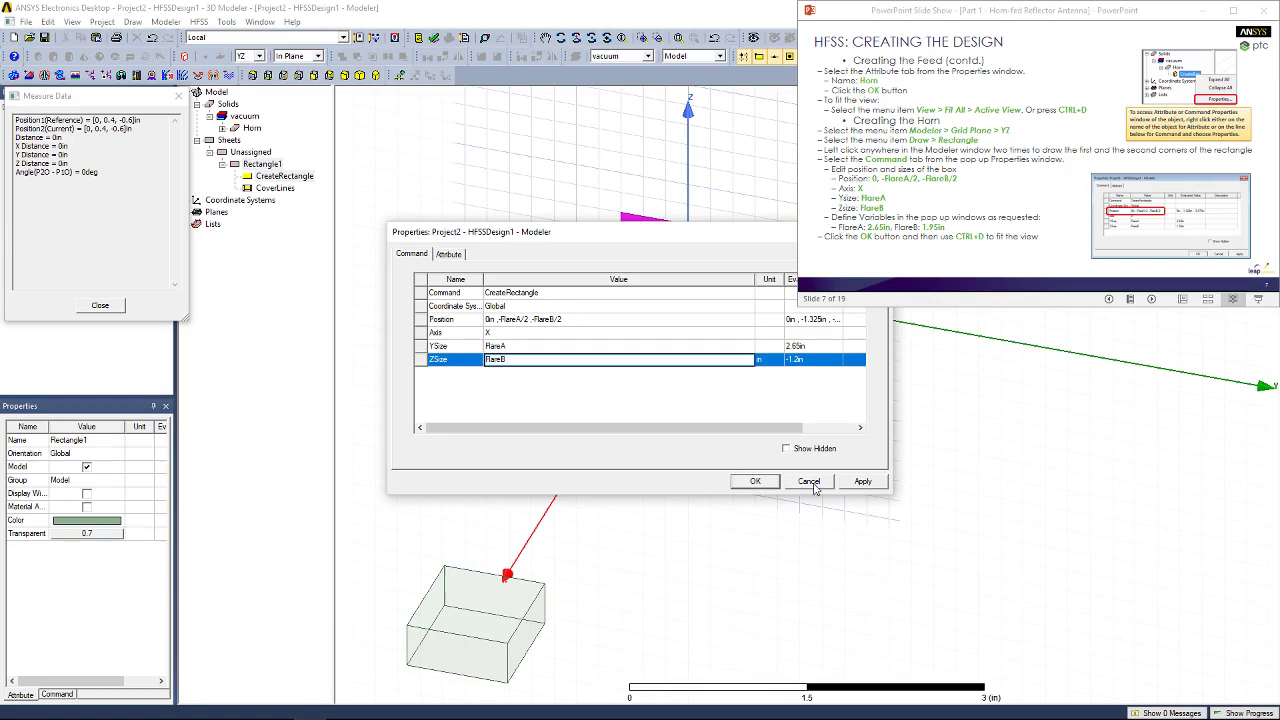
{"action": "left_click", "coordinate": [862, 481]}
Fit the model, advance to slide 8 and orbit to expose the Horn box's end.
{"action": "left_click", "coordinate": [749, 481]}
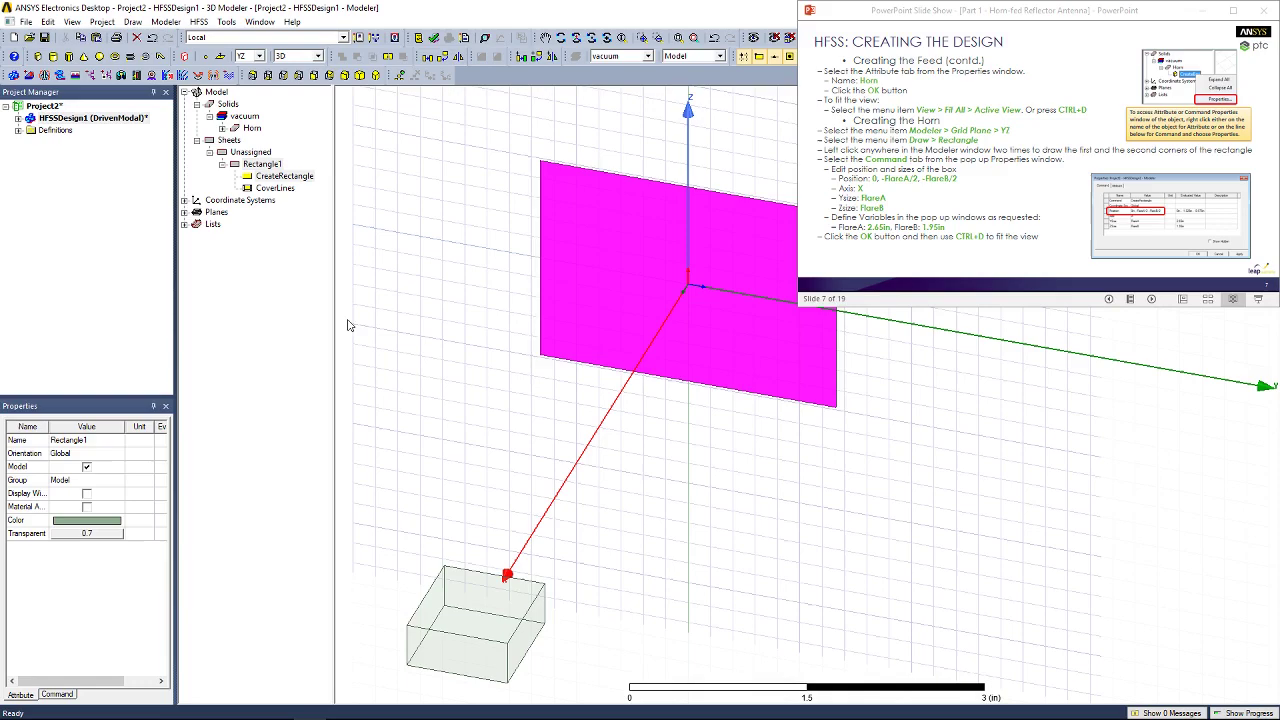
{"action": "left_click", "coordinate": [400, 349]}
{"action": "left_click_drag", "start_coordinate": [362, 355], "coordinate": [507, 396], "text": "alt"}
{"action": "key", "text": "ctrl+d"}
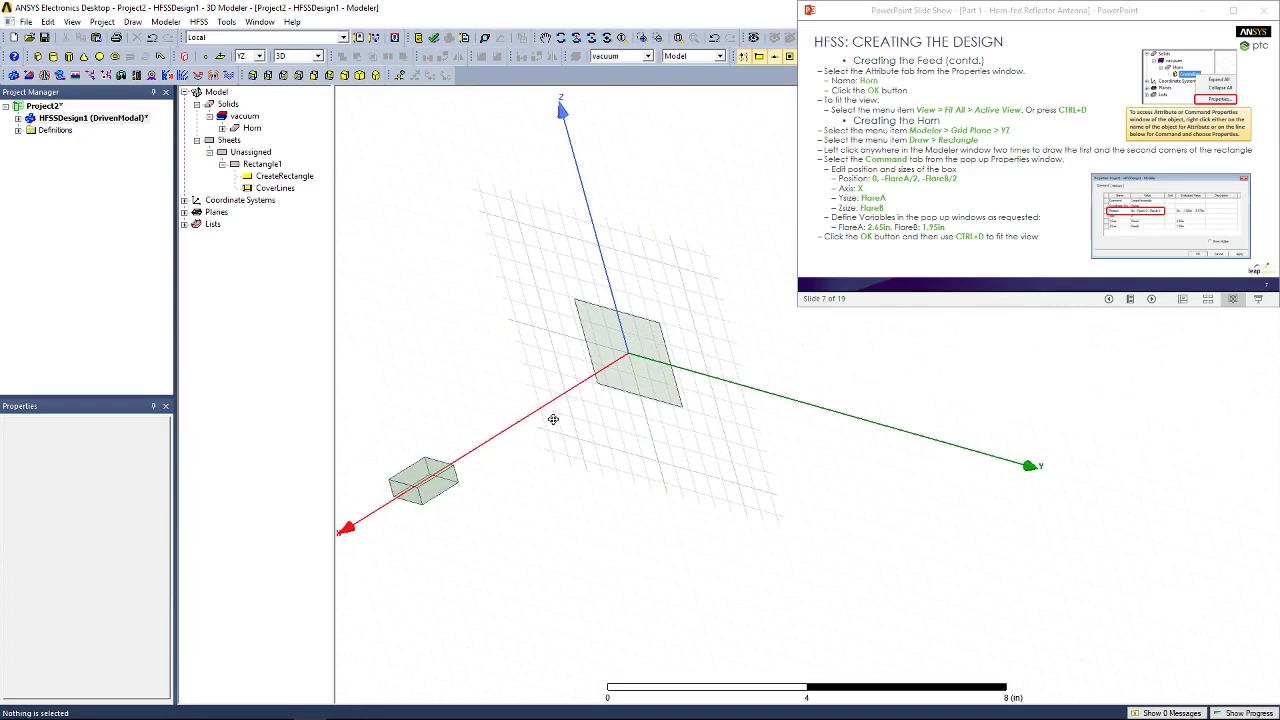
{"action": "left_click", "coordinate": [906, 207]}
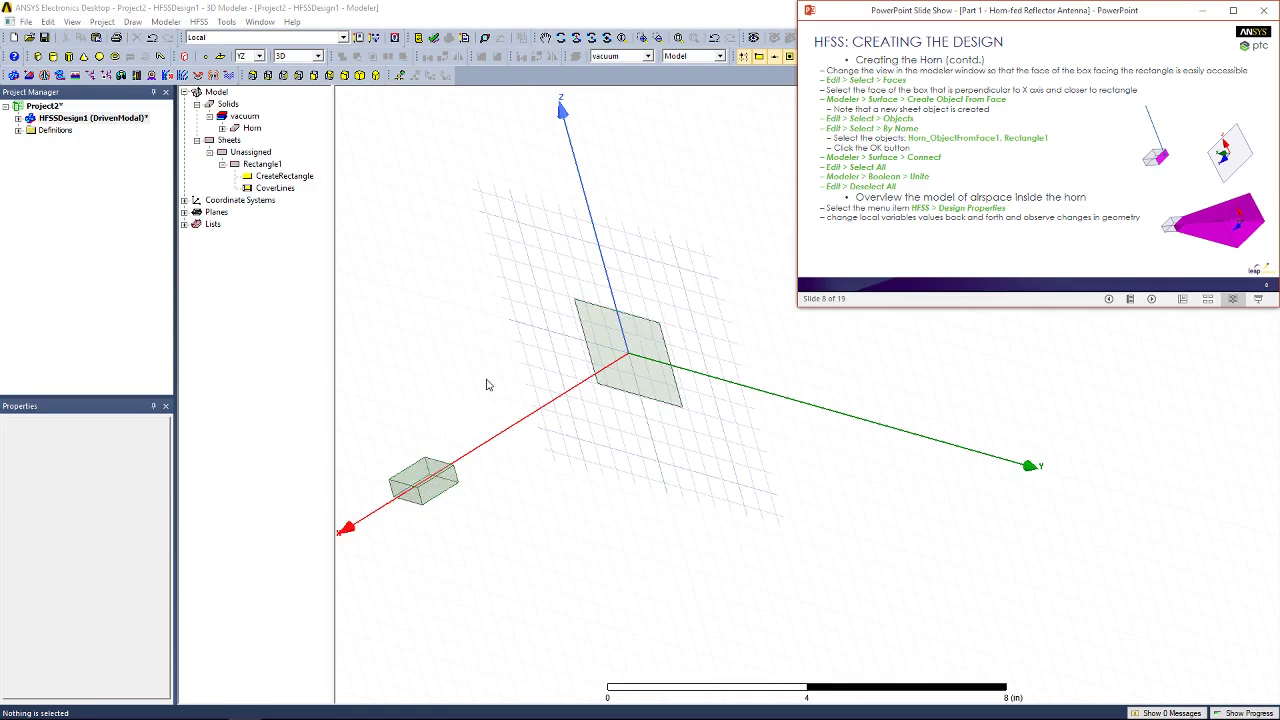
{"action": "left_click", "coordinate": [389, 401]}
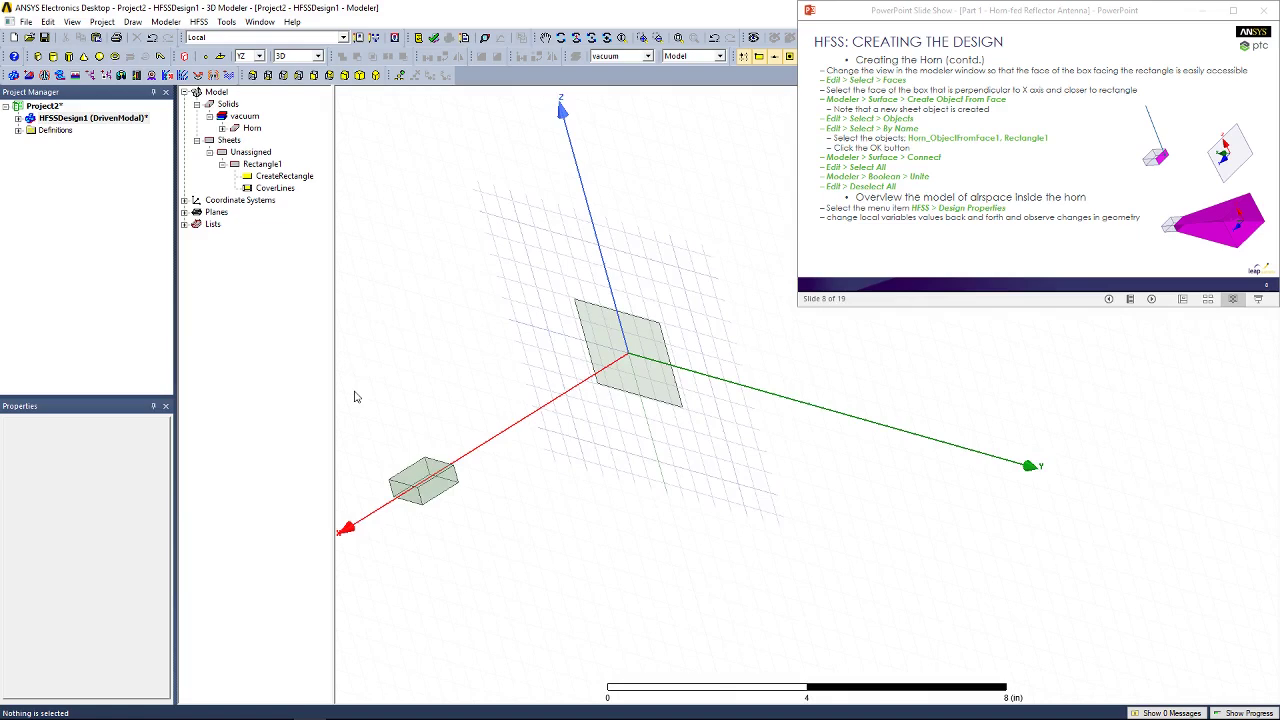
{"action": "left_click_drag", "start_coordinate": [354, 397], "coordinate": [471, 291], "text": "alt"}
Switch to face selection and pick the Horn box face nearest the rectangle.
{"action": "left_click", "coordinate": [47, 21]}
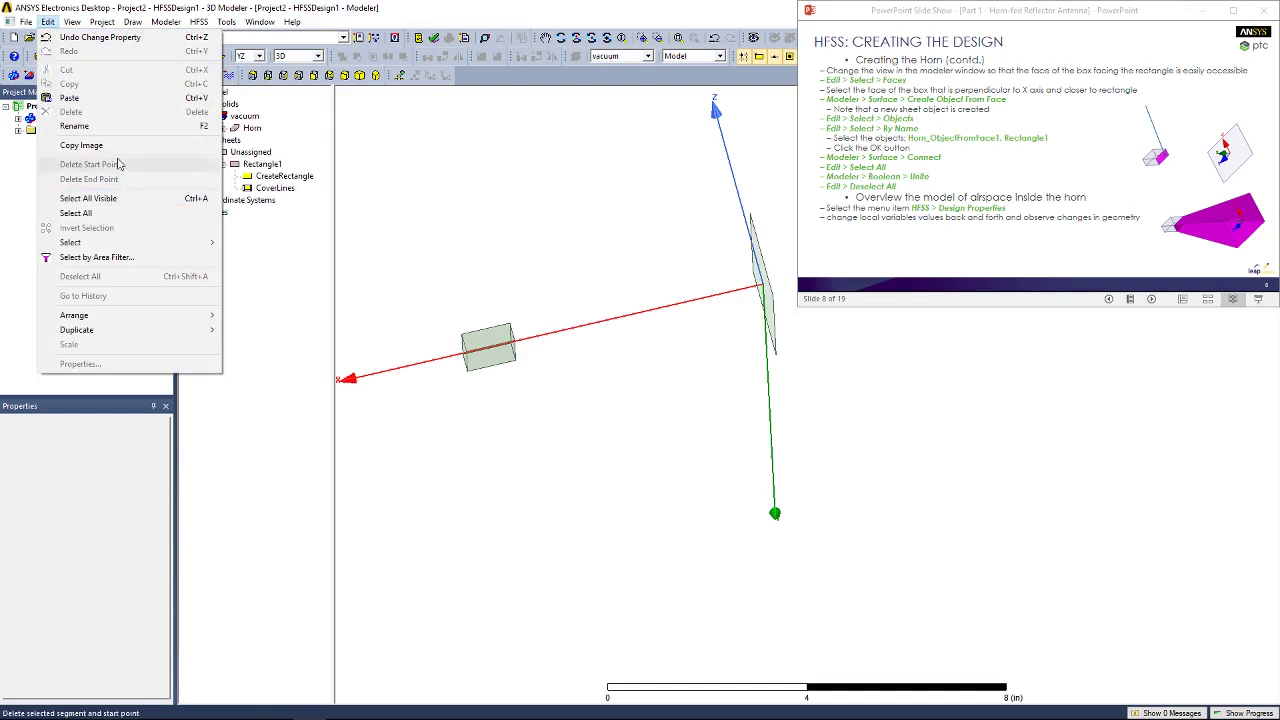
{"action": "mouse_move", "coordinate": [150, 242]}
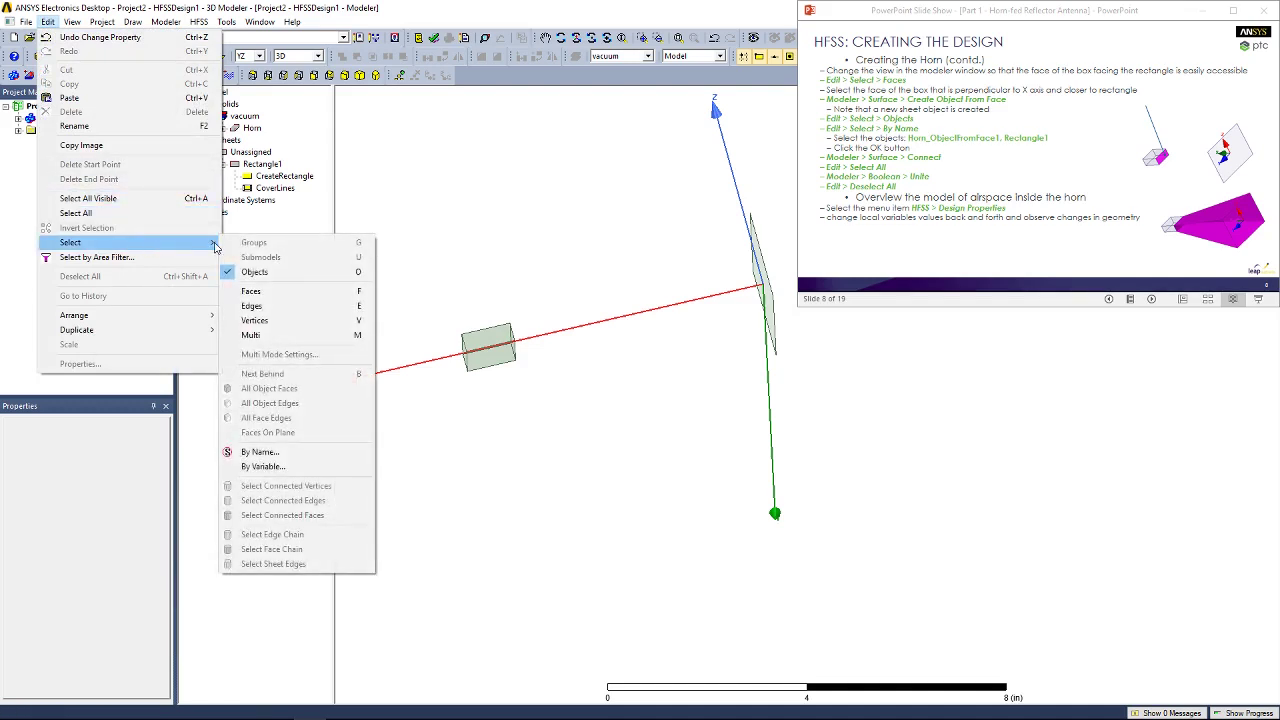
{"action": "left_click", "coordinate": [282, 294]}
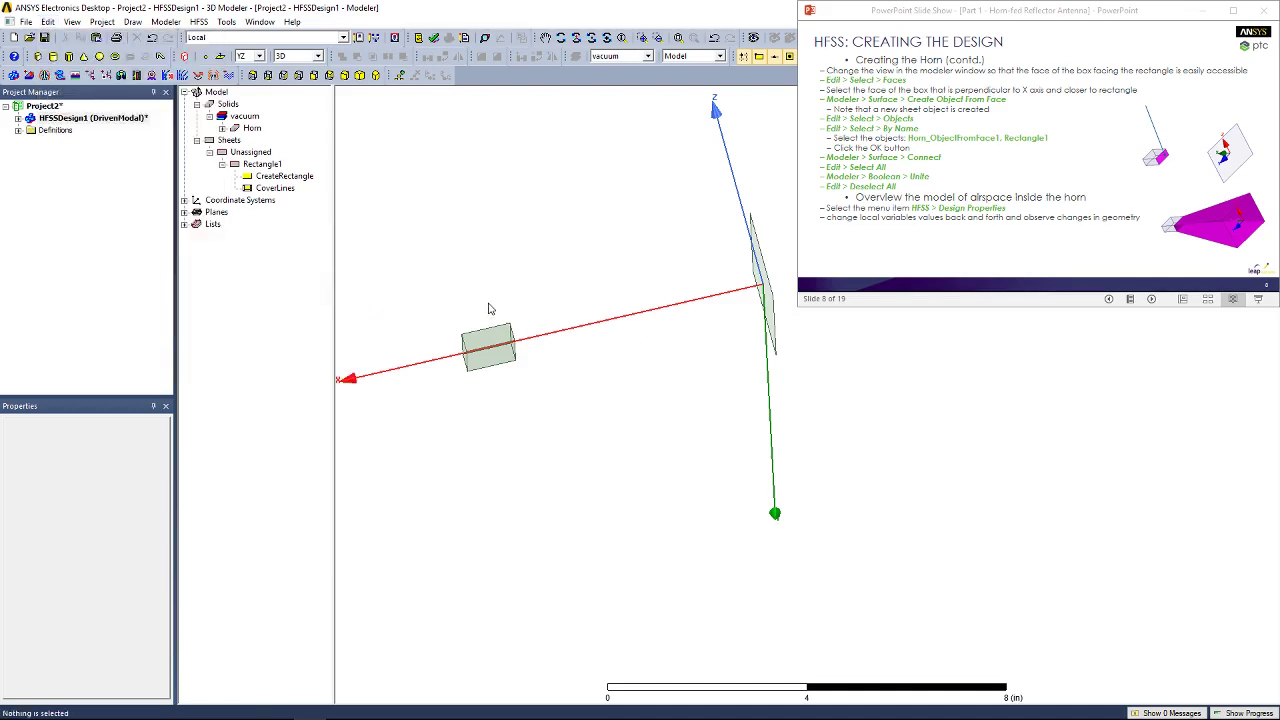
{"action": "left_click_drag", "start_coordinate": [489, 309], "coordinate": [473, 306], "text": "alt"}
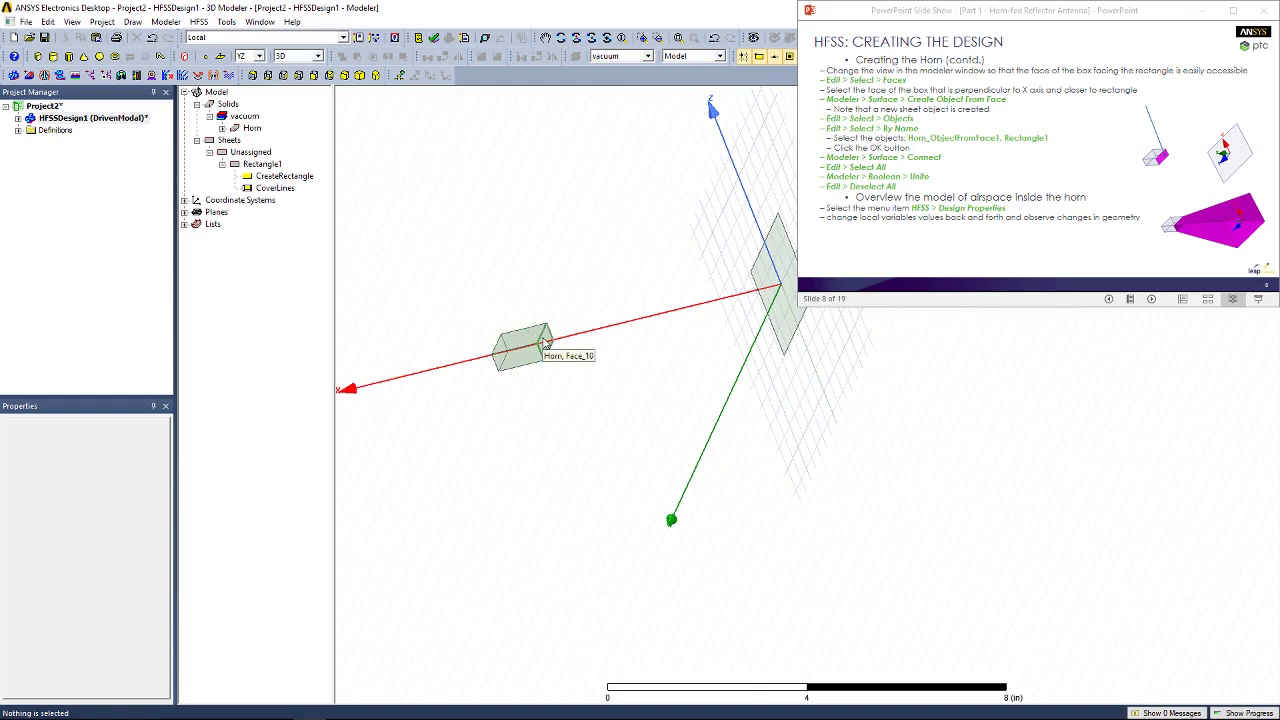
{"action": "left_click", "coordinate": [546, 343]}
{"action": "left_click_drag", "start_coordinate": [615, 244], "coordinate": [579, 306], "text": "alt"}
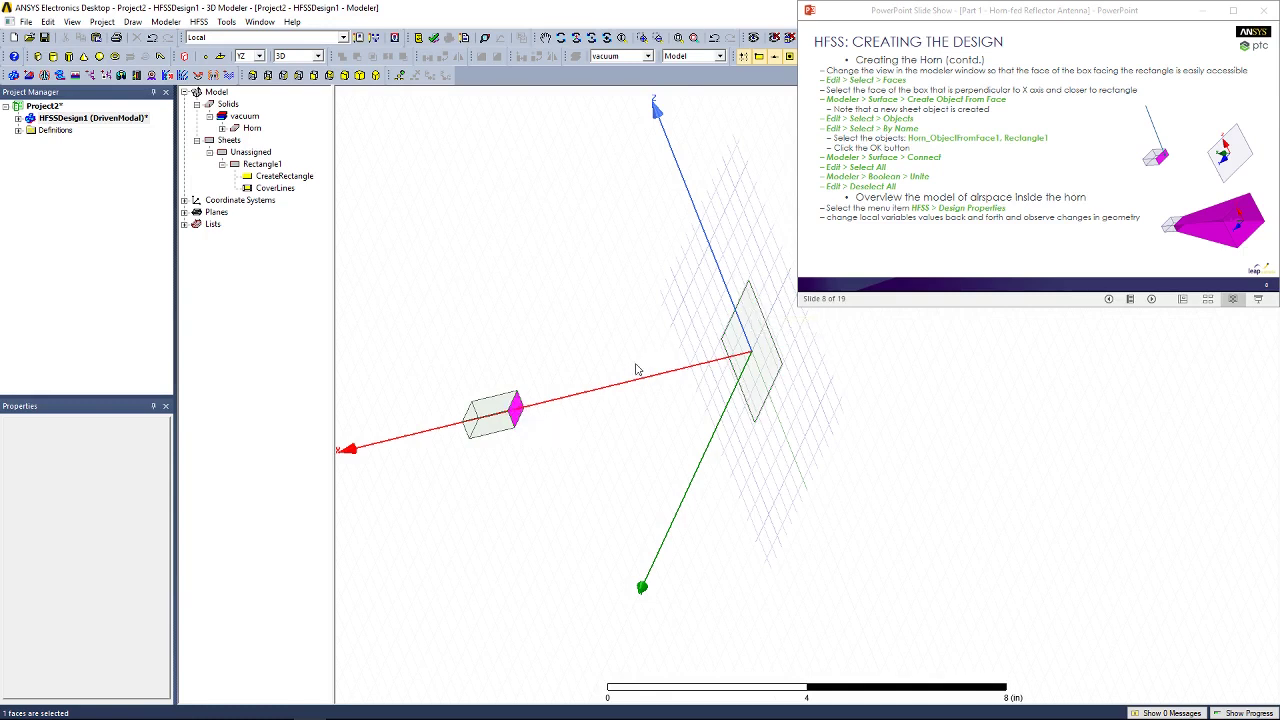
Create the sheet Horn_ObjectFromFace1 from the selected face.
{"action": "left_click", "coordinate": [165, 21]}
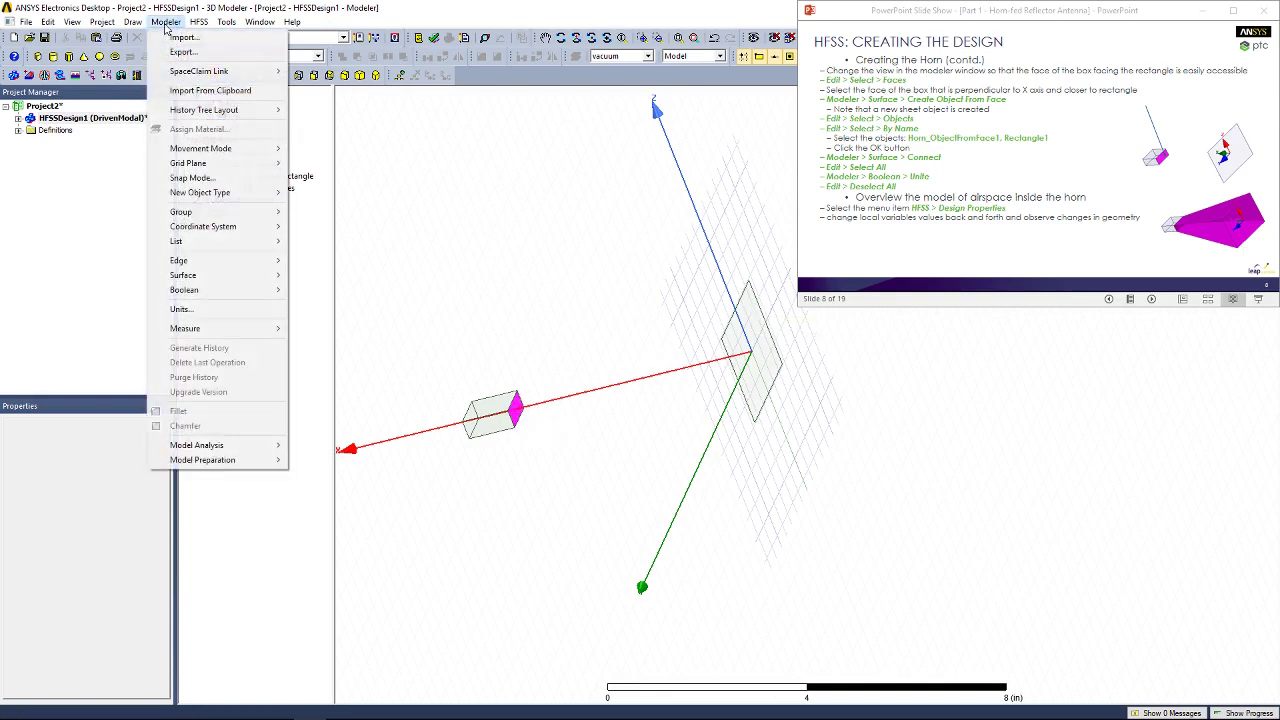
{"action": "mouse_move", "coordinate": [237, 277]}
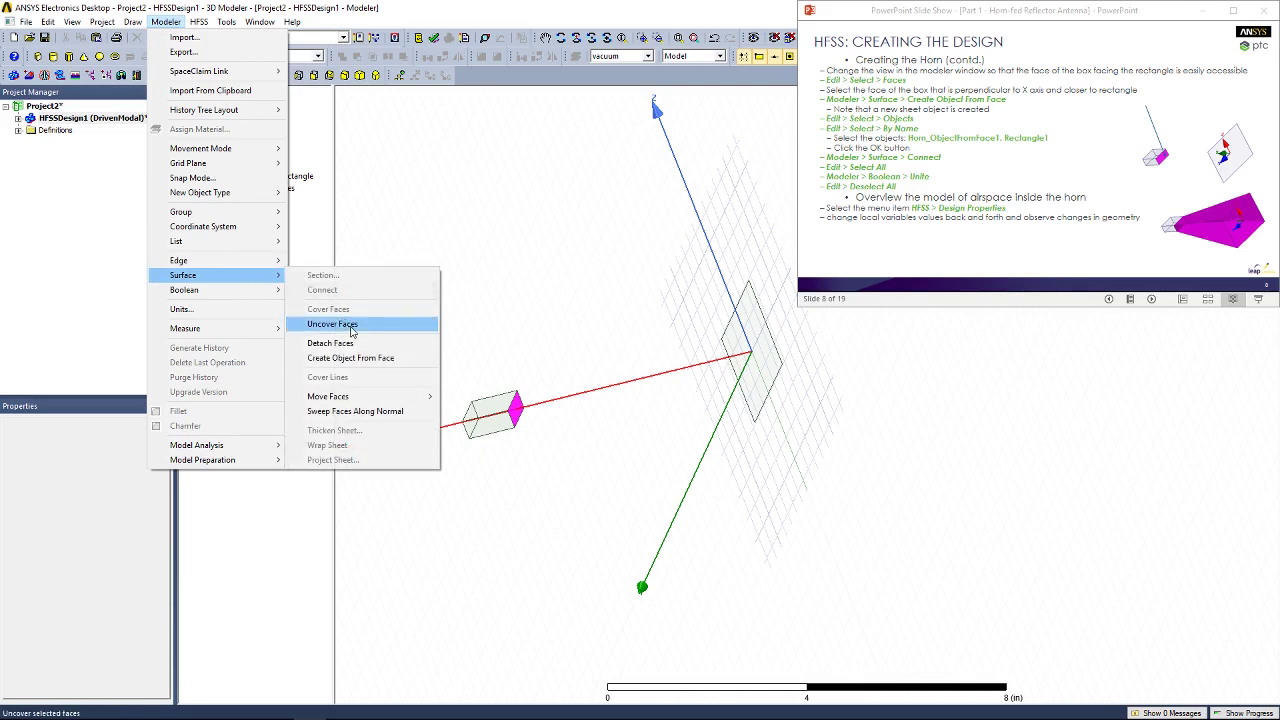
{"action": "left_click", "coordinate": [358, 360]}
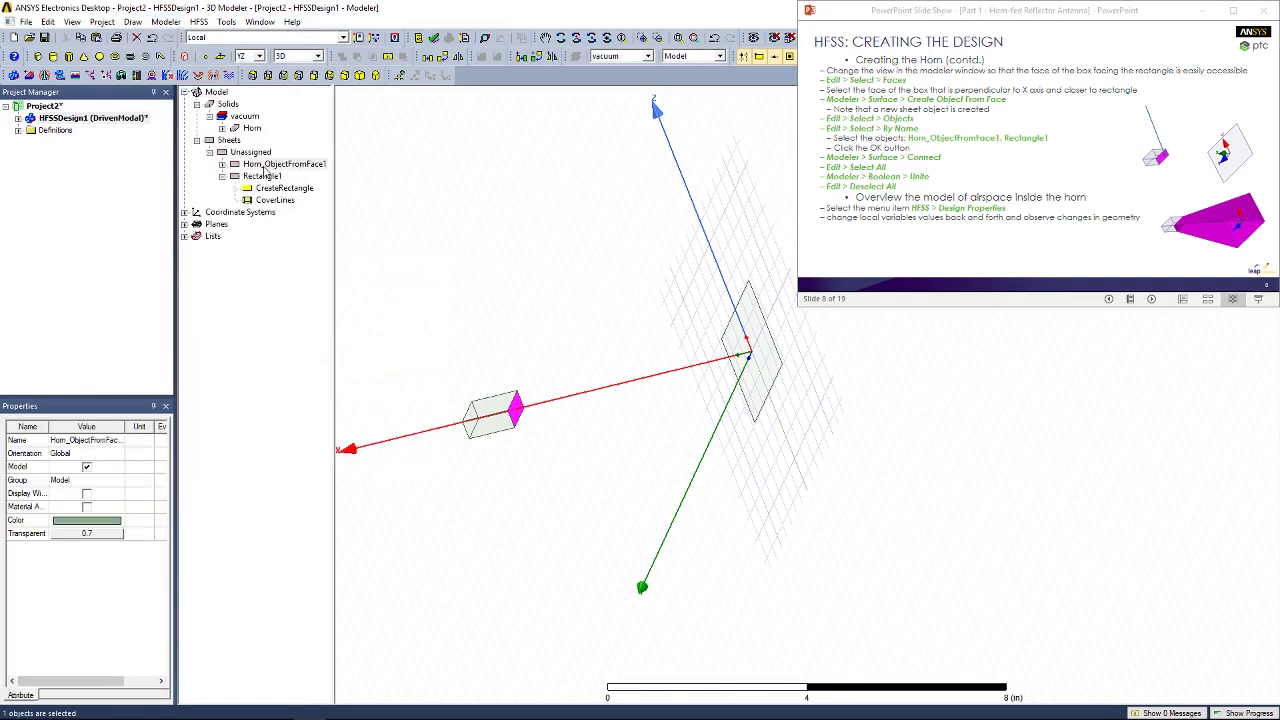
{"action": "left_click", "coordinate": [503, 197]}
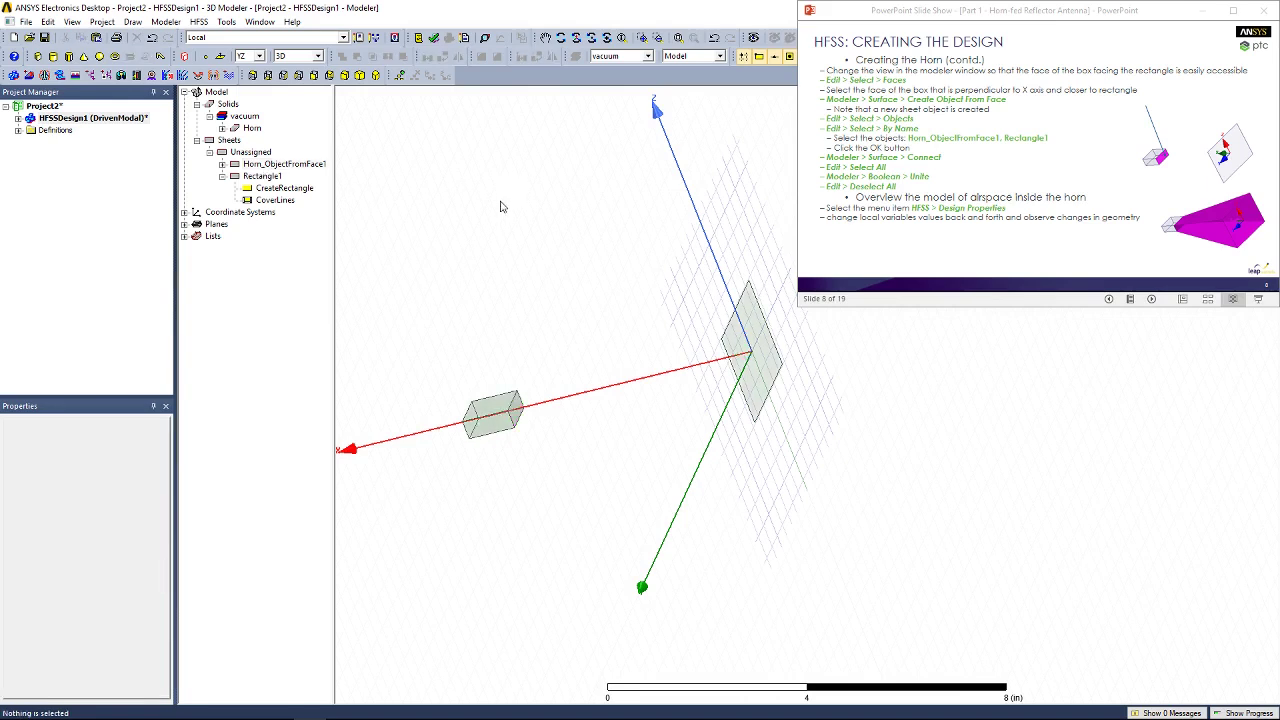
Select Horn_ObjectFromFace1 and Rectangle1 by name and connect them into a flared horn solid.
{"action": "left_click", "coordinate": [48, 21]}
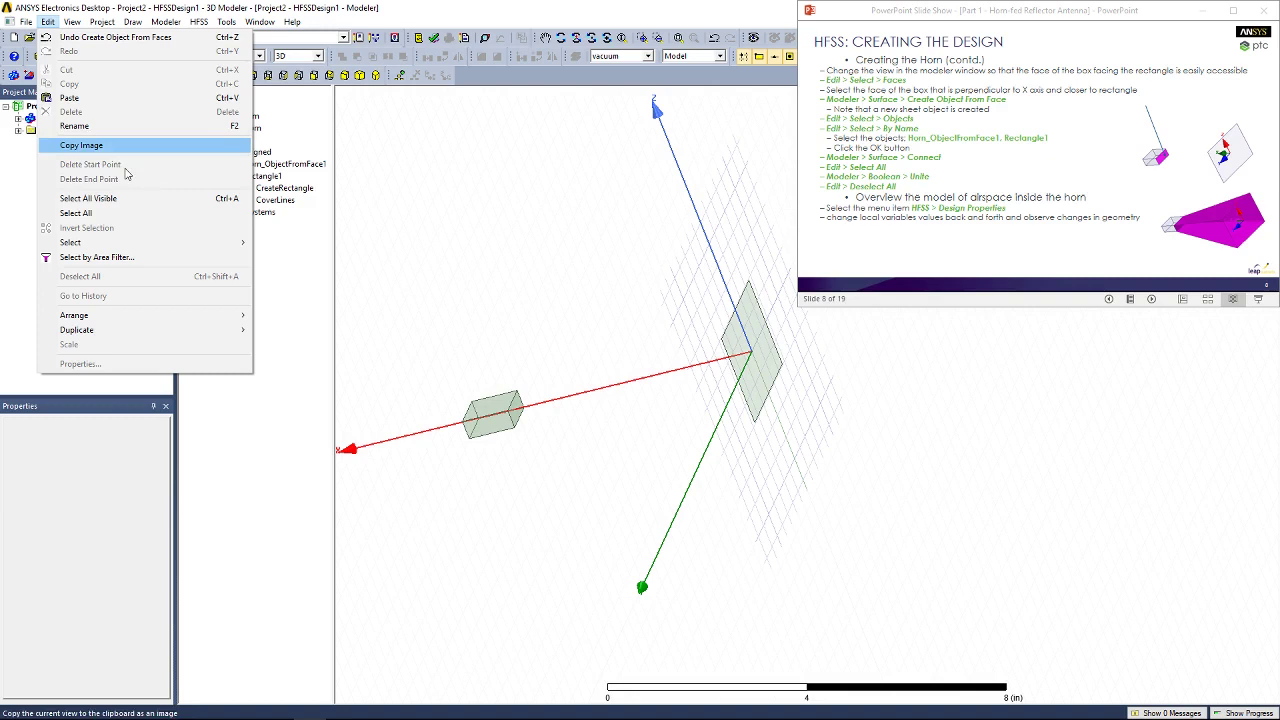
{"action": "mouse_move", "coordinate": [155, 243]}
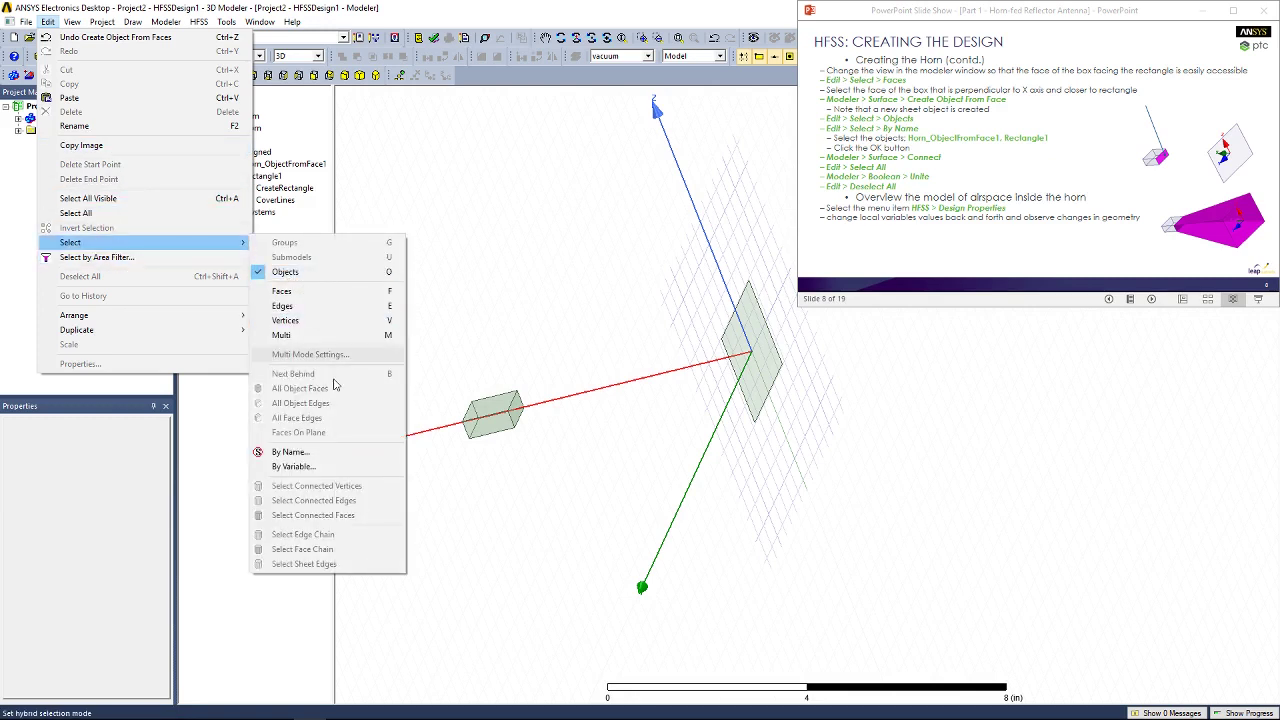
{"action": "left_click", "coordinate": [345, 453]}
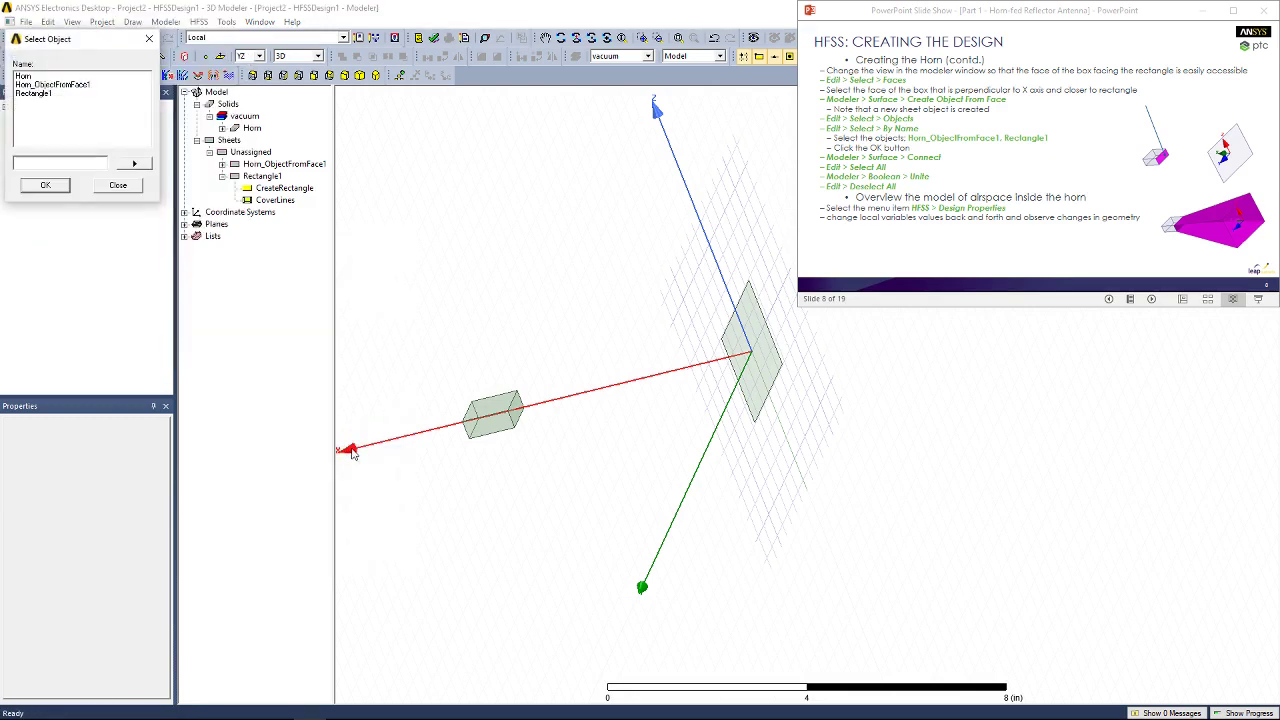
{"action": "left_click", "coordinate": [30, 77]}
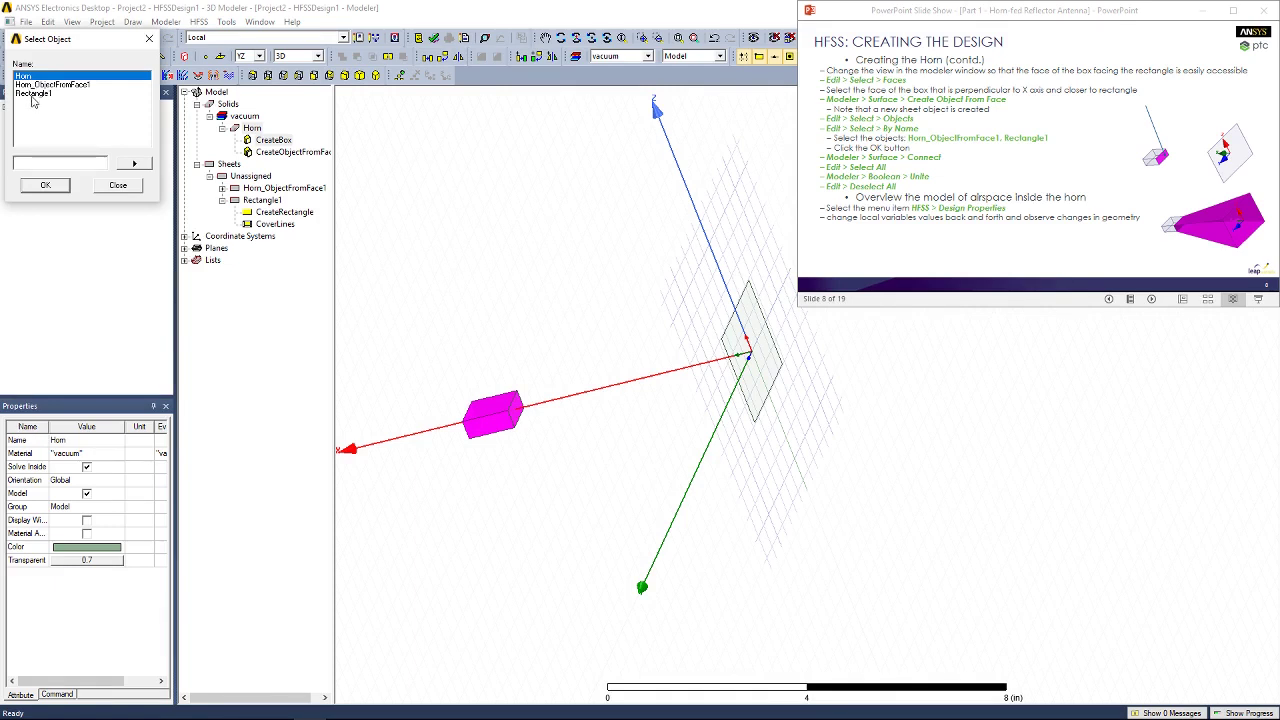
{"action": "left_click", "coordinate": [34, 94]}
{"action": "left_click", "coordinate": [36, 85]}
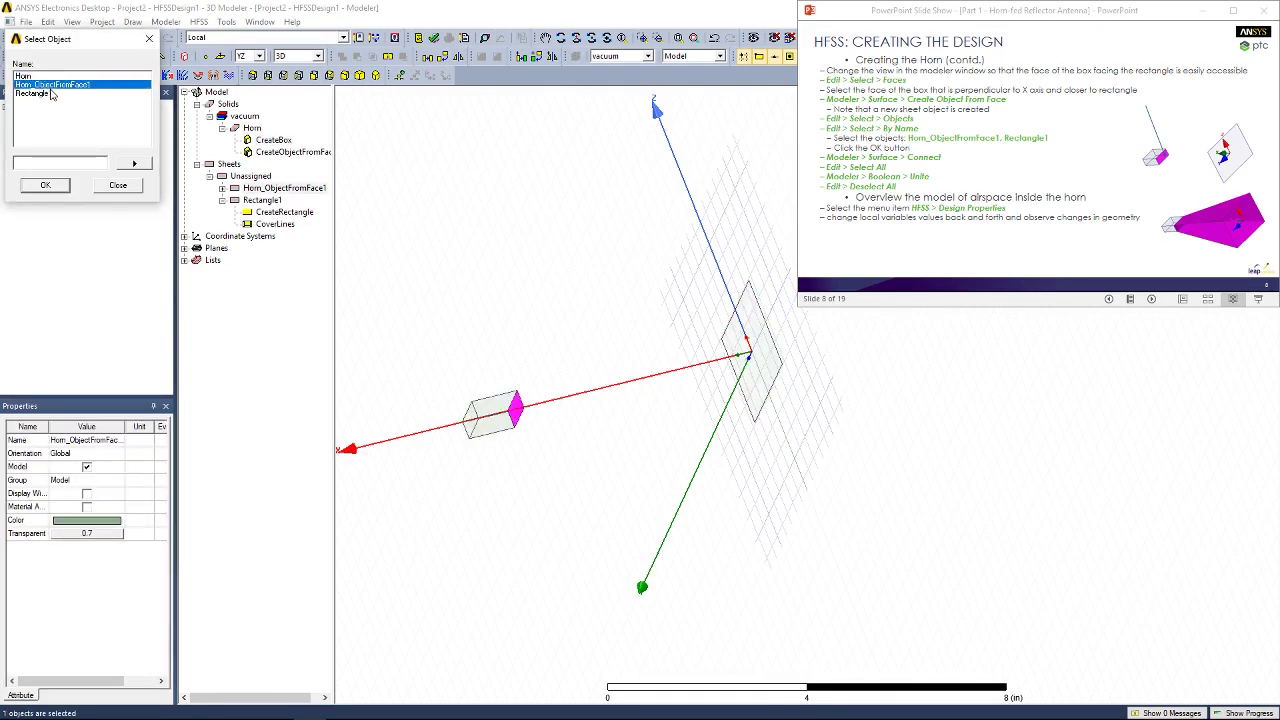
{"action": "left_click", "coordinate": [40, 93], "text": "ctrl"}
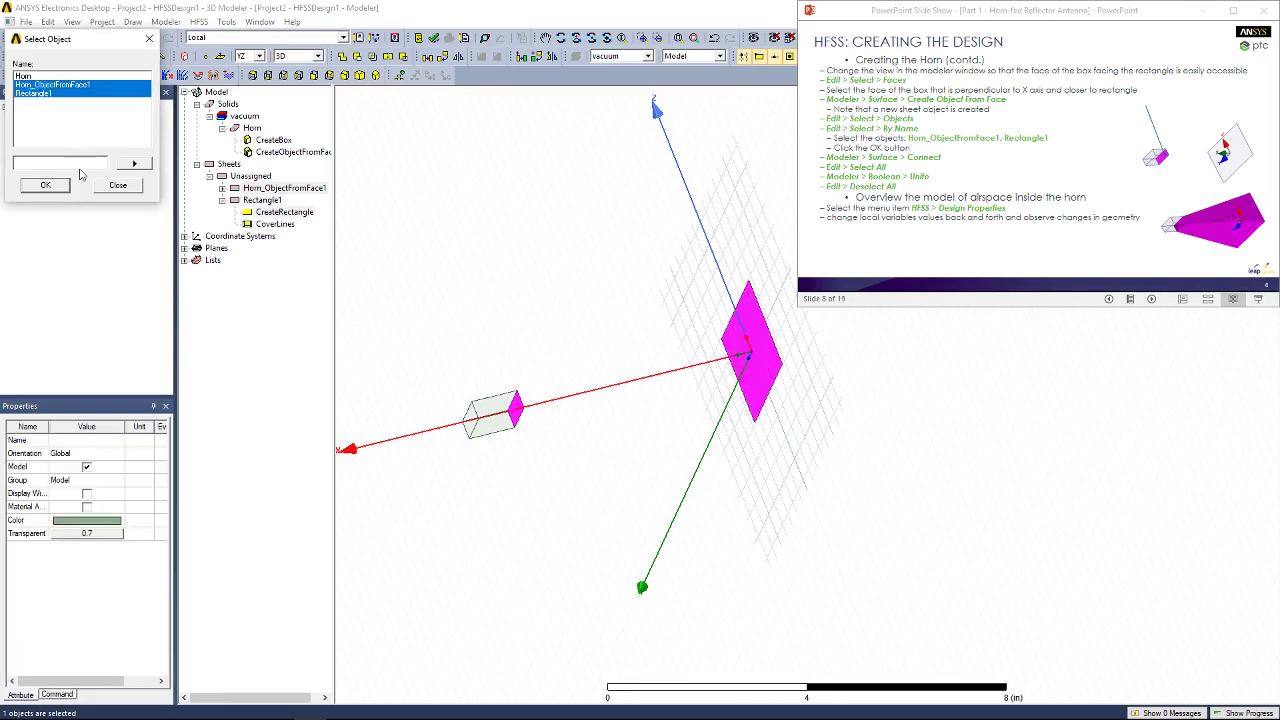
{"action": "left_click", "coordinate": [54, 186]}
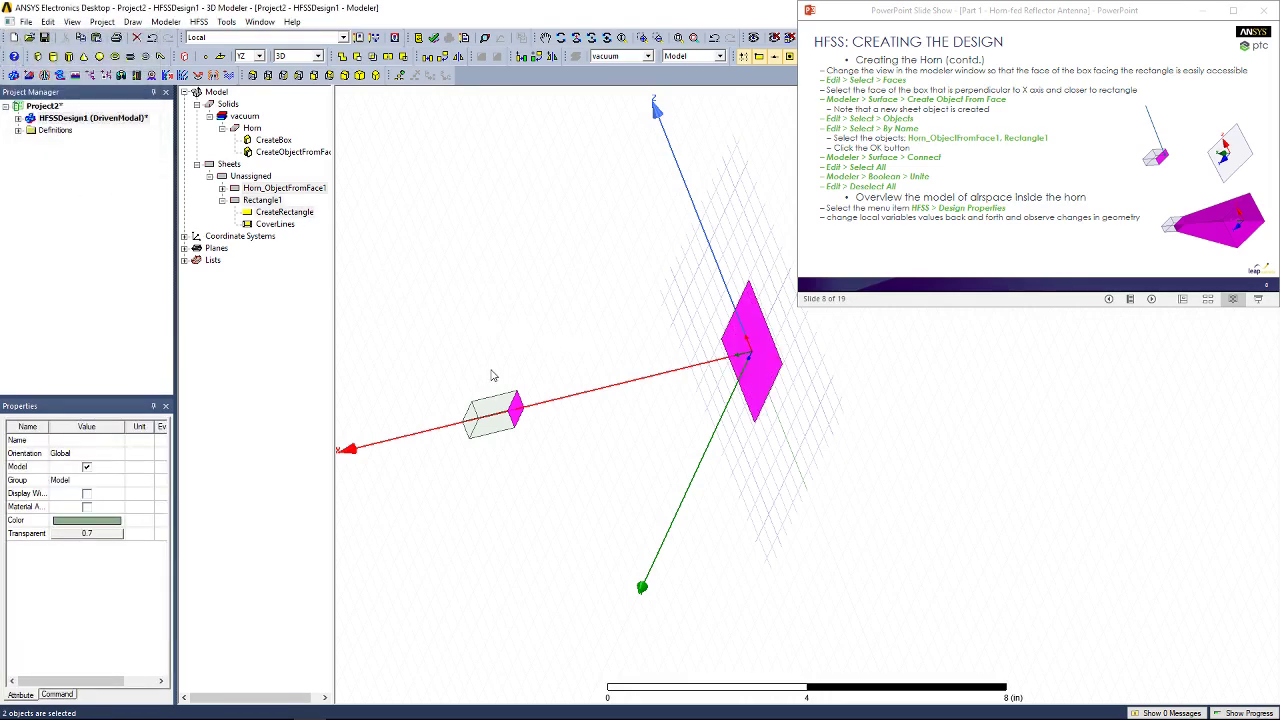
{"action": "left_click", "coordinate": [166, 21]}
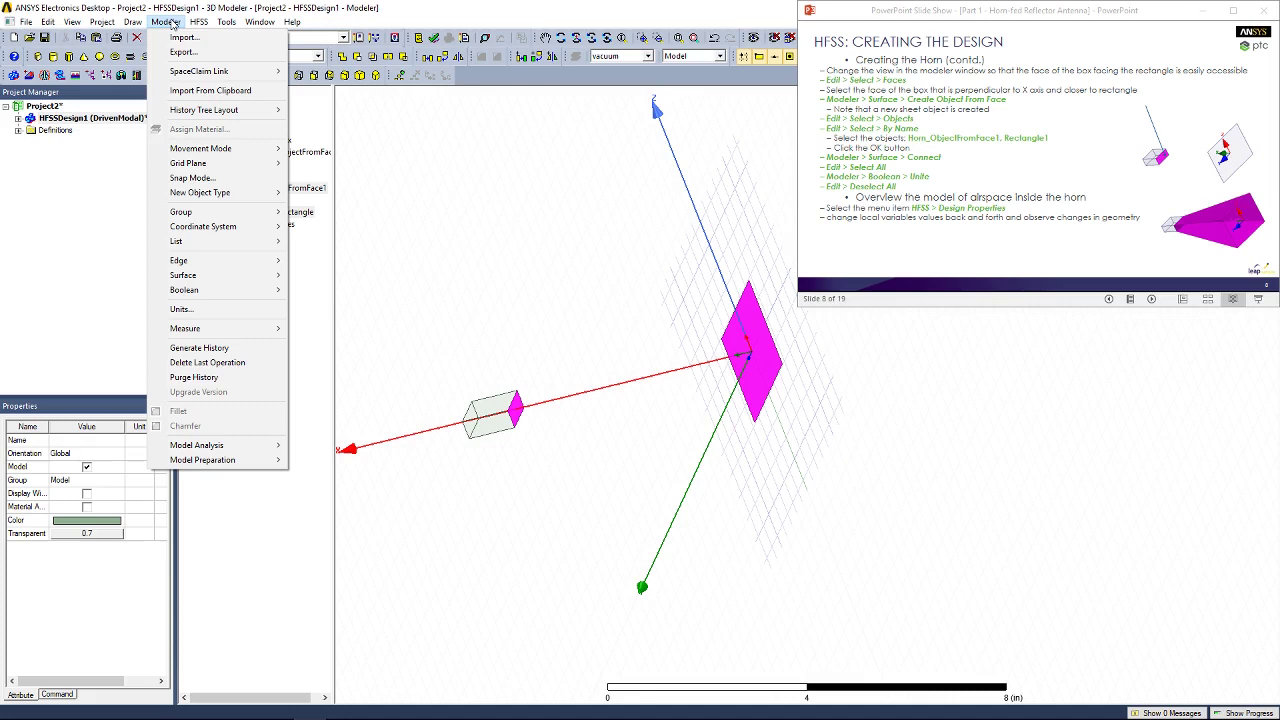
{"action": "mouse_move", "coordinate": [272, 275]}
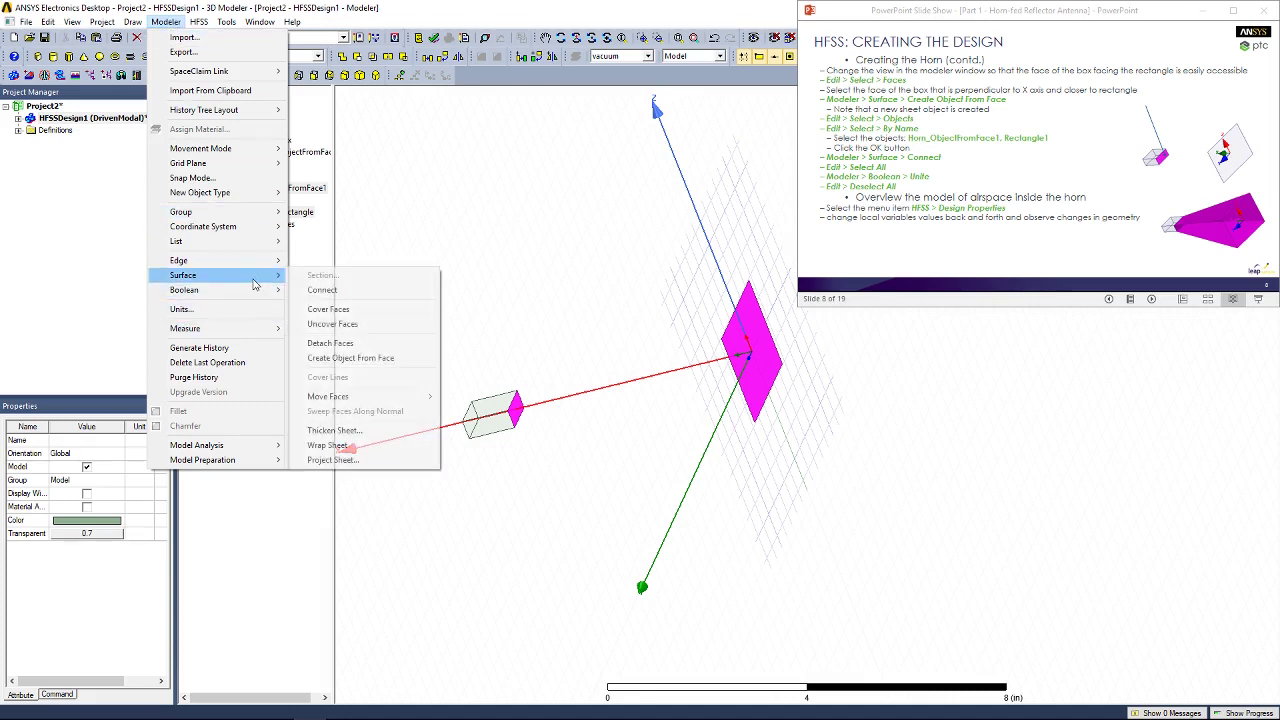
{"action": "left_click", "coordinate": [322, 290]}
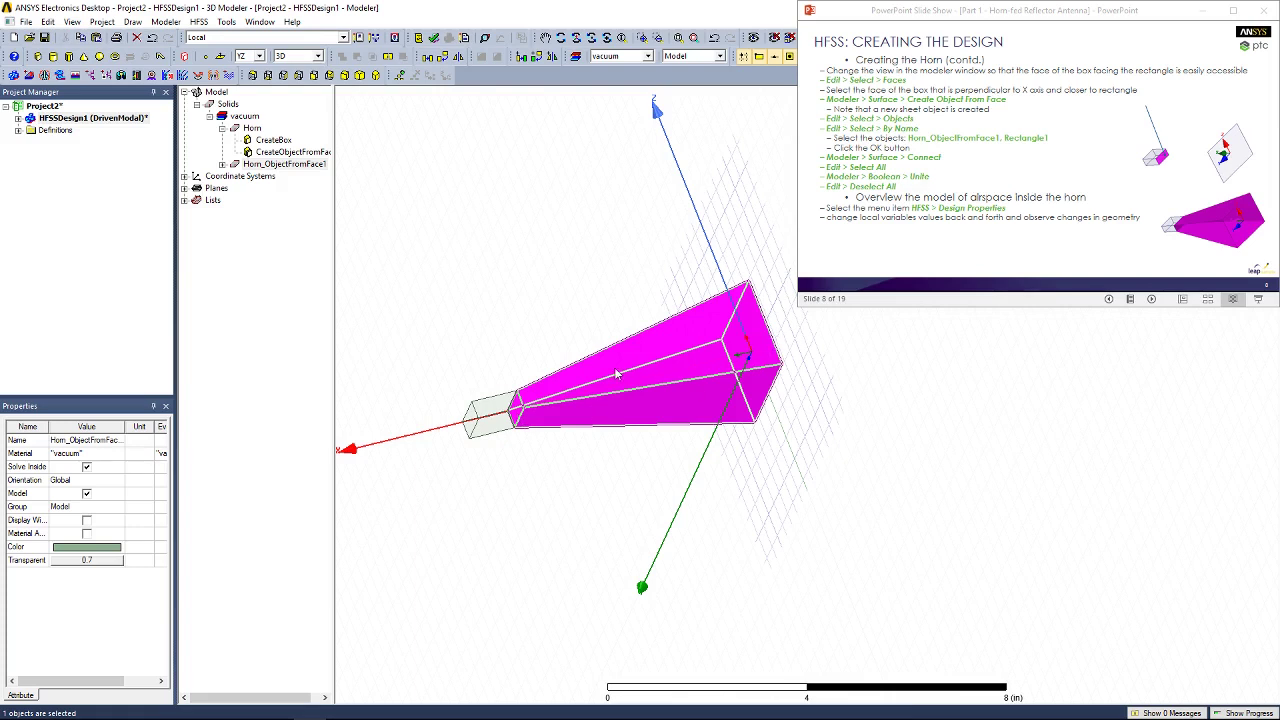
Select all objects and unite Horn with the flared solid into one Horn solid.
{"action": "left_click", "coordinate": [555, 309]}
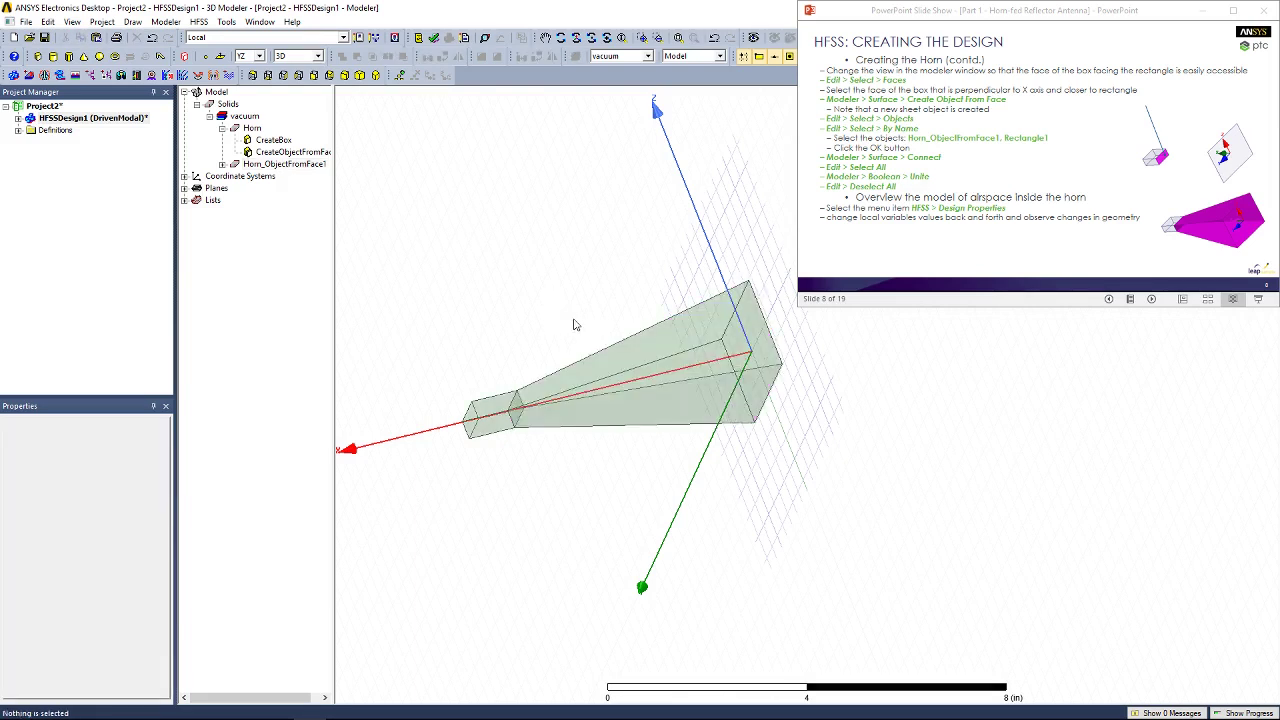
{"action": "key", "text": "ctrl+a"}
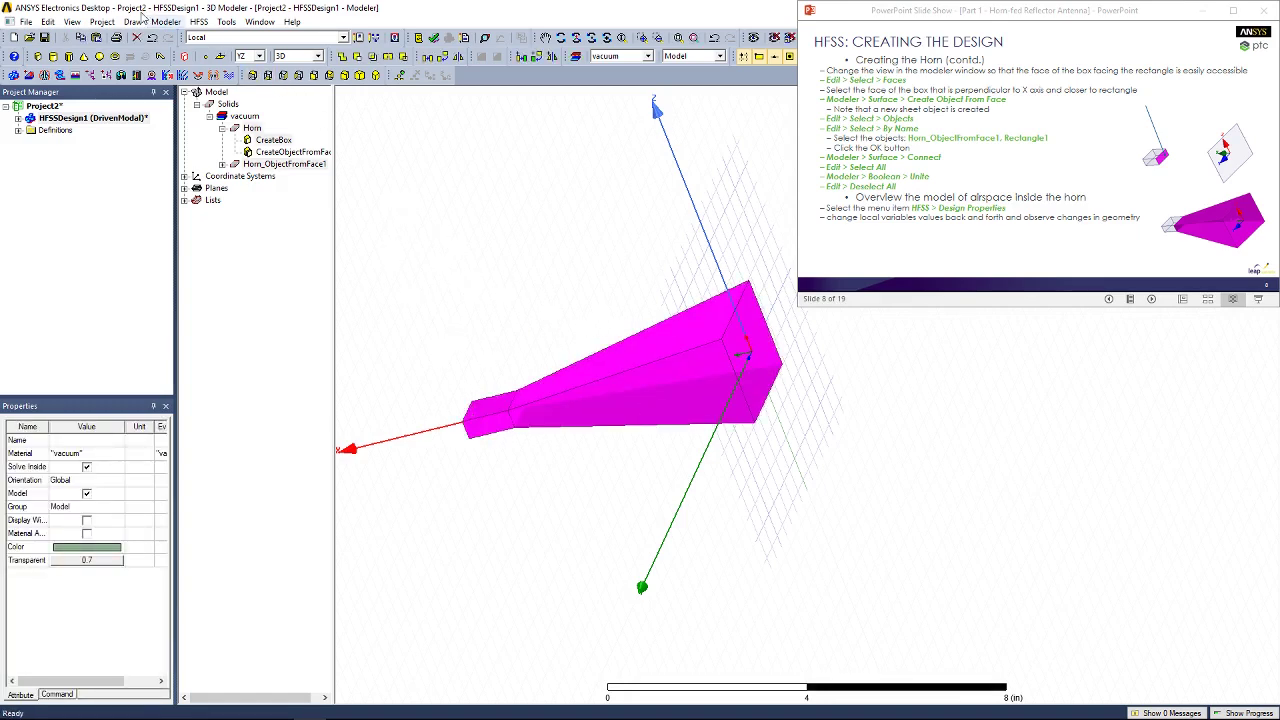
{"action": "left_click", "coordinate": [166, 21]}
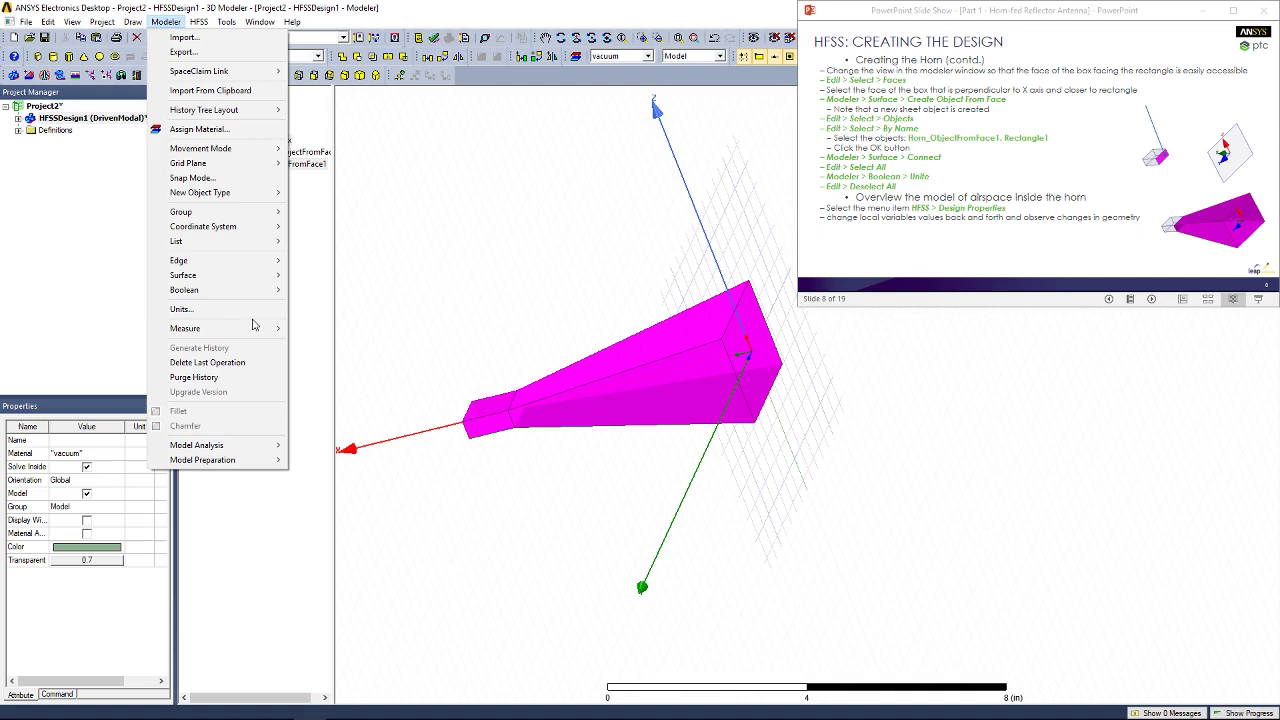
{"action": "mouse_move", "coordinate": [270, 290]}
{"action": "left_click", "coordinate": [325, 293]}
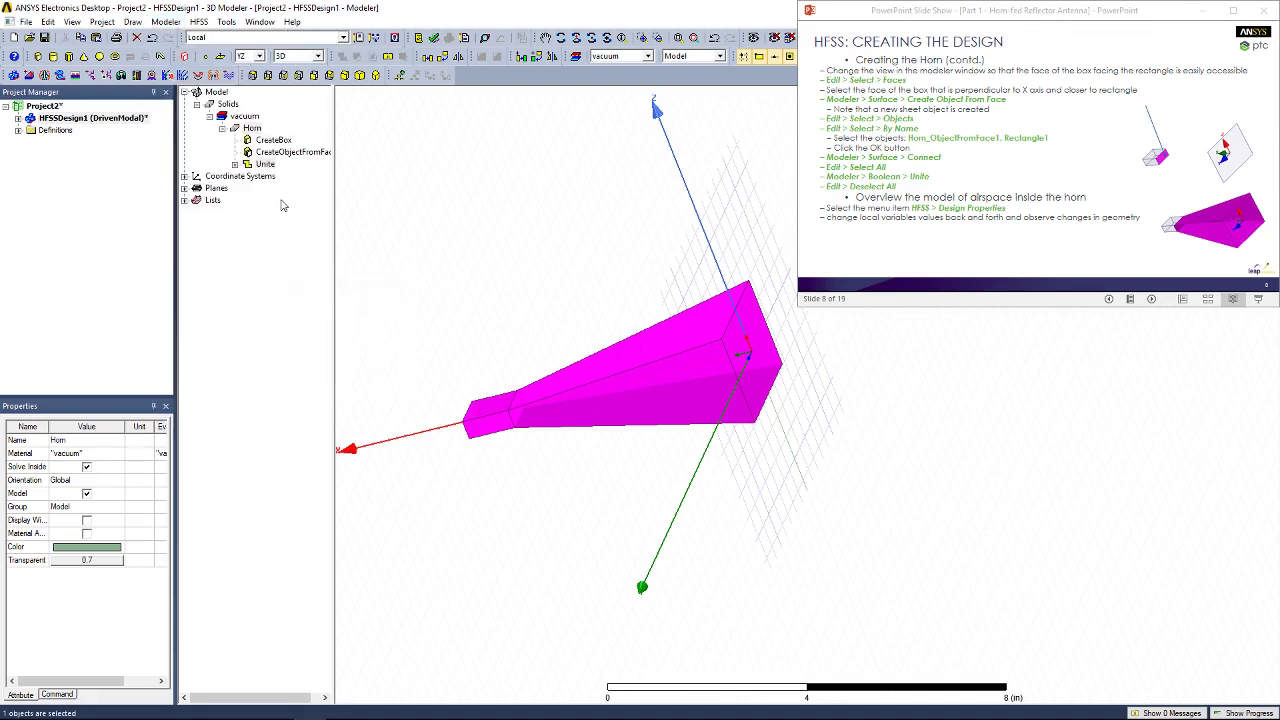
{"action": "left_click", "coordinate": [235, 164]}
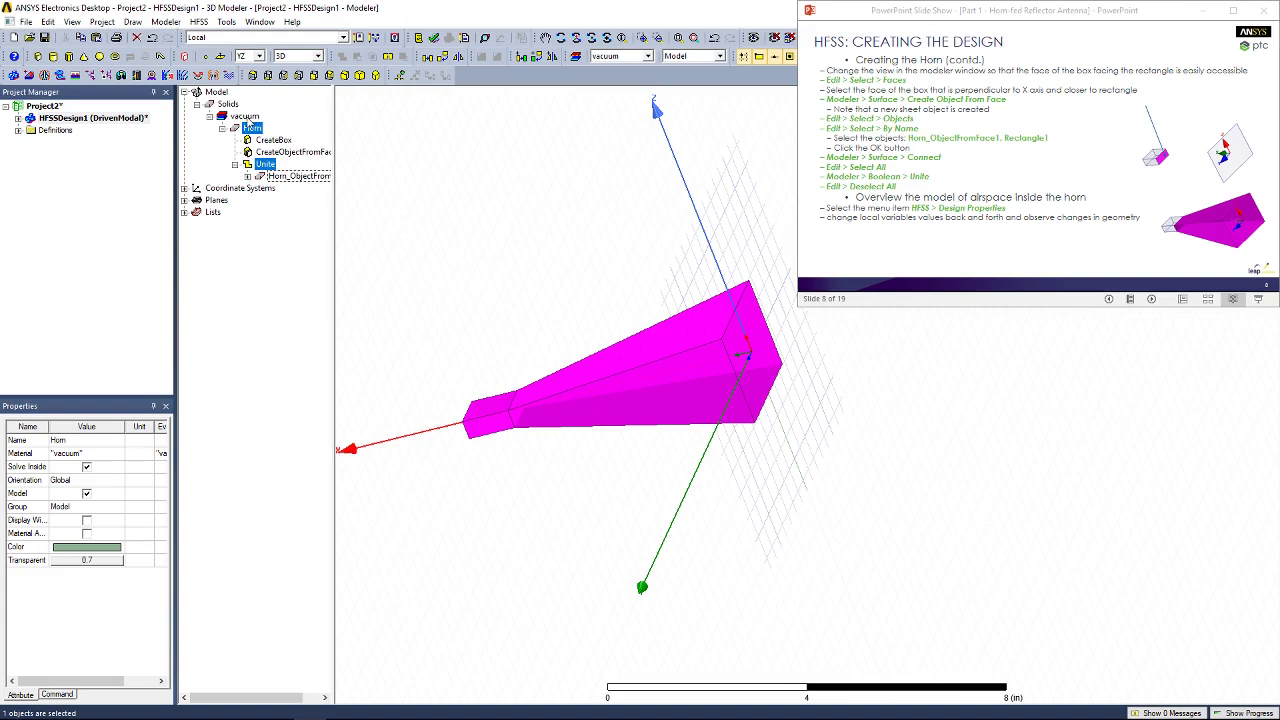
Show the design variables and change WG_length to 4in to lengthen the waveguide.
{"action": "left_click", "coordinate": [915, 201]}
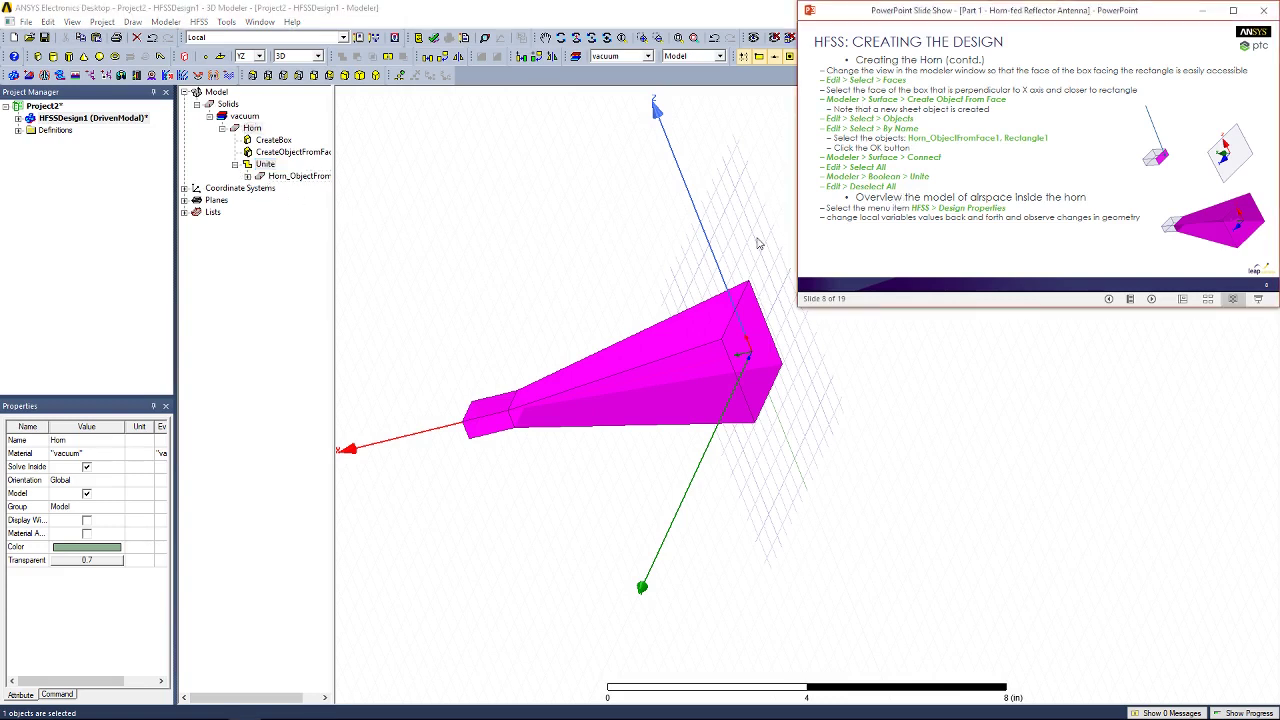
{"action": "left_click", "coordinate": [531, 277]}
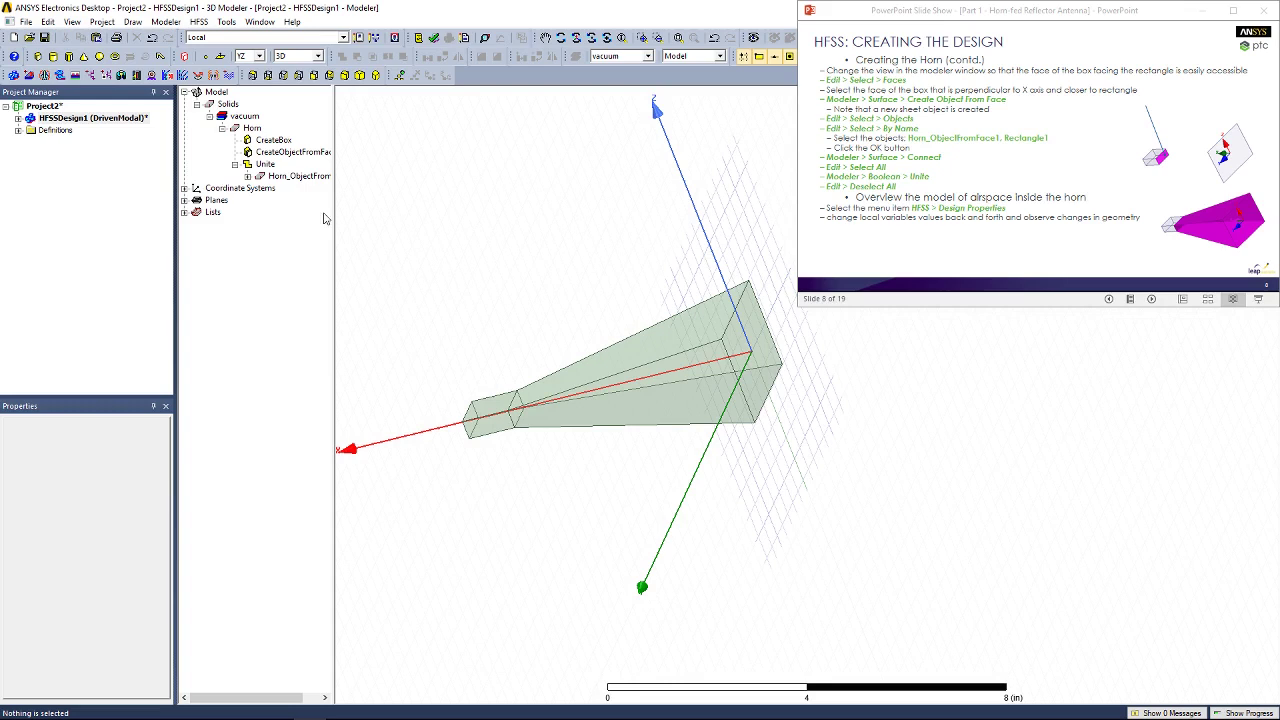
{"action": "left_click", "coordinate": [118, 122]}
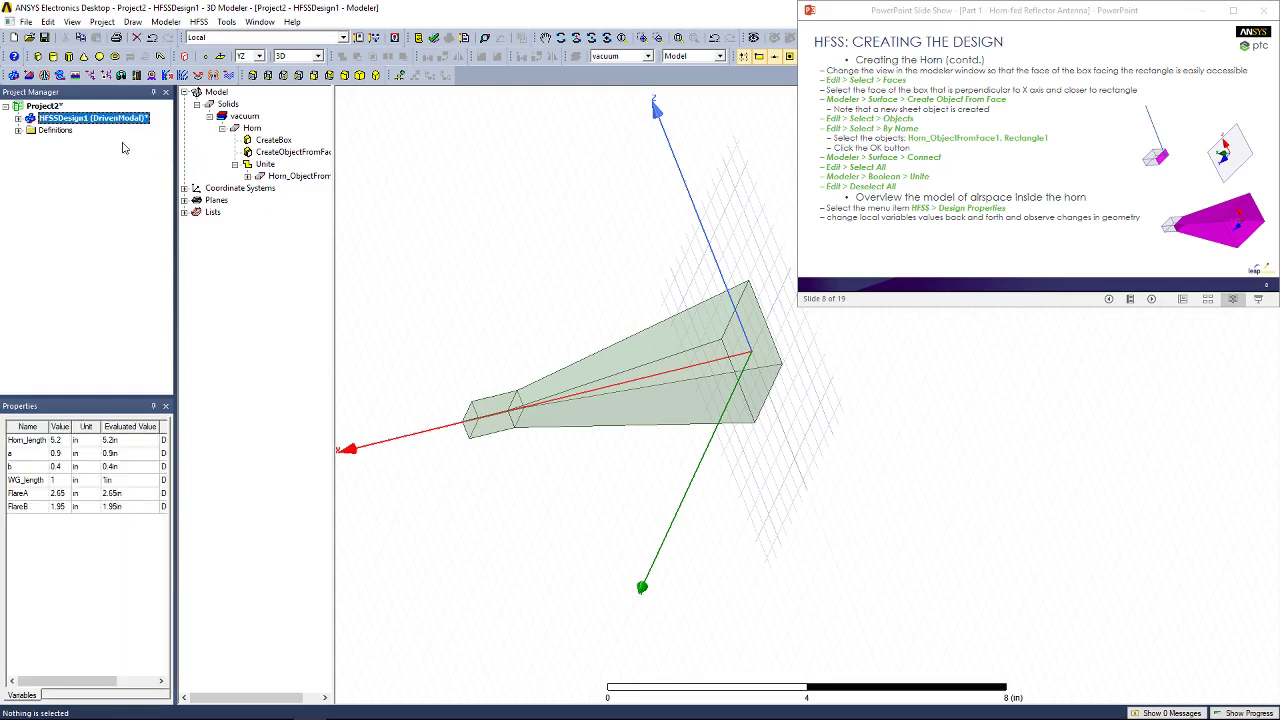
{"action": "left_click", "coordinate": [60, 481]}
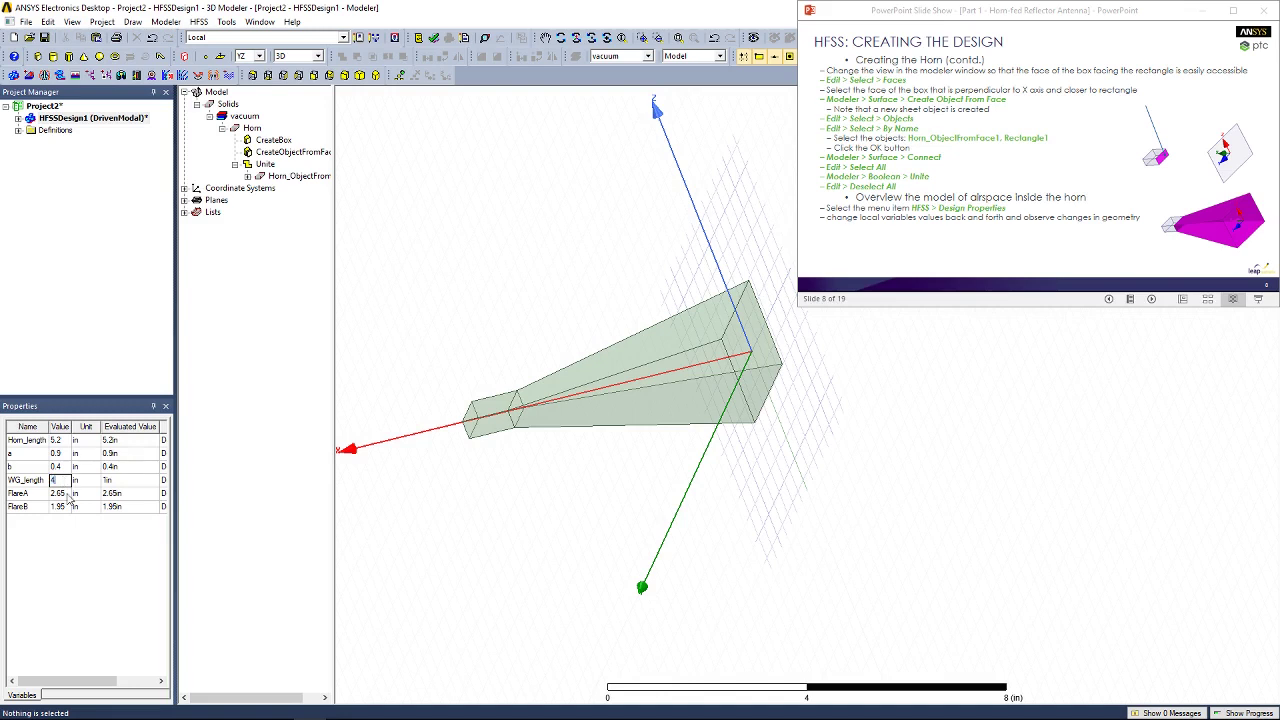
{"action": "type", "text": "4"}
{"action": "left_click", "coordinate": [58, 493]}
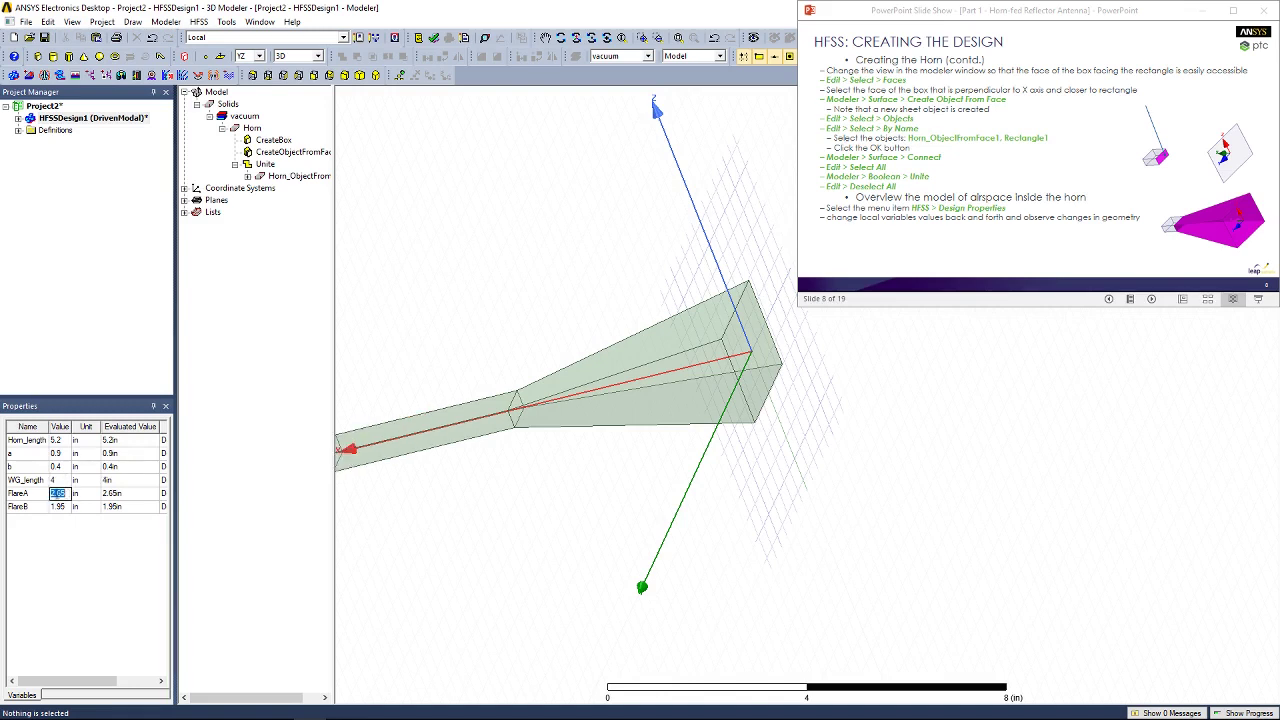
Change WG_length to 2in, restore it to 1in, and advance to the metal shell slide.
{"action": "left_click", "coordinate": [57, 481]}
{"action": "type", "text": "2"}
{"action": "key", "text": "Return"}
{"action": "left_click", "coordinate": [60, 481]}
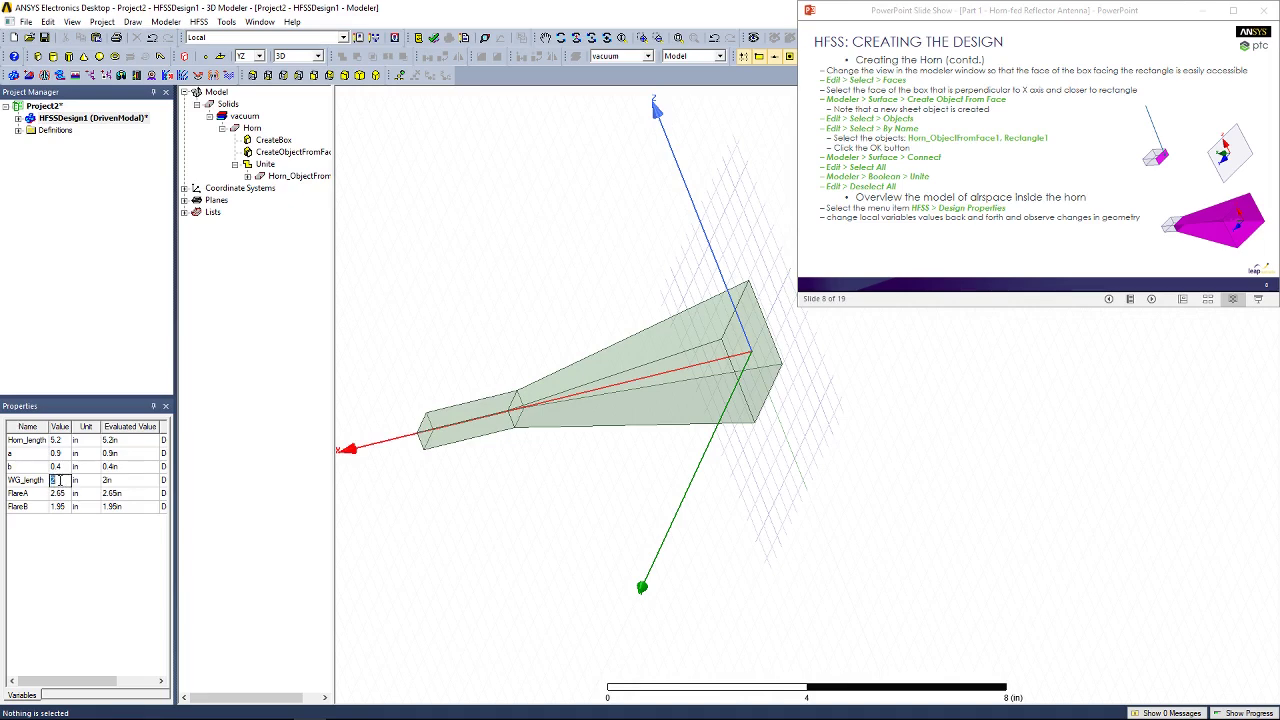
{"action": "left_click", "coordinate": [58, 493]}
{"action": "left_click", "coordinate": [926, 172]}
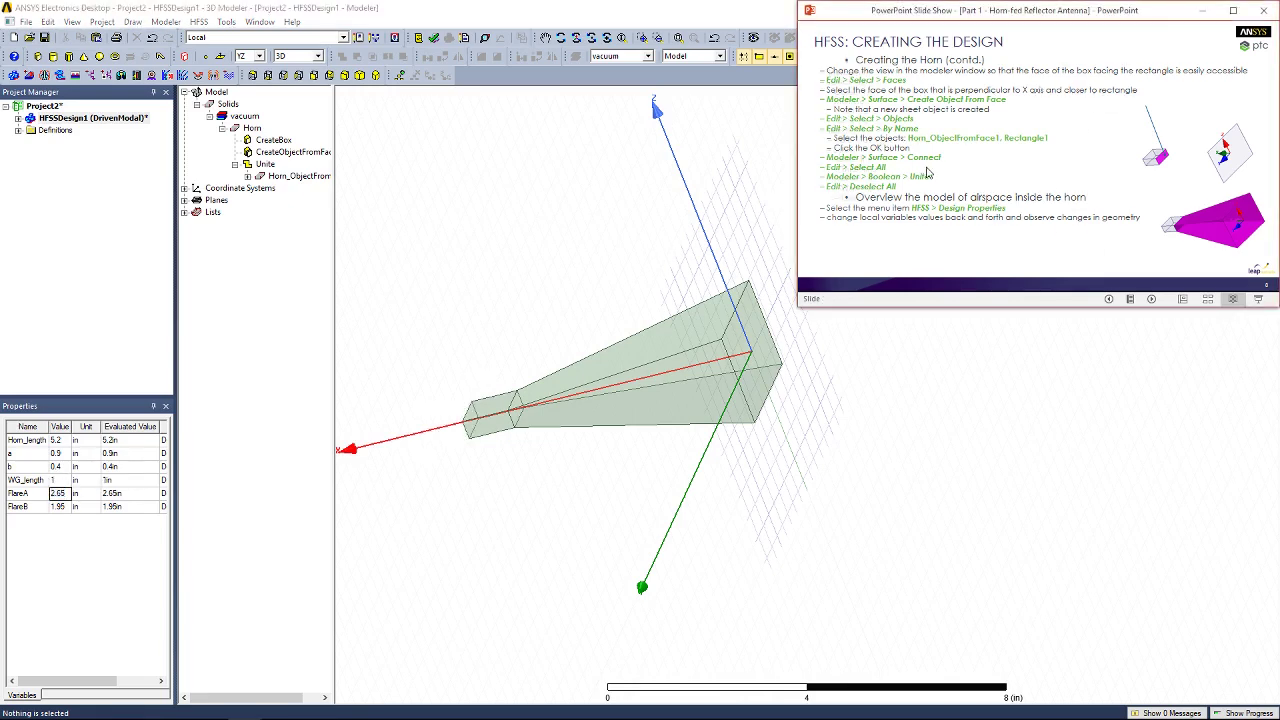
{"action": "left_click", "coordinate": [926, 172]}
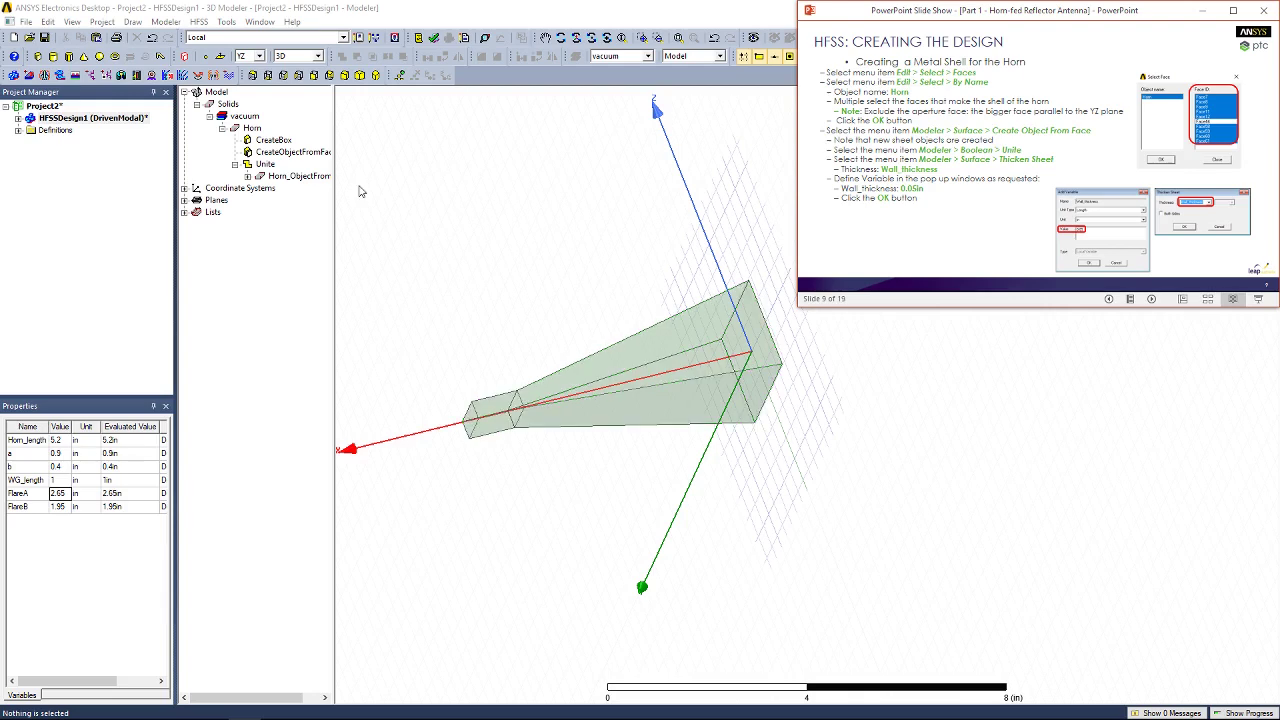
Switch to face selection and list the Horn object's faces for selection by name.
{"action": "left_click", "coordinate": [46, 22]}
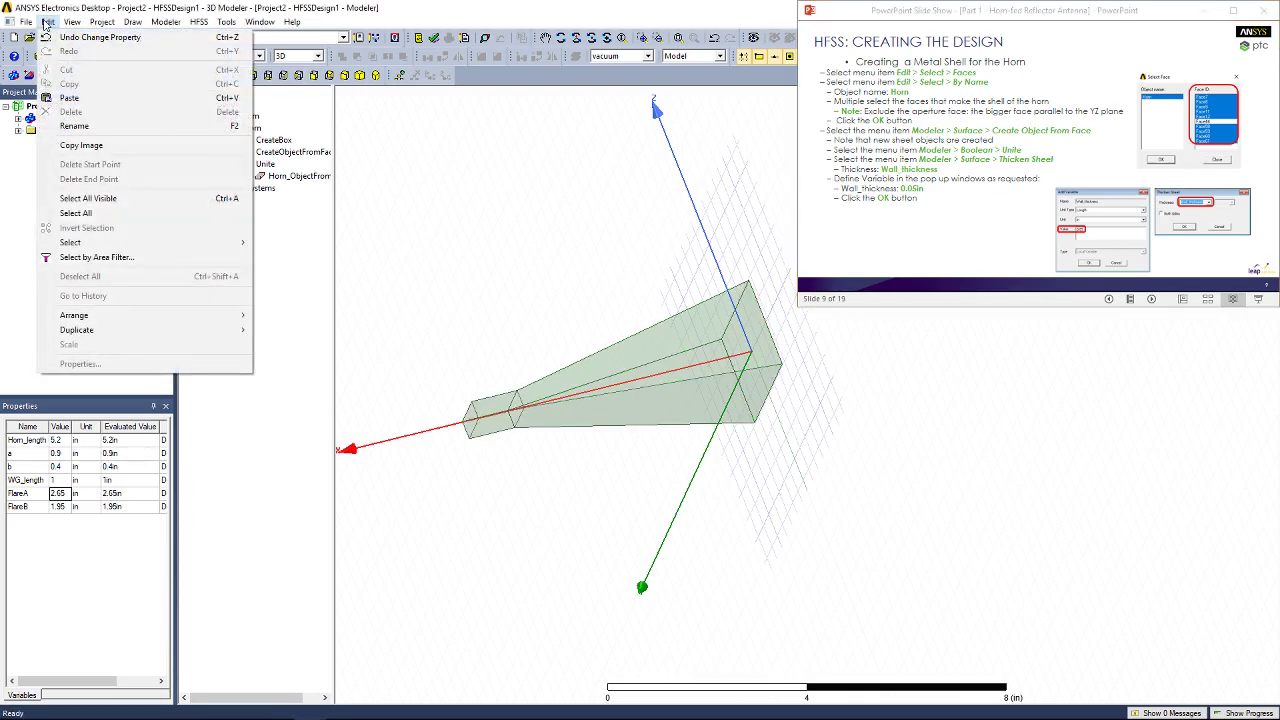
{"action": "mouse_move", "coordinate": [177, 244]}
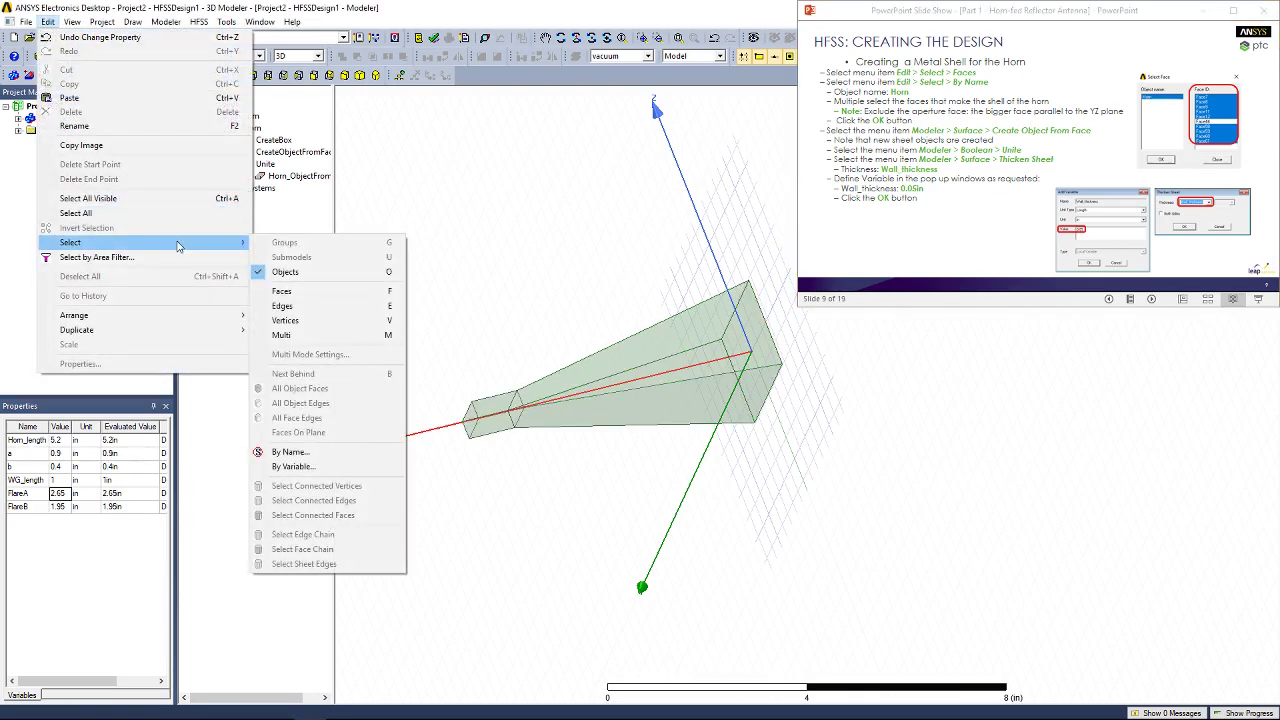
{"action": "left_click", "coordinate": [321, 295]}
{"action": "left_click", "coordinate": [47, 22]}
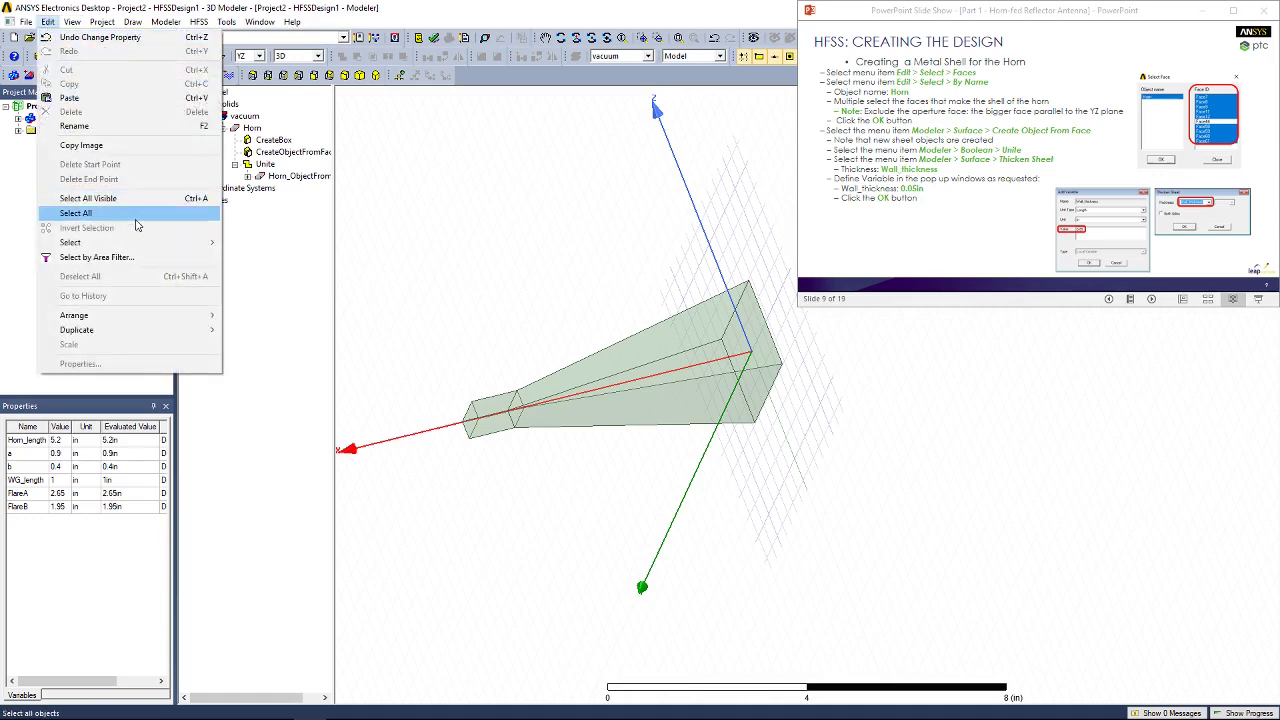
{"action": "mouse_move", "coordinate": [157, 250]}
{"action": "left_click", "coordinate": [331, 453]}
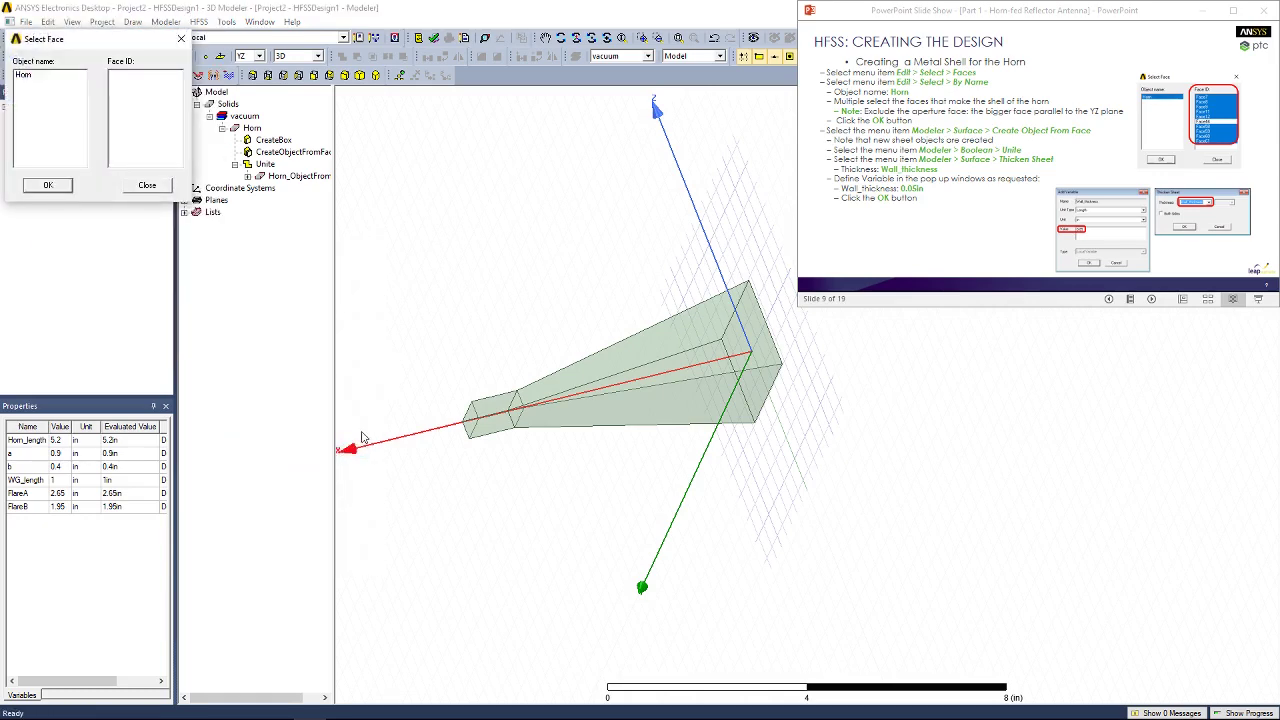
{"action": "left_click", "coordinate": [24, 75]}
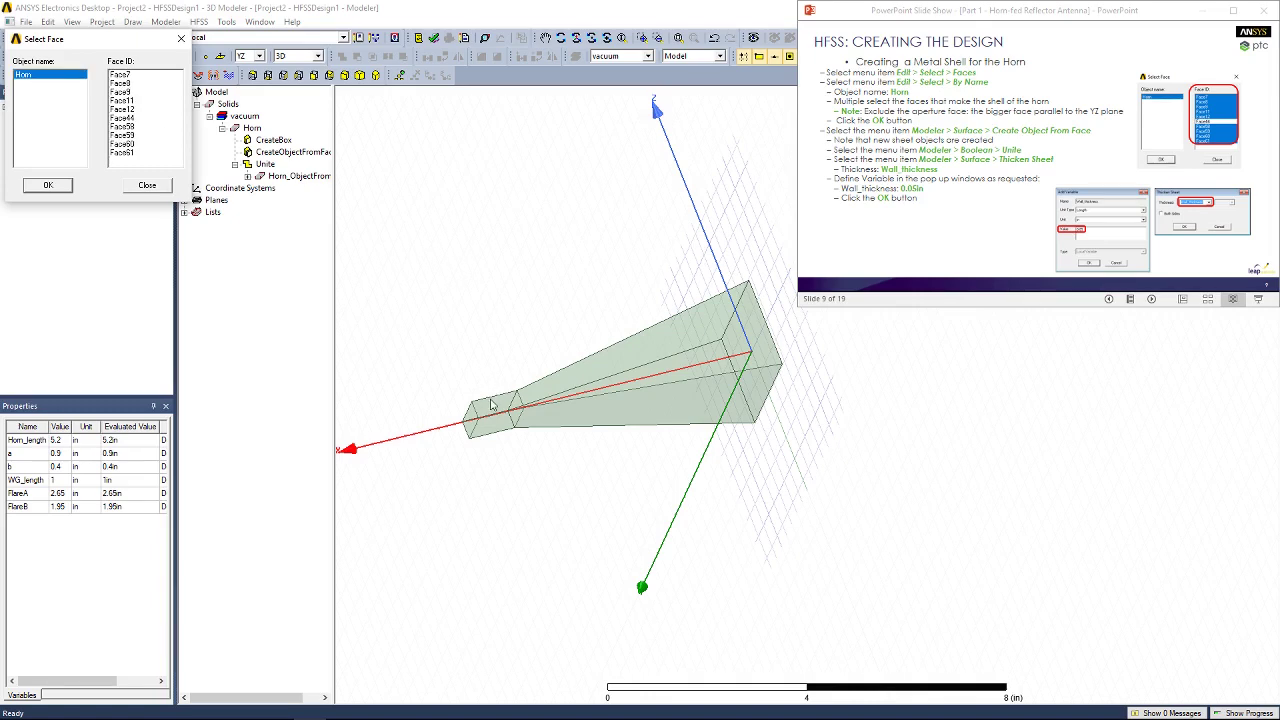
{"action": "left_click_drag", "start_coordinate": [369, 373], "coordinate": [378, 312], "text": "alt"}
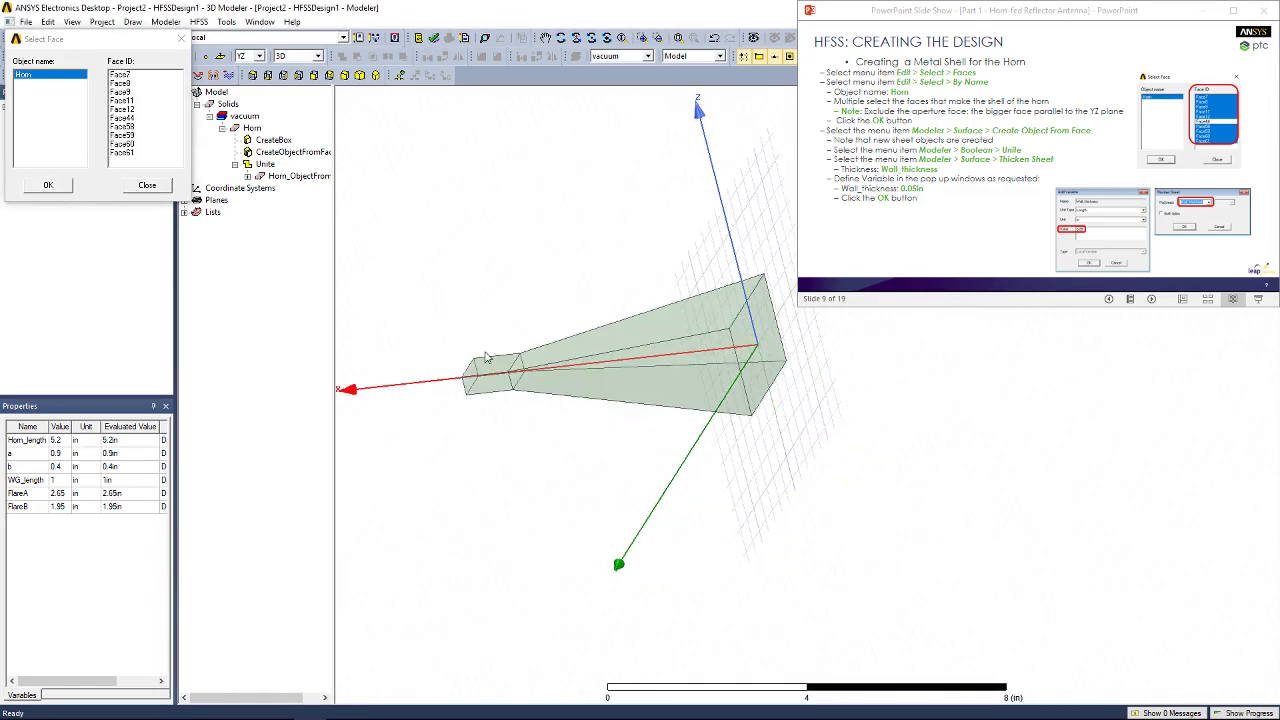
{"action": "left_click_drag", "start_coordinate": [490, 357], "coordinate": [530, 362], "text": "alt"}
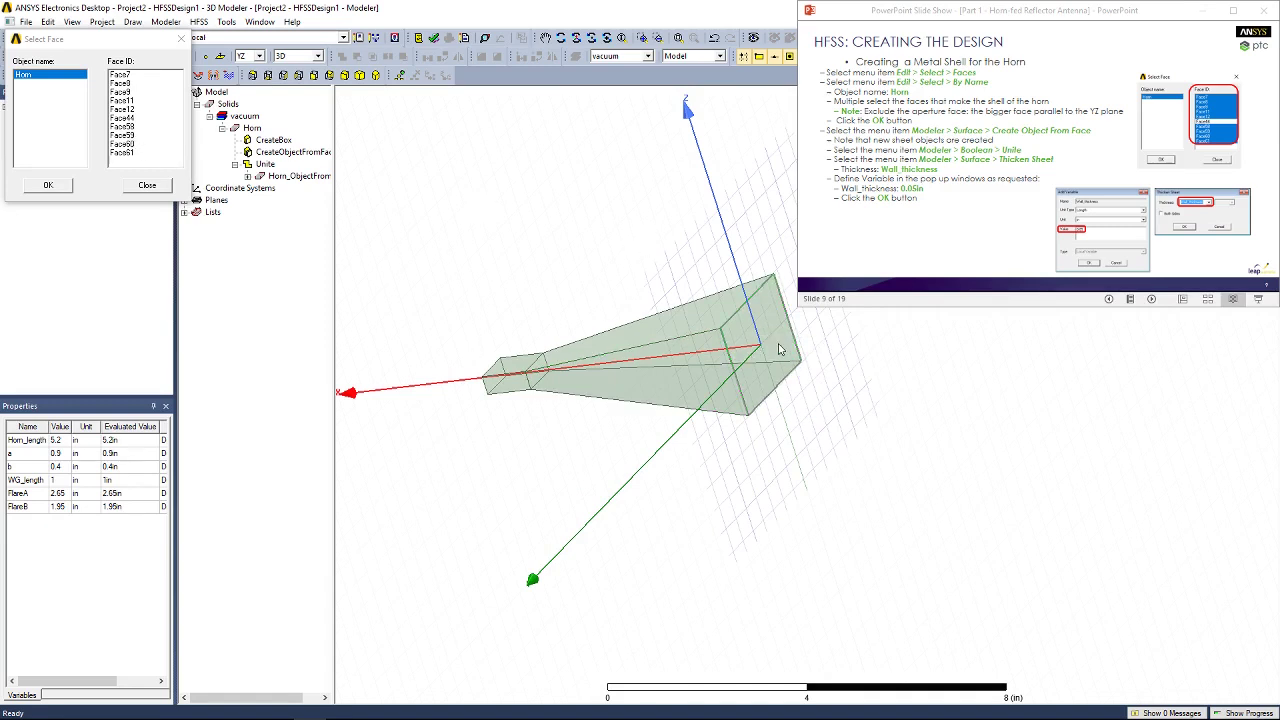
Select all Horn faces except the aperture Face44, keeping the nine shell faces.
{"action": "left_click", "coordinate": [126, 119]}
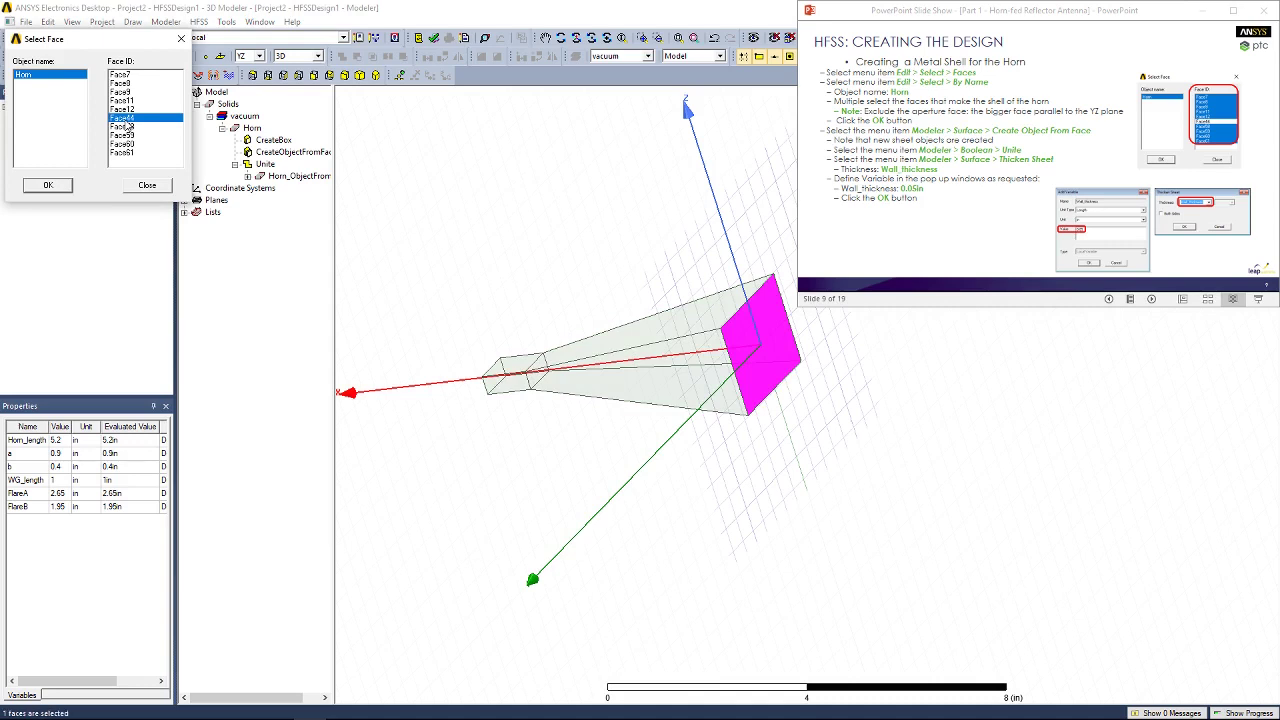
{"action": "left_click", "coordinate": [125, 77]}
{"action": "key", "text": "Down"}
{"action": "key", "text": "Down"}
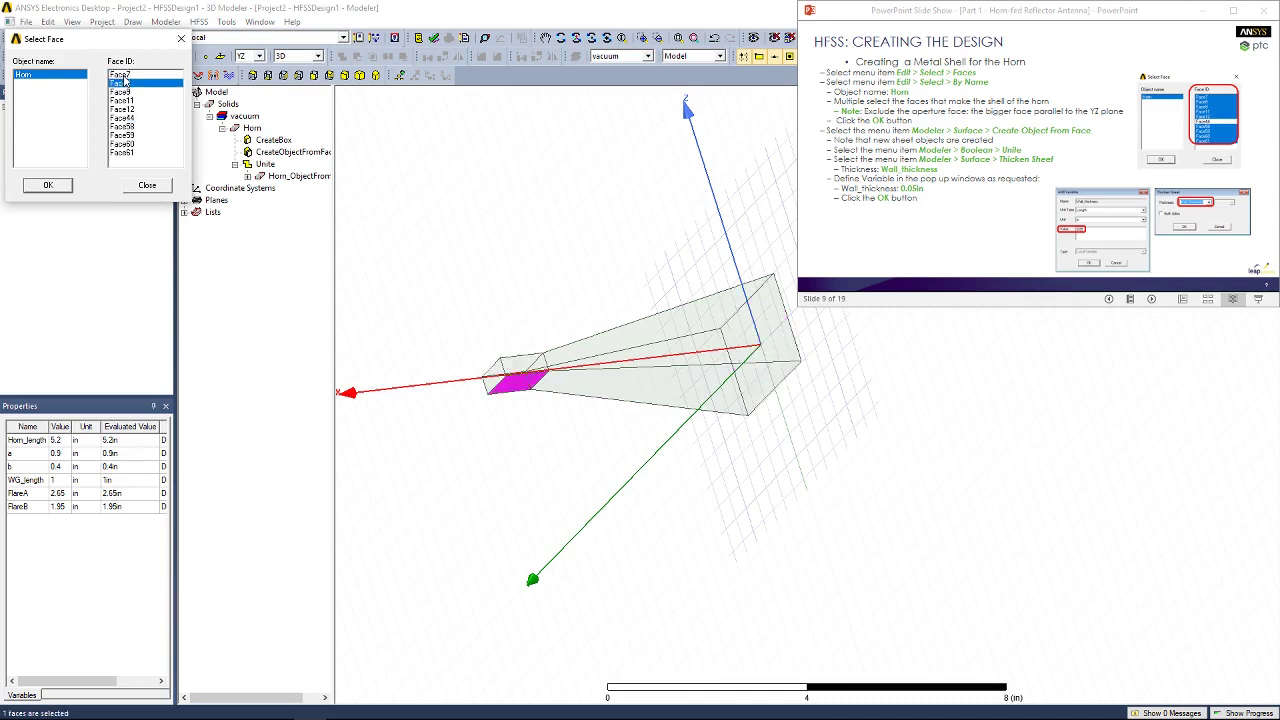
{"action": "left_click", "coordinate": [152, 76]}
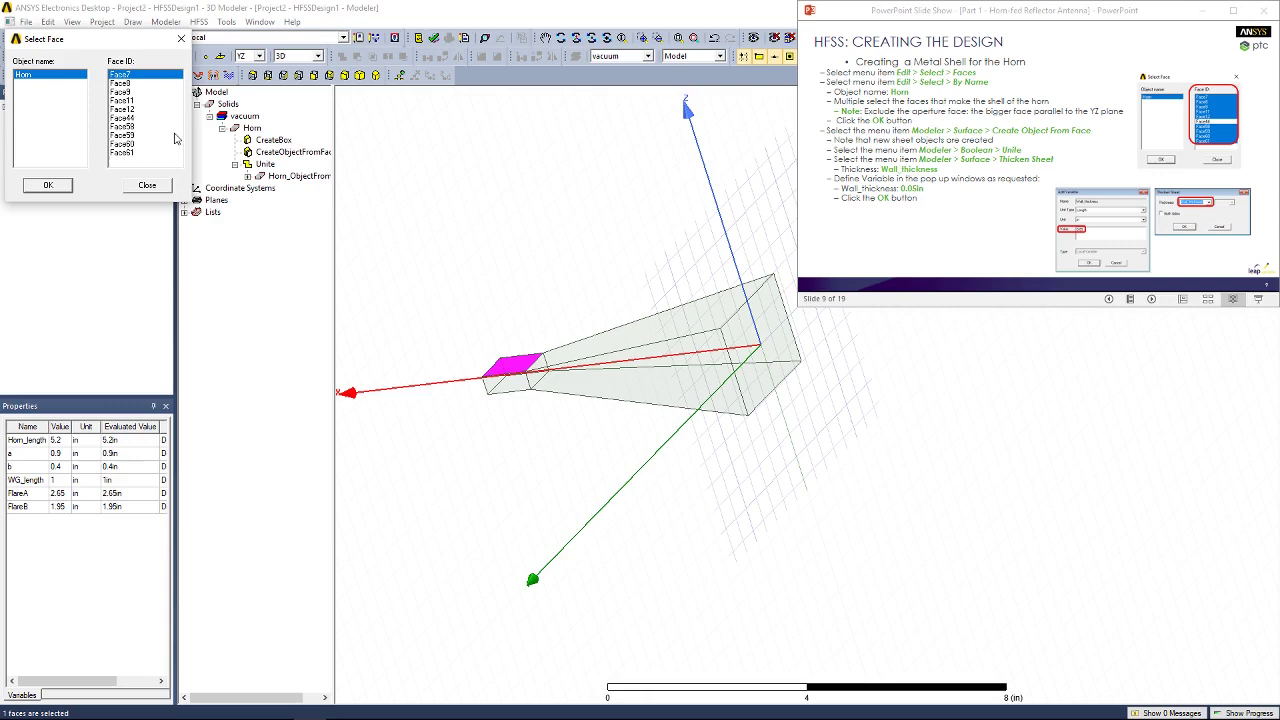
{"action": "left_click", "coordinate": [123, 154], "text": "shift"}
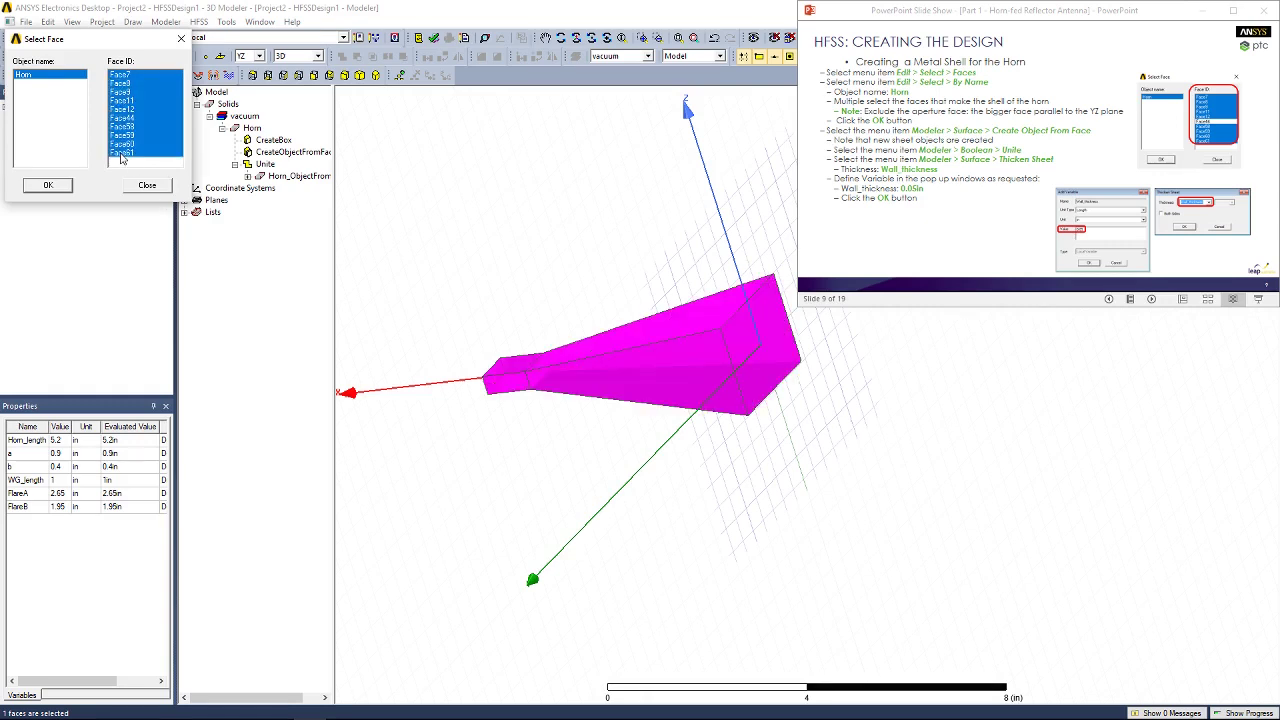
{"action": "left_click", "coordinate": [129, 119], "text": "ctrl"}
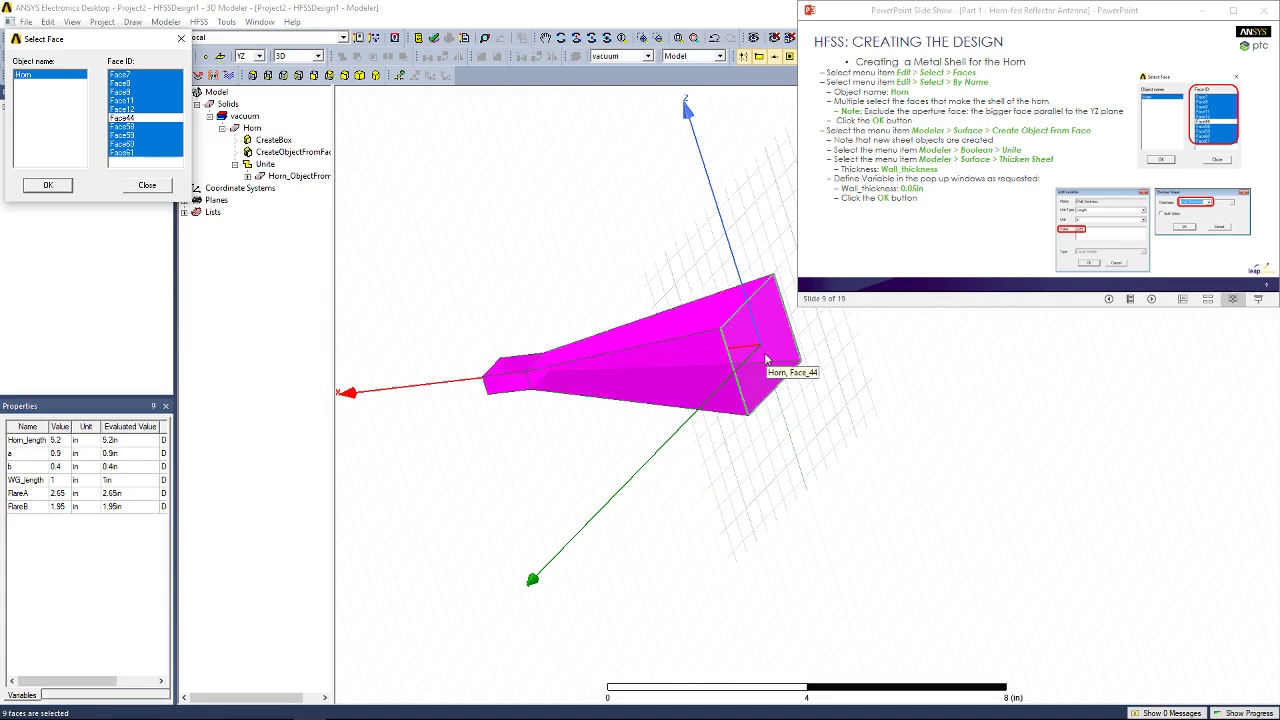
{"action": "left_click", "coordinate": [47, 185]}
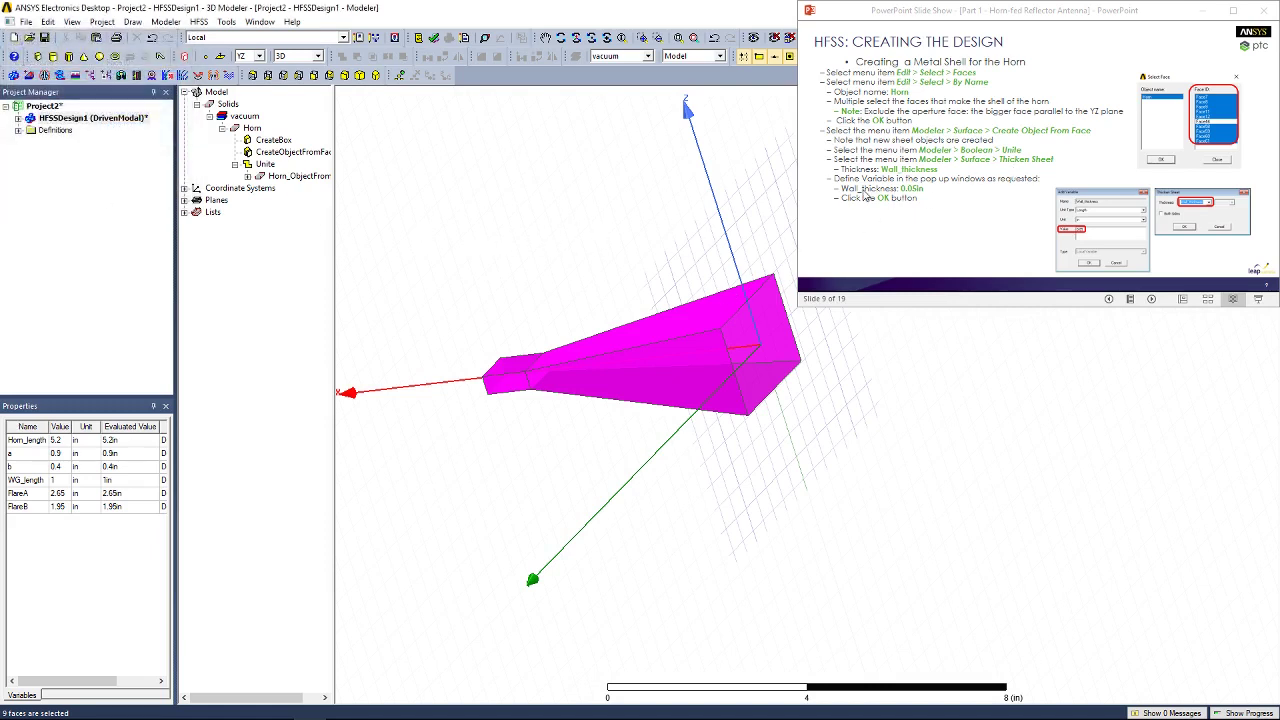
Turn the selected horn faces into sheet objects and unite them into one sheet.
{"action": "left_click", "coordinate": [166, 21]}
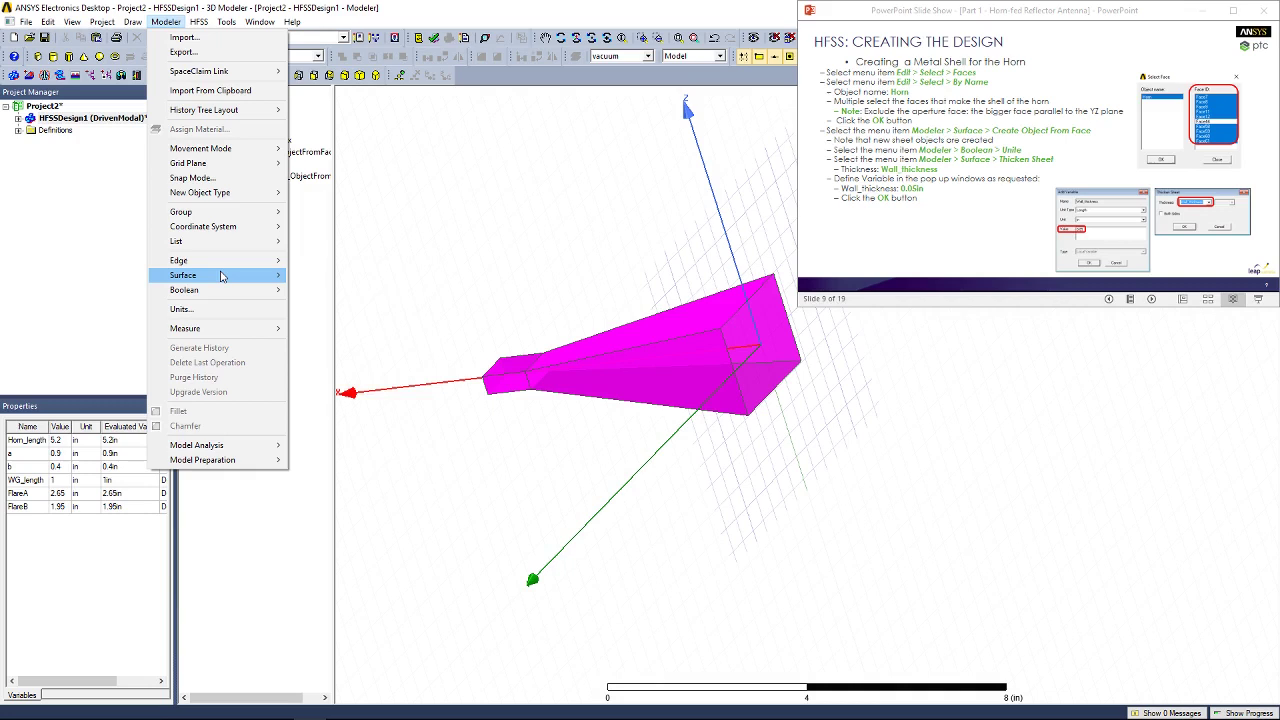
{"action": "mouse_move", "coordinate": [224, 276]}
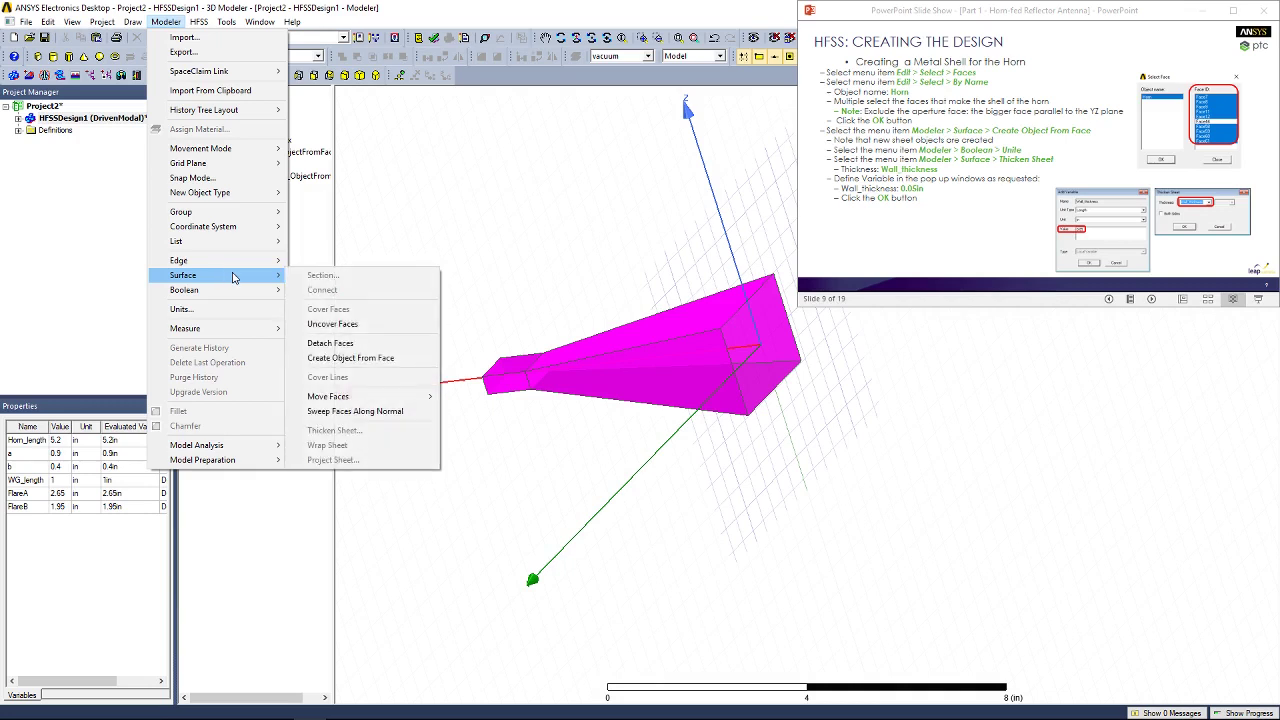
{"action": "left_click", "coordinate": [360, 359]}
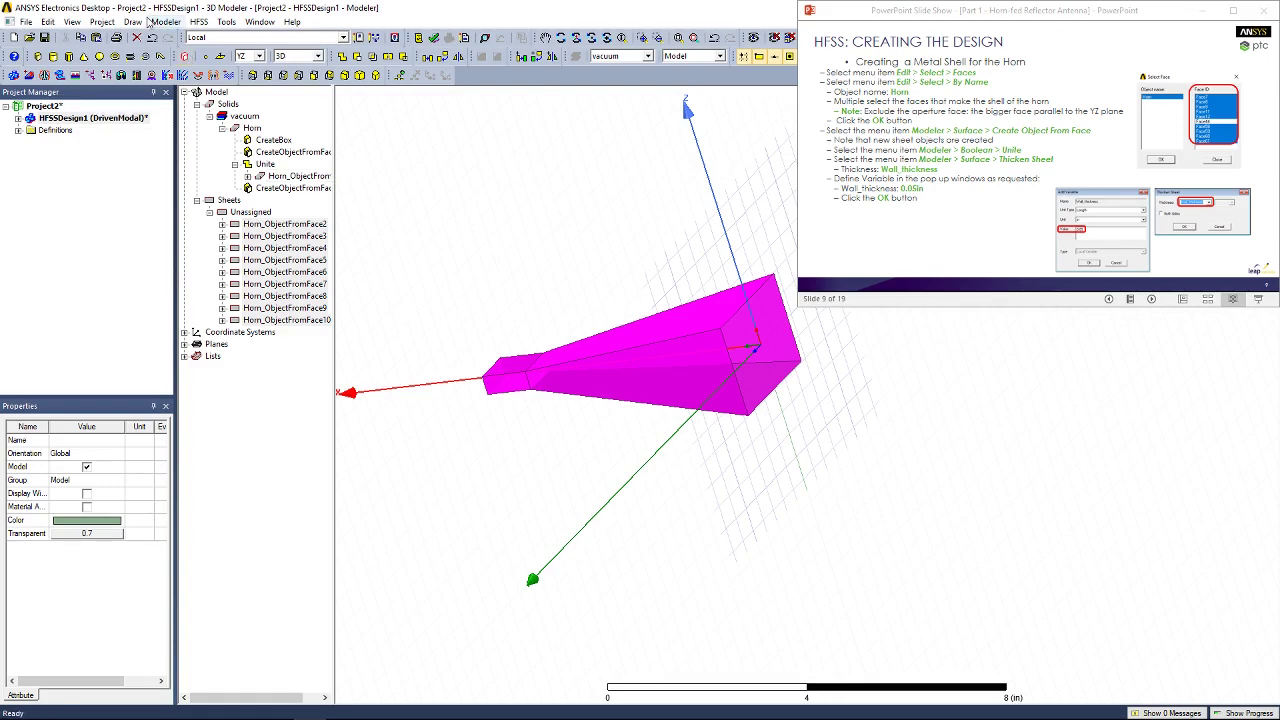
{"action": "left_click", "coordinate": [166, 21]}
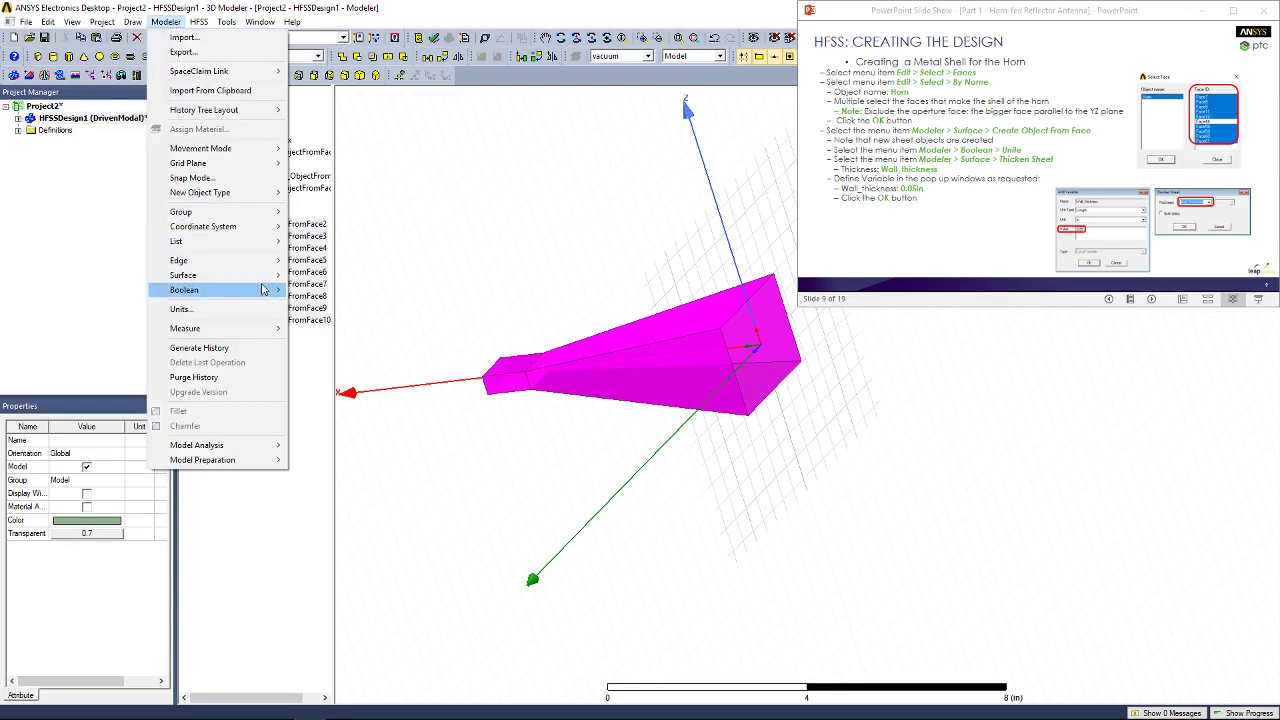
{"action": "mouse_move", "coordinate": [268, 289]}
{"action": "left_click", "coordinate": [329, 294]}
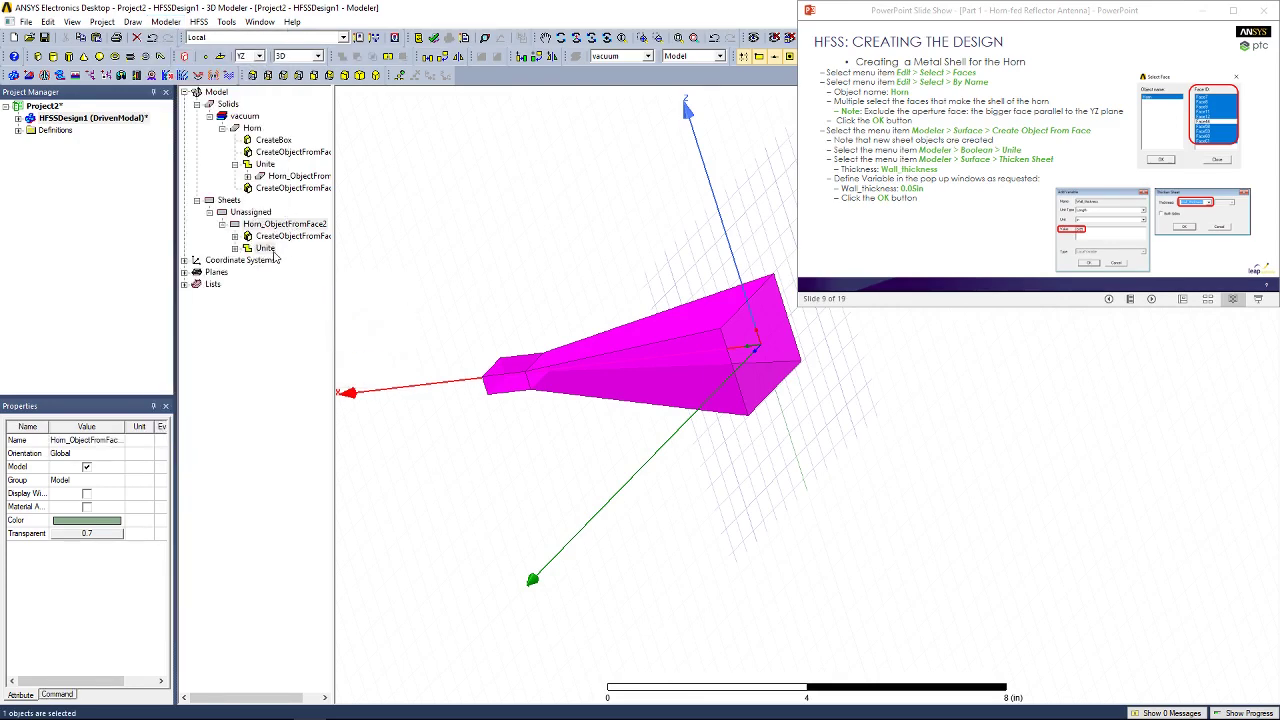
Thicken the united sheet using a new Wall_thickness variable.
{"action": "left_click", "coordinate": [166, 21]}
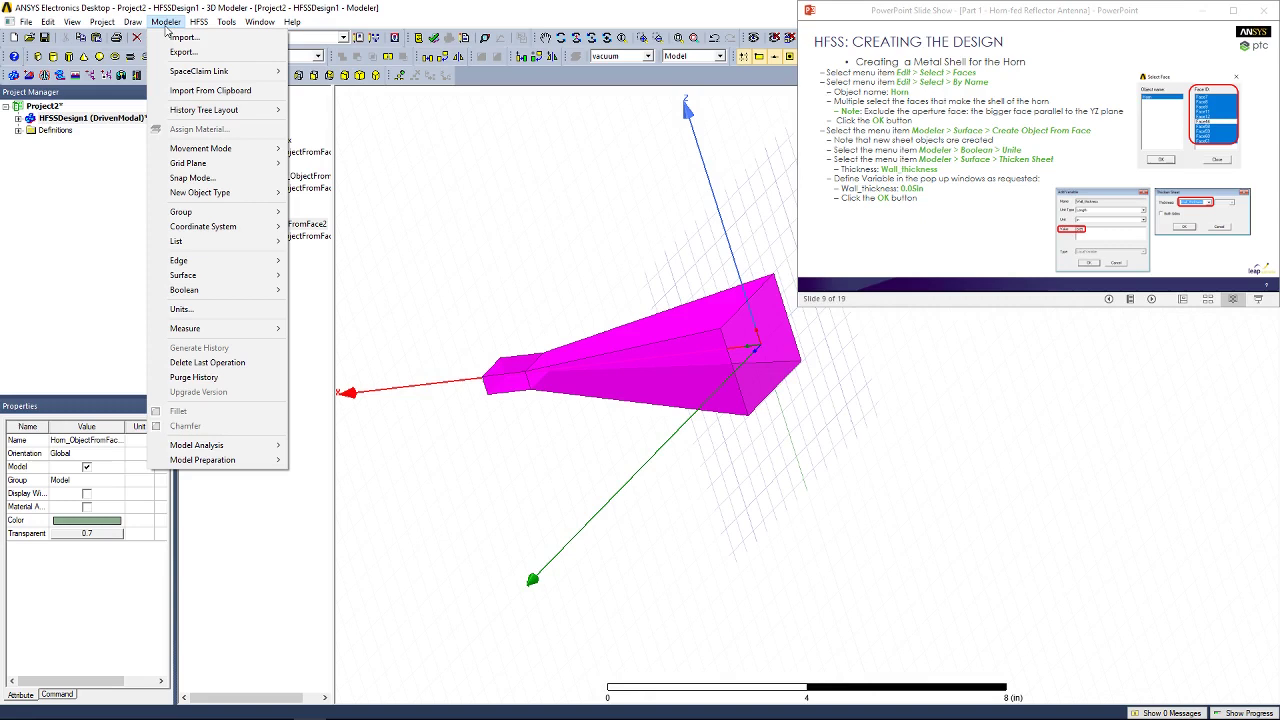
{"action": "mouse_move", "coordinate": [255, 275]}
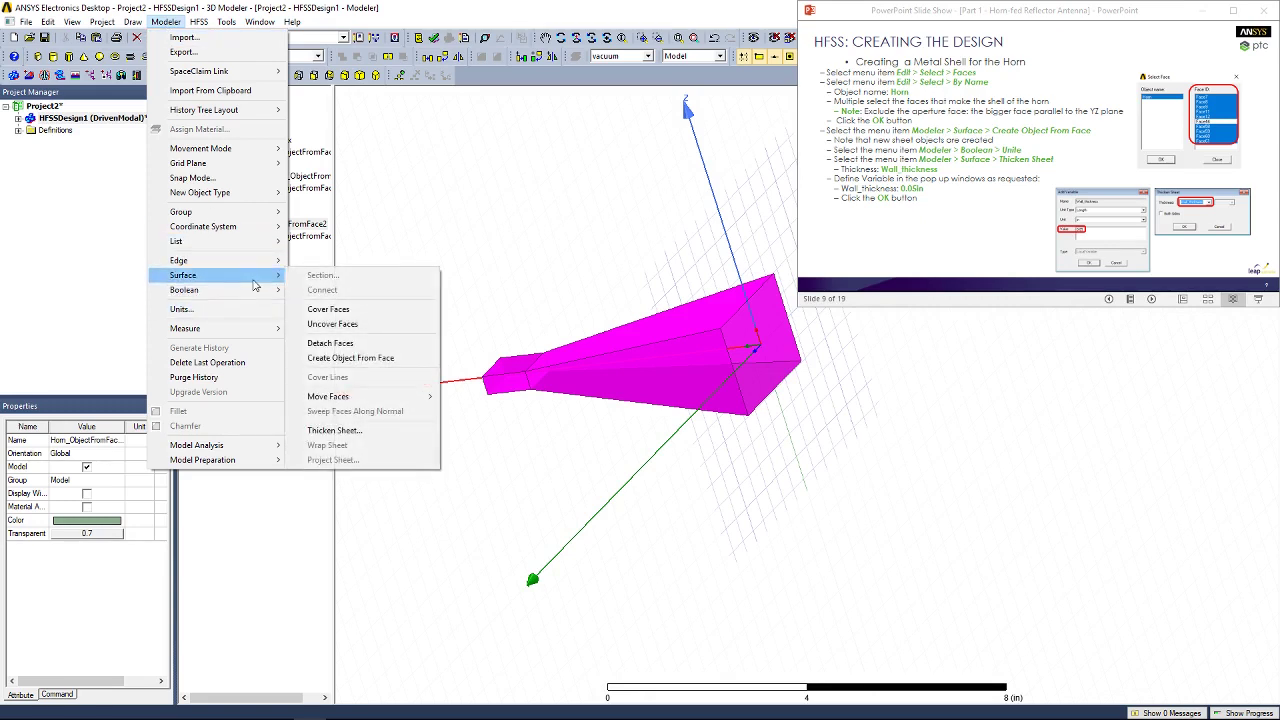
{"action": "left_click", "coordinate": [345, 431]}
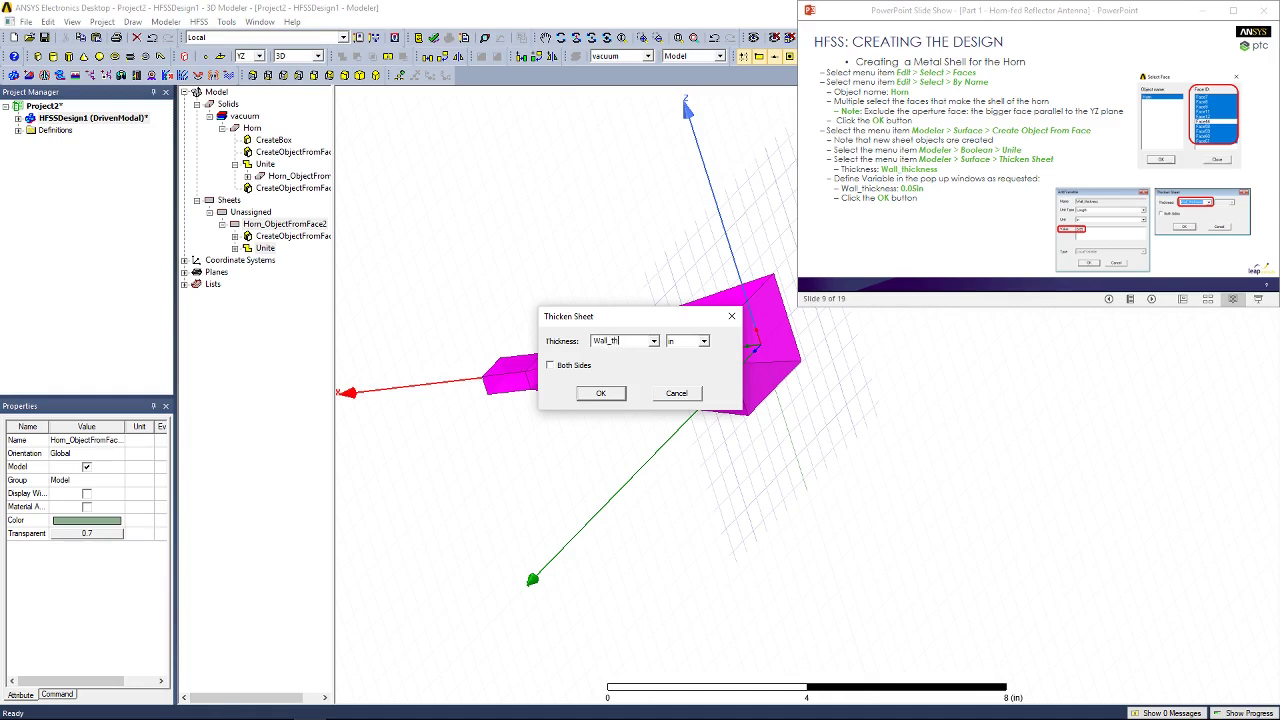
{"action": "key", "text": "Tab"}
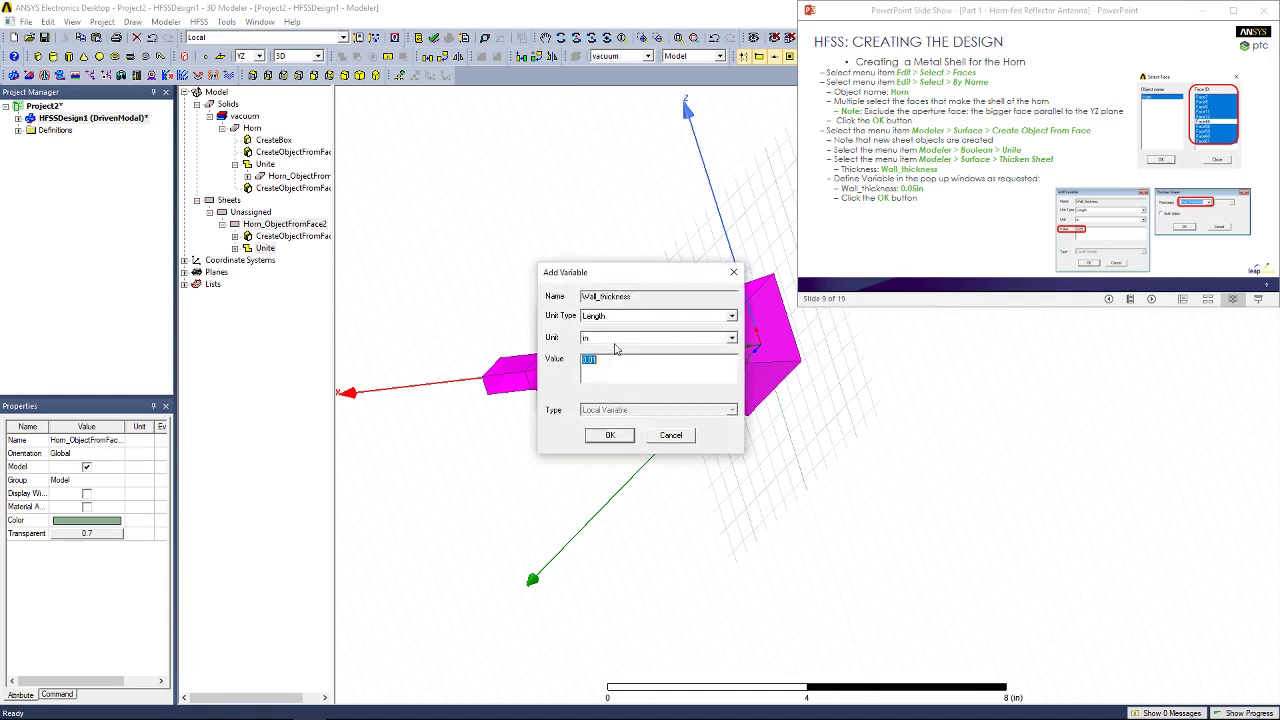
{"action": "type", "text": "0."}
{"action": "left_click", "coordinate": [599, 440]}
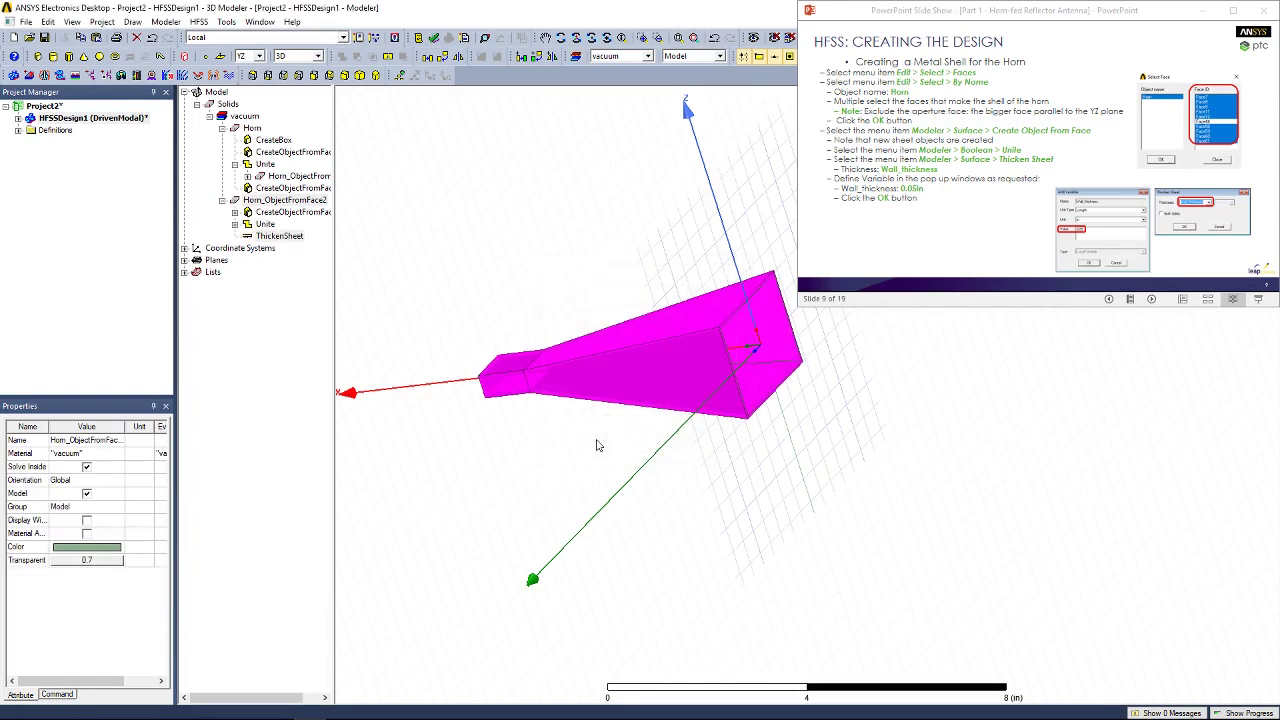
Orbit around the thickened horn and advance the guide to the Assign Materials slide.
{"action": "left_click", "coordinate": [566, 449]}
{"action": "left_click_drag", "start_coordinate": [566, 449], "coordinate": [516, 487], "text": "alt"}
{"action": "left_click_drag", "start_coordinate": [537, 392], "coordinate": [458, 398], "text": "alt"}
{"action": "left_click_drag", "start_coordinate": [380, 297], "coordinate": [533, 257], "text": "alt"}
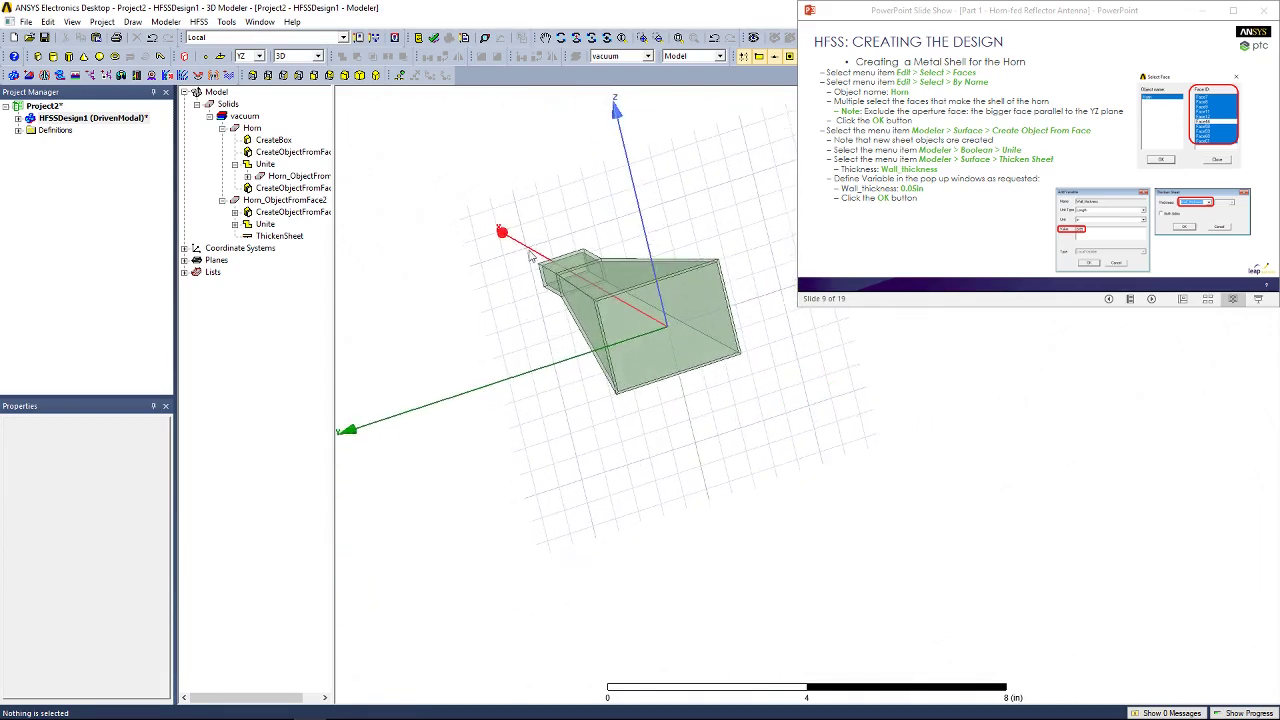
{"action": "mouse_move", "coordinate": [586, 409]}
{"action": "left_mouse_down", "text": "alt"}
{"action": "mouse_move", "coordinate": [570, 408]}
{"action": "mouse_move", "coordinate": [586, 409]}
{"action": "left_mouse_up", "text": "alt"}
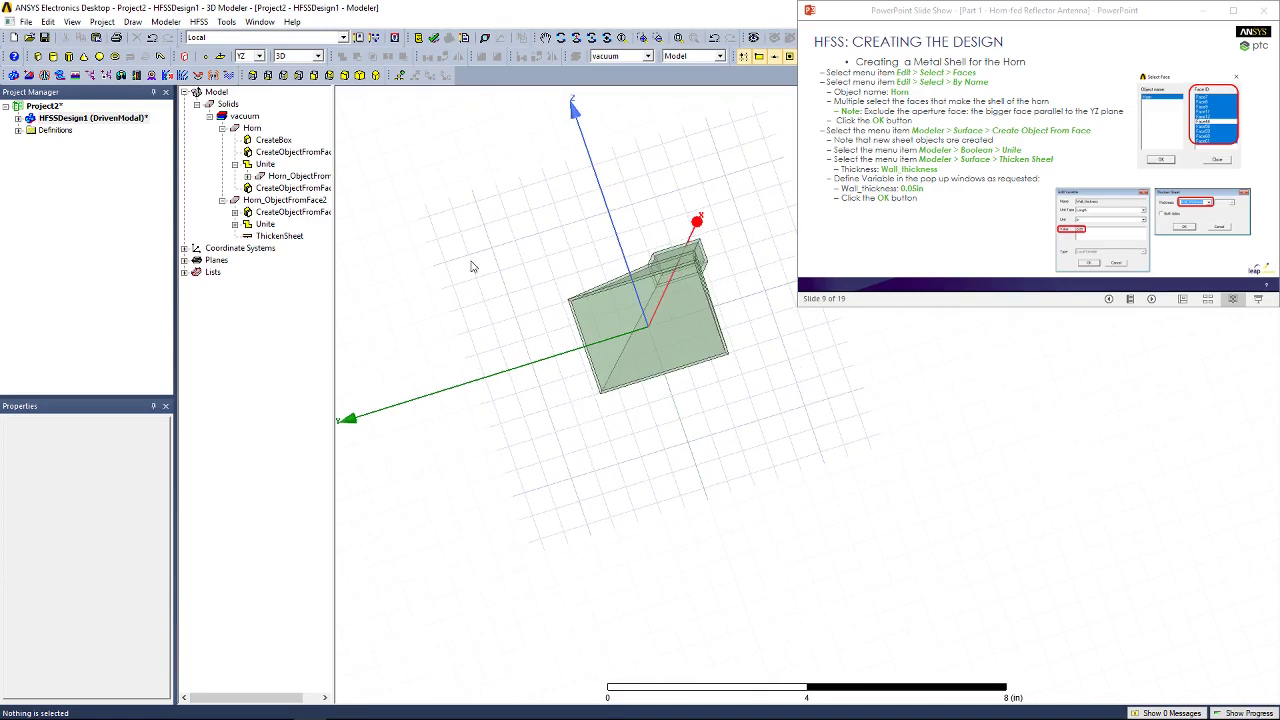
{"action": "left_click", "coordinate": [1035, 165]}
{"action": "left_click", "coordinate": [1035, 165]}
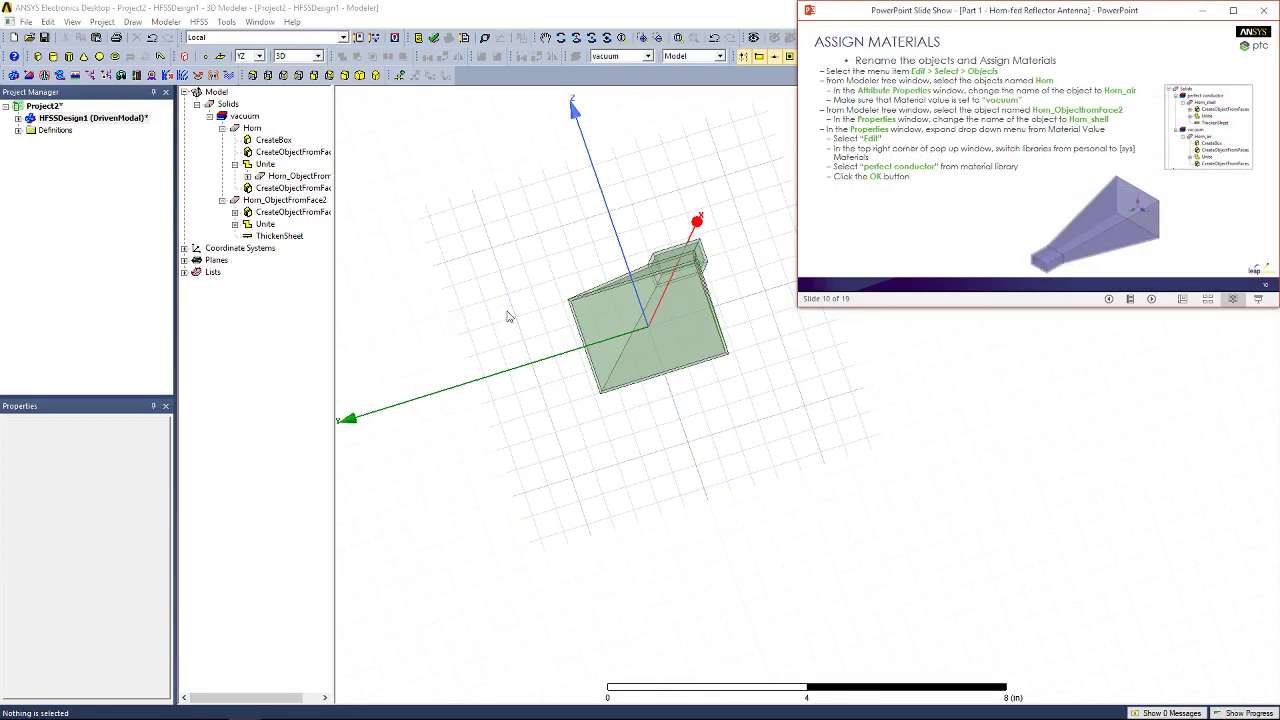
{"action": "left_click_drag", "start_coordinate": [508, 322], "coordinate": [460, 325], "text": "alt"}
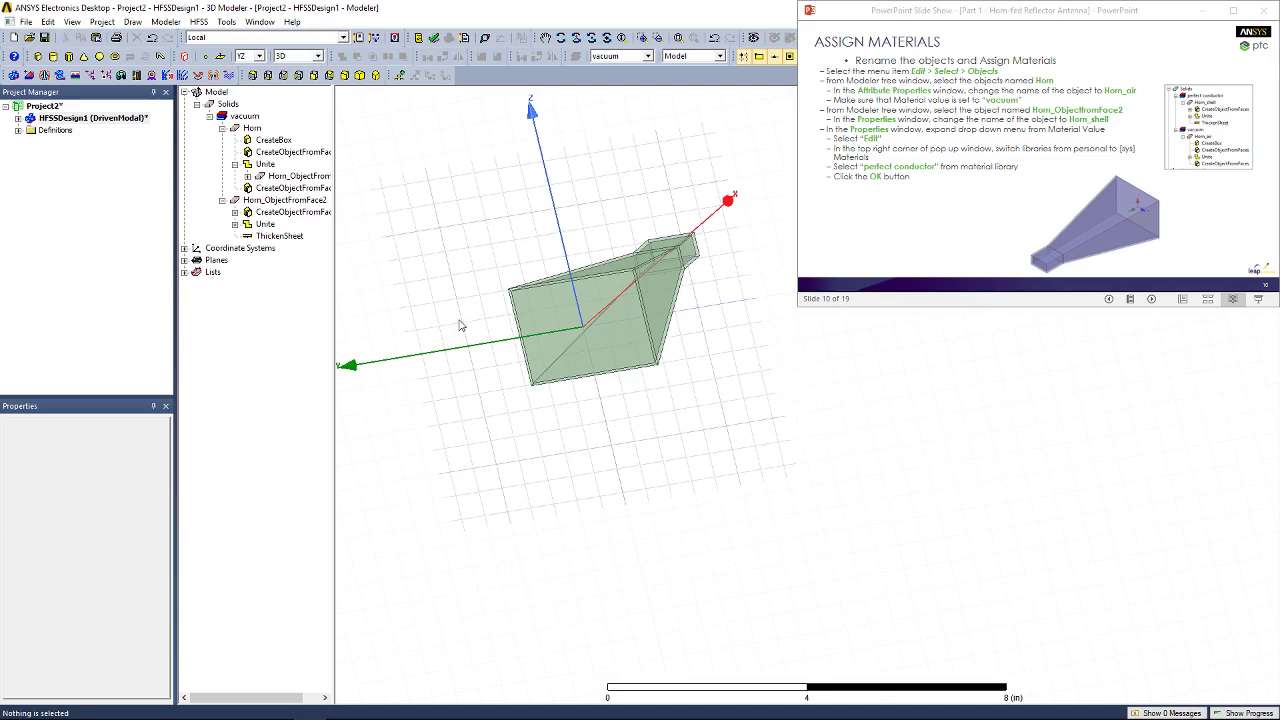
Switch to object selection and rename Horn to Horn_air.
{"action": "left_click", "coordinate": [25, 22]}
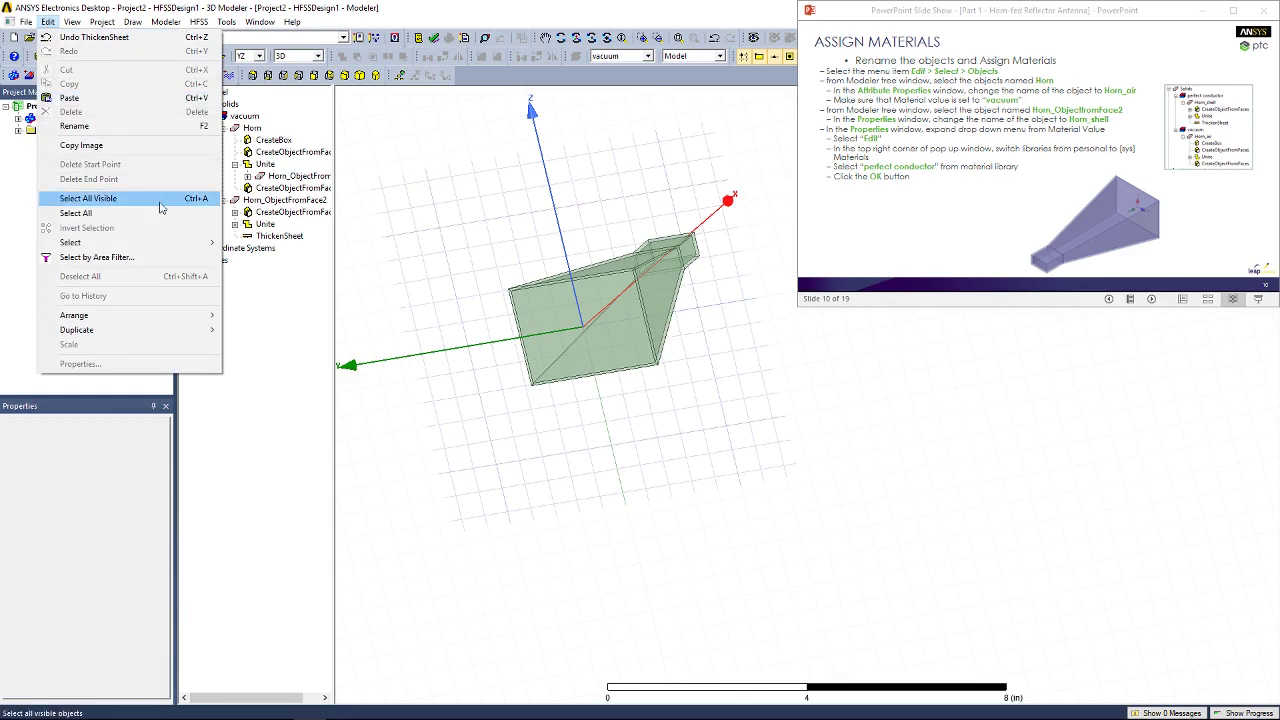
{"action": "mouse_move", "coordinate": [170, 245]}
{"action": "left_click", "coordinate": [300, 271]}
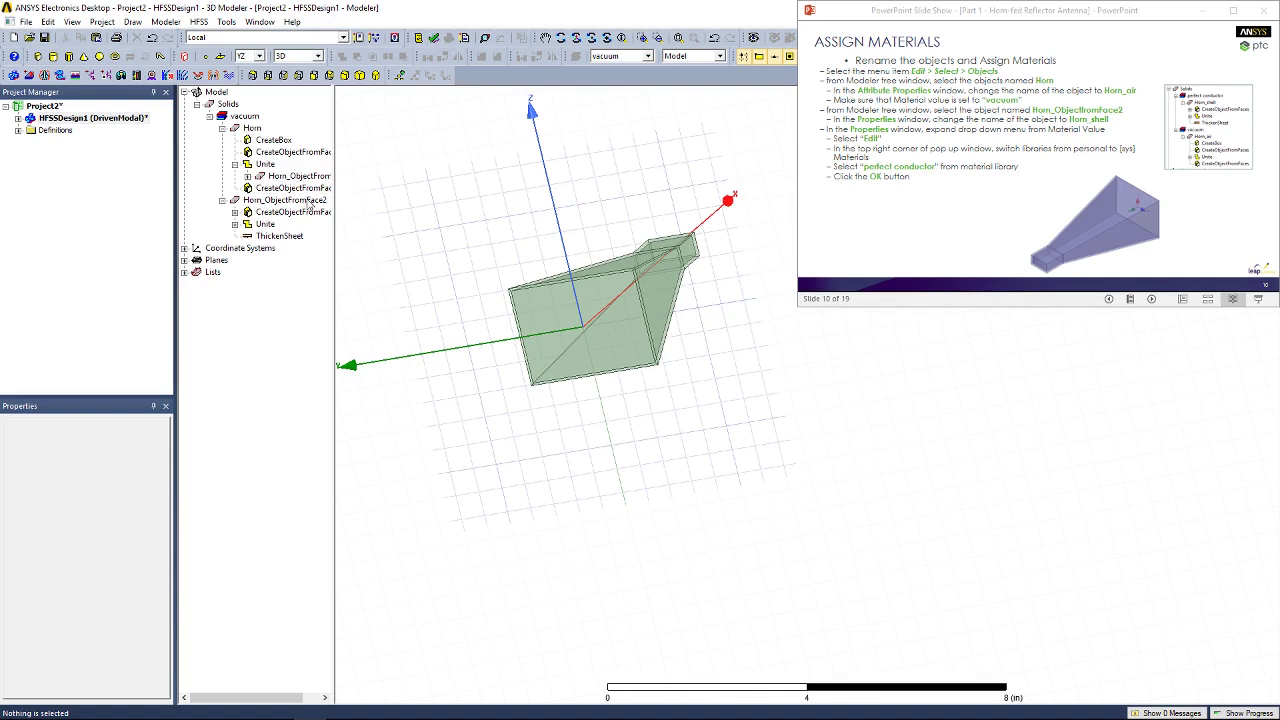
{"action": "left_click", "coordinate": [252, 129]}
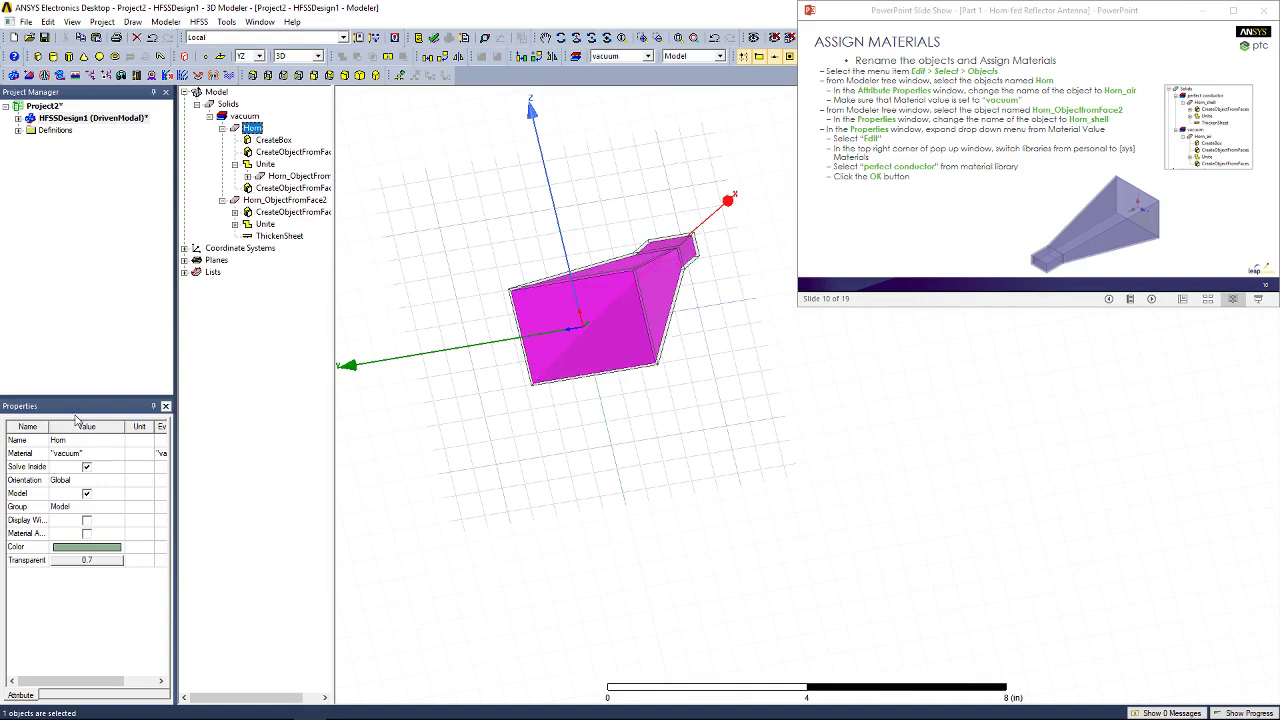
{"action": "left_click", "coordinate": [94, 446]}
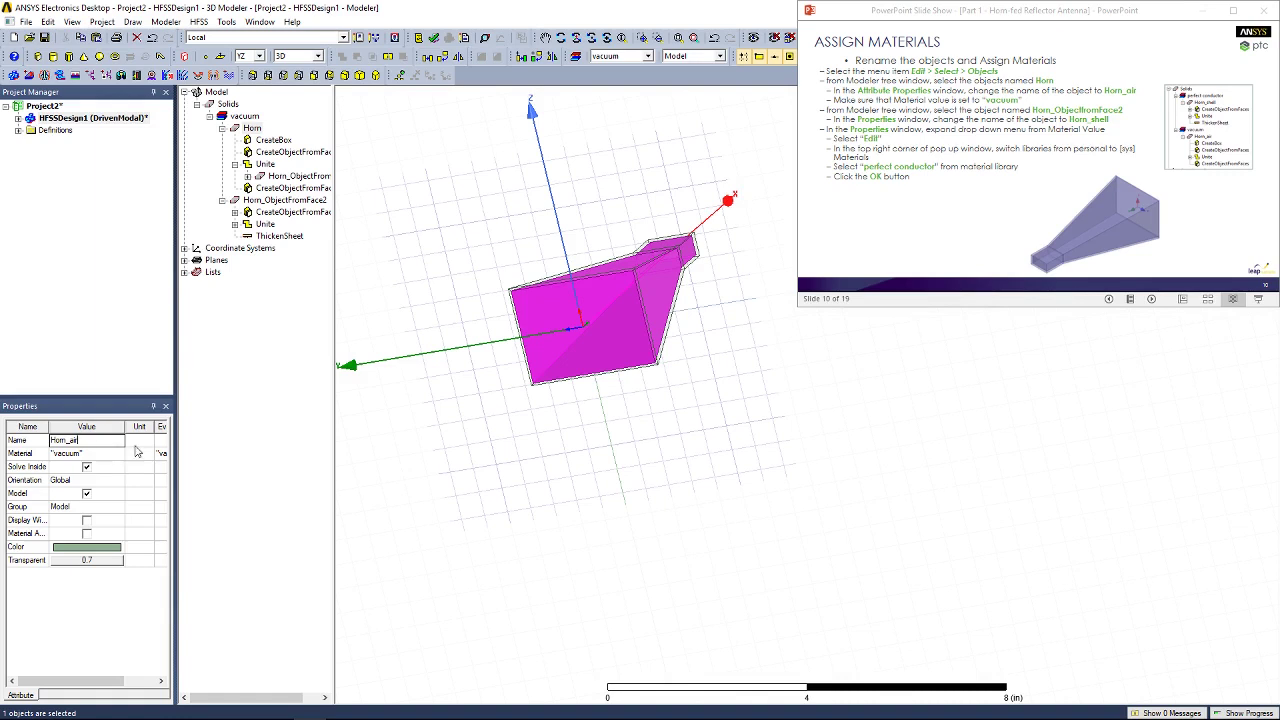
{"action": "left_click", "coordinate": [418, 266]}
Rename Horn_ObjectFromFace2 to Horn_shell and assign it perfect conductor material.
{"action": "left_click", "coordinate": [278, 201]}
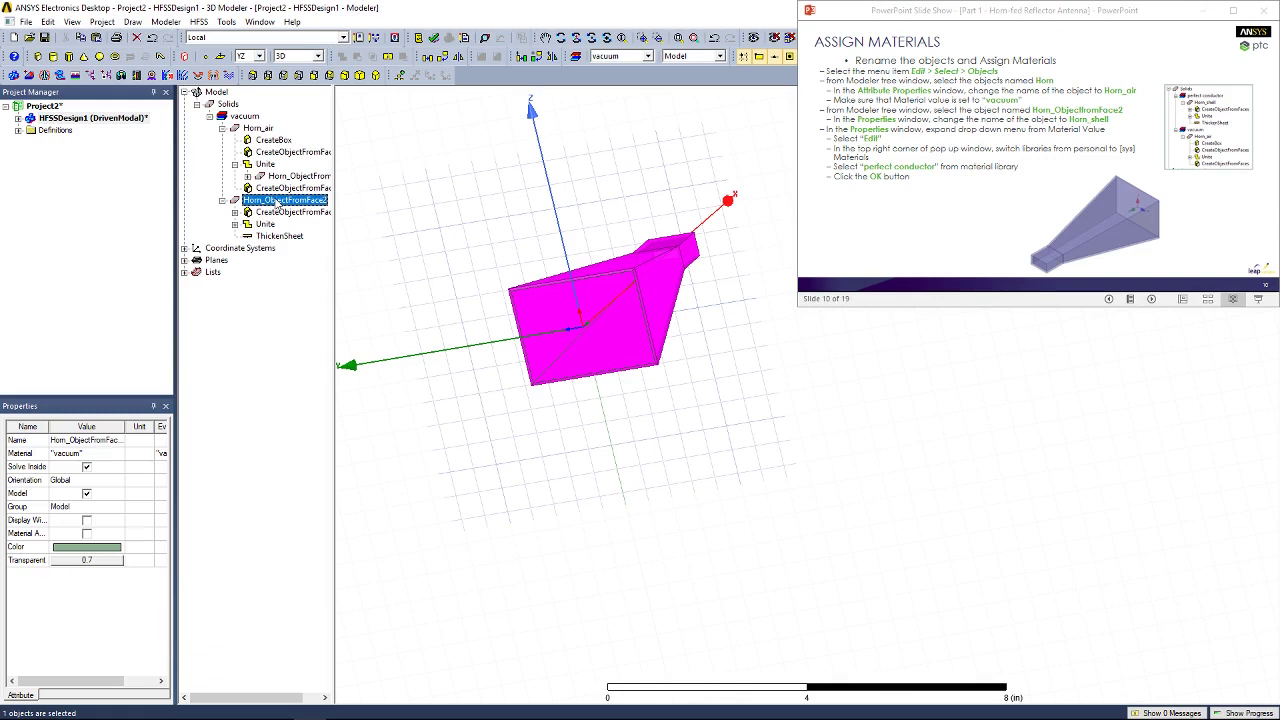
{"action": "left_click", "coordinate": [105, 450]}
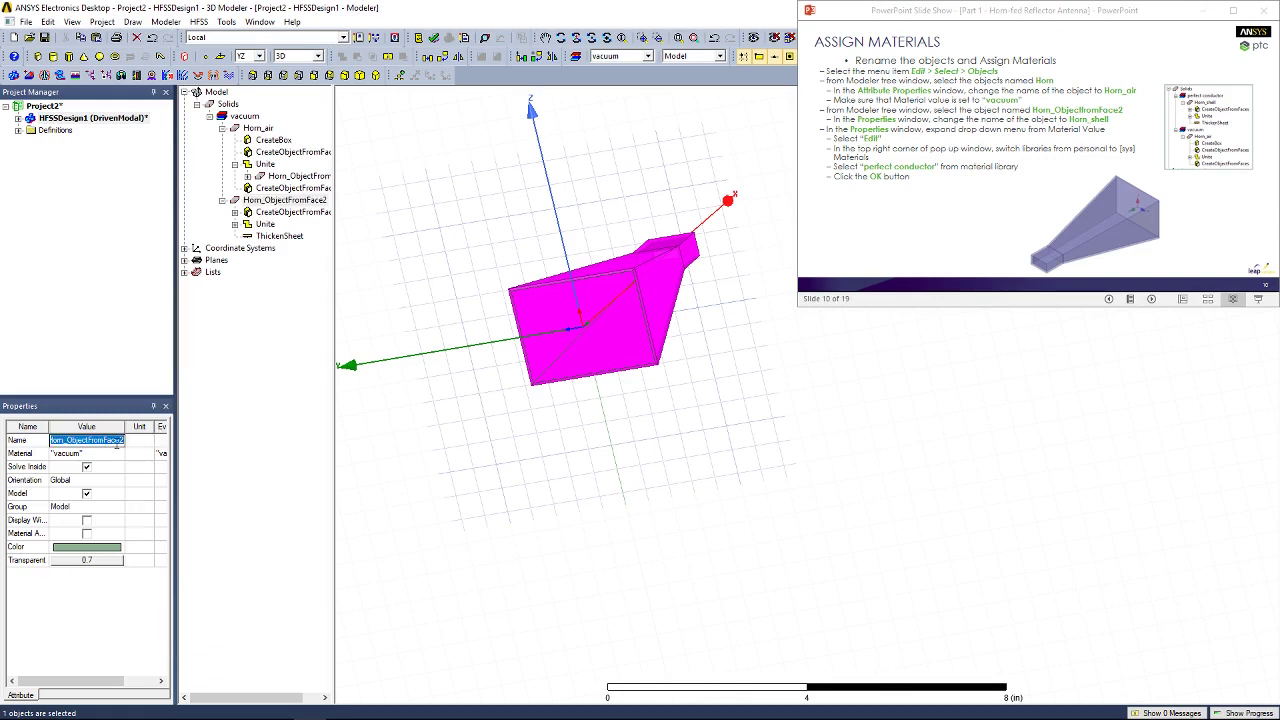
{"action": "type", "text": "Horn_shell"}
{"action": "left_click", "coordinate": [93, 455]}
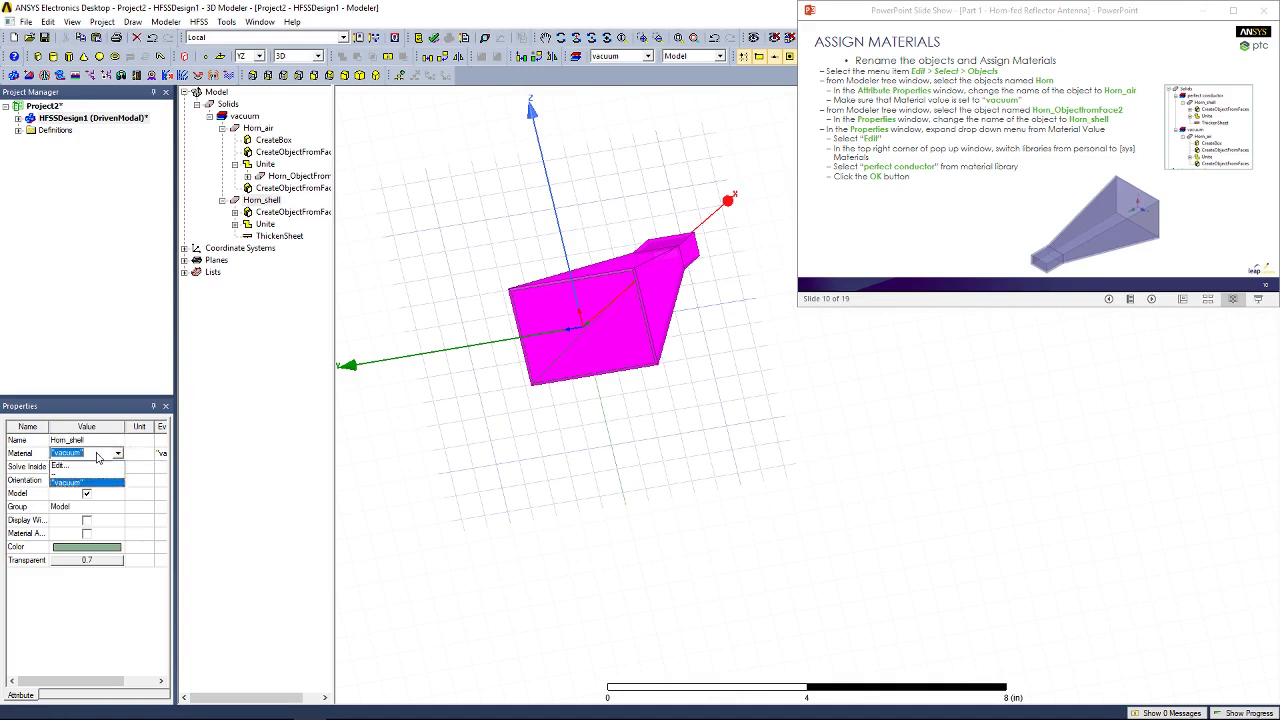
{"action": "left_click", "coordinate": [97, 466]}
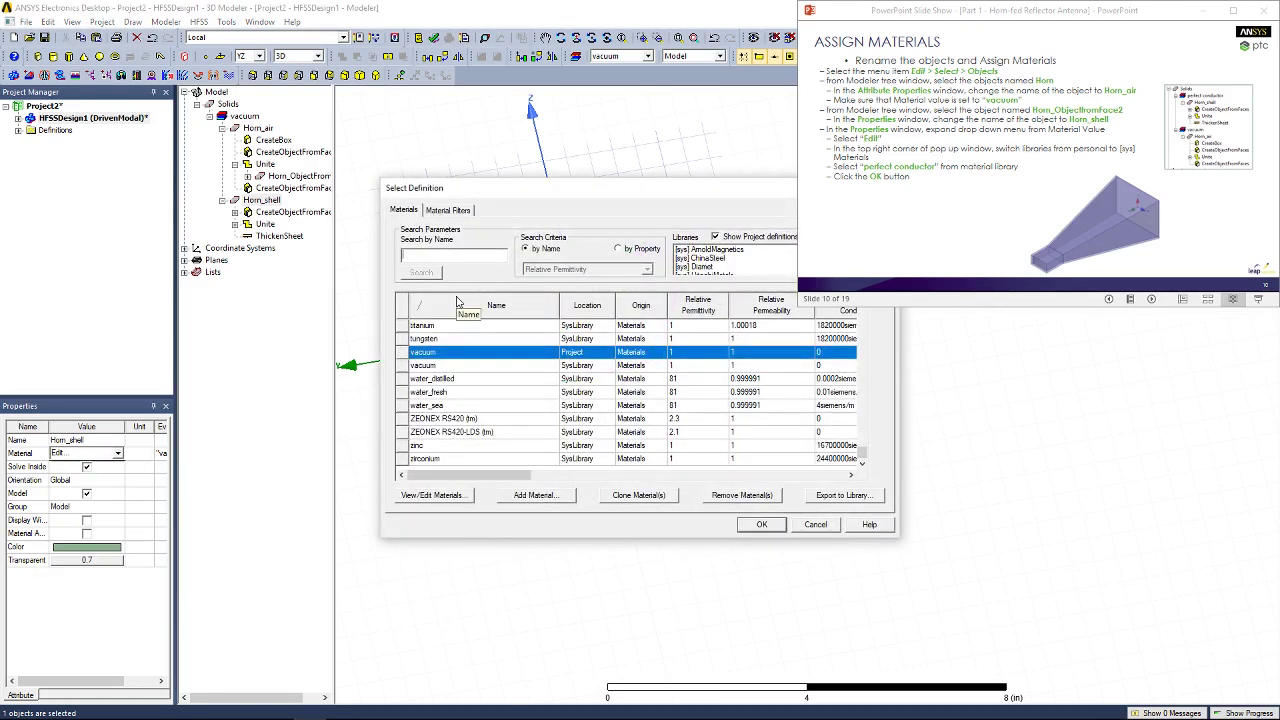
{"action": "type", "text": "perfect"}
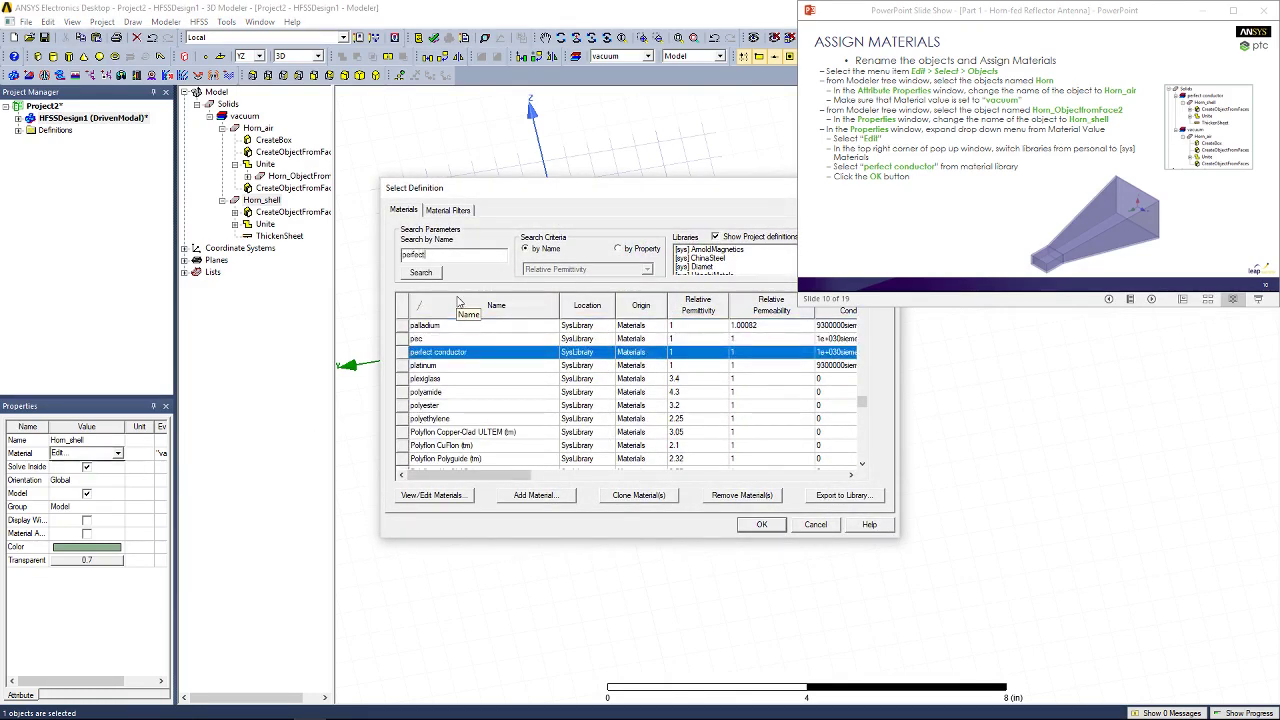
{"action": "double_click", "coordinate": [449, 356]}
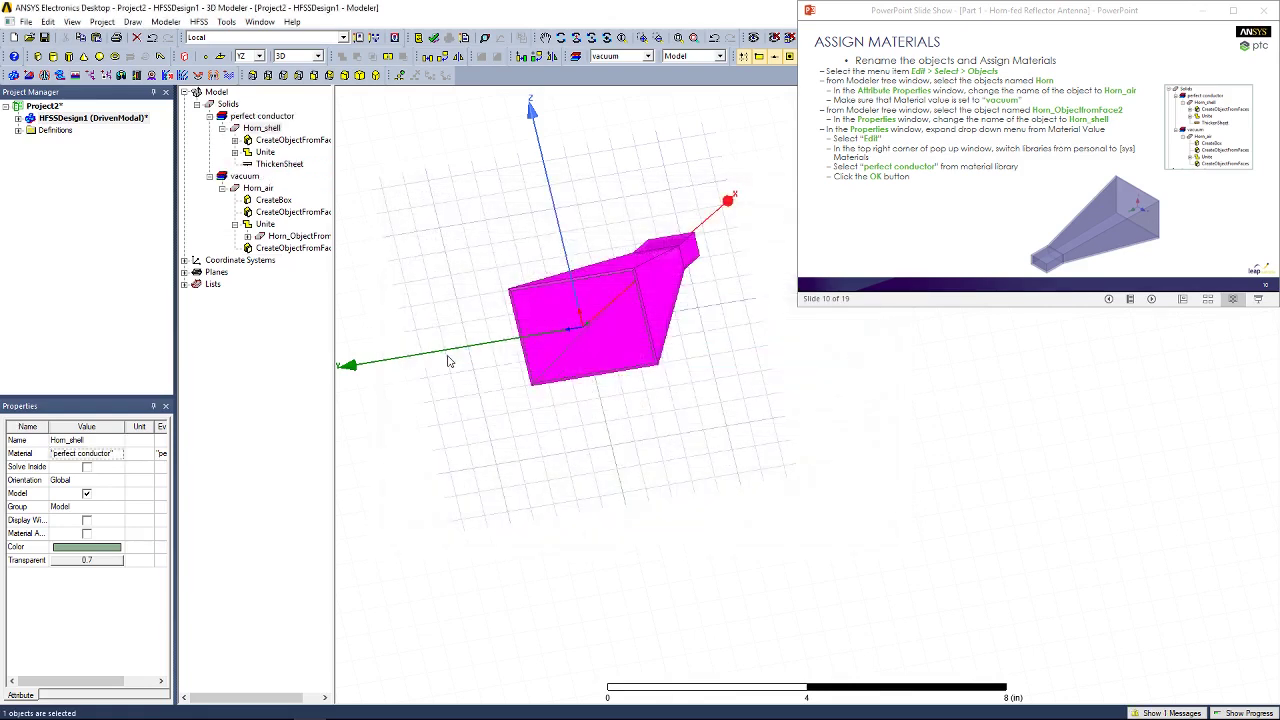
Advance the guide to the Creating the Region slide and orbit the model.
{"action": "left_click", "coordinate": [891, 242]}
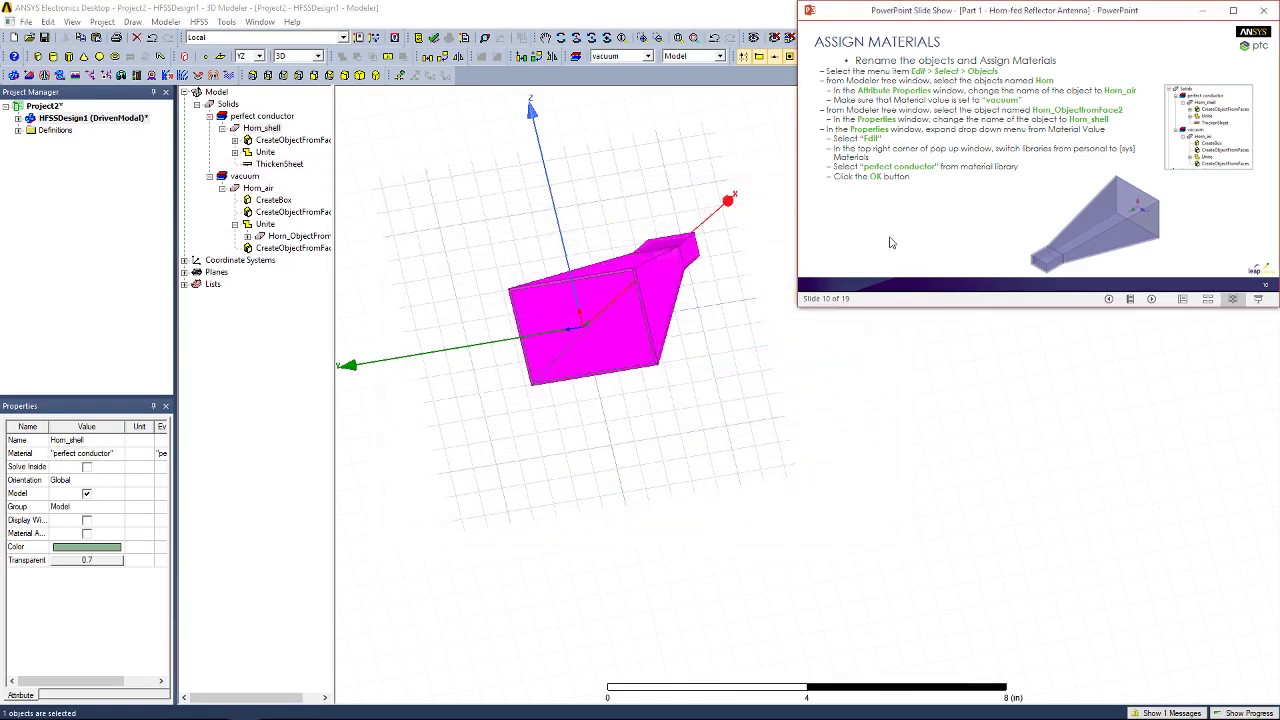
{"action": "left_click", "coordinate": [891, 242]}
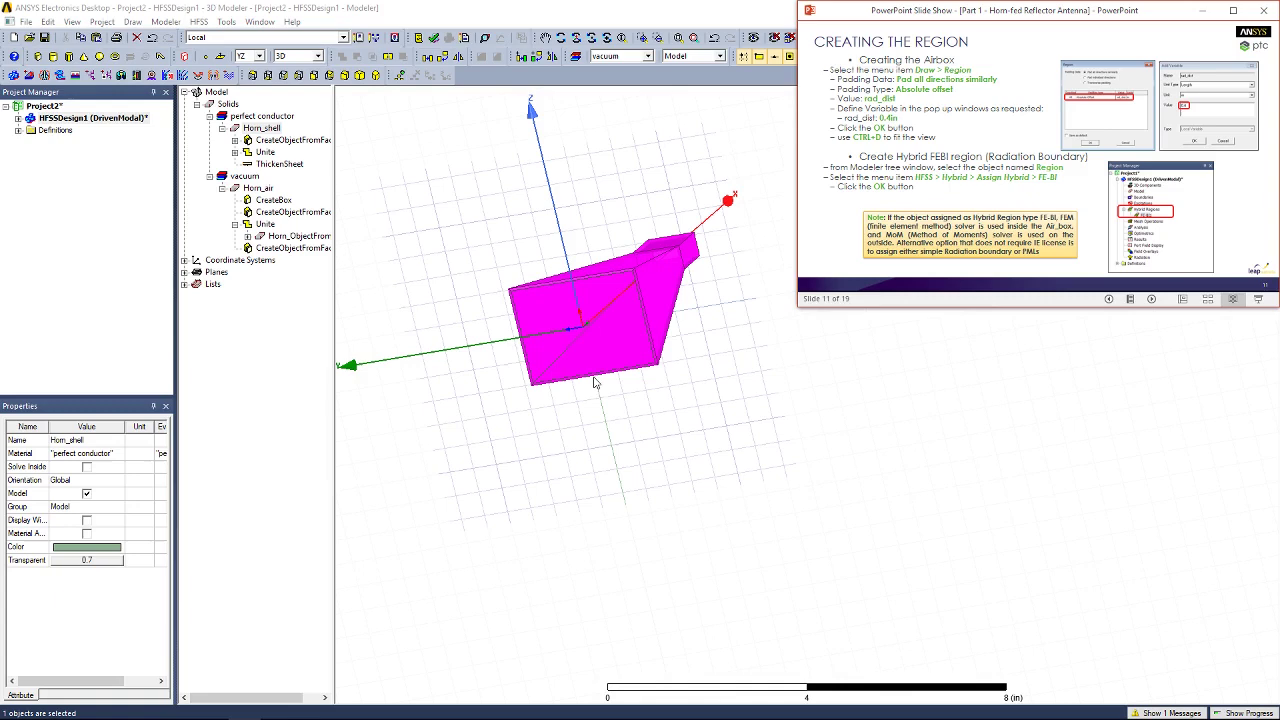
{"action": "left_click", "coordinate": [476, 434]}
{"action": "mouse_move", "coordinate": [480, 434]}
{"action": "left_mouse_down", "text": "alt"}
{"action": "mouse_move", "coordinate": [491, 423]}
{"action": "mouse_move", "coordinate": [480, 414]}
{"action": "left_mouse_up", "text": "alt"}
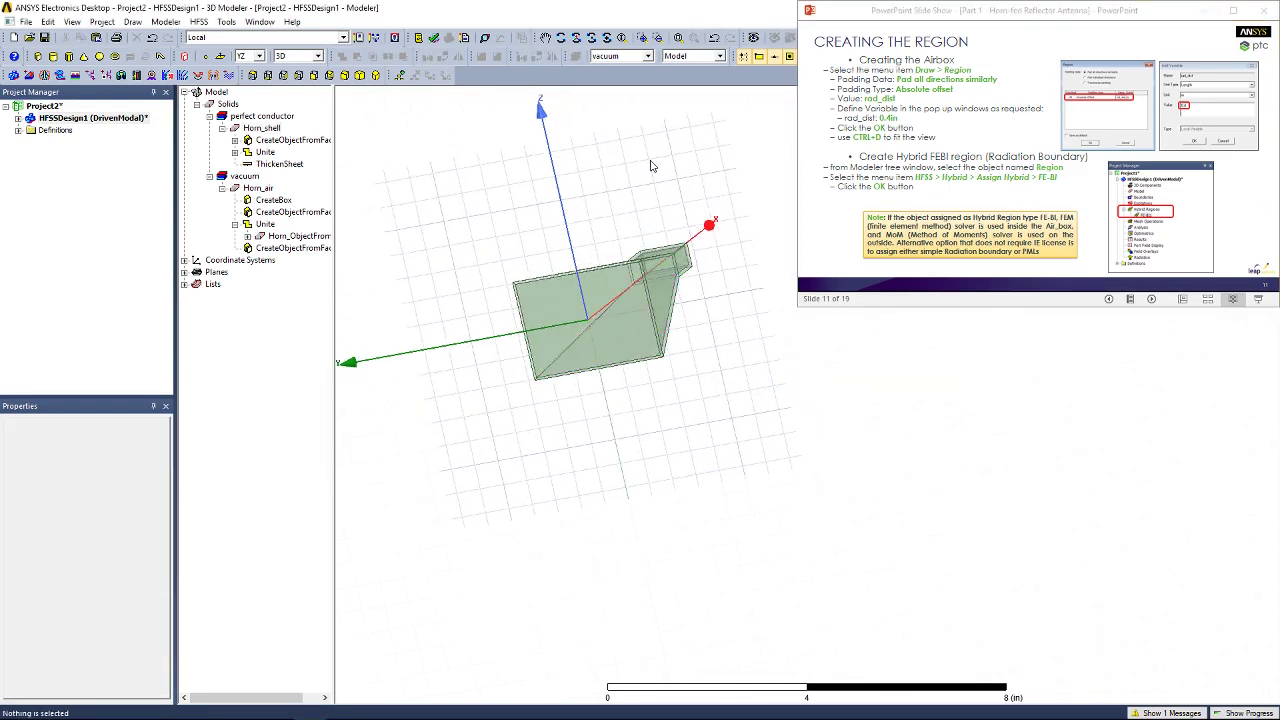
Create a Region with absolute offset padding rad_dist, defined as 0.4 in.
{"action": "left_click_drag", "start_coordinate": [533, 468], "coordinate": [540, 440], "text": "alt"}
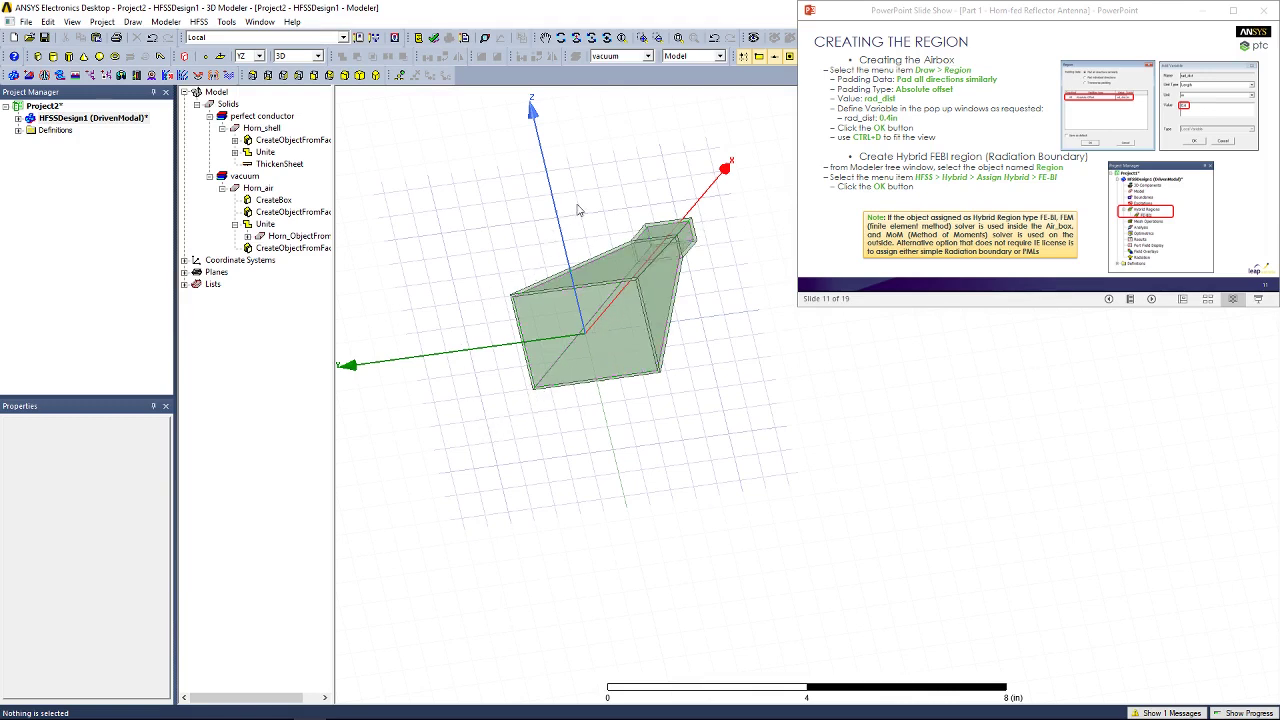
{"action": "left_click", "coordinate": [184, 57]}
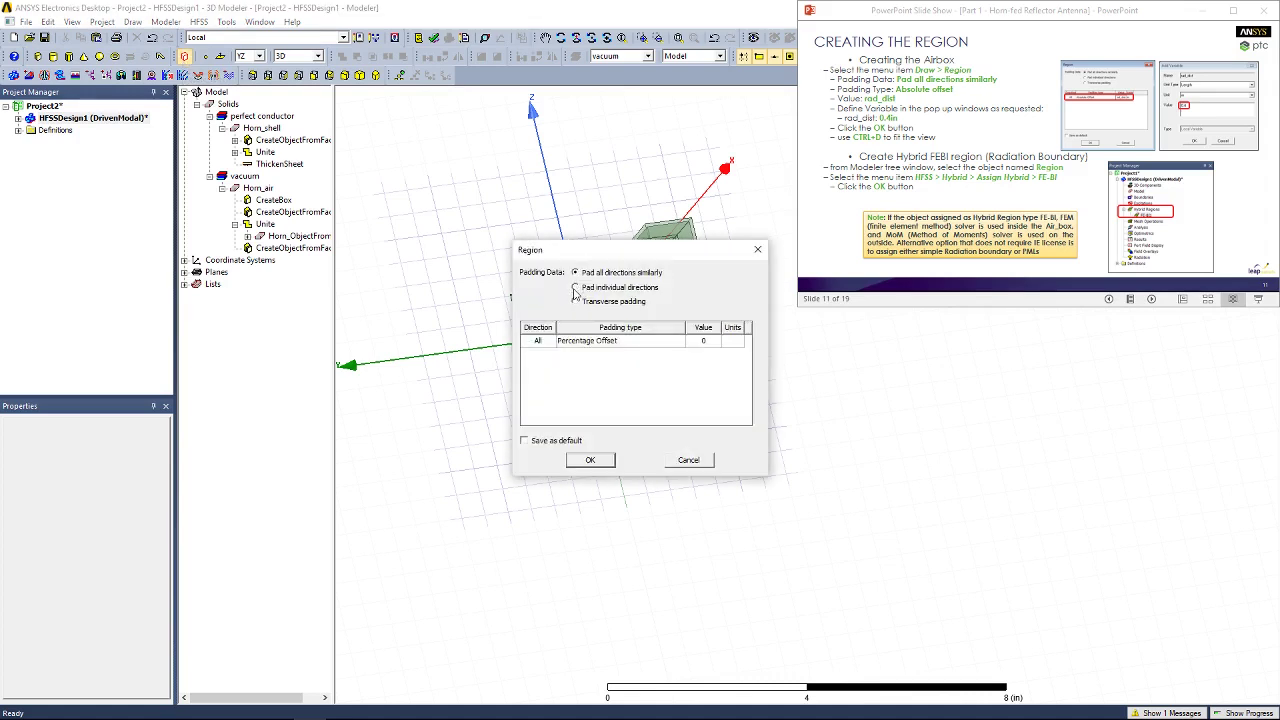
{"action": "left_click", "coordinate": [602, 341]}
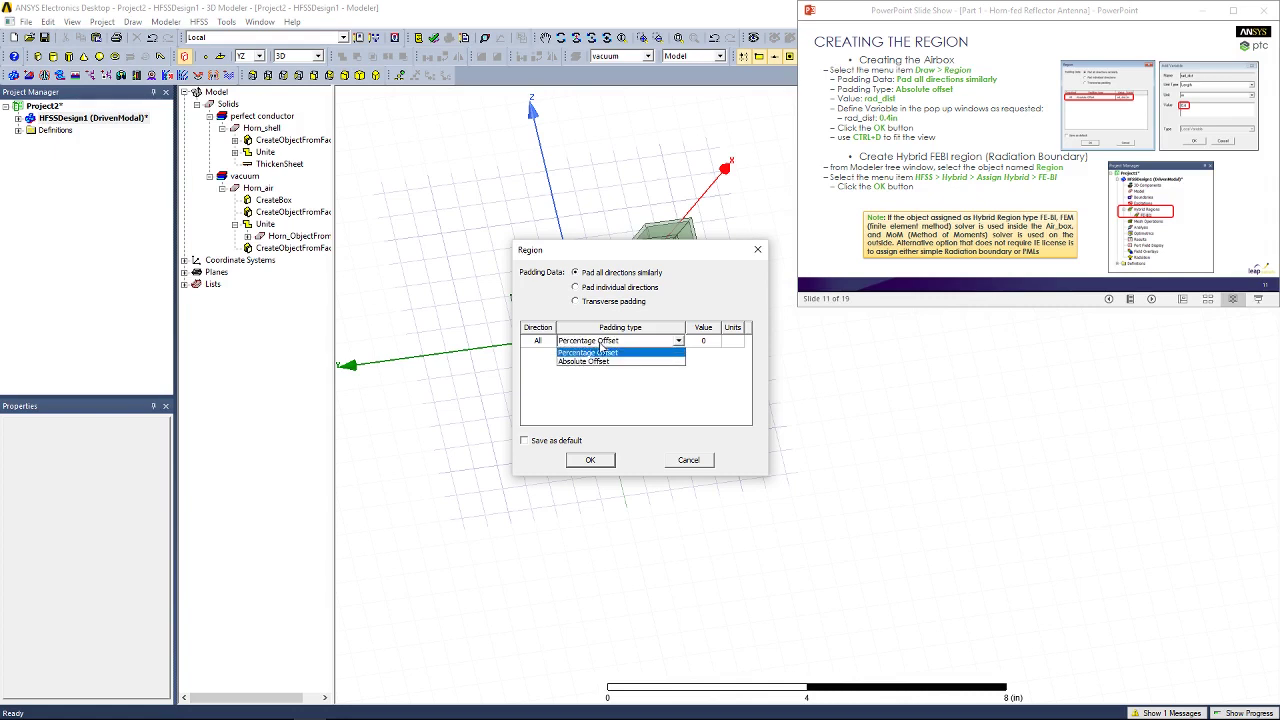
{"action": "left_click", "coordinate": [585, 361]}
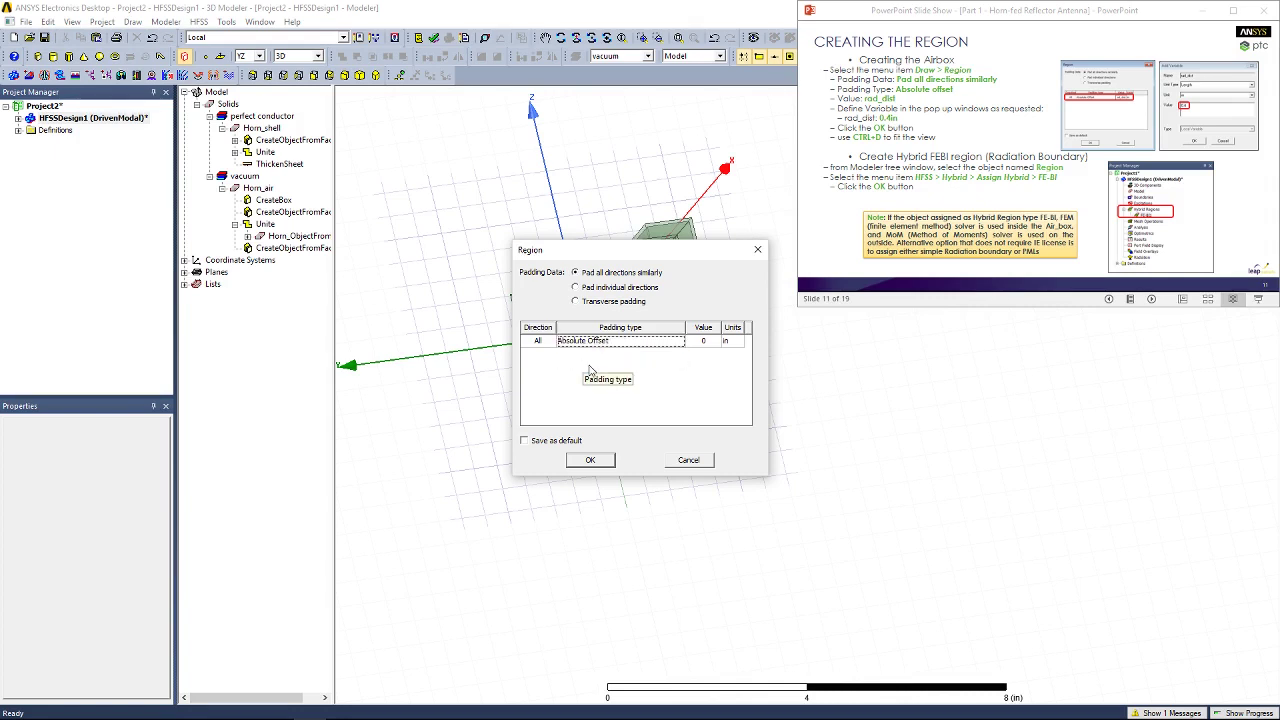
{"action": "left_click", "coordinate": [709, 341]}
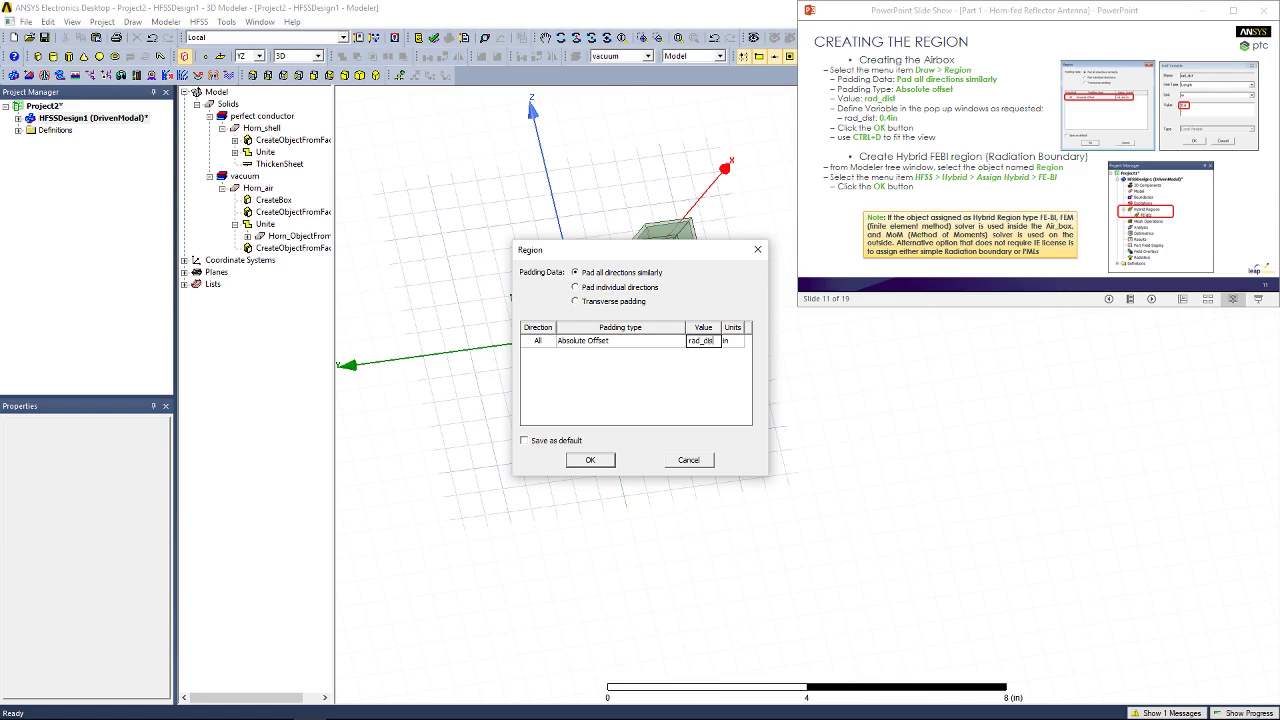
{"action": "key", "text": "Return"}
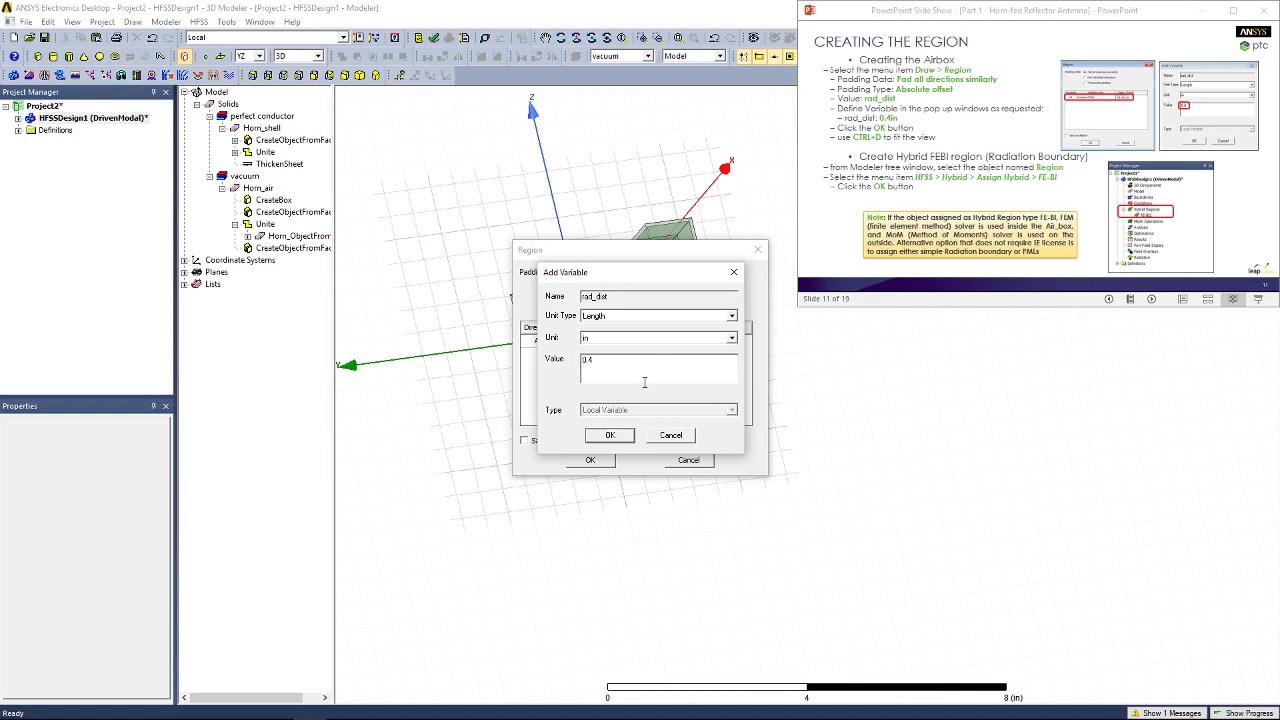
{"action": "left_click", "coordinate": [609, 436]}
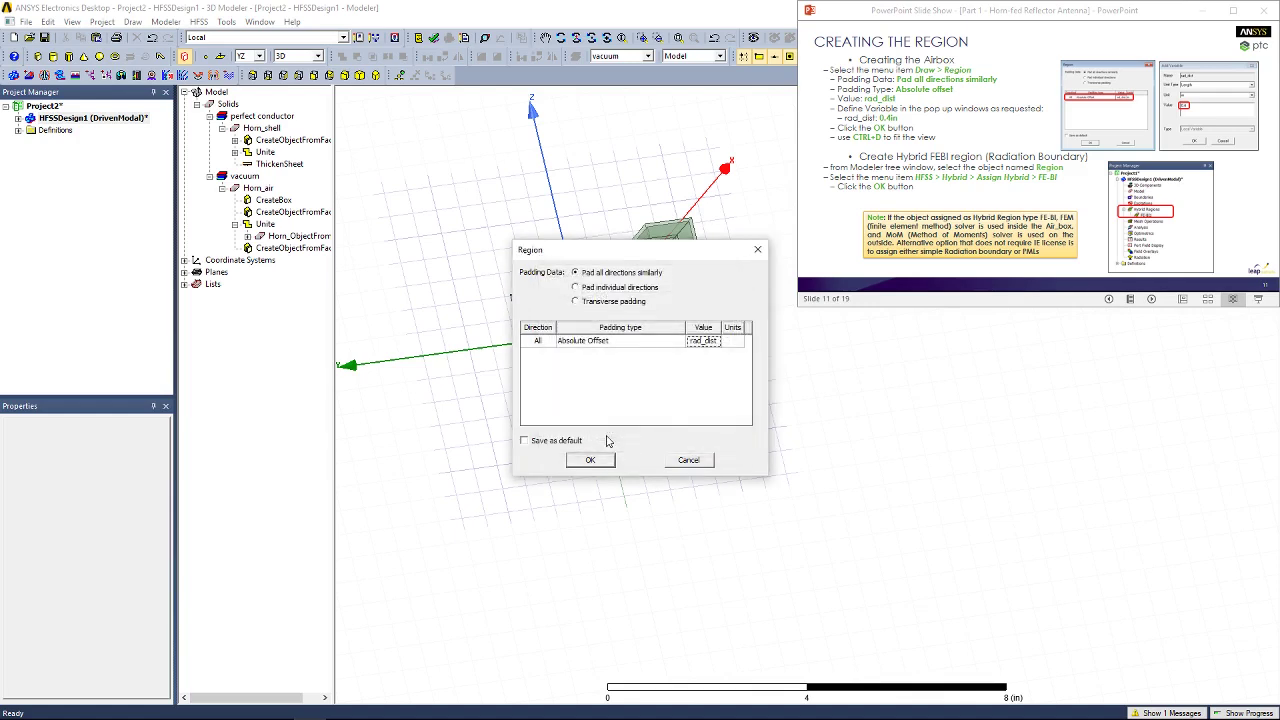
{"action": "left_click", "coordinate": [601, 460]}
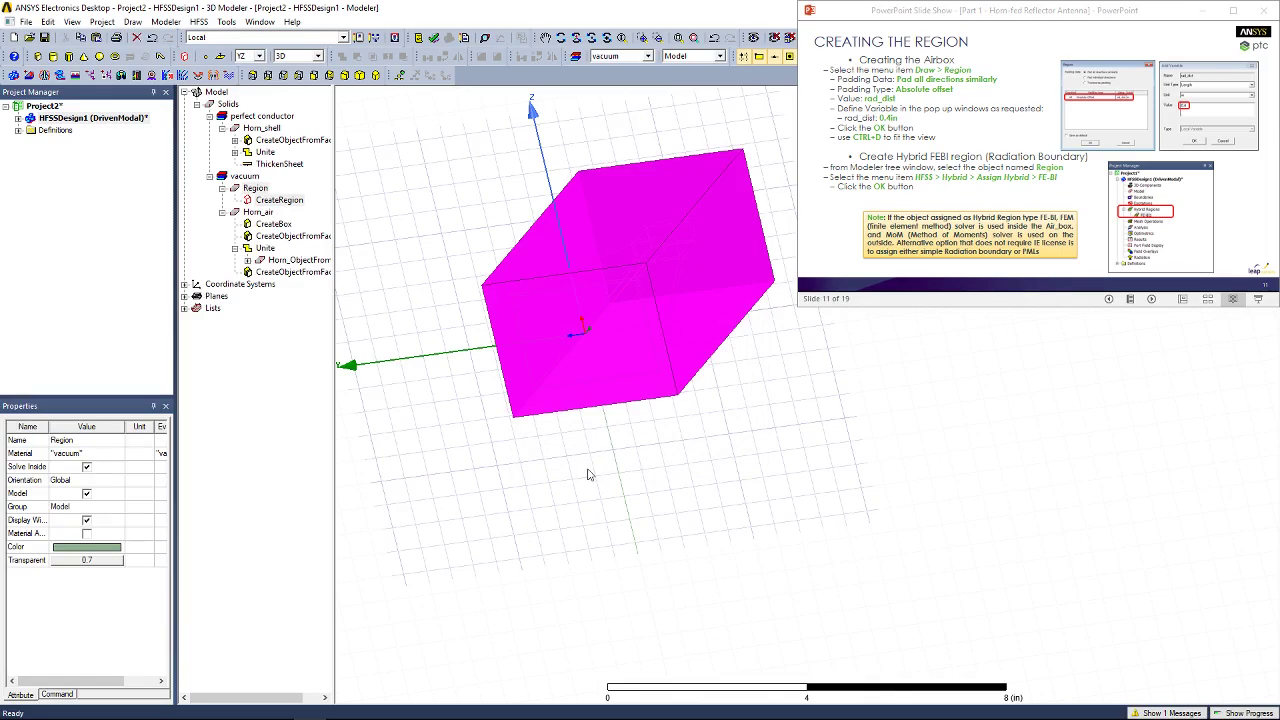
Orbit around the horn to inspect it inside the region box.
{"action": "left_click", "coordinate": [588, 474]}
{"action": "left_click_drag", "start_coordinate": [609, 339], "coordinate": [612, 455], "text": "alt"}
{"action": "left_click_drag", "start_coordinate": [640, 295], "coordinate": [659, 191], "text": "alt"}
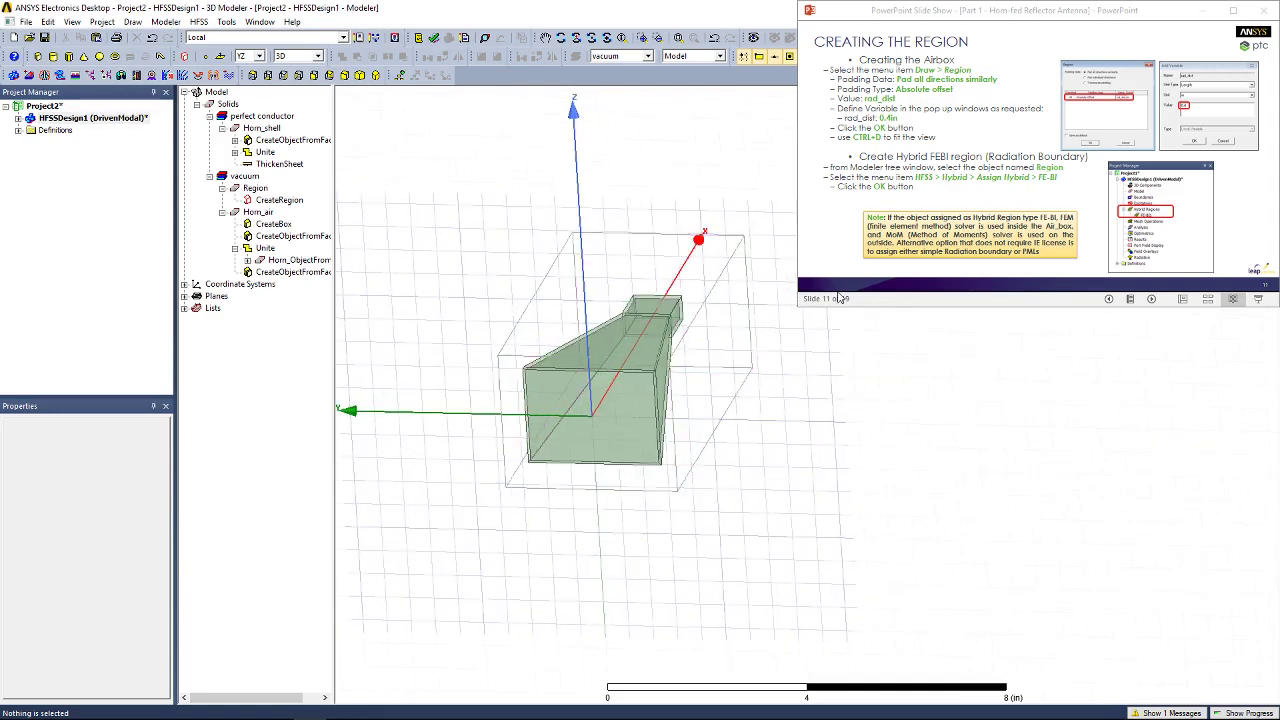
{"action": "left_click_drag", "start_coordinate": [840, 297], "coordinate": [863, 399], "text": "alt"}
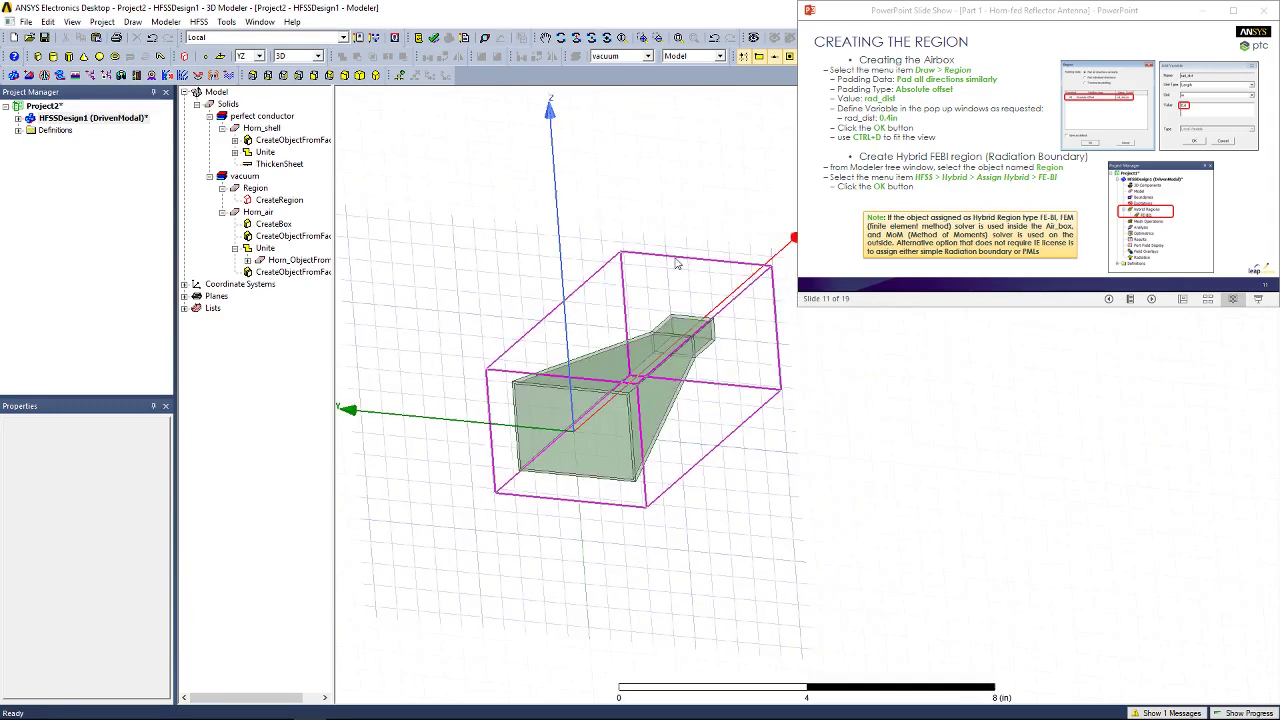
{"action": "left_click_drag", "start_coordinate": [670, 266], "coordinate": [594, 401], "text": "alt"}
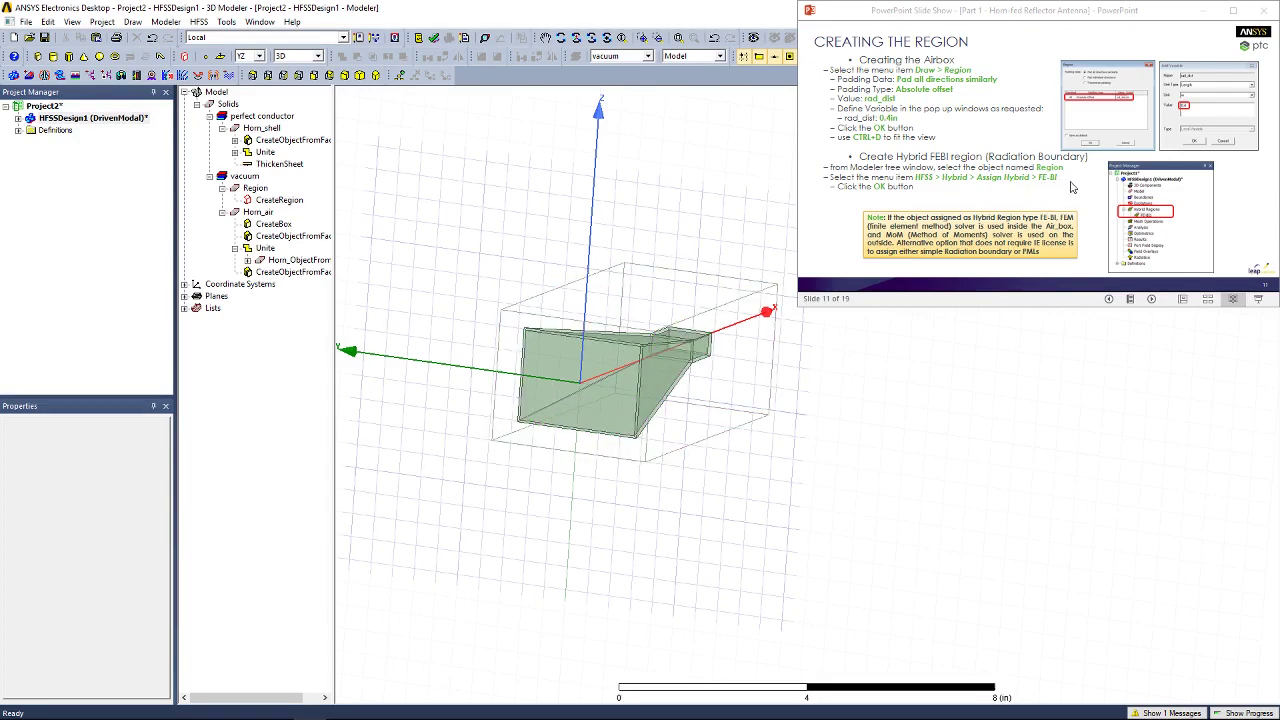
Assign the Region as an FE-BI hybrid region with the default name FE-BI1.
{"action": "left_click", "coordinate": [642, 311]}
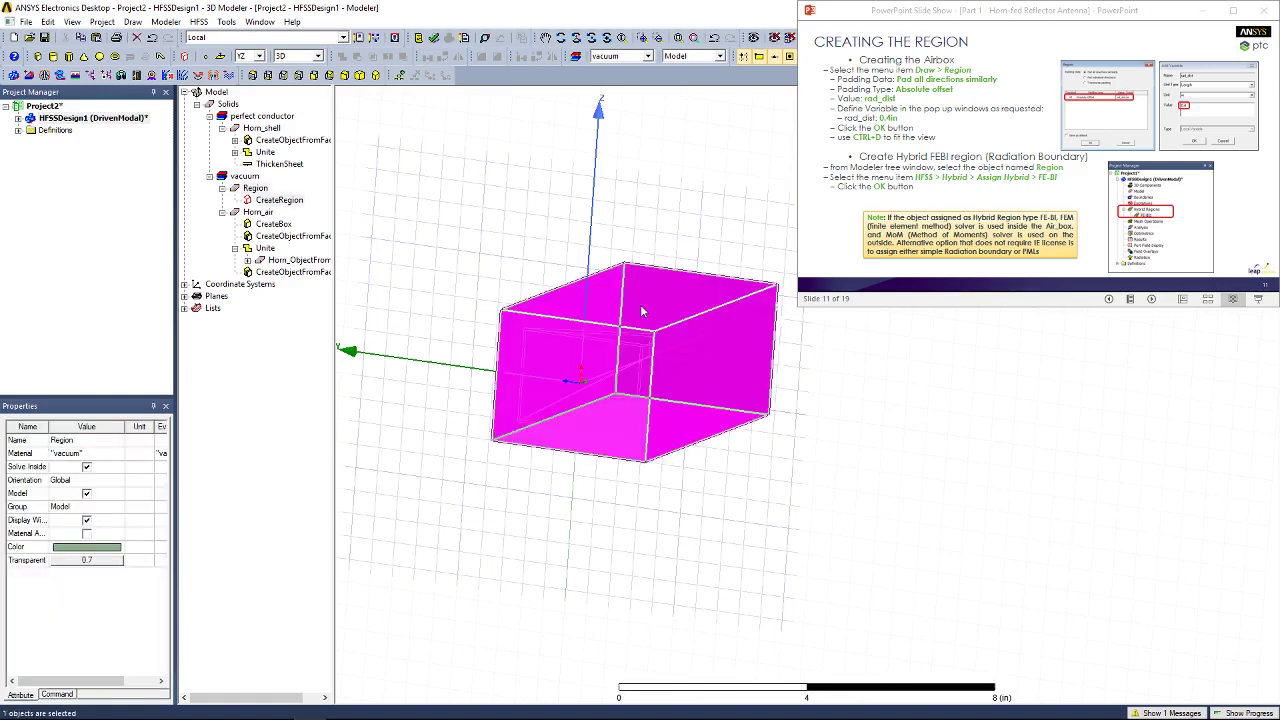
{"action": "left_click", "coordinate": [199, 22]}
{"action": "mouse_move", "coordinate": [330, 242]}
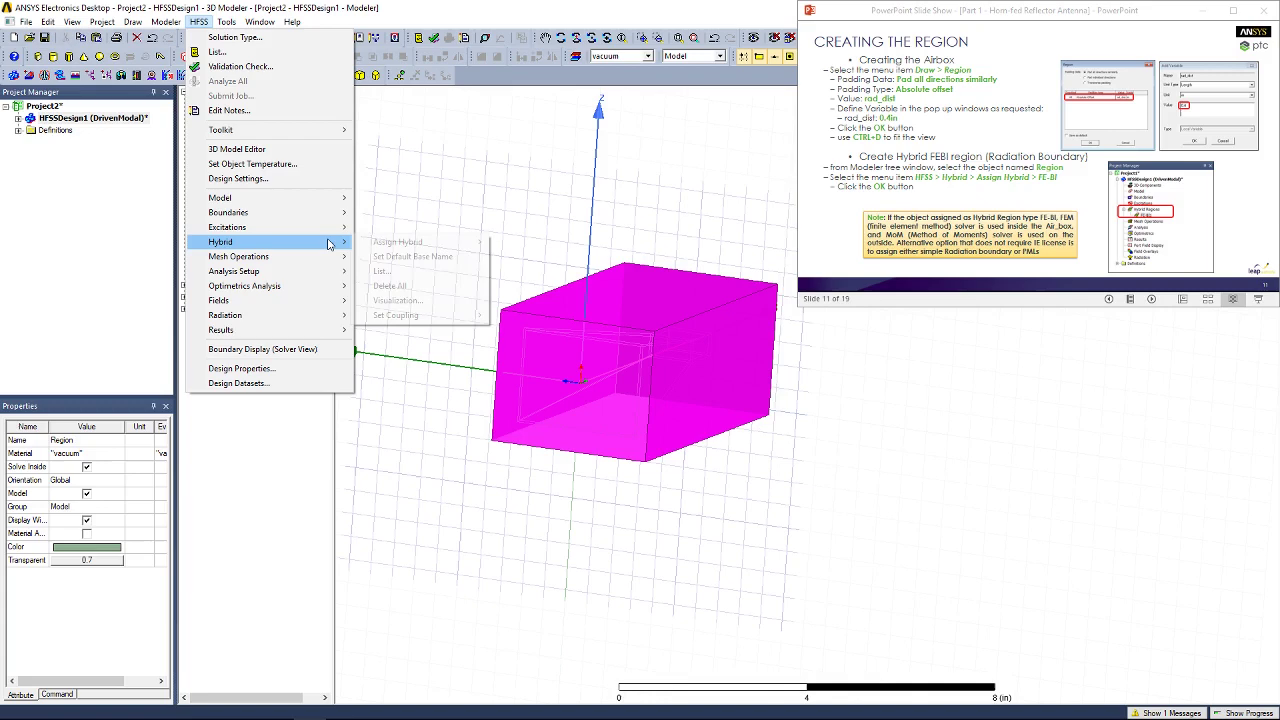
{"action": "mouse_move", "coordinate": [428, 242]}
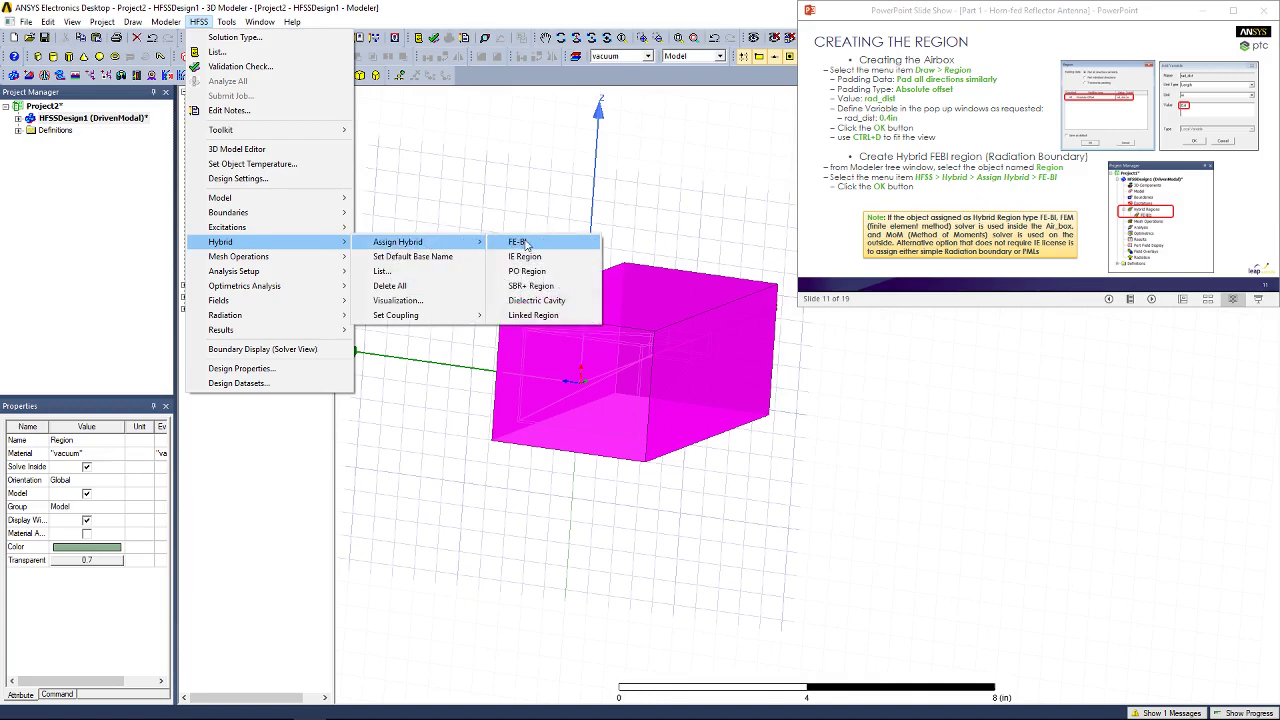
{"action": "left_click", "coordinate": [537, 244]}
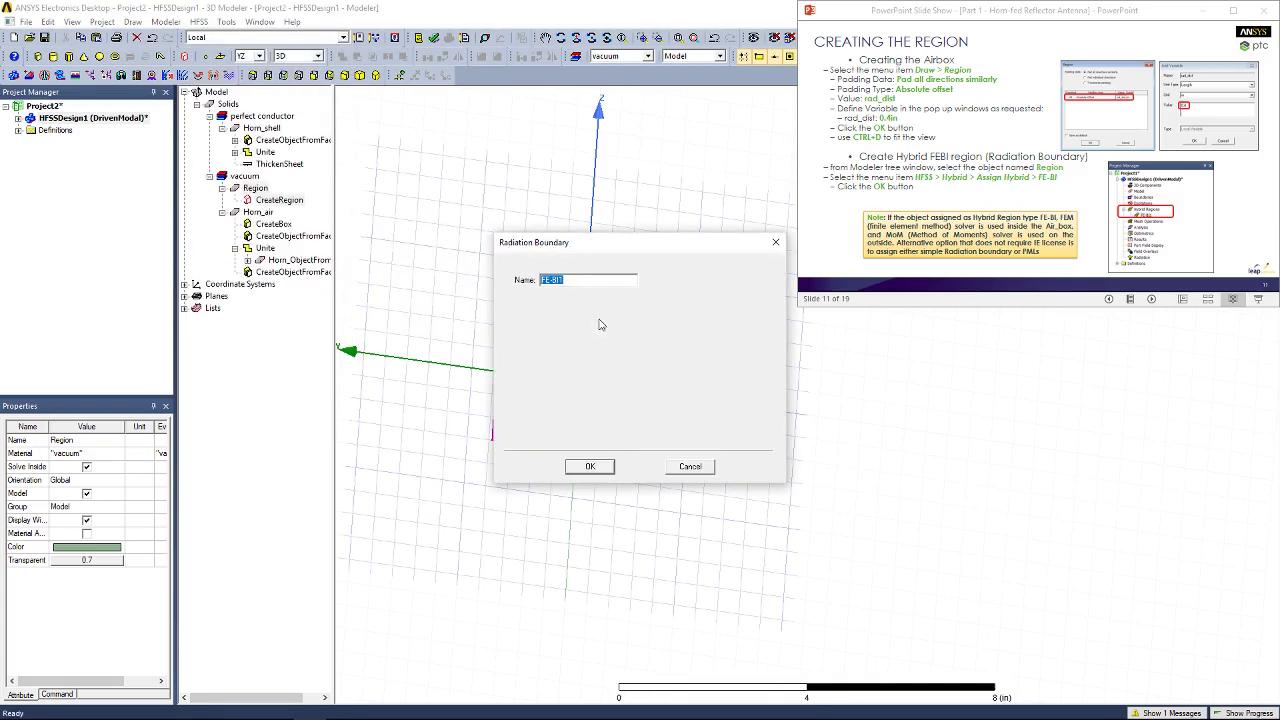
{"action": "left_click", "coordinate": [590, 466]}
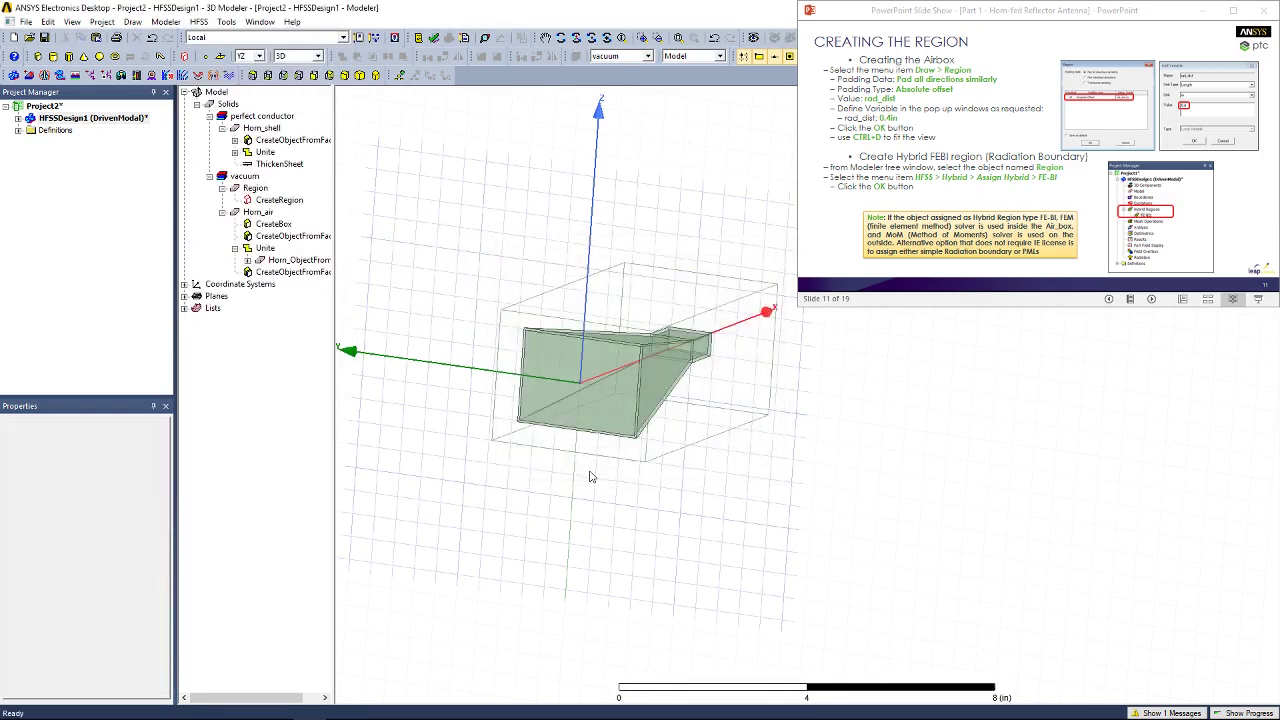
Expand the project tree to view FE-BI1's properties and advance to the Port Setup slide.
{"action": "double_click", "coordinate": [24, 120]}
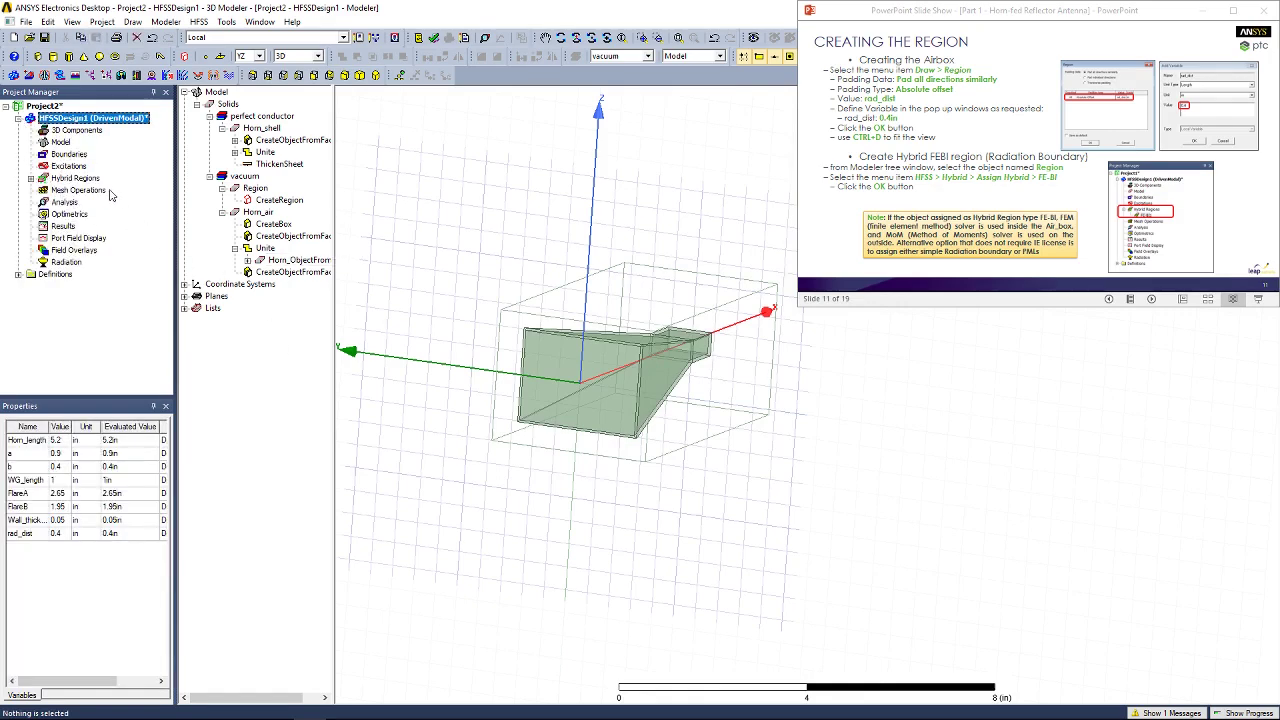
{"action": "left_click", "coordinate": [31, 179]}
{"action": "left_click", "coordinate": [74, 190]}
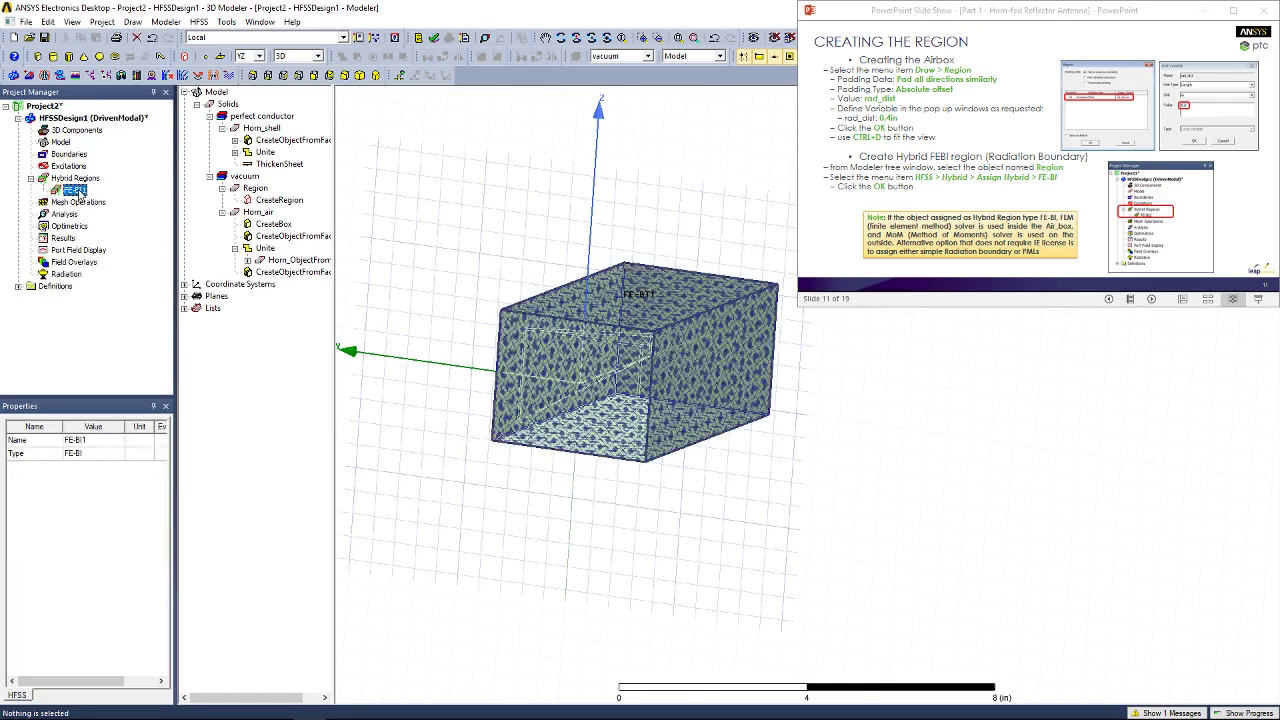
{"action": "left_click", "coordinate": [1000, 182]}
{"action": "left_click", "coordinate": [1008, 178]}
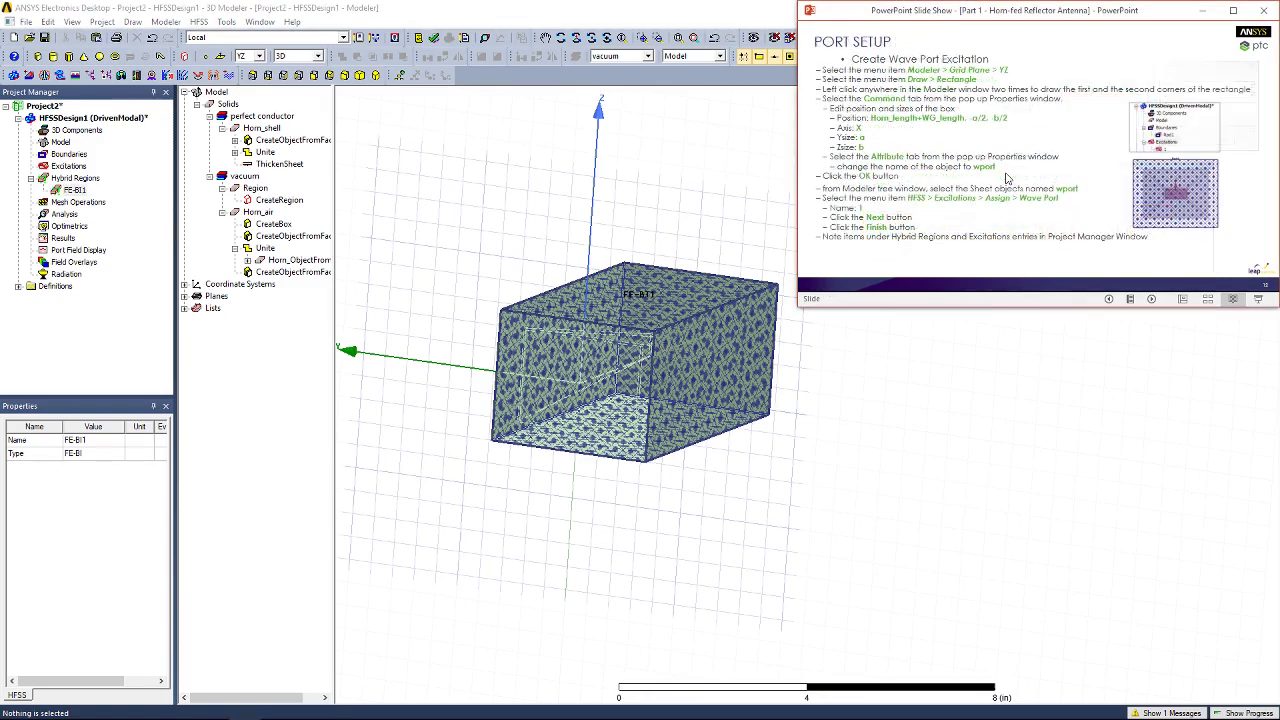
Reorient the horn view and set the drawing grid plane to YZ.
{"action": "left_click", "coordinate": [665, 365]}
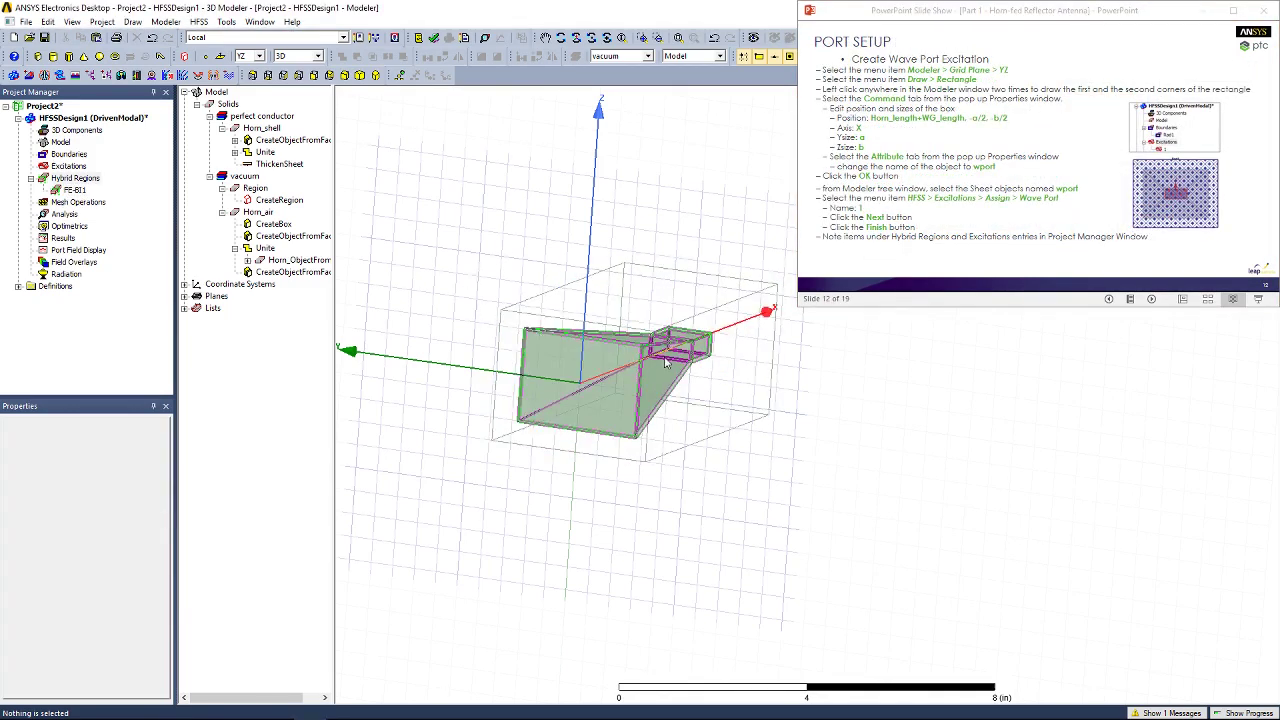
{"action": "left_click_drag", "start_coordinate": [665, 365], "coordinate": [890, 400], "text": "alt"}
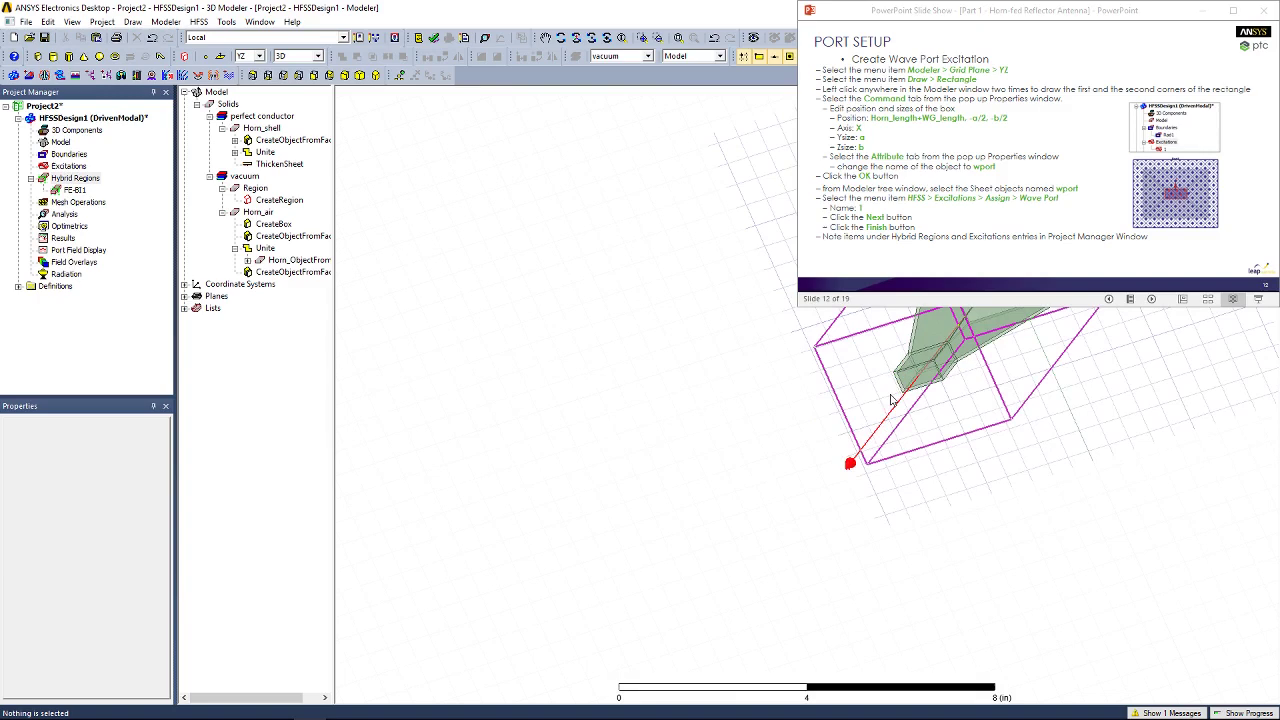
{"action": "left_click_drag", "start_coordinate": [1006, 471], "coordinate": [570, 550], "text": "shift"}
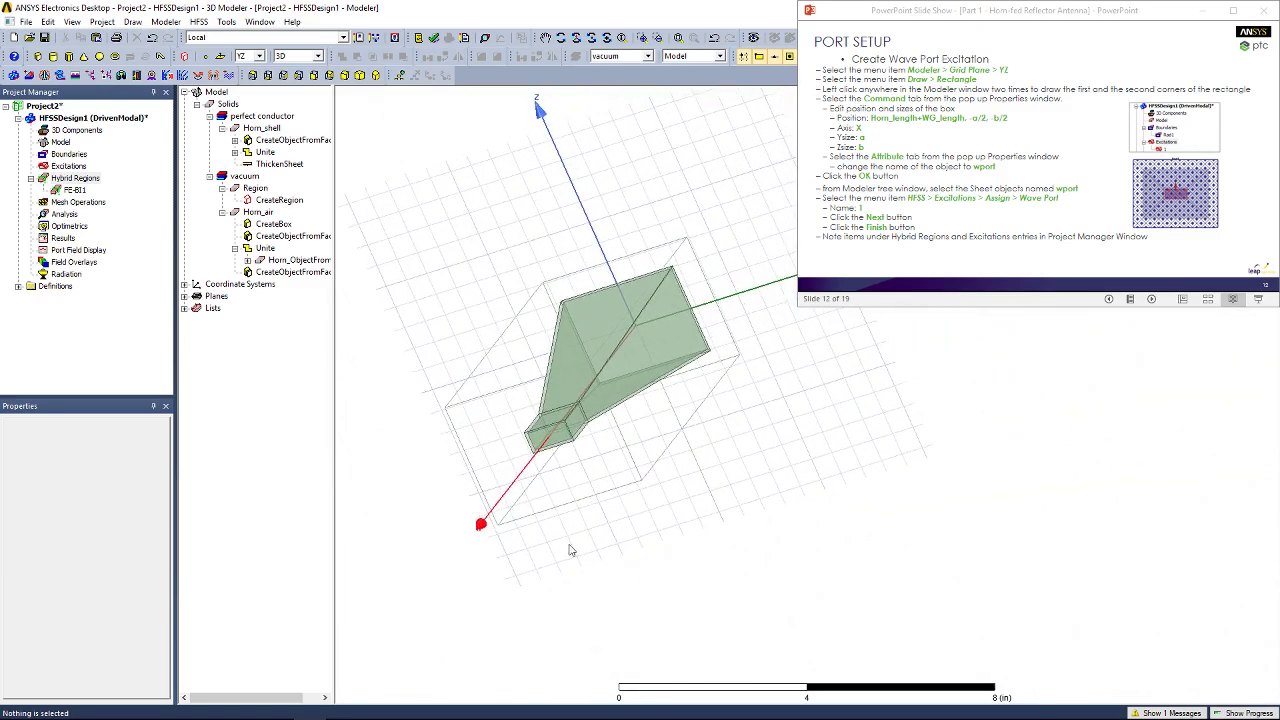
{"action": "left_click_drag", "start_coordinate": [363, 304], "coordinate": [430, 195], "text": "alt"}
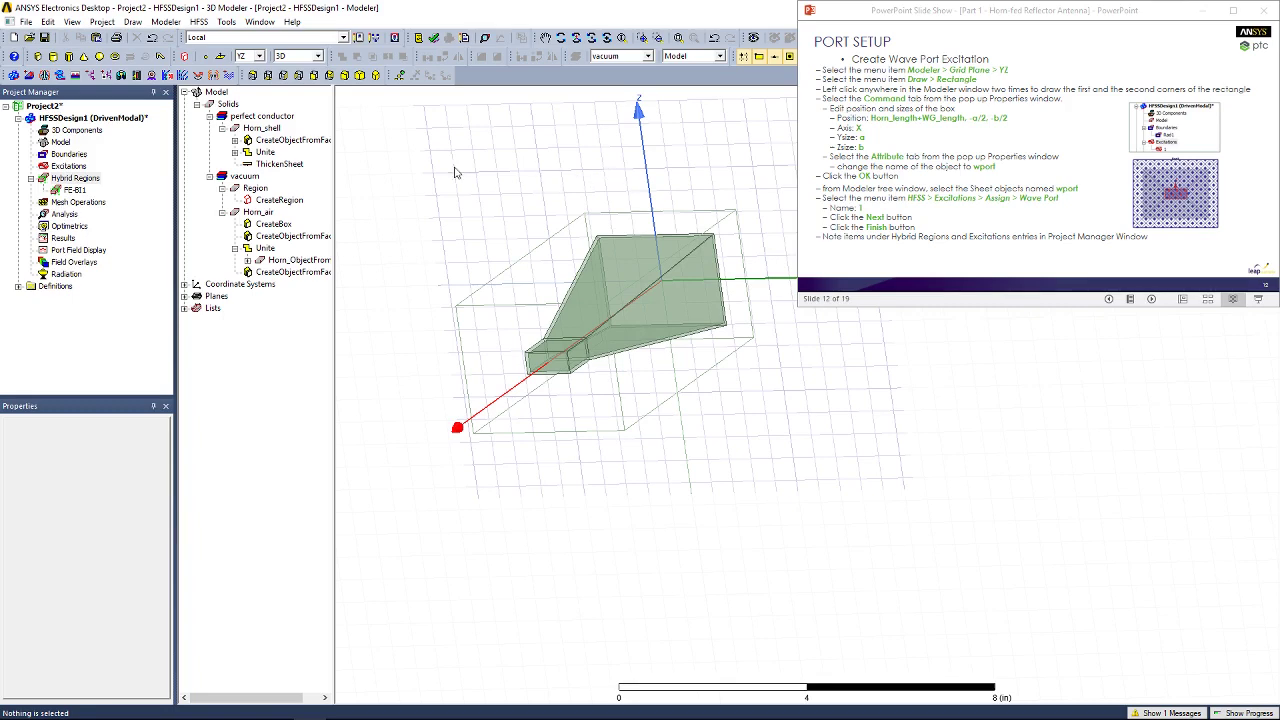
{"action": "left_click", "coordinate": [166, 22]}
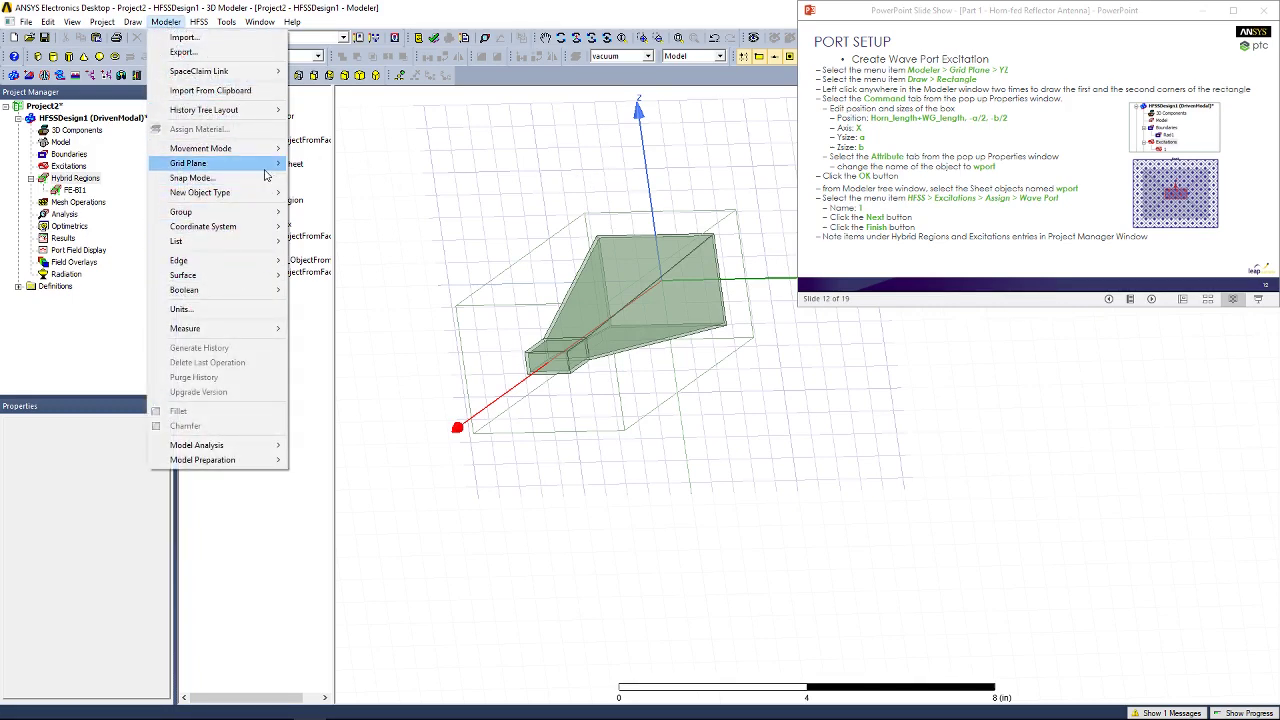
{"action": "mouse_move", "coordinate": [250, 163]}
{"action": "left_click", "coordinate": [314, 178]}
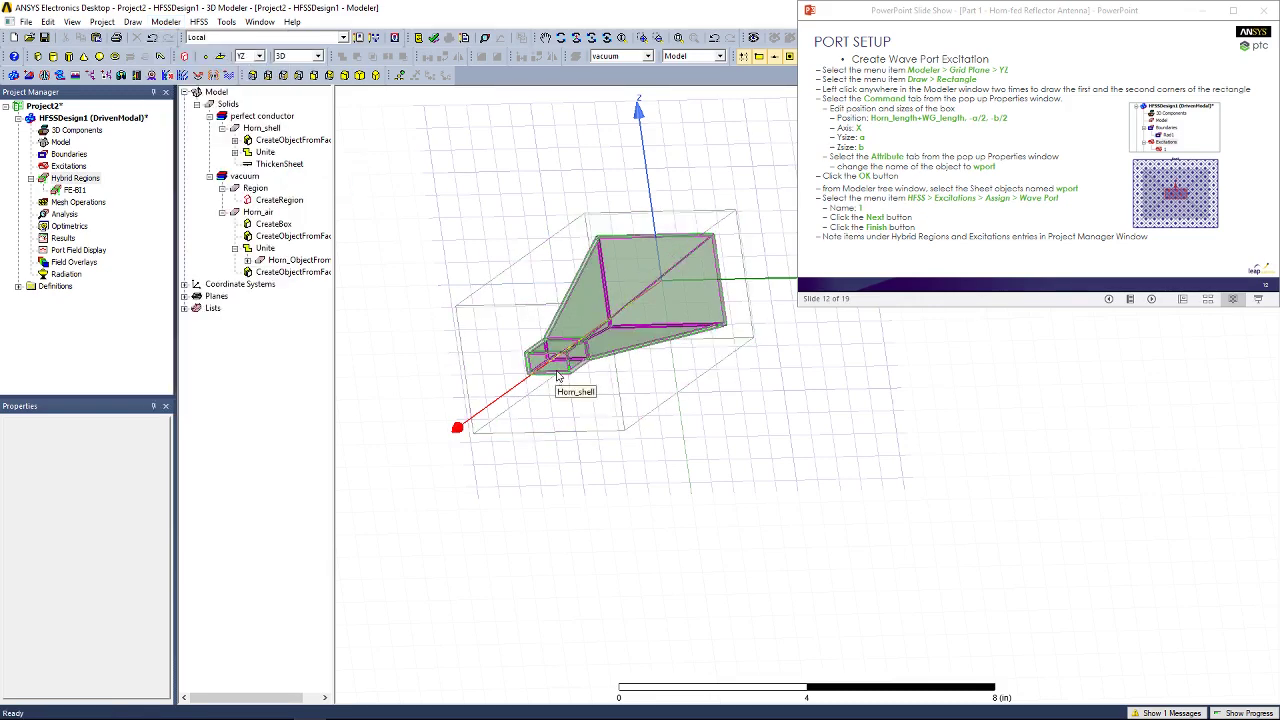
Draw a rectangle positioned at Horn_length+WG_length, -a/2, -b/2 with Y size a and Z size b.
{"action": "left_click", "coordinate": [136, 23]}
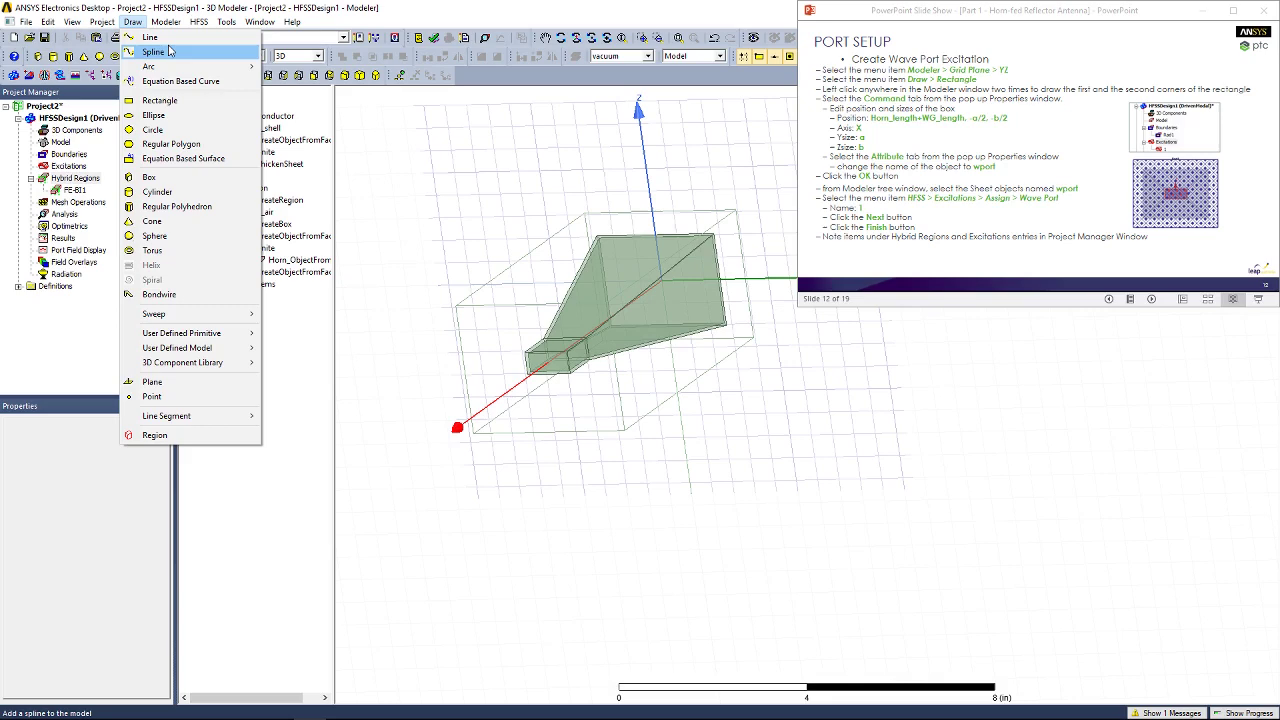
{"action": "left_click", "coordinate": [160, 101]}
{"action": "left_click", "coordinate": [476, 192]}
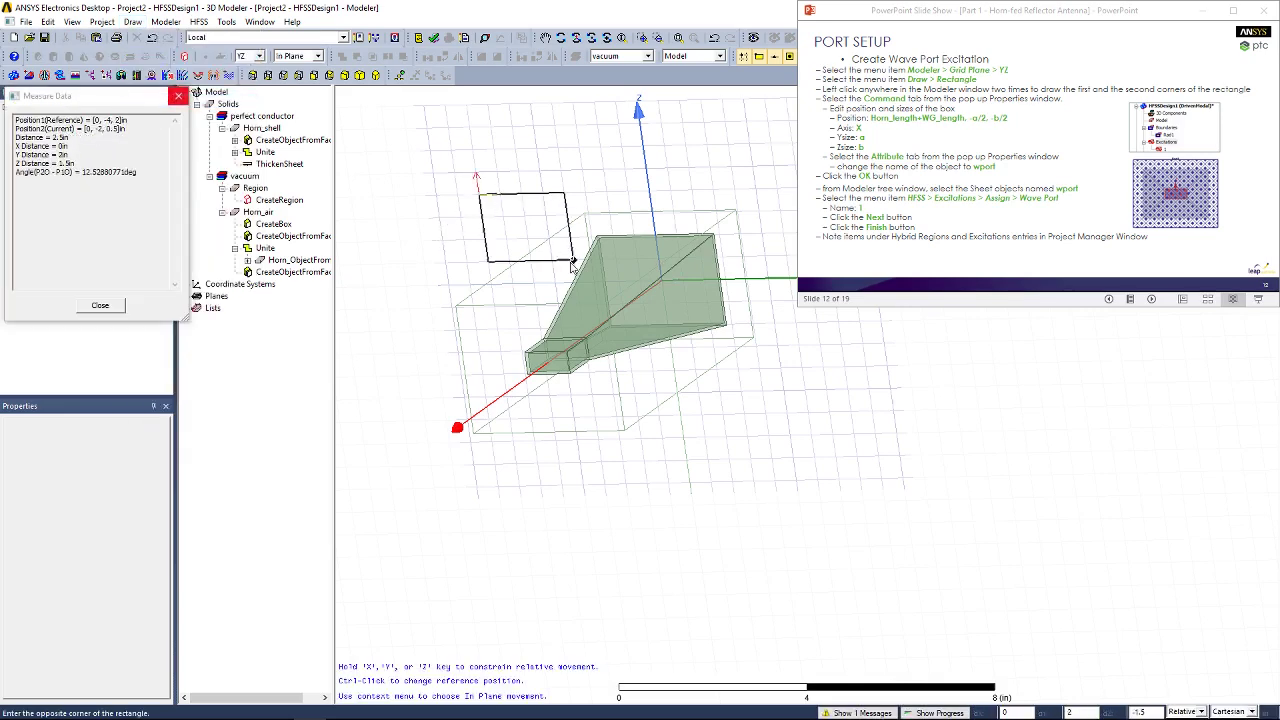
{"action": "left_click", "coordinate": [545, 283]}
{"action": "left_click", "coordinate": [503, 321]}
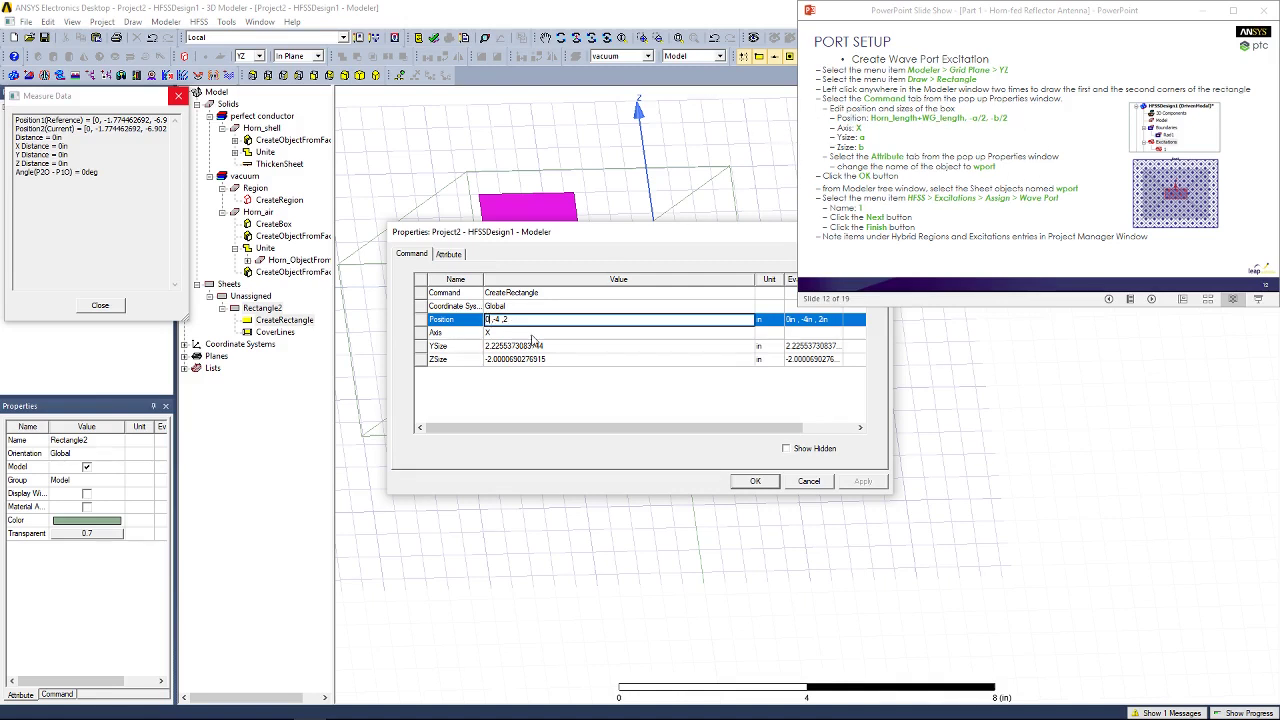
{"action": "type", "text": "Horn_length+WG_length"}
{"action": "left_click", "coordinate": [513, 345]}
{"action": "type", "text": "a"}
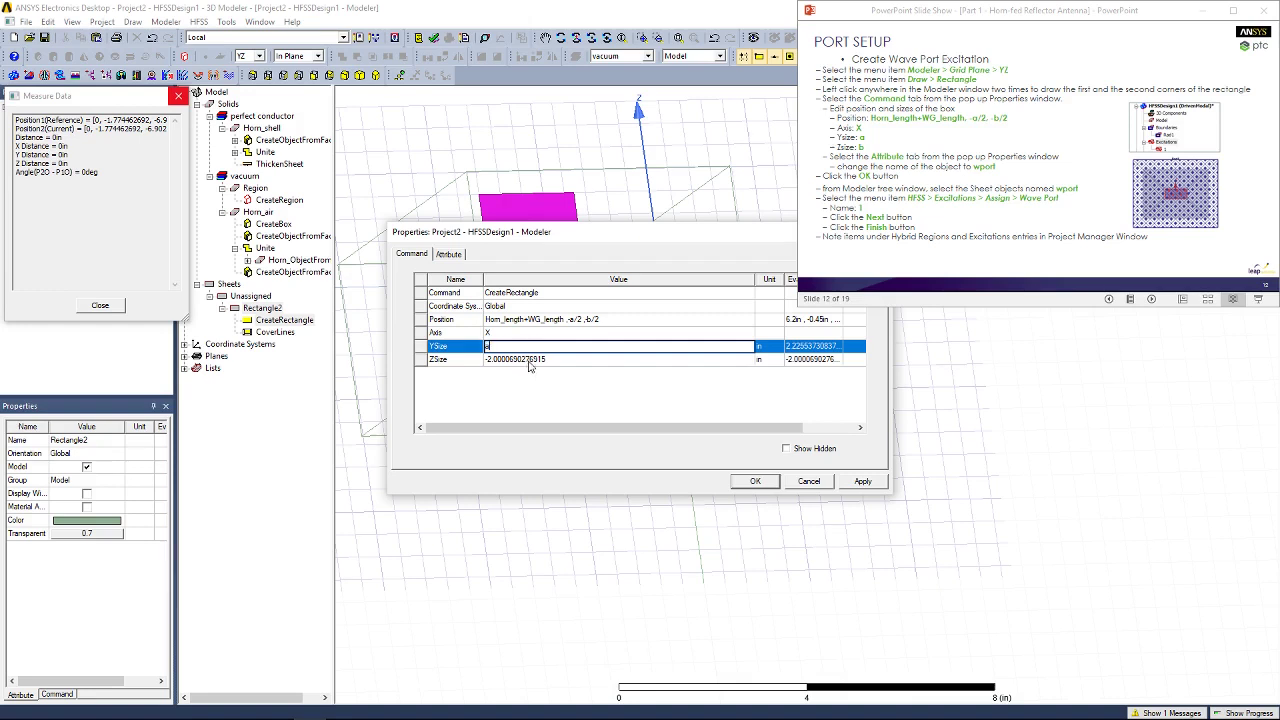
{"action": "left_click", "coordinate": [525, 360]}
{"action": "type", "text": "b"}
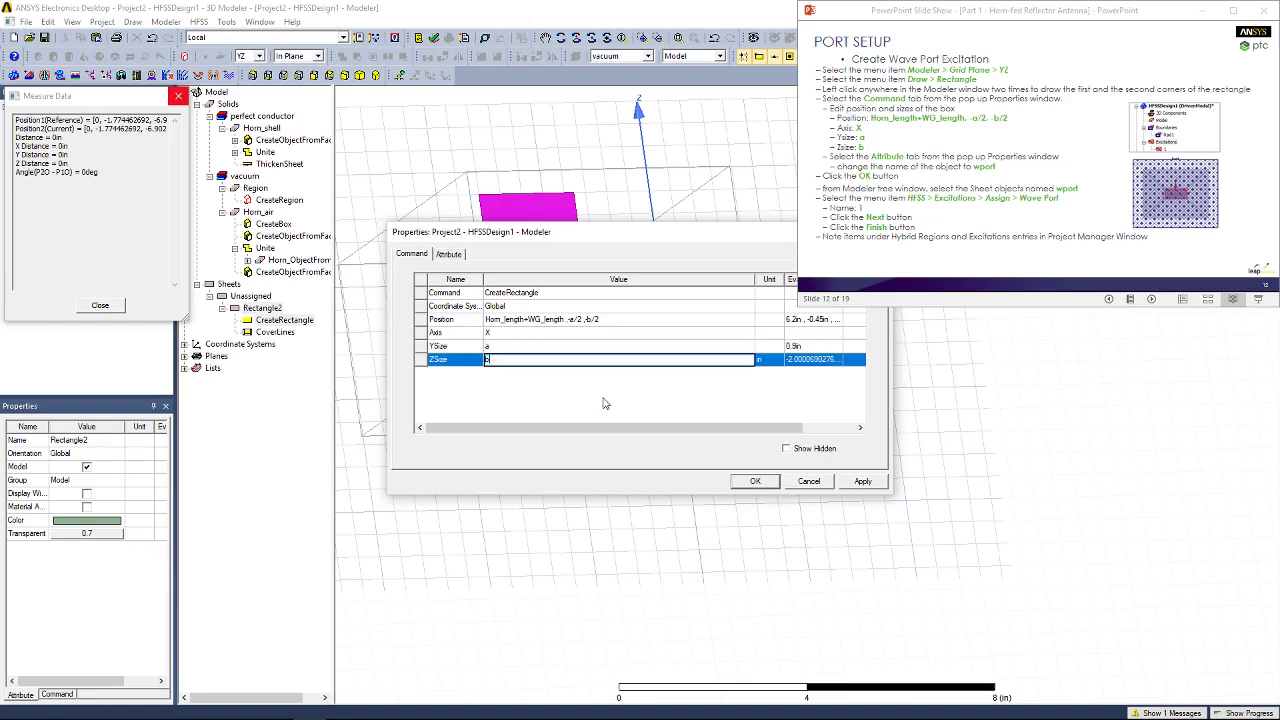
{"action": "left_click", "coordinate": [860, 481]}
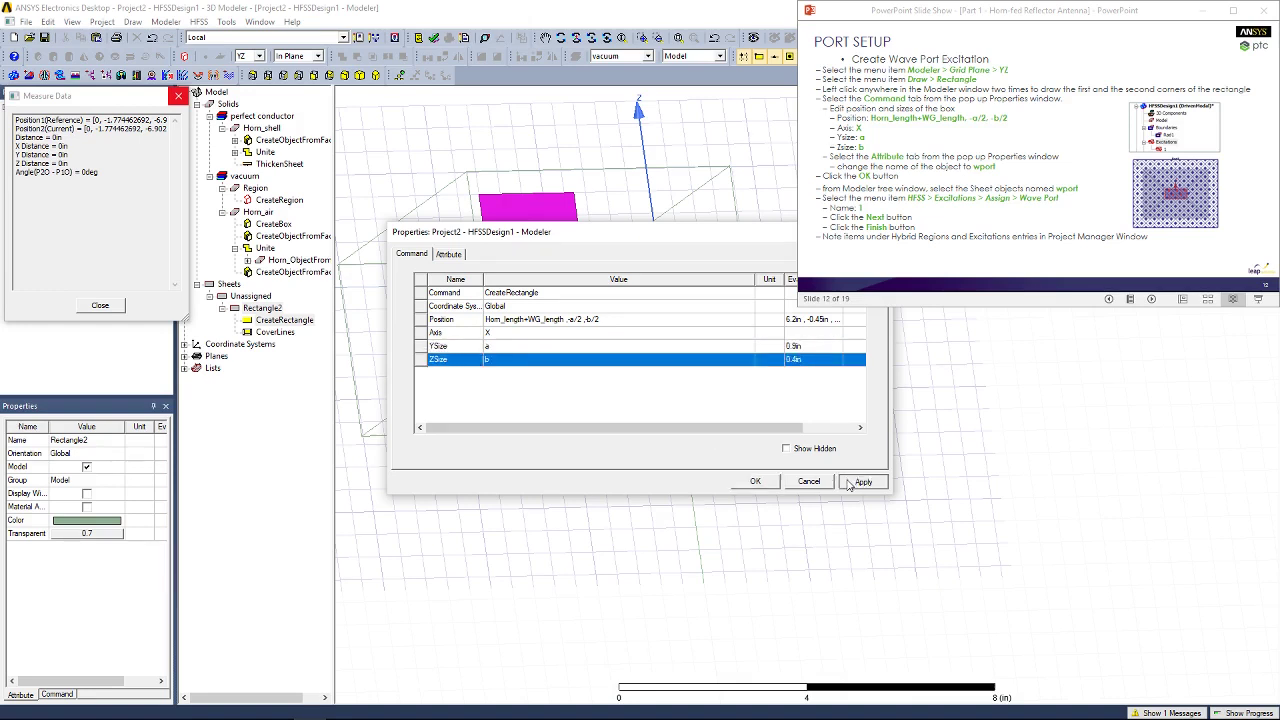
Name the rectangle wport.
{"action": "left_click", "coordinate": [448, 254]}
{"action": "left_click", "coordinate": [505, 293]}
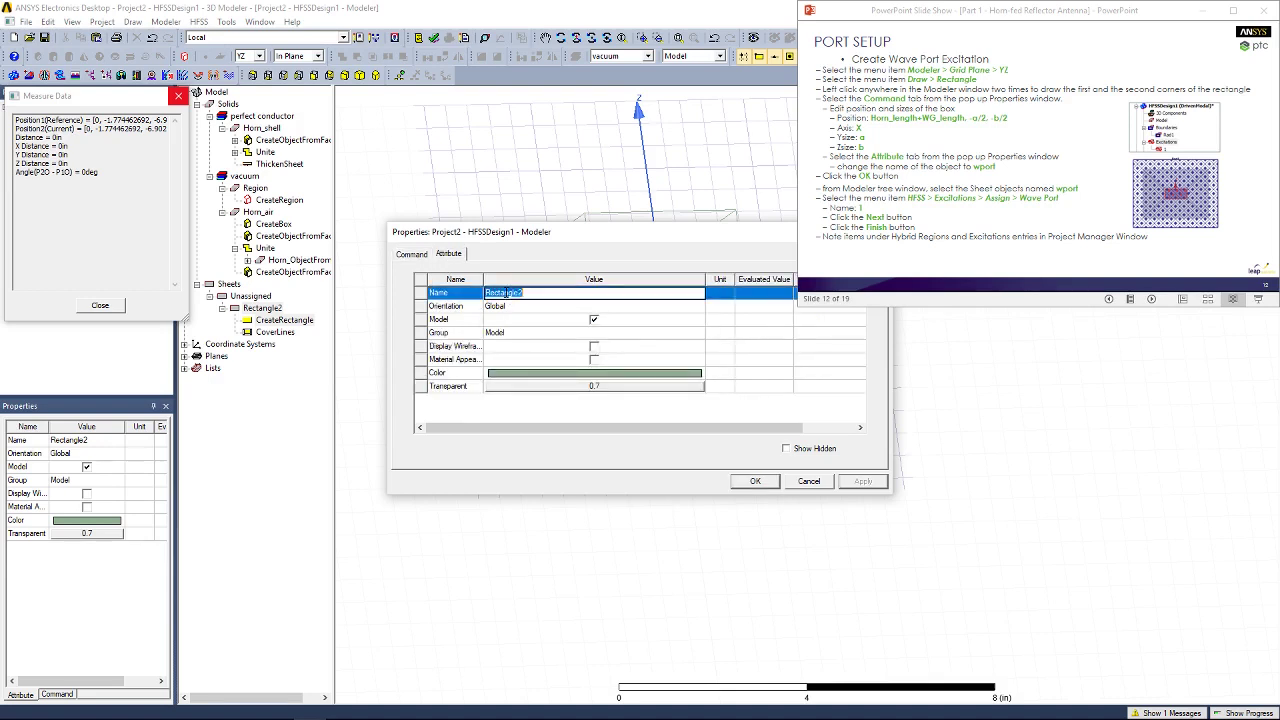
{"action": "type", "text": "wo"}
{"action": "left_click", "coordinate": [756, 481]}
{"action": "left_click_drag", "start_coordinate": [606, 428], "coordinate": [505, 425], "text": "alt"}
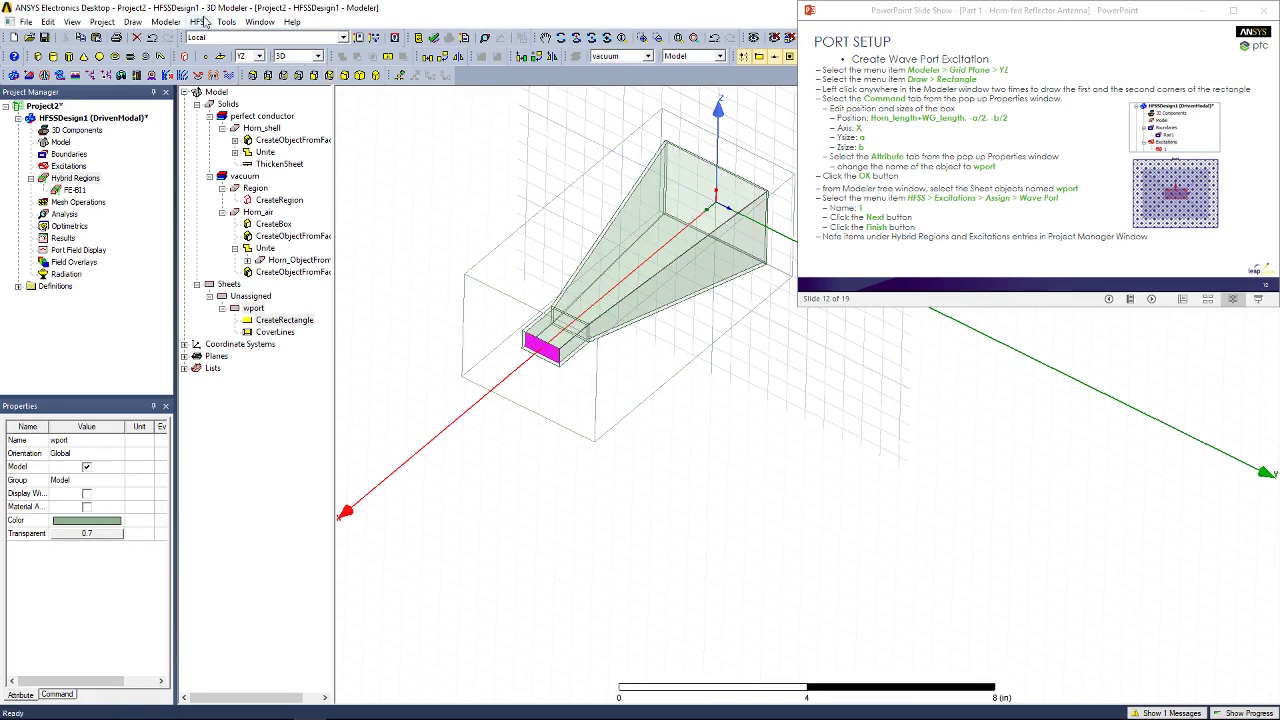
Assign the wport sheet as a wave port with default general and mode settings.
{"action": "key", "text": "alt+s"}
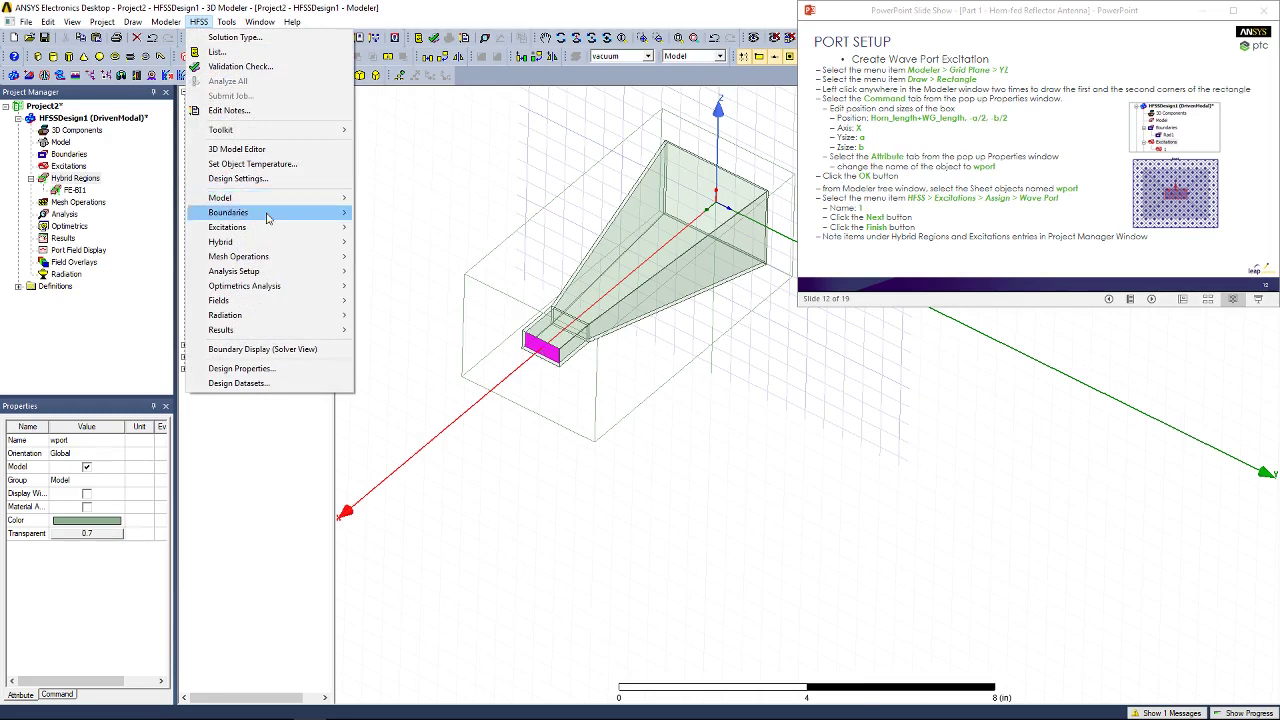
{"action": "mouse_move", "coordinate": [268, 227]}
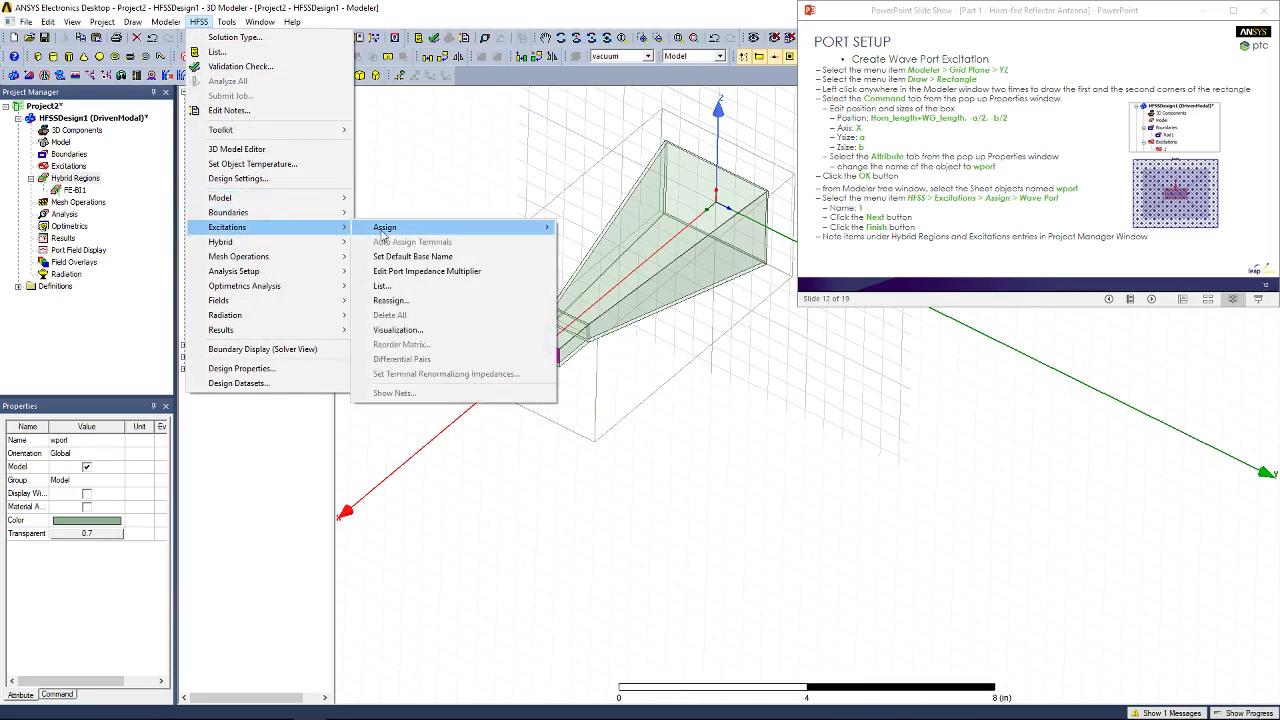
{"action": "mouse_move", "coordinate": [386, 234]}
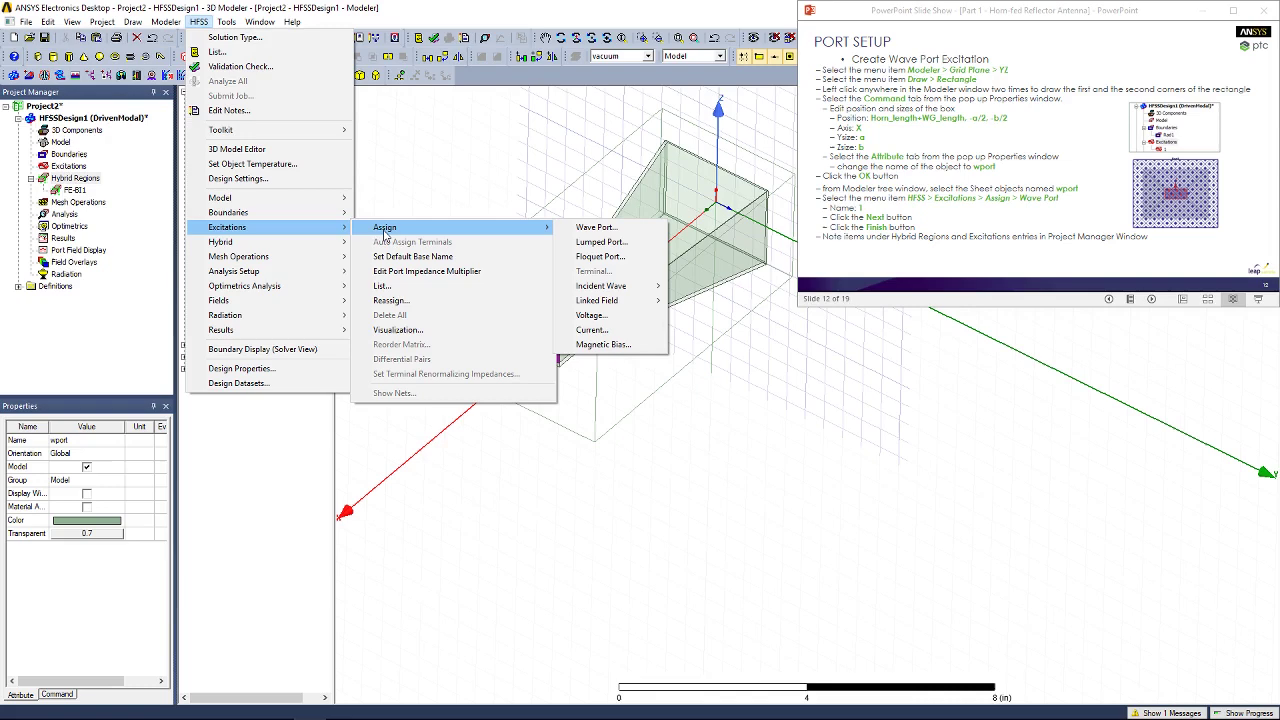
{"action": "left_click", "coordinate": [566, 230]}
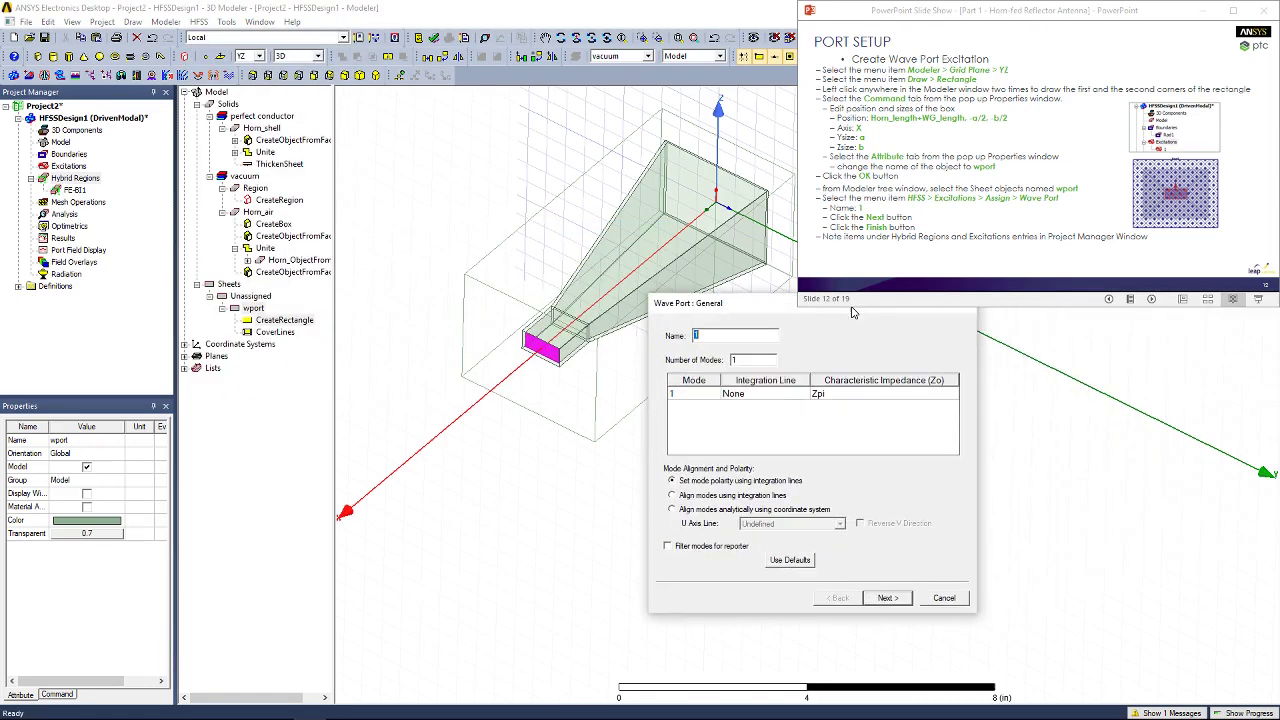
{"action": "mouse_move", "coordinate": [839, 305]}
{"action": "left_mouse_down"}
{"action": "mouse_move", "coordinate": [822, 339]}
{"action": "mouse_move", "coordinate": [829, 328]}
{"action": "left_mouse_up"}
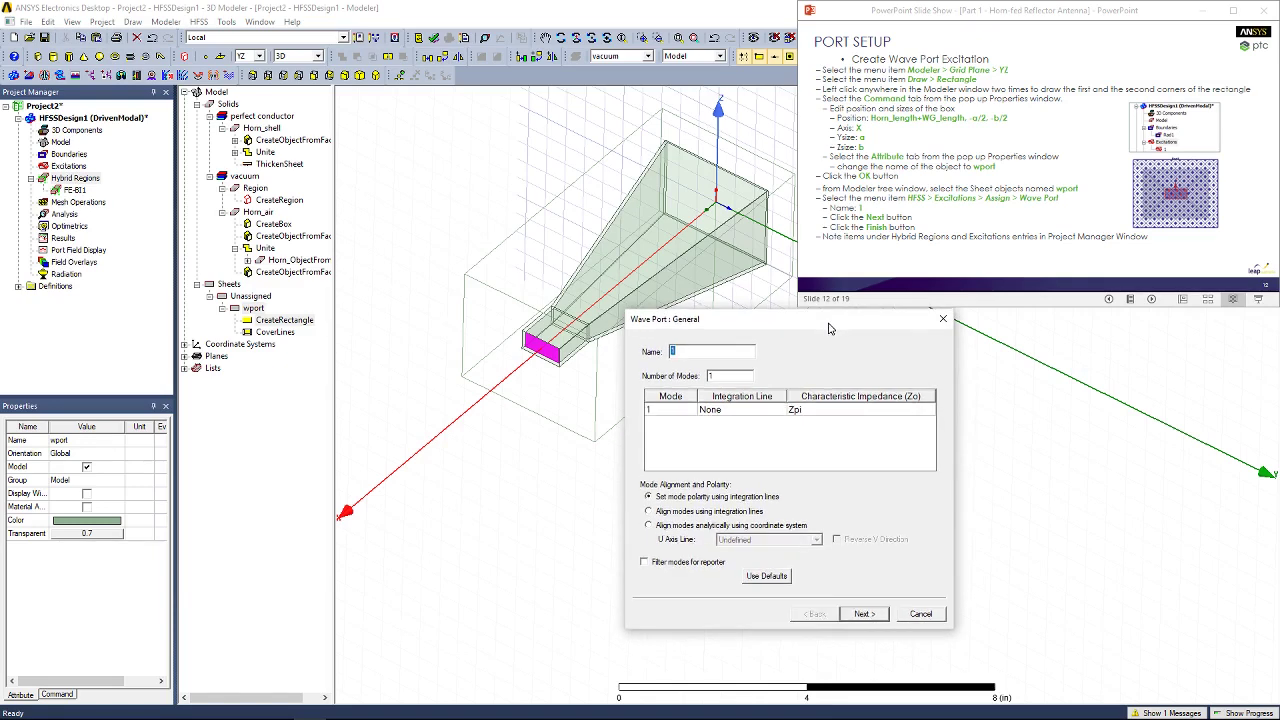
{"action": "left_click", "coordinate": [862, 614]}
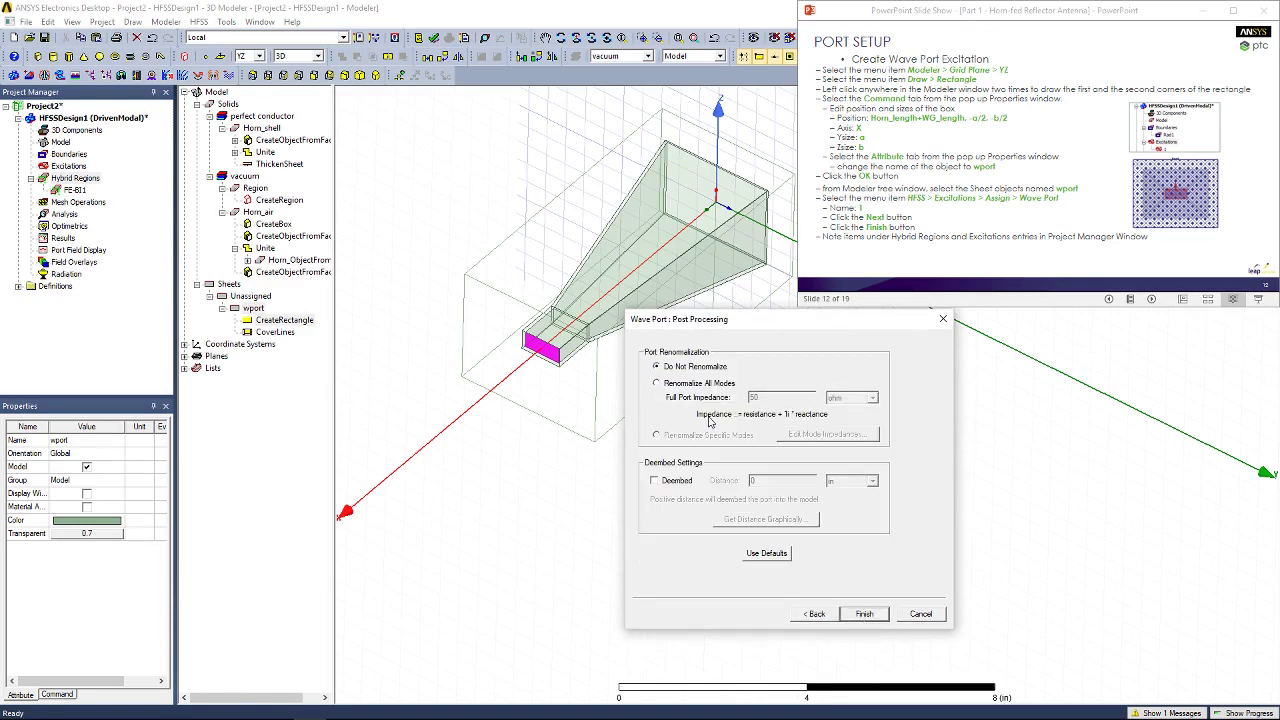
{"action": "left_click", "coordinate": [866, 614]}
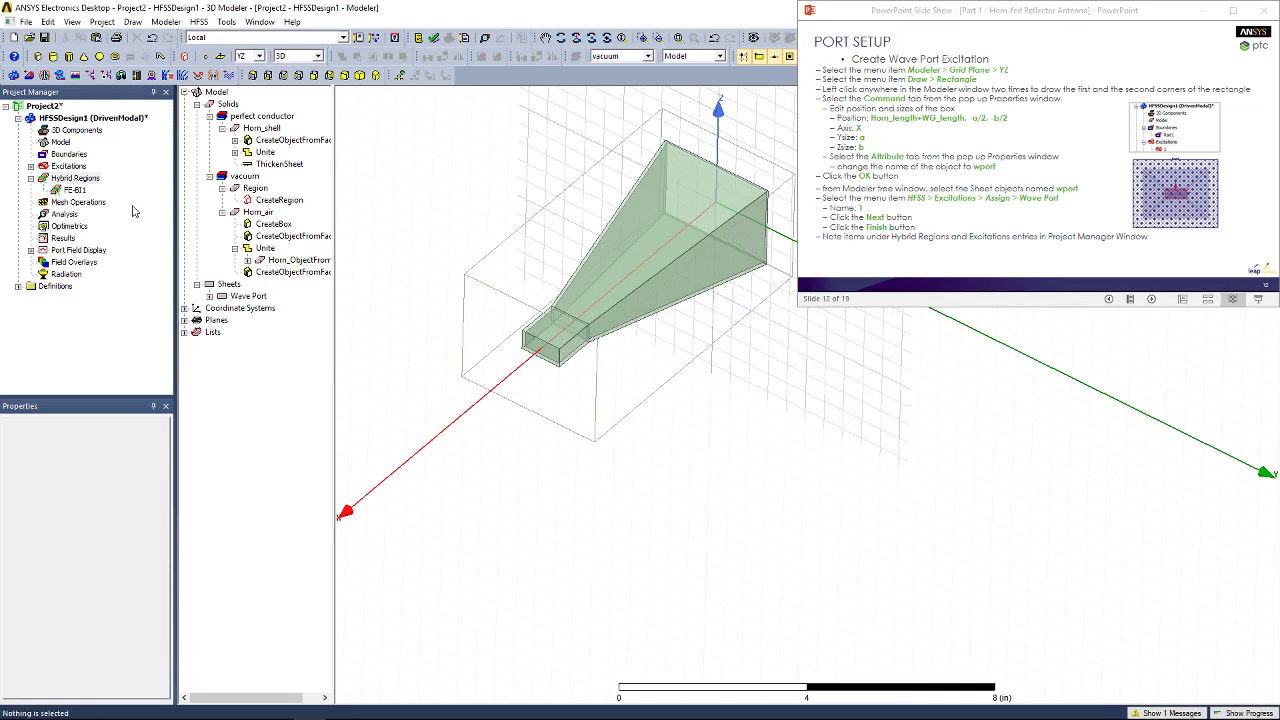
Expand Excitations, select port 1 and orbit the model to inspect its face.
{"action": "left_click", "coordinate": [31, 166]}
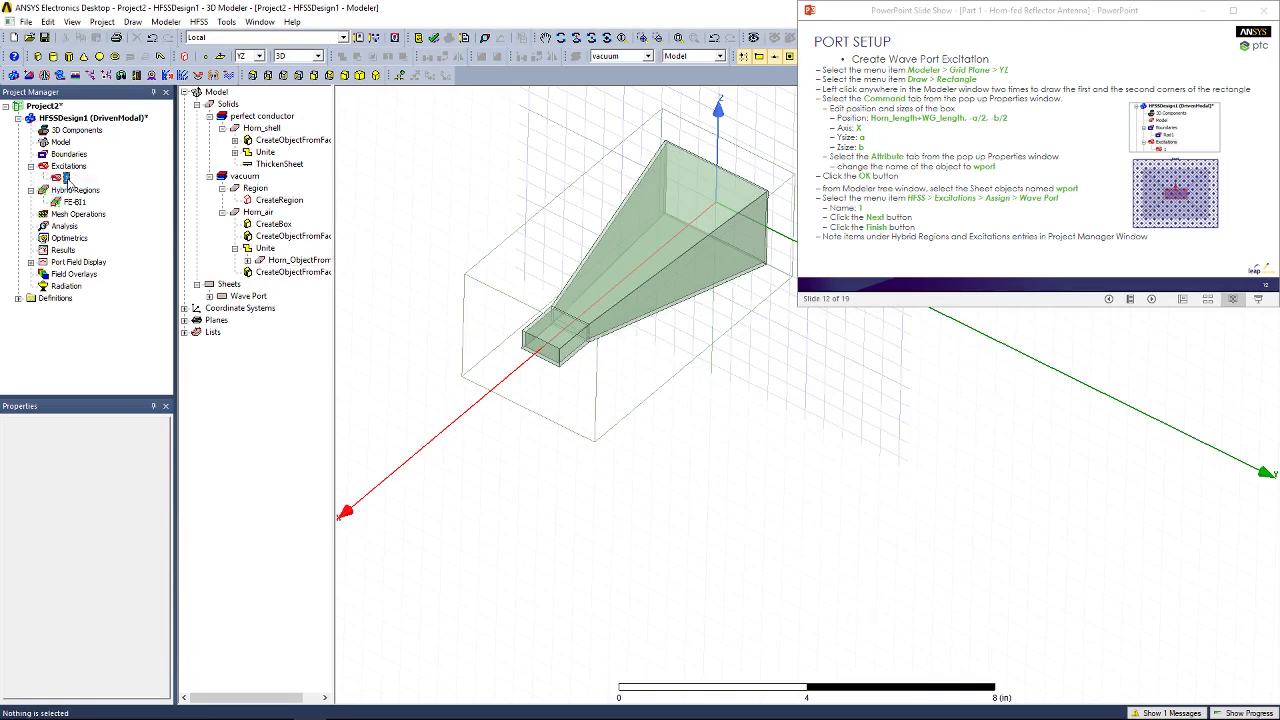
{"action": "left_click", "coordinate": [64, 178]}
{"action": "left_click_drag", "start_coordinate": [486, 348], "coordinate": [967, 255], "text": "alt"}
{"action": "left_click", "coordinate": [1108, 185]}
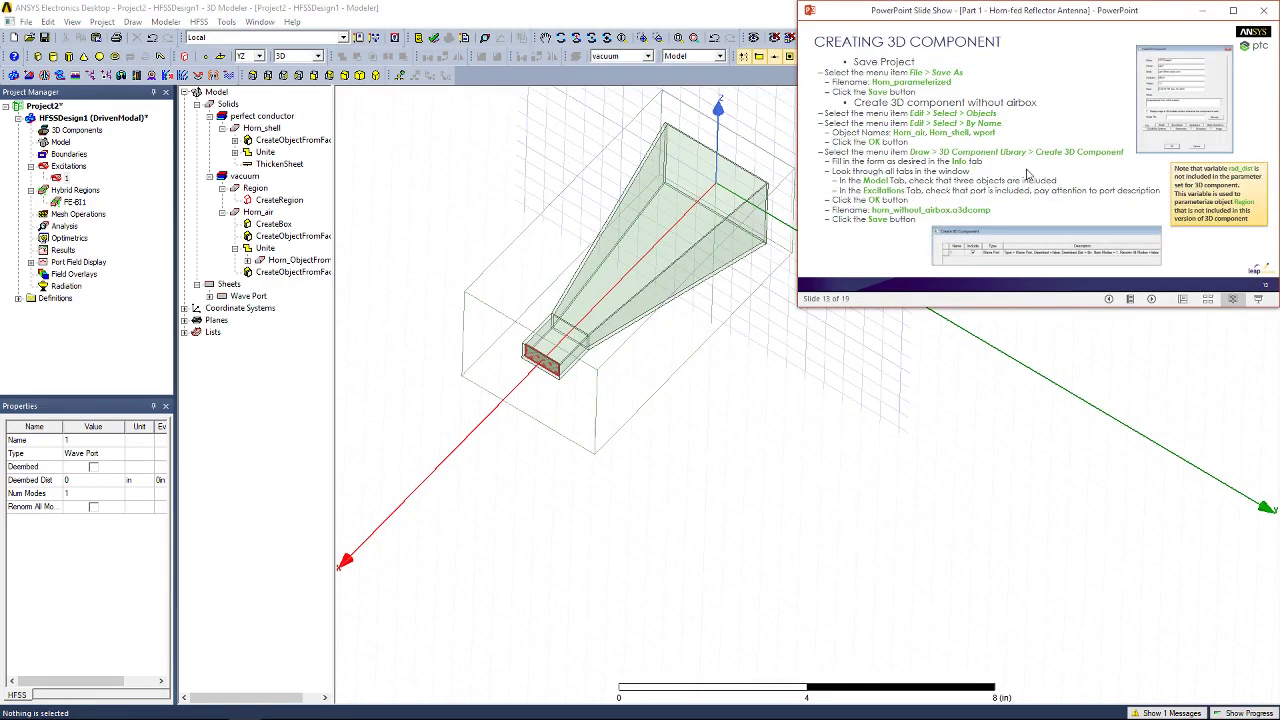
Save the project as Horn_parameterized.
{"action": "left_click", "coordinate": [44, 37]}
{"action": "type", "text": "Horn_parameterized"}
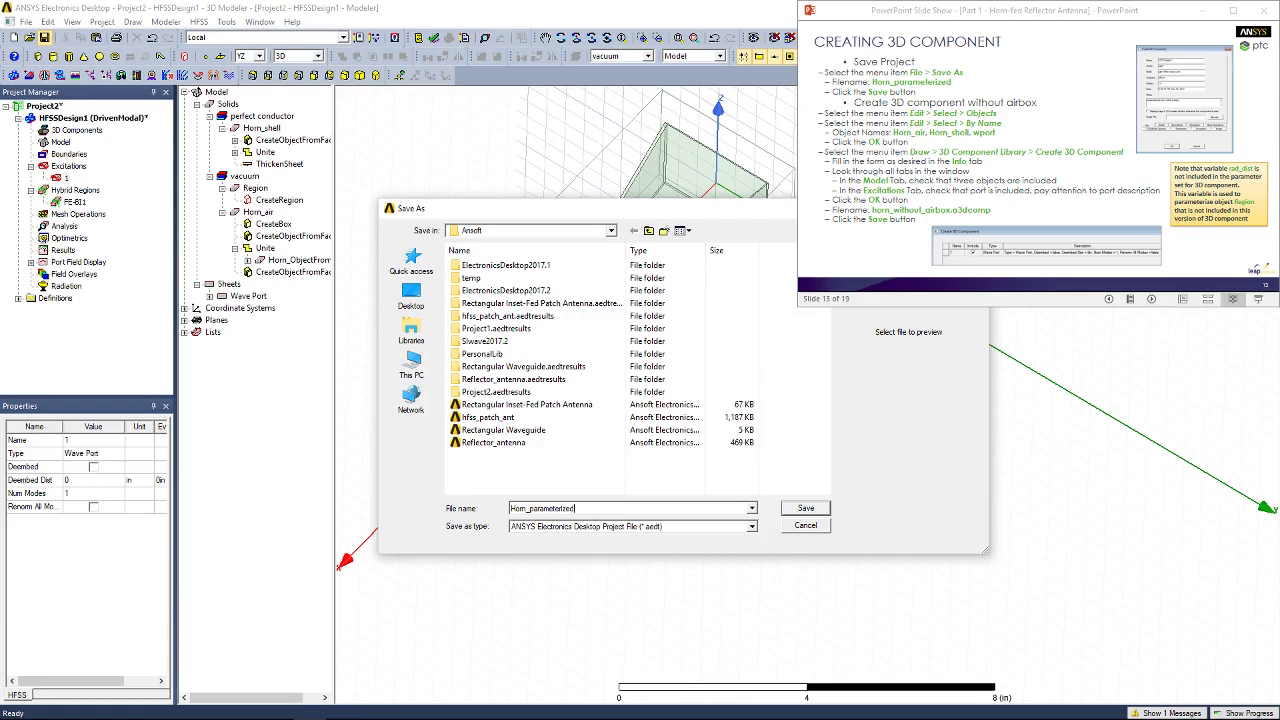
{"action": "key", "text": "Return"}
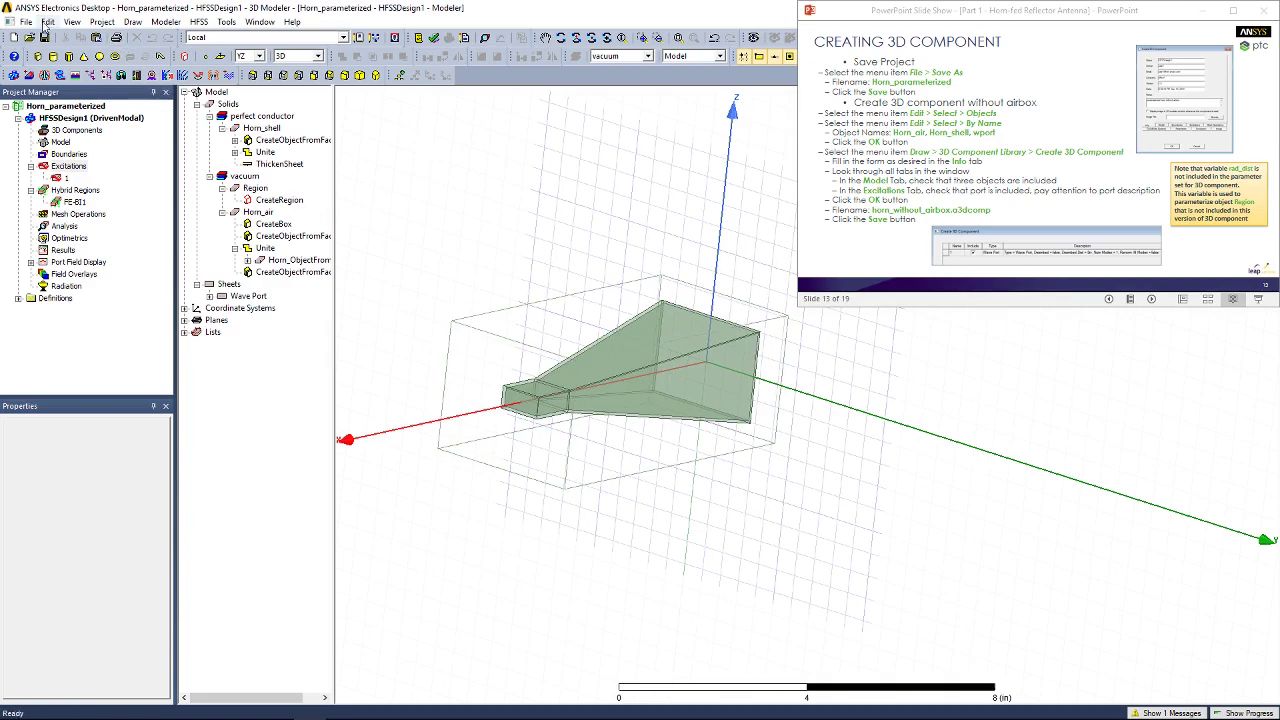
Select wport, Horn_shell and Horn_air by name, leaving Region out.
{"action": "left_click", "coordinate": [47, 21]}
{"action": "mouse_move", "coordinate": [114, 242]}
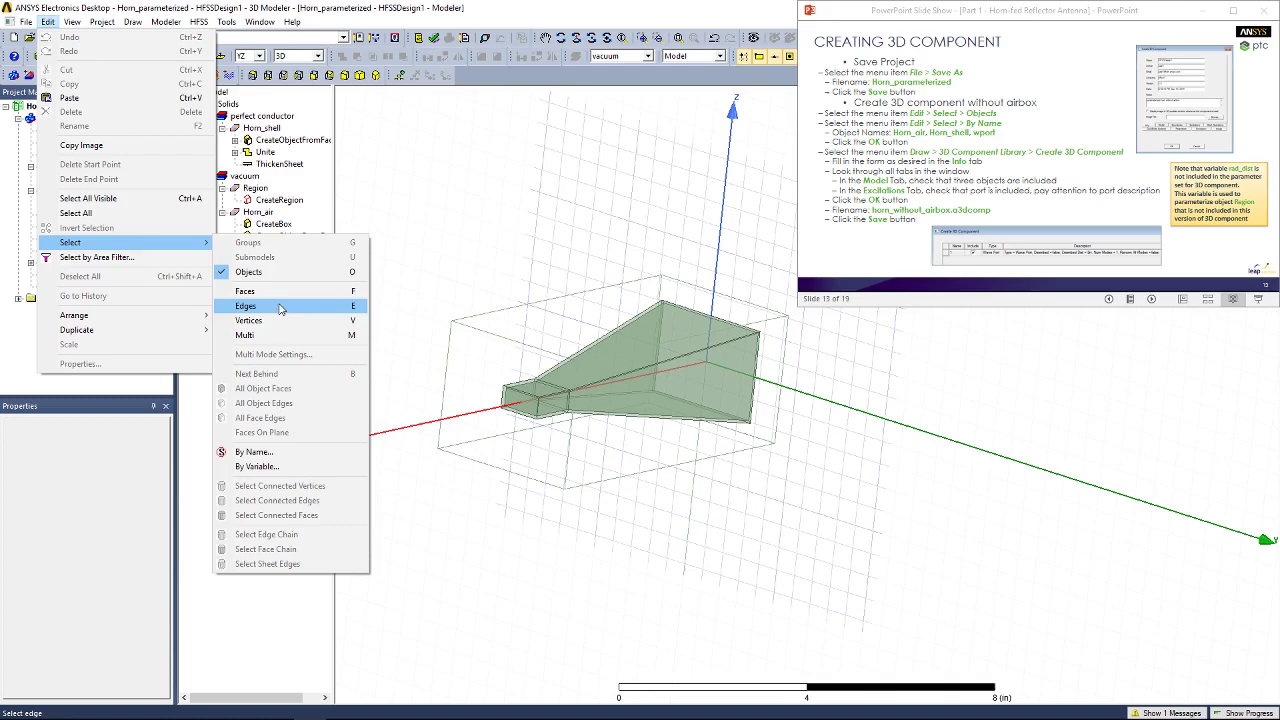
{"action": "left_click", "coordinate": [286, 455]}
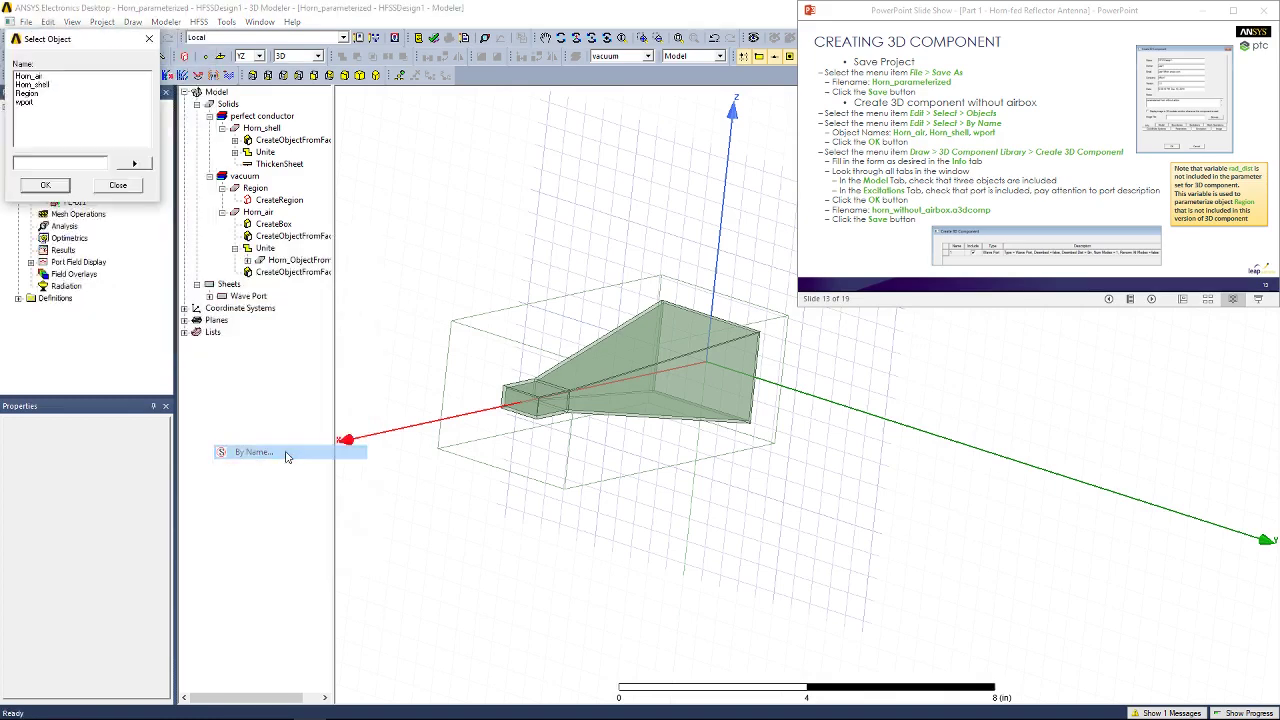
{"action": "left_click", "coordinate": [30, 101]}
{"action": "left_click", "coordinate": [37, 84], "text": "ctrl"}
{"action": "left_click", "coordinate": [30, 76], "text": "ctrl"}
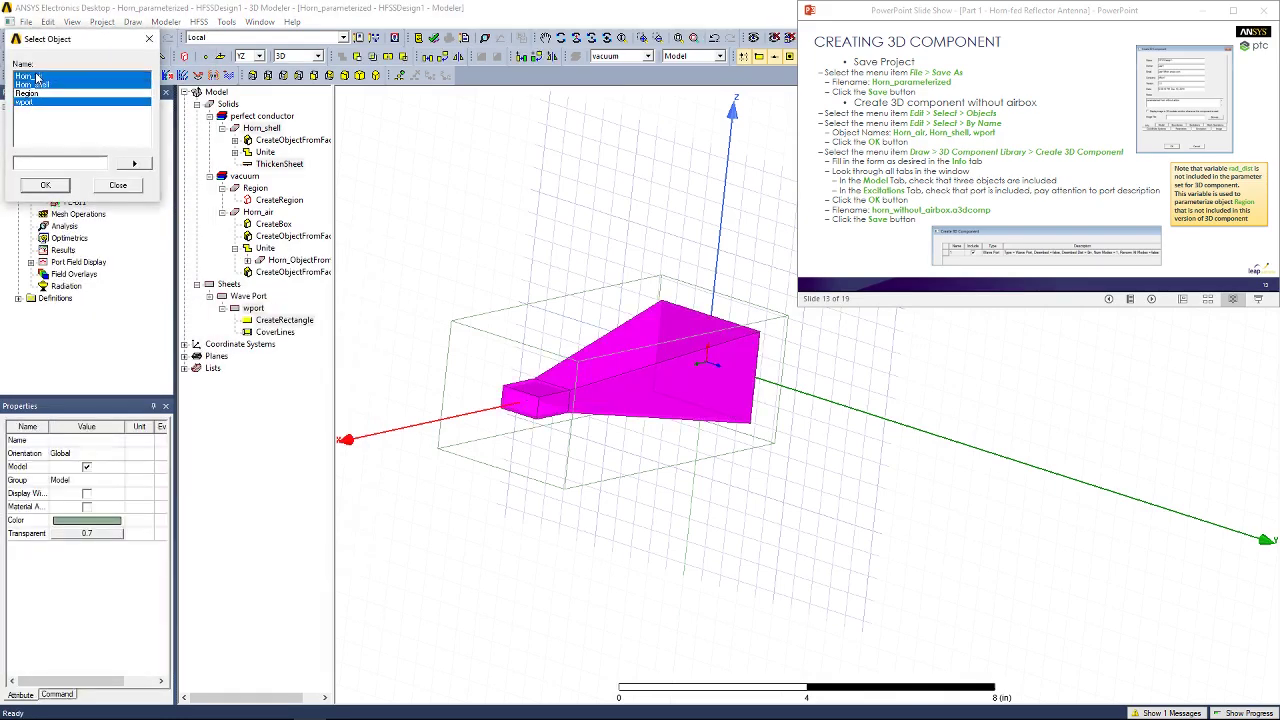
{"action": "left_click", "coordinate": [45, 185]}
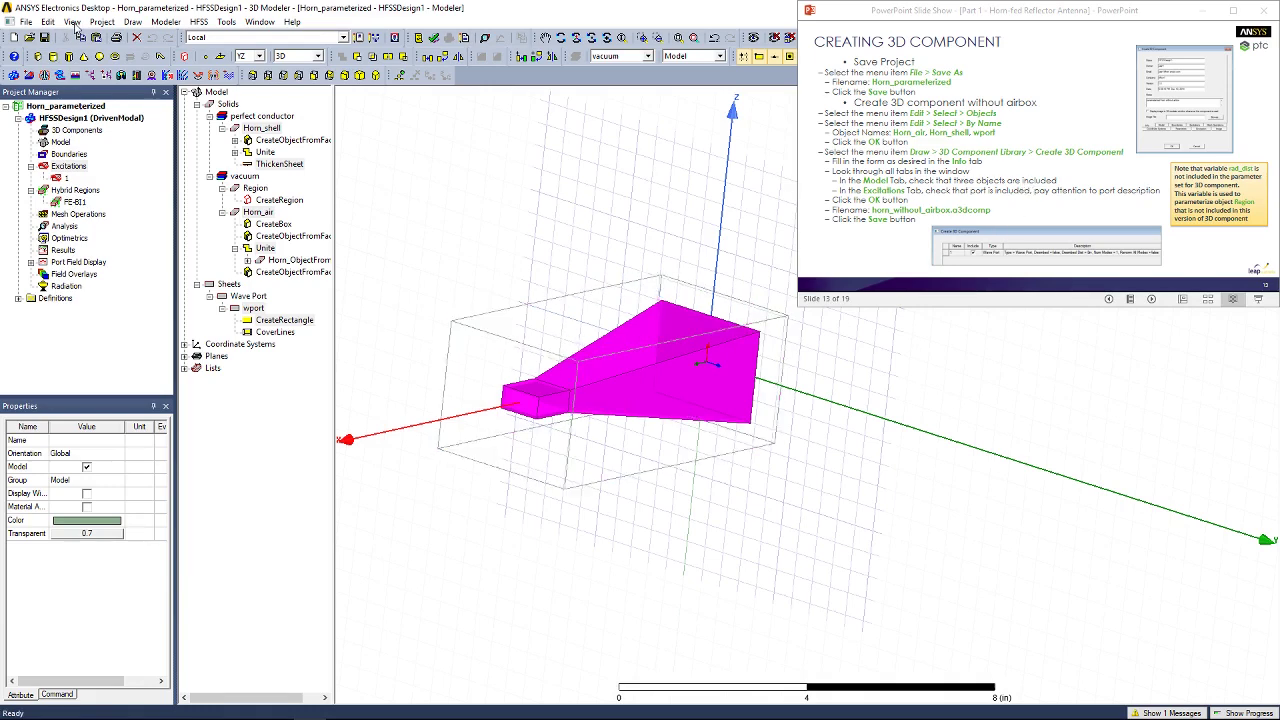
Start a 3D component from the selection and paste a description into its notes.
{"action": "left_click", "coordinate": [132, 21]}
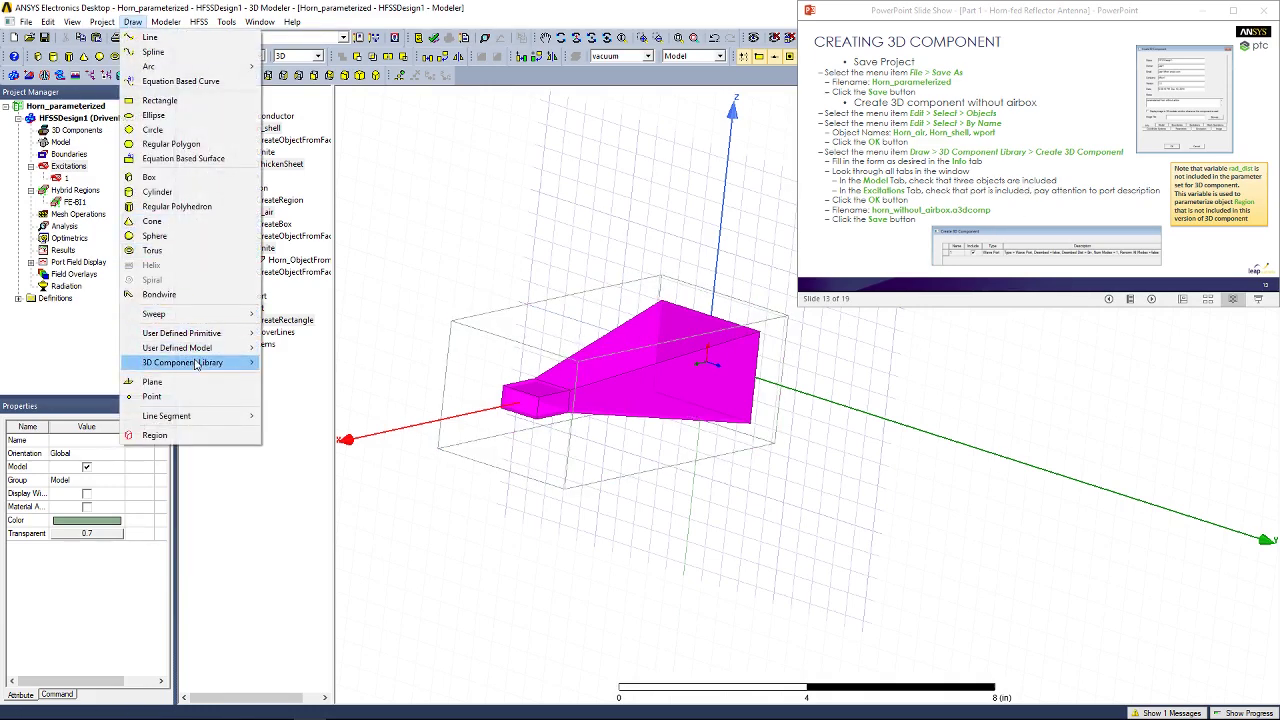
{"action": "mouse_move", "coordinate": [205, 365]}
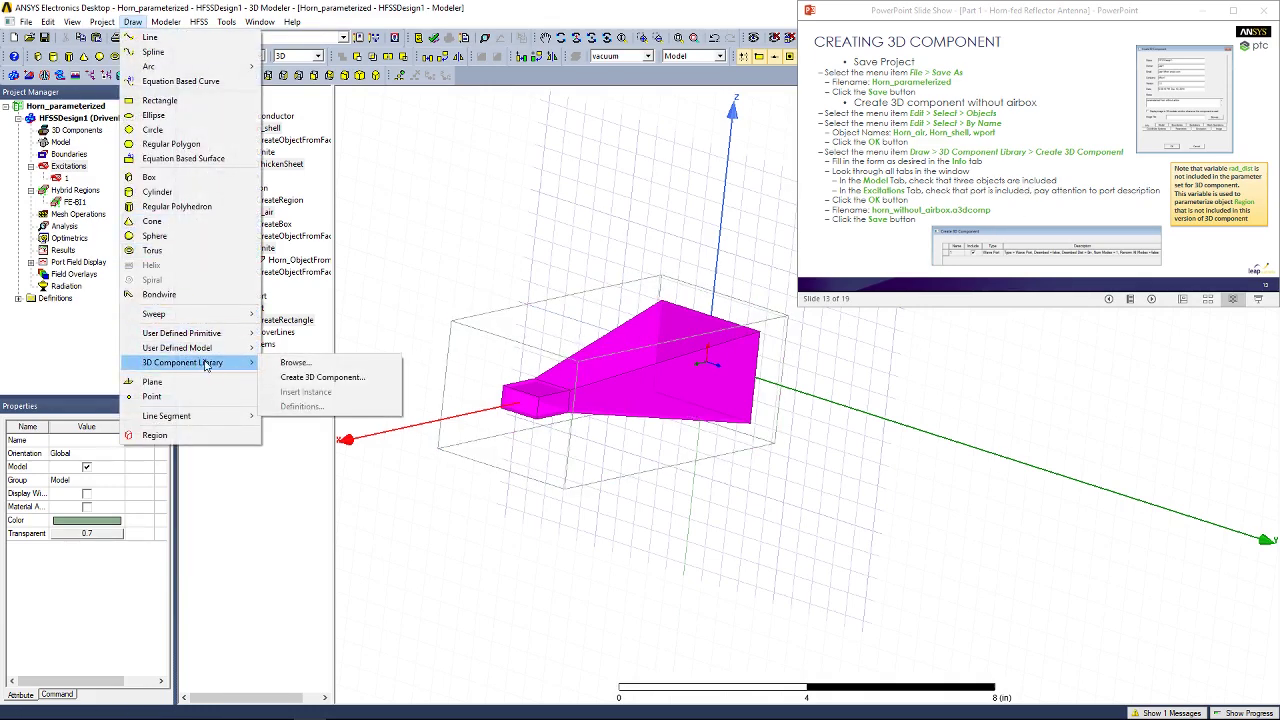
{"action": "left_click", "coordinate": [320, 377]}
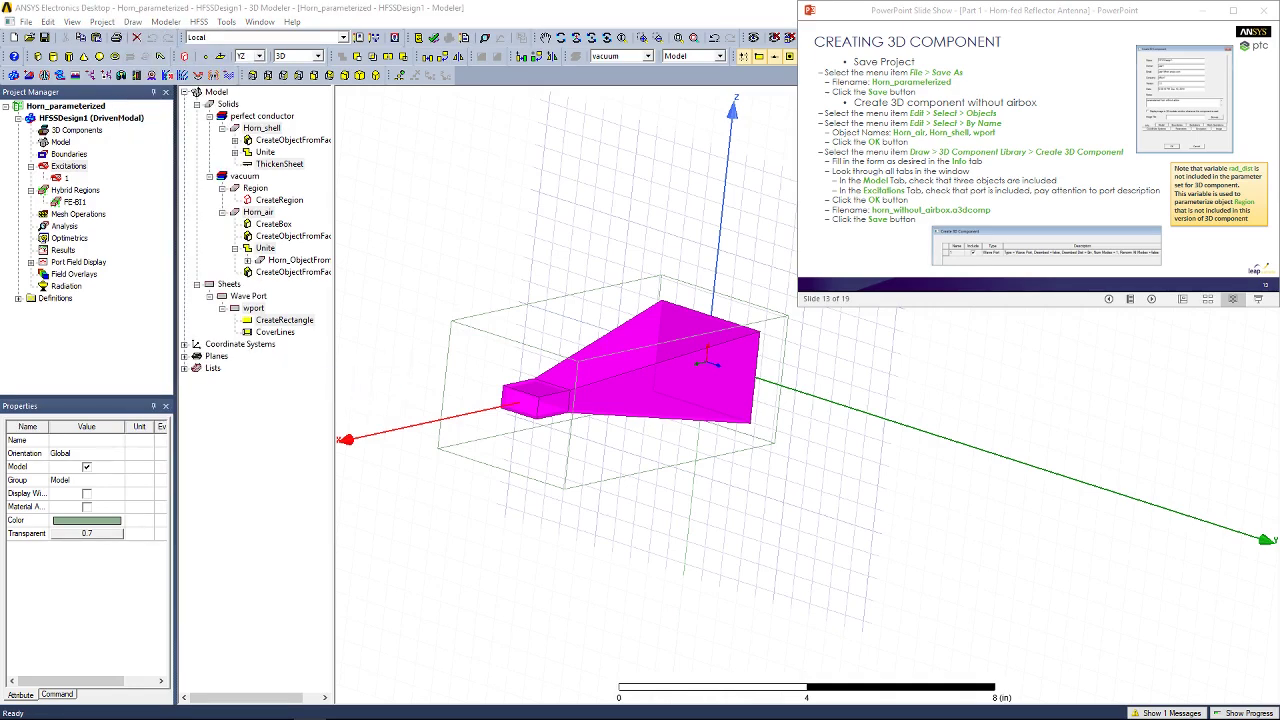
{"action": "left_click_drag", "start_coordinate": [530, 211], "coordinate": [348, 194]}
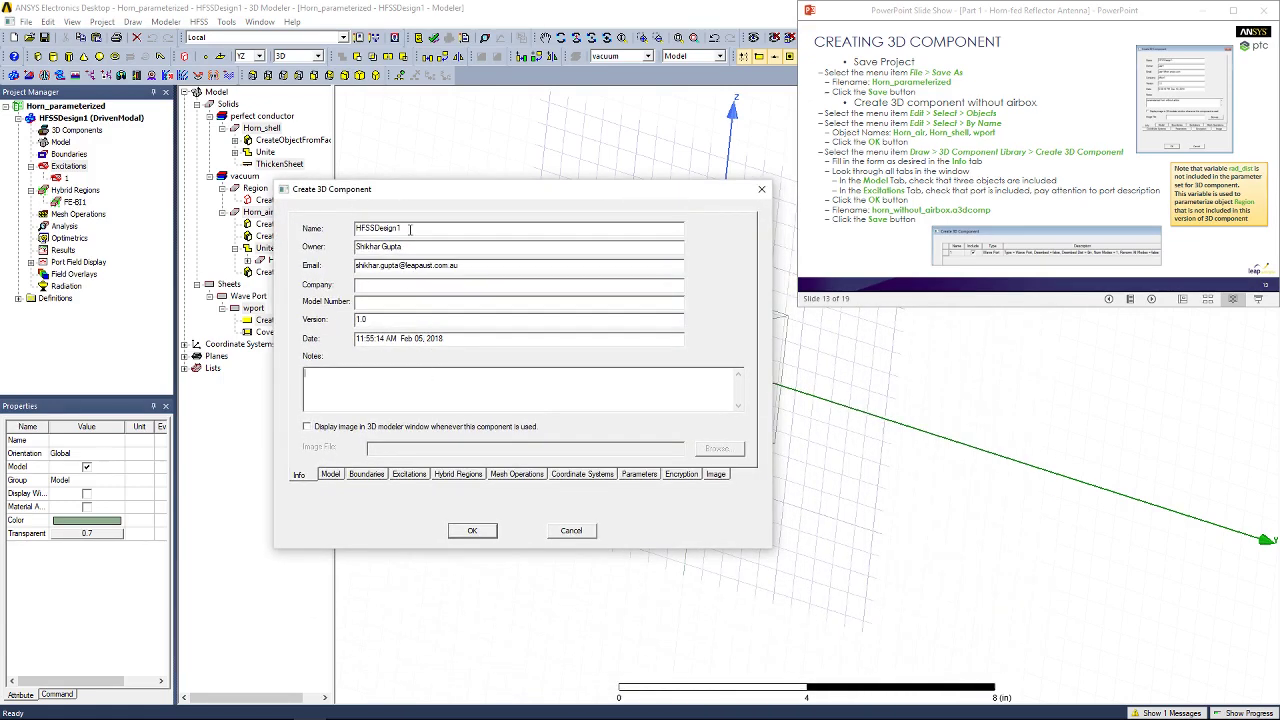
{"action": "left_click_drag", "start_coordinate": [410, 229], "coordinate": [321, 236]}
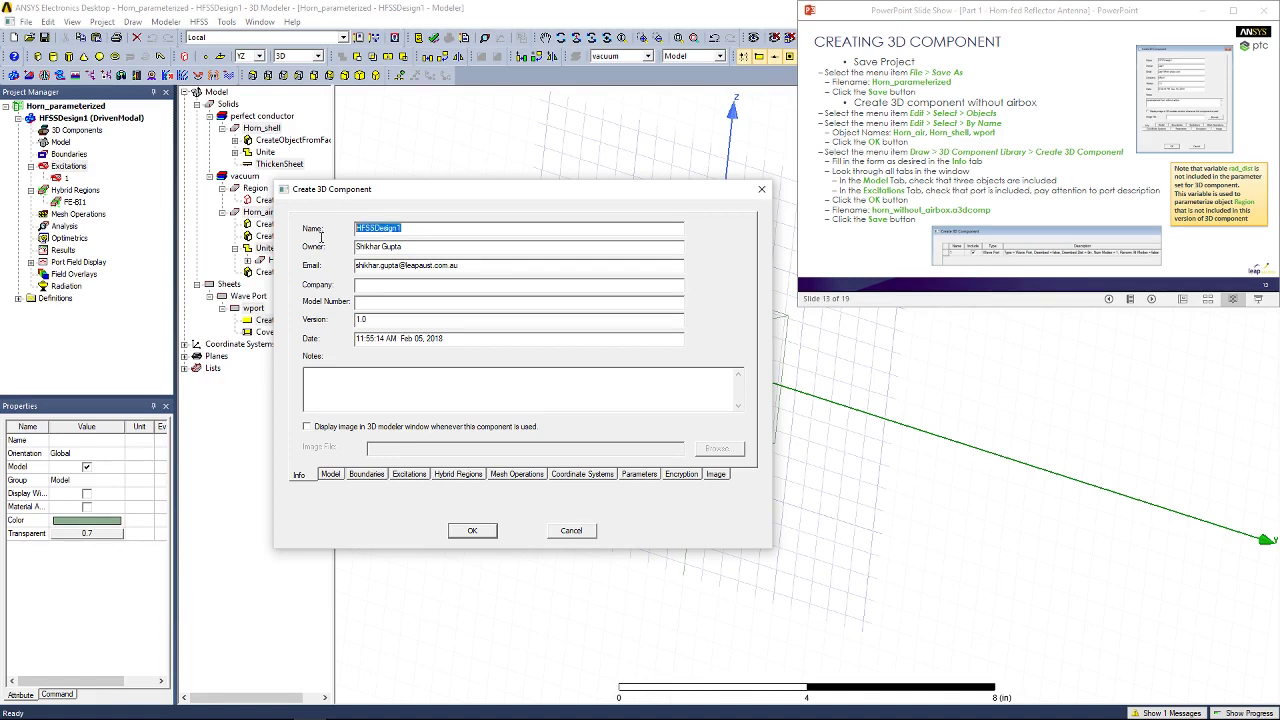
{"action": "left_click", "coordinate": [401, 390]}
{"action": "type", "text": "-parameterized horn antenna without airbox"}
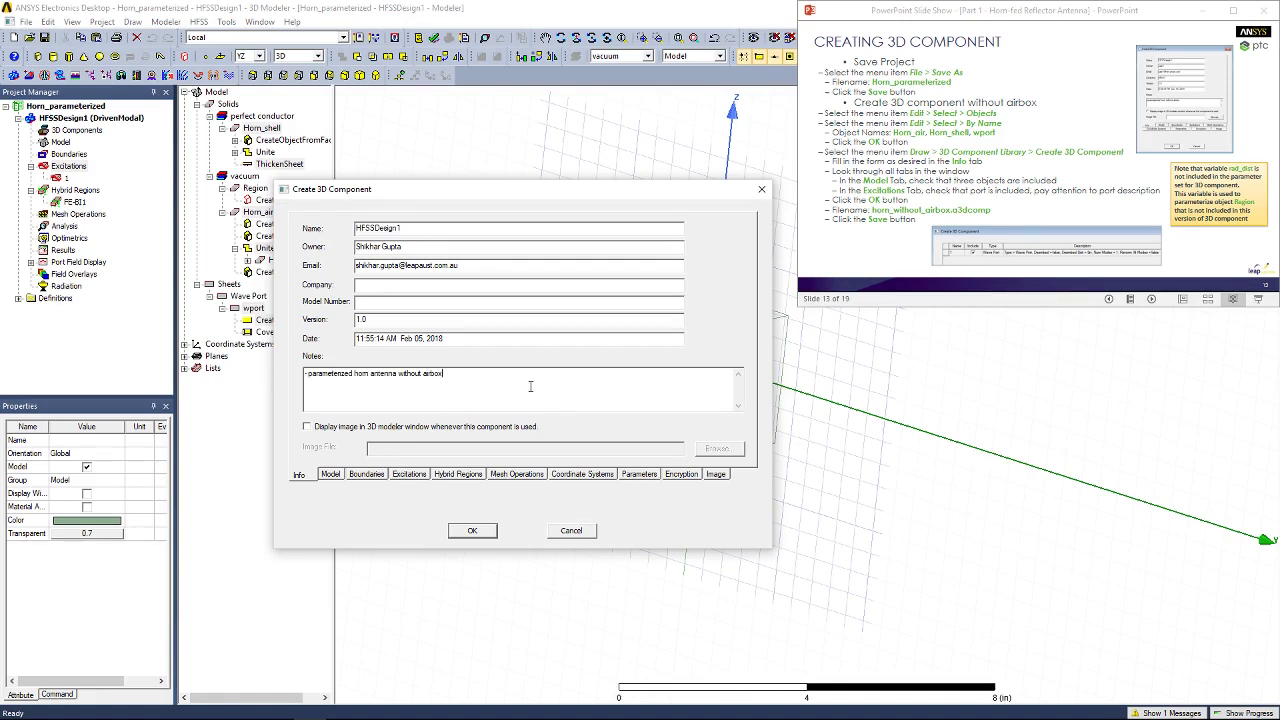
Review the Model, Boundaries and Excitations tabs, then save as horn_without_airbox.
{"action": "left_click", "coordinate": [331, 474]}
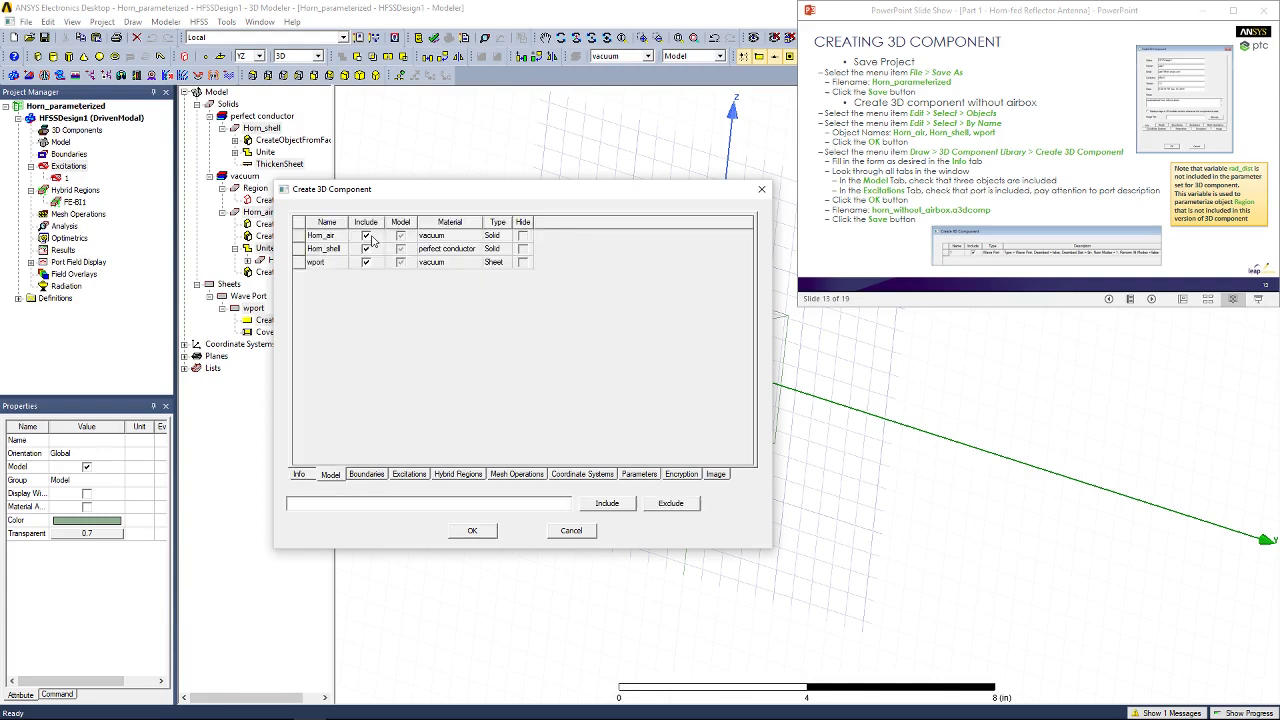
{"action": "left_click", "coordinate": [379, 475]}
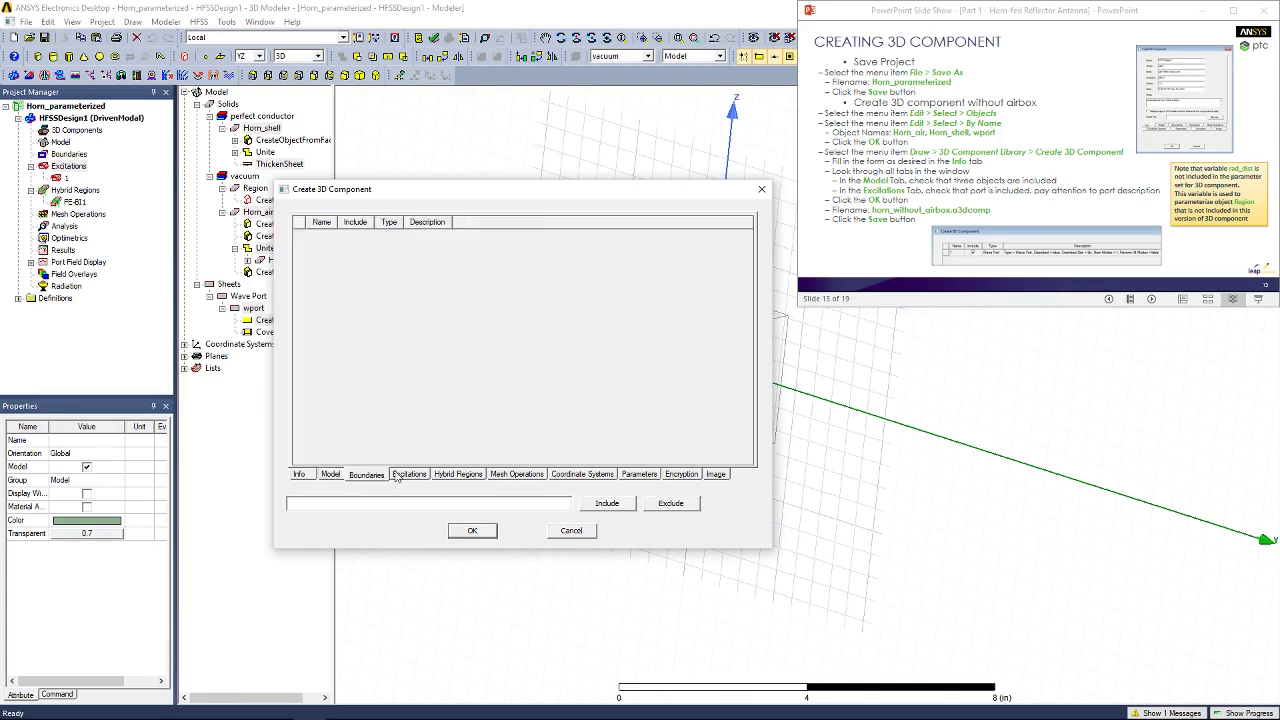
{"action": "left_click", "coordinate": [407, 475]}
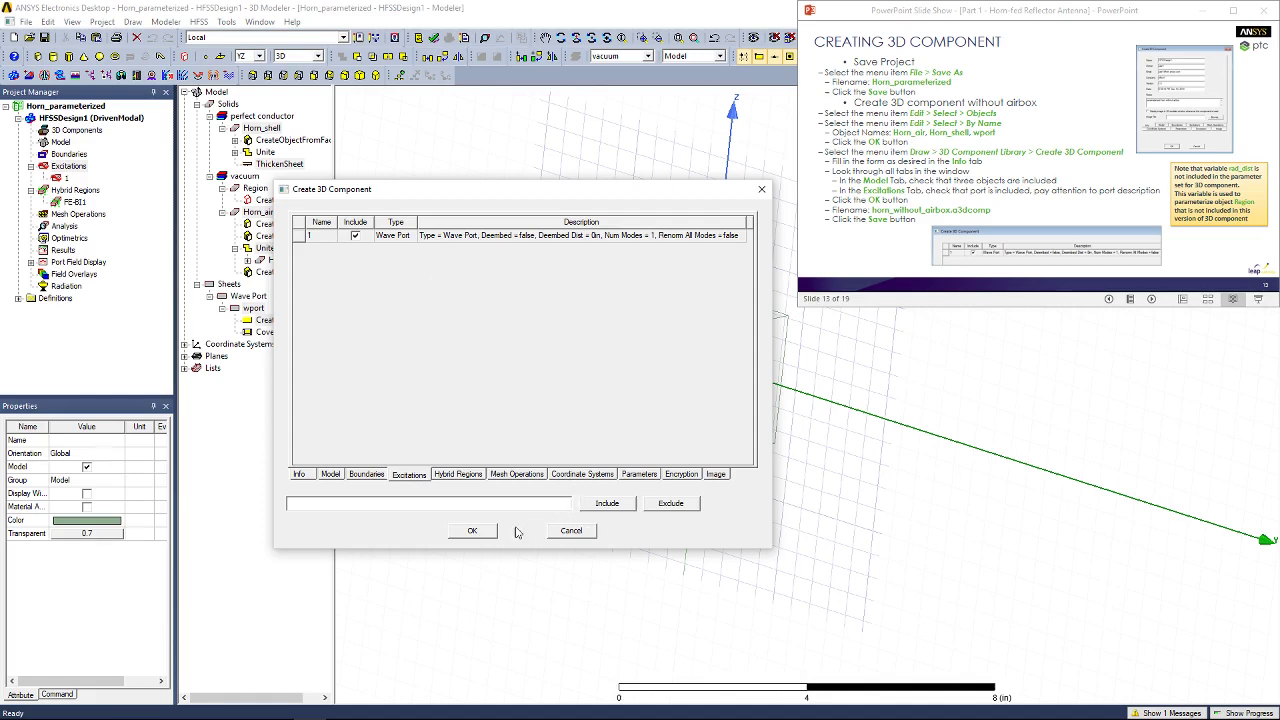
{"action": "left_click", "coordinate": [483, 533]}
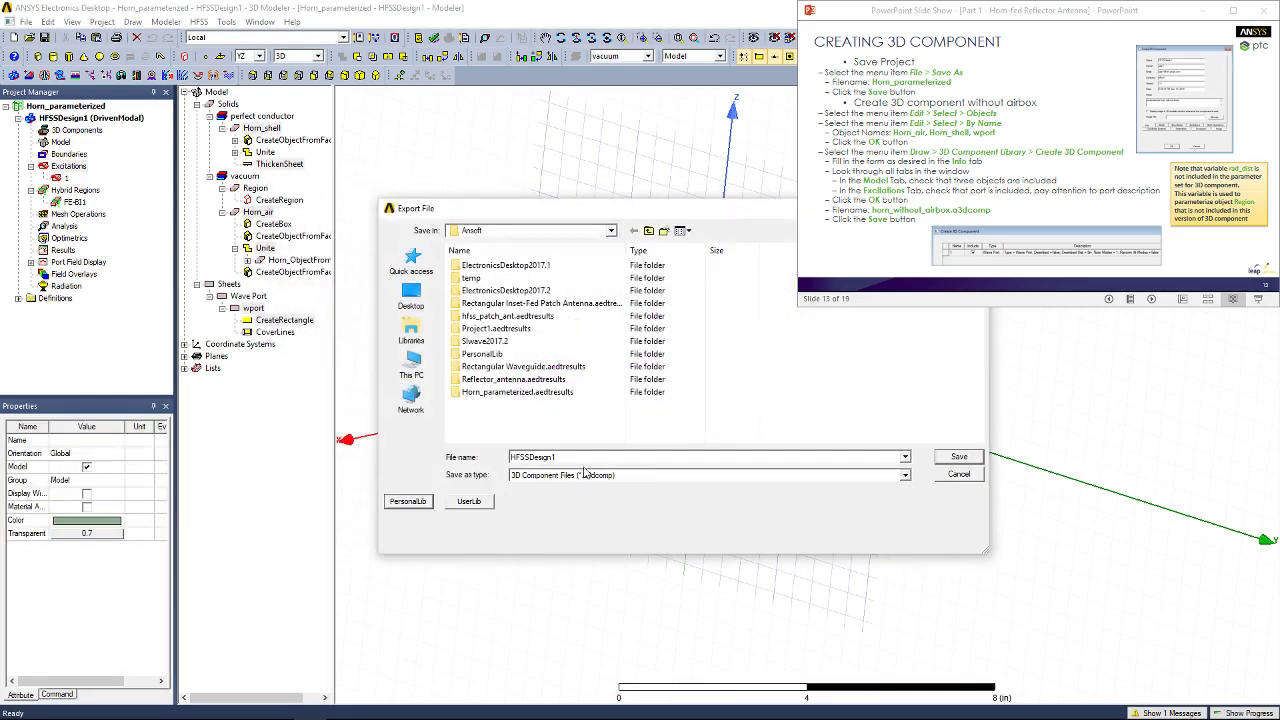
{"action": "double_click", "coordinate": [571, 459]}
{"action": "type", "text": "horn"}
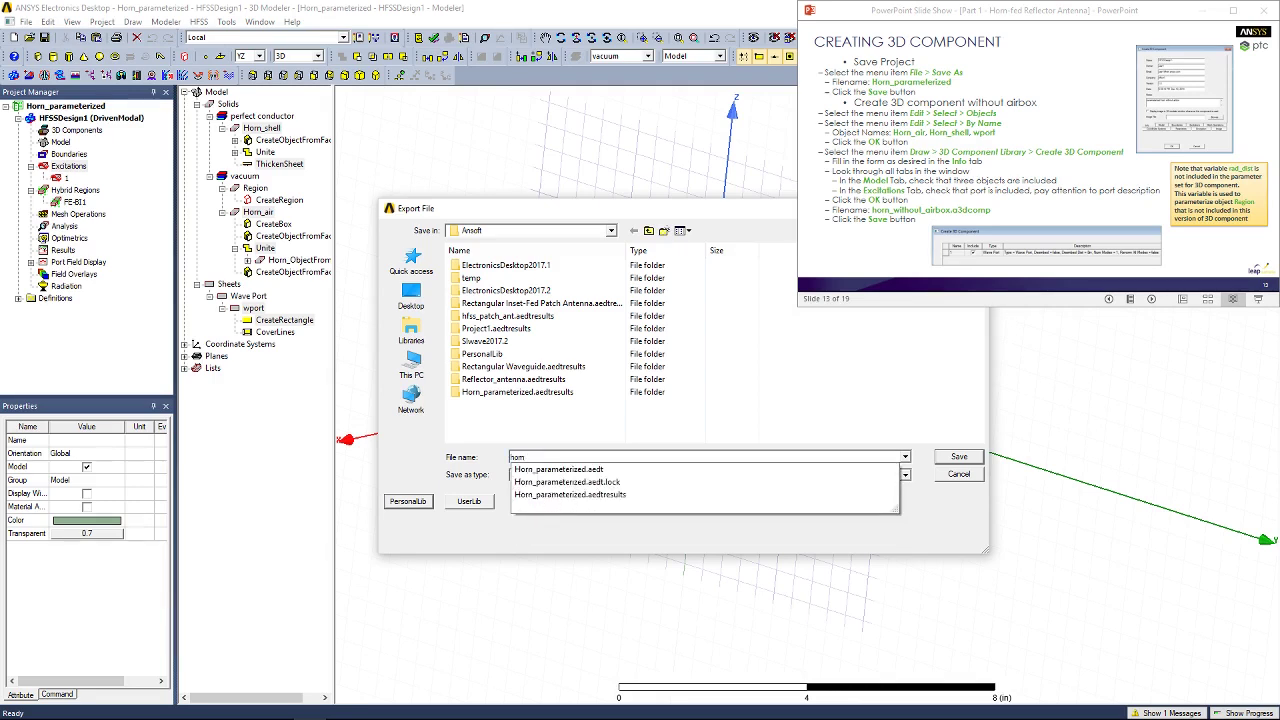
{"action": "type", "text": "_without_airbox"}
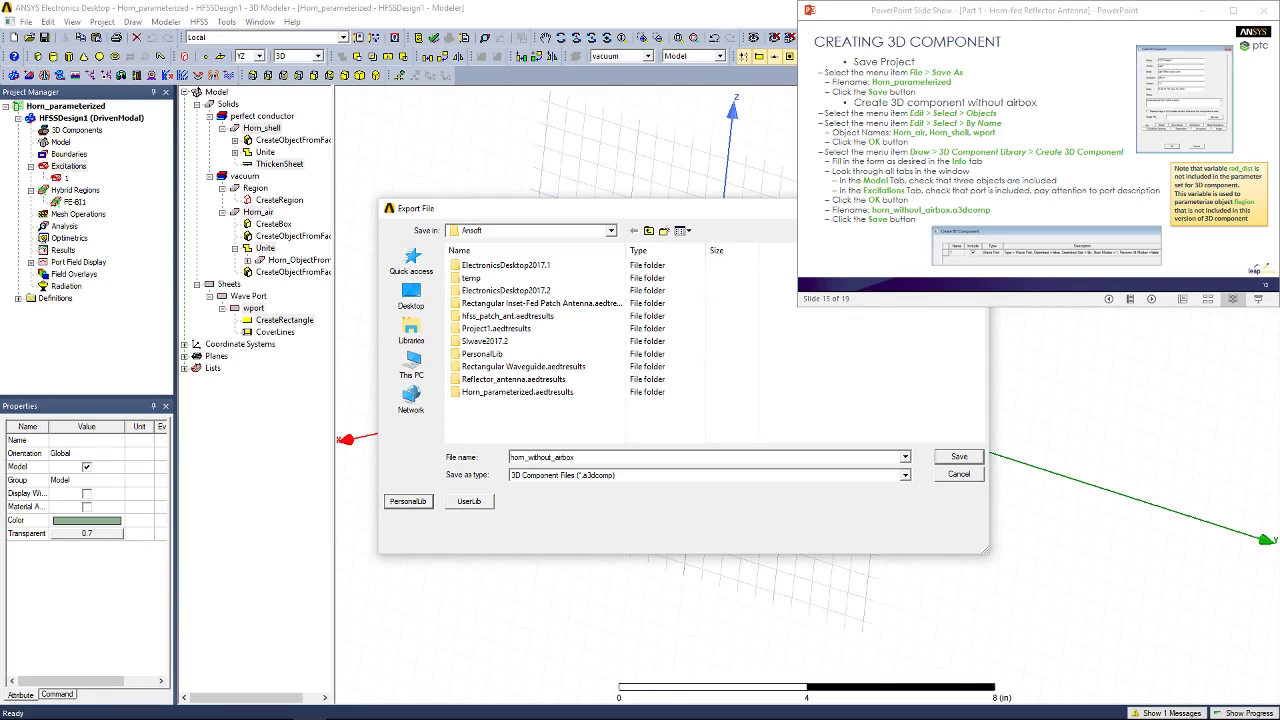
{"action": "key", "text": "Return"}
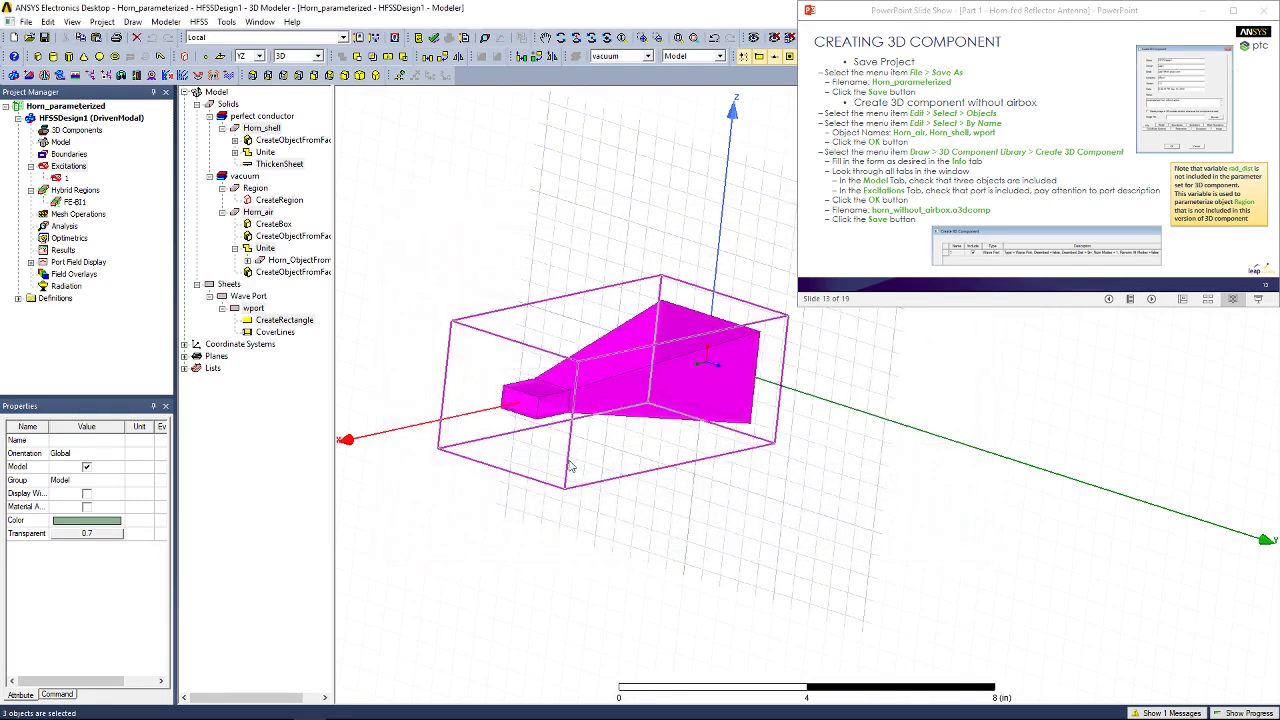
Create a 3D component from all four objects, including the Region airbox.
{"action": "left_click", "coordinate": [942, 208]}
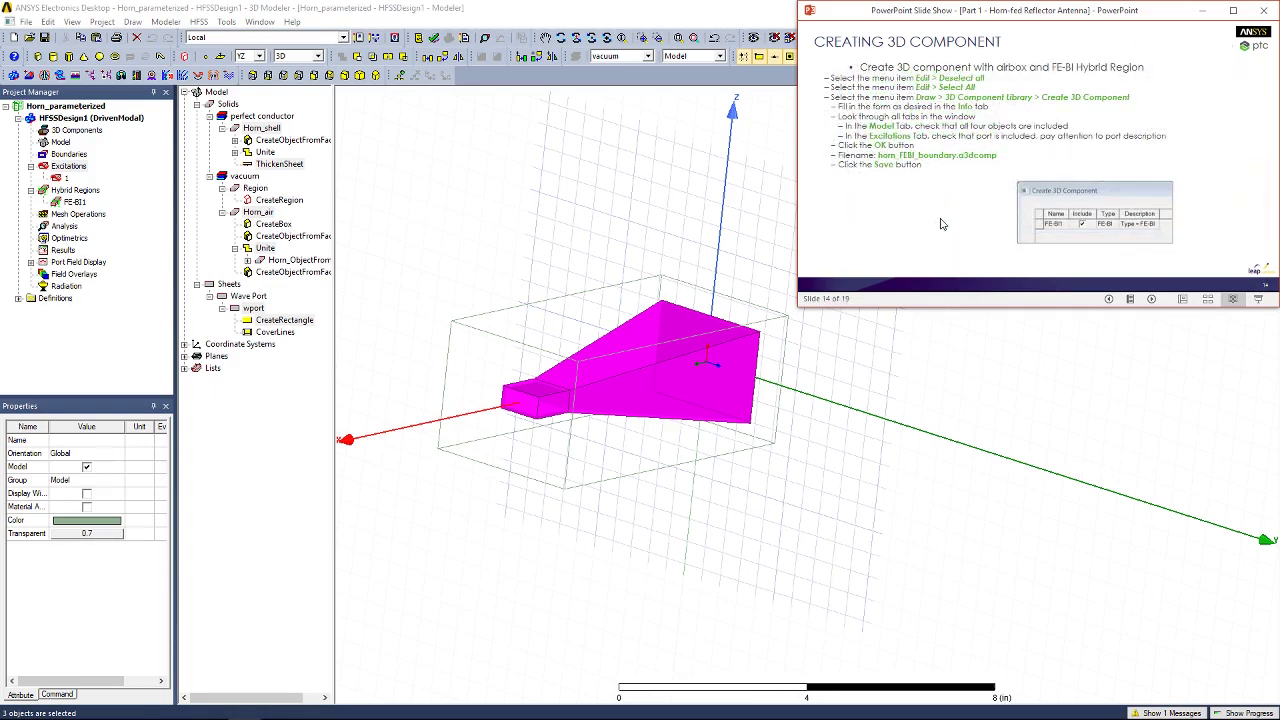
{"action": "left_click", "coordinate": [612, 318]}
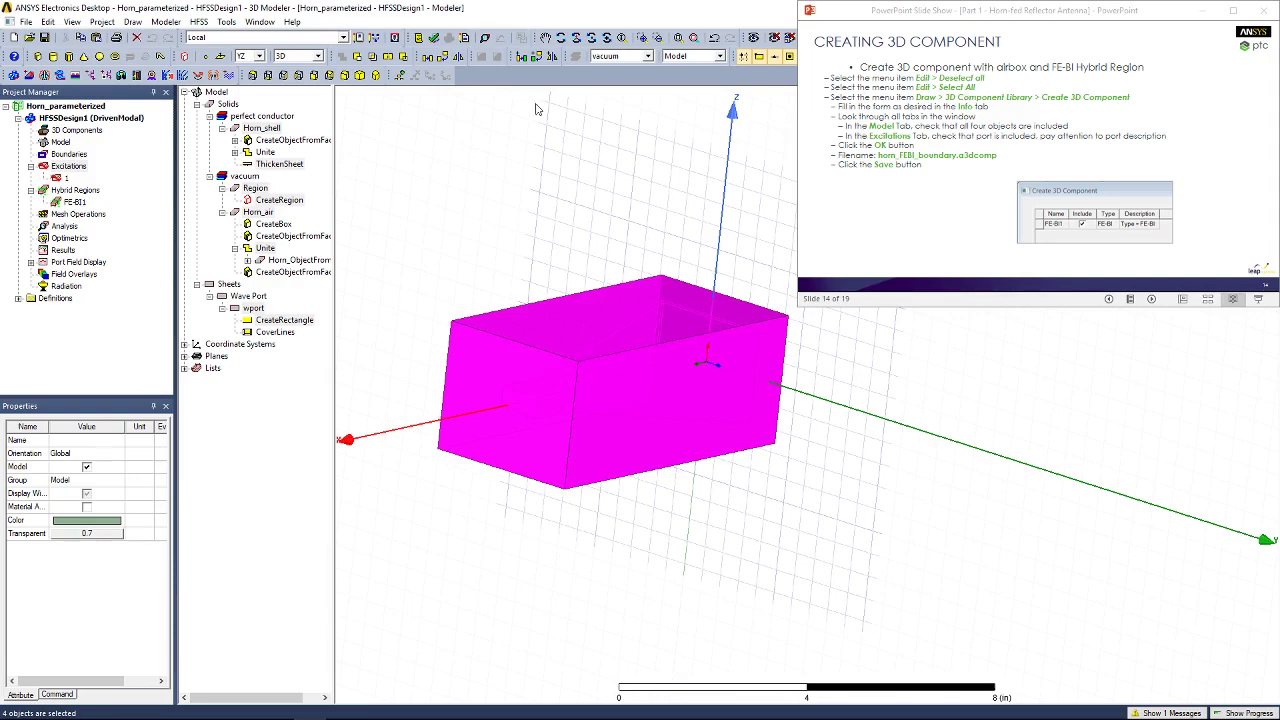
{"action": "left_click", "coordinate": [133, 21]}
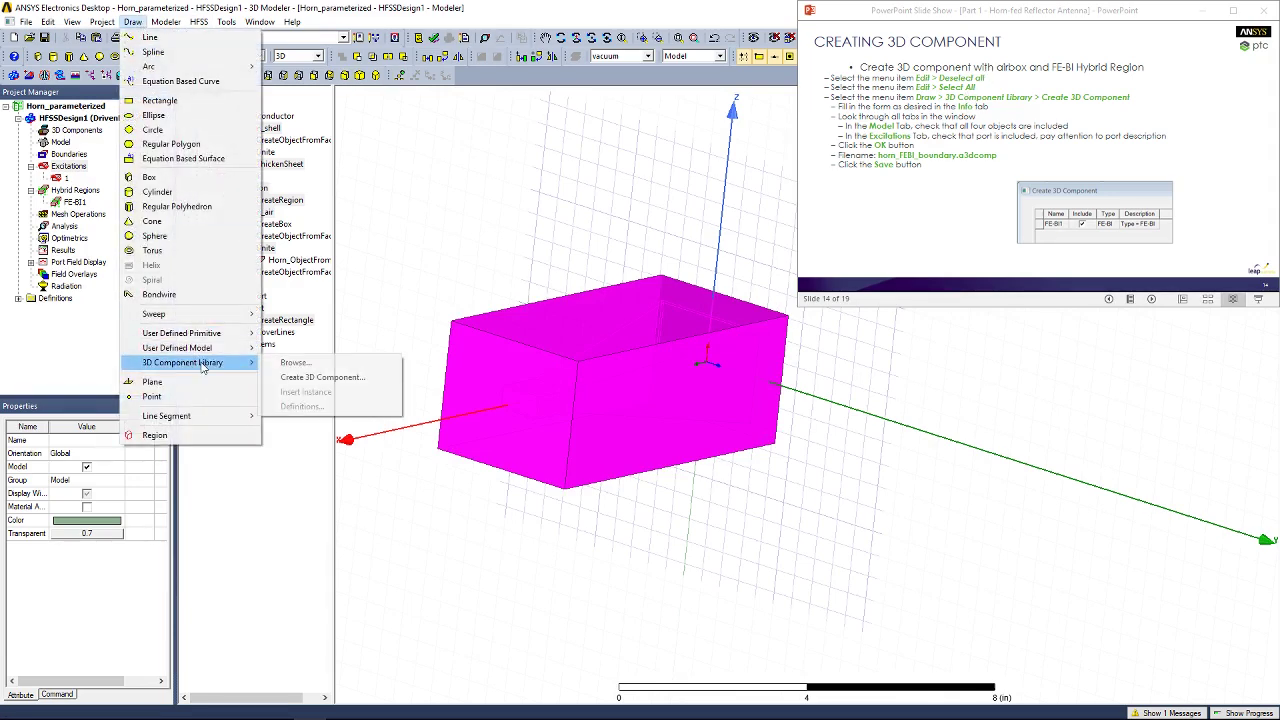
{"action": "left_click", "coordinate": [318, 377]}
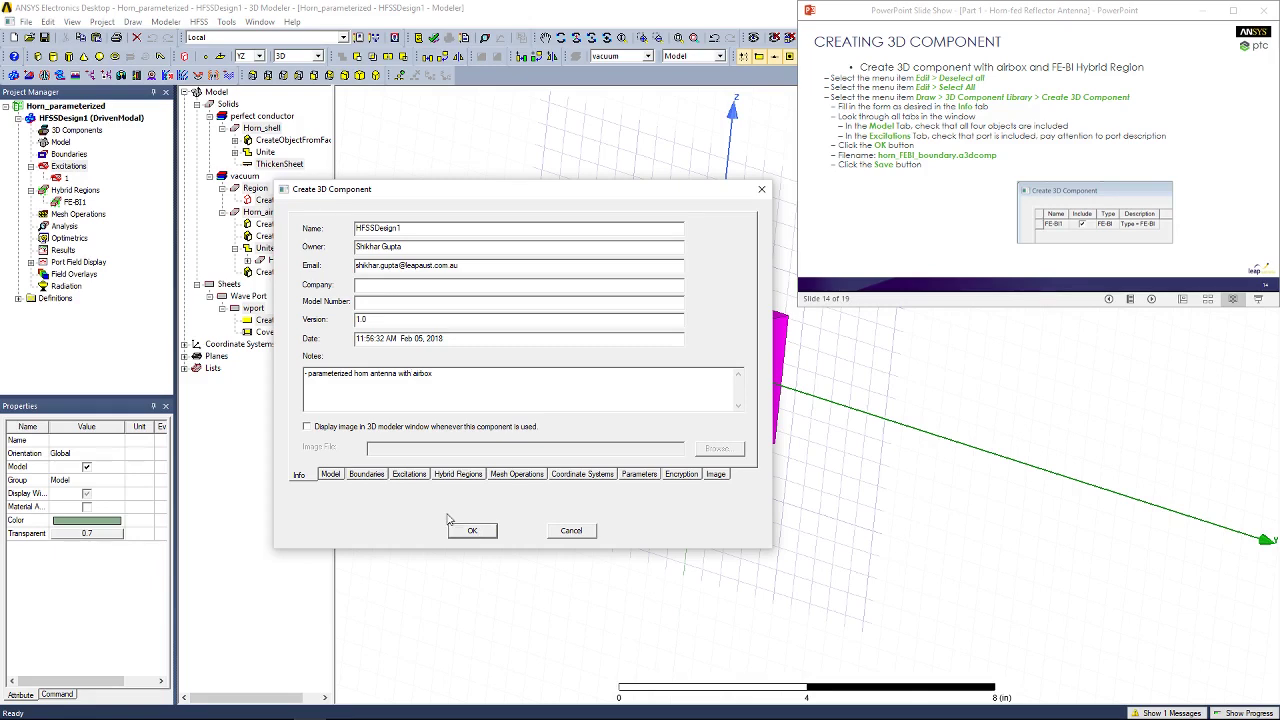
{"action": "left_click", "coordinate": [331, 476]}
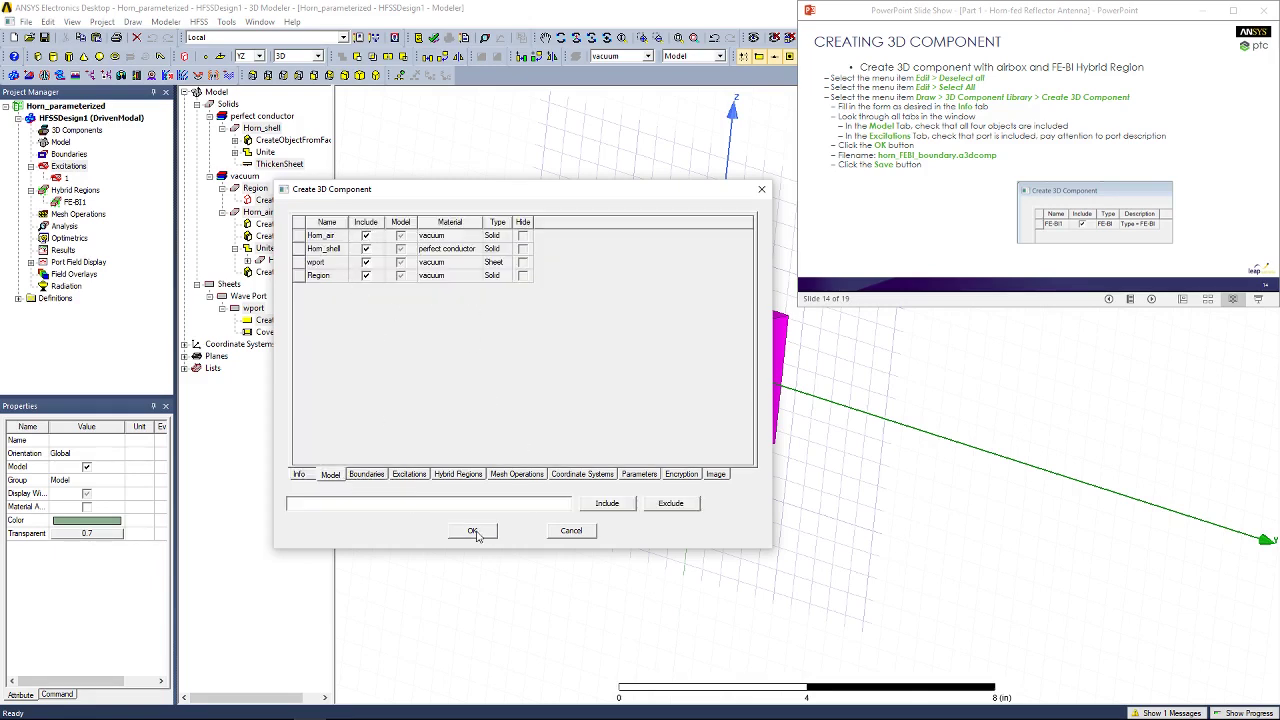
{"action": "left_click", "coordinate": [478, 531]}
Save the component file as horn_FEBI_boundary.
{"action": "double_click", "coordinate": [570, 458]}
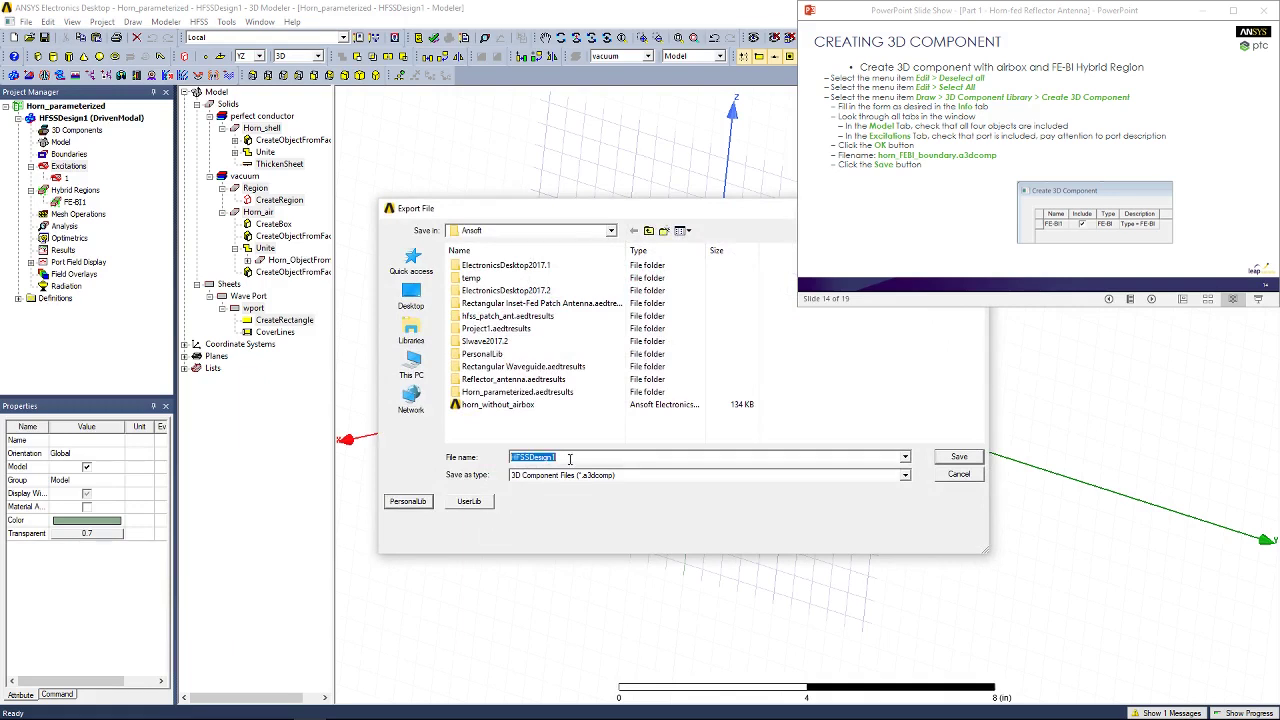
{"action": "type", "text": "horn_"}
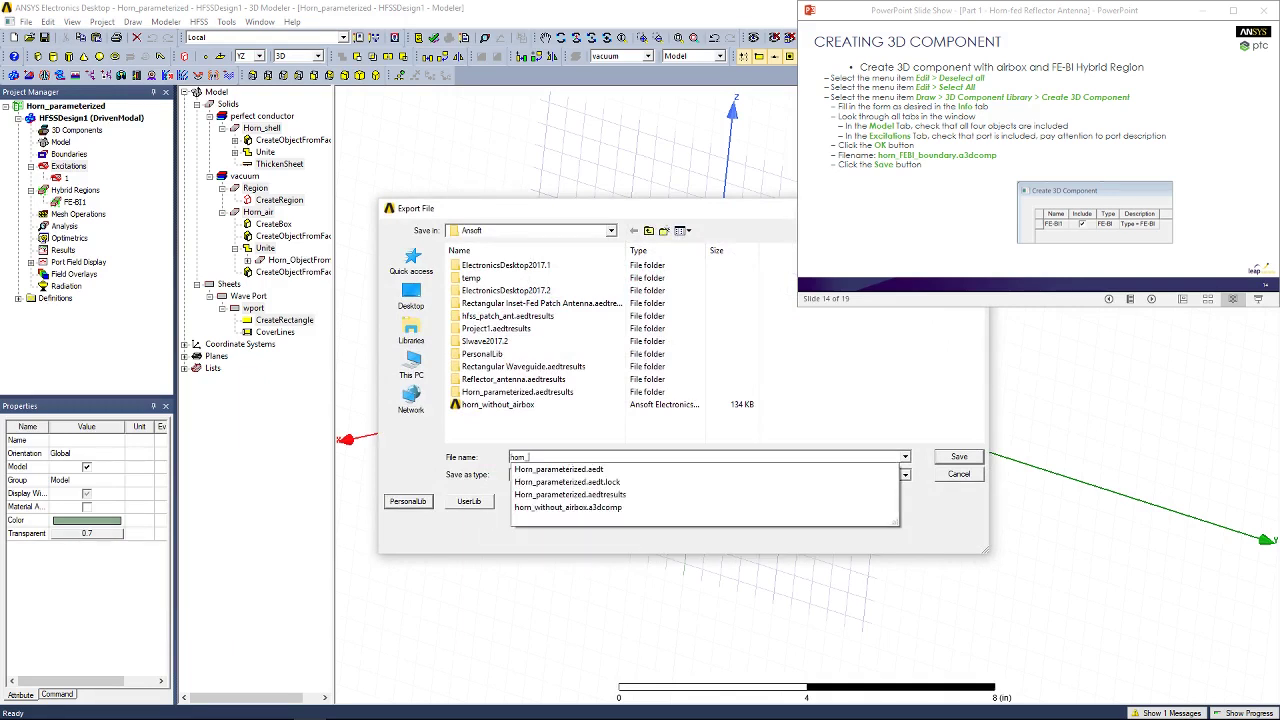
{"action": "type", "text": "FEBI_boundary"}
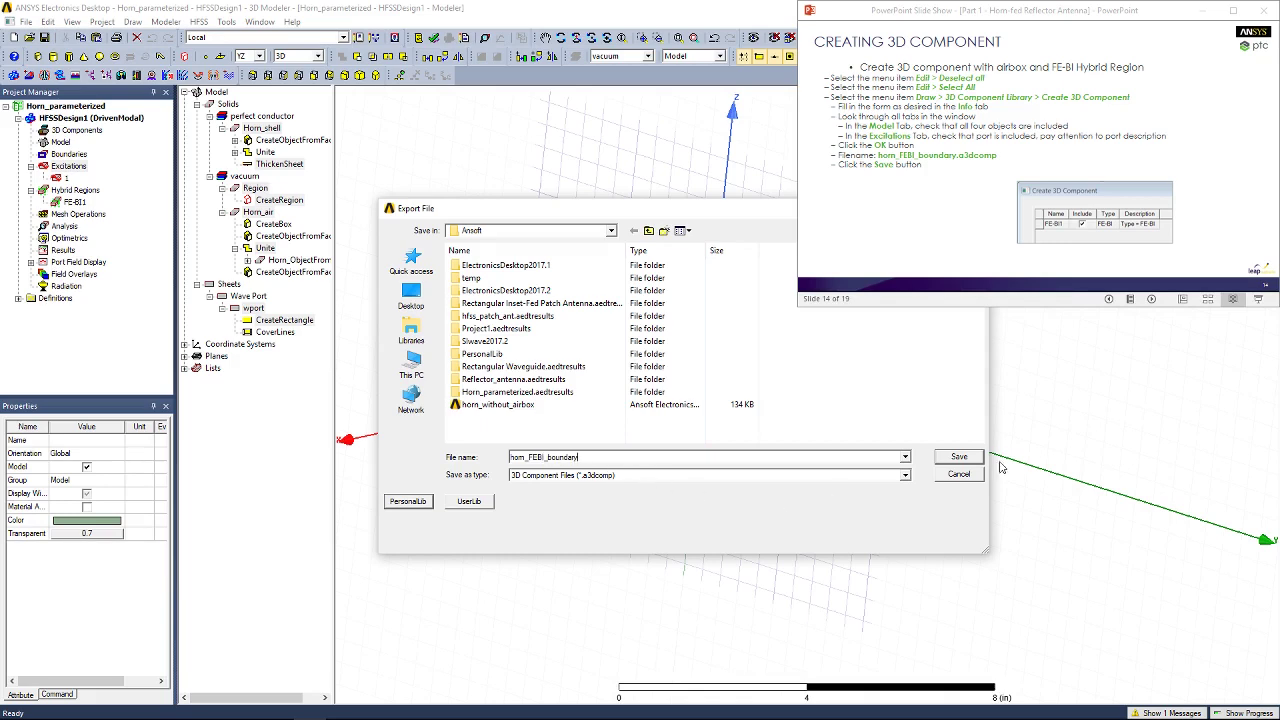
{"action": "left_click", "coordinate": [962, 458]}
{"action": "left_click", "coordinate": [1143, 207]}
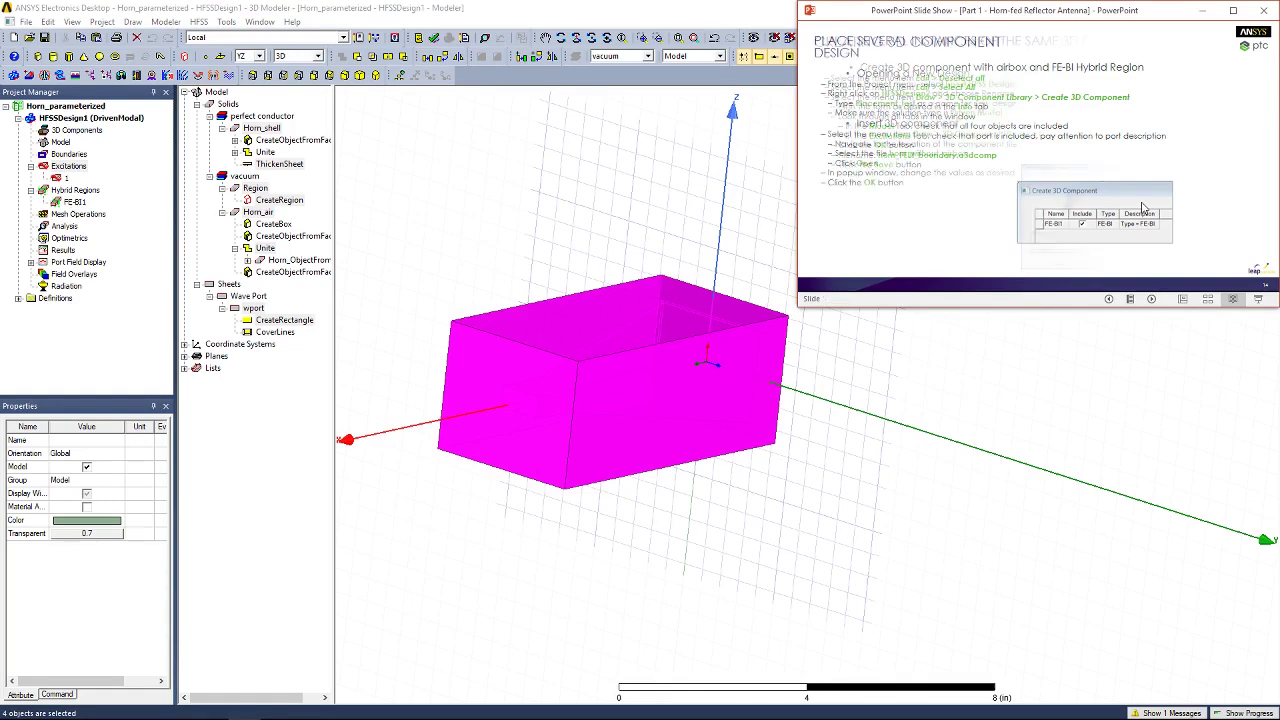
Insert a new HFSS design and rename it Placement_test.
{"action": "left_click", "coordinate": [509, 237]}
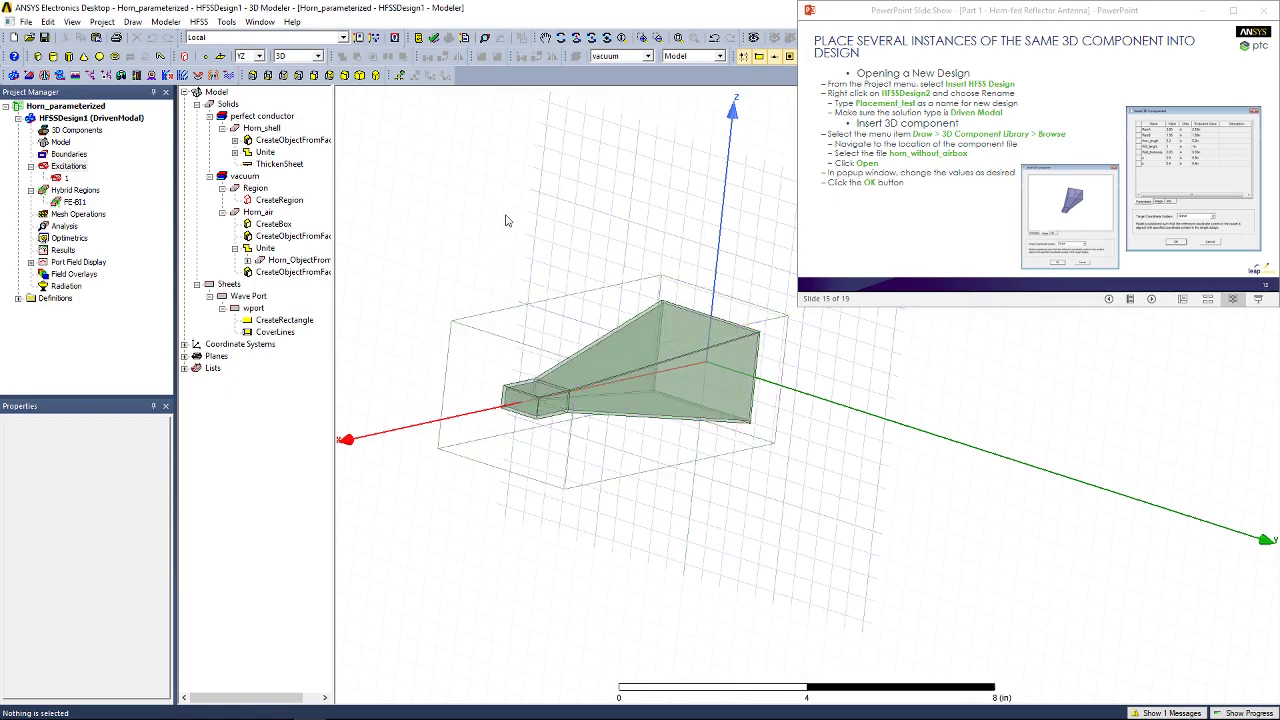
{"action": "left_click", "coordinate": [102, 21]}
{"action": "left_click", "coordinate": [107, 40]}
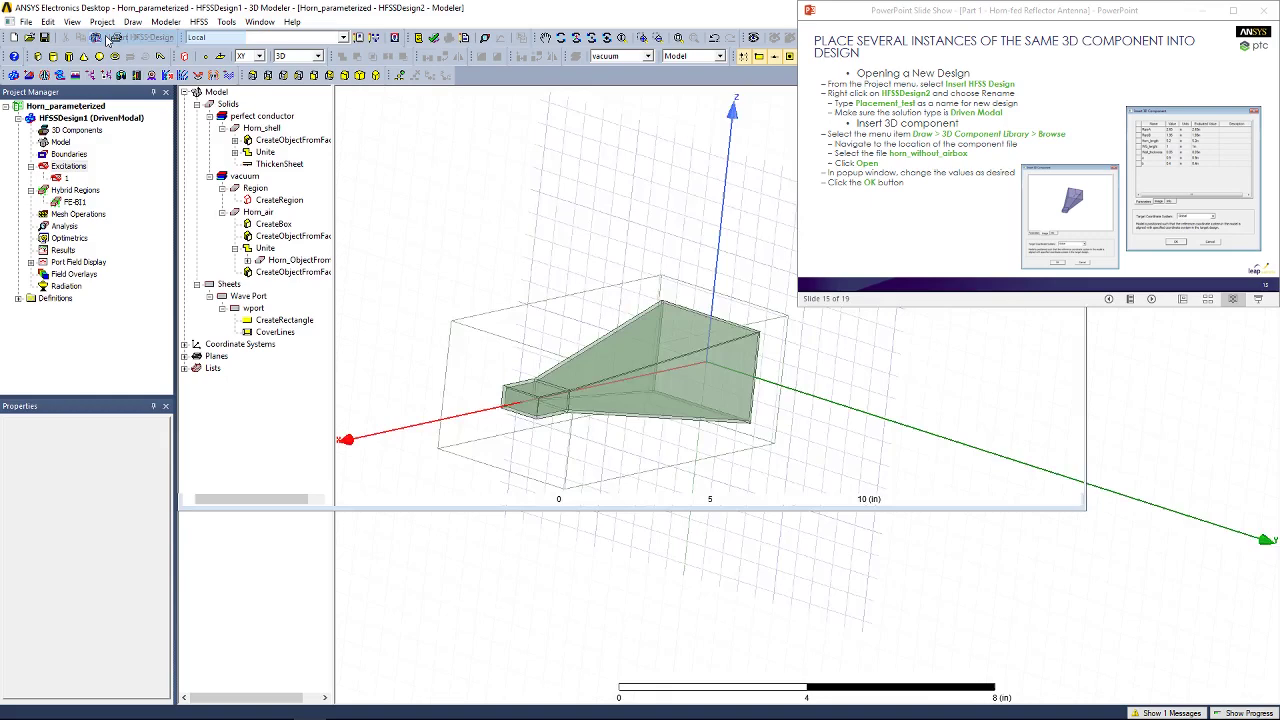
{"action": "left_click", "coordinate": [18, 118]}
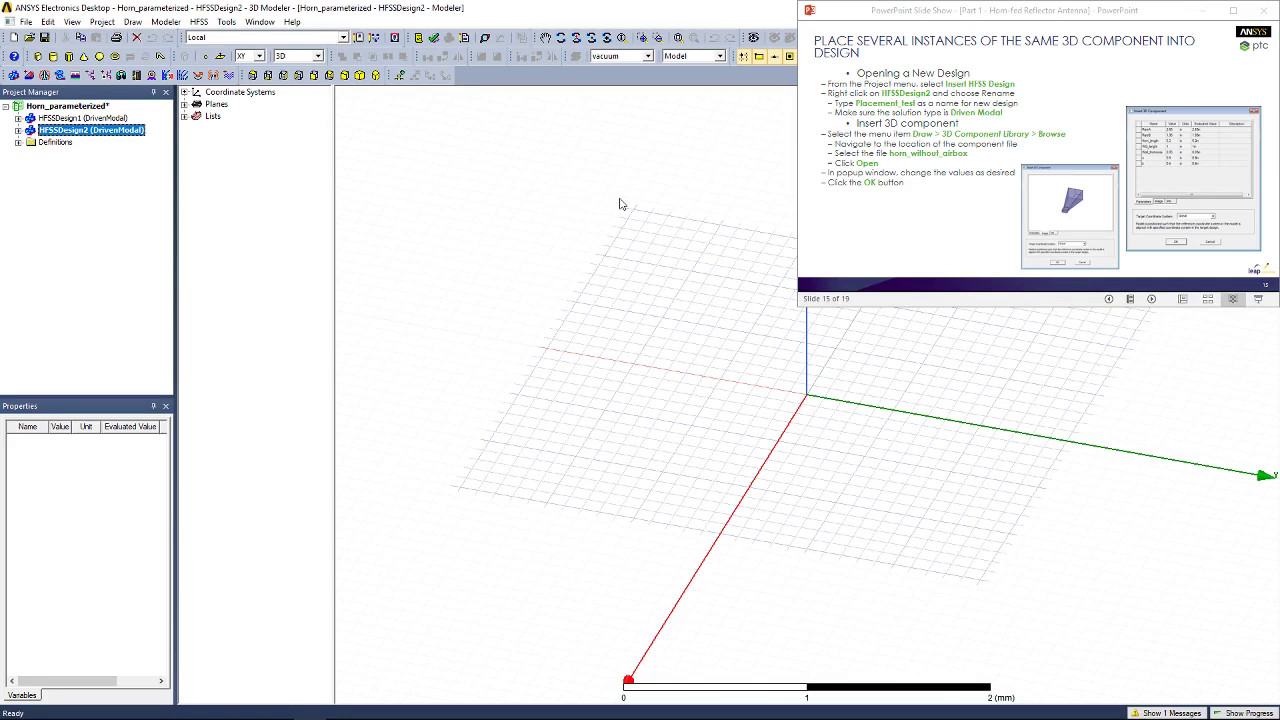
{"action": "right_click", "coordinate": [92, 133]}
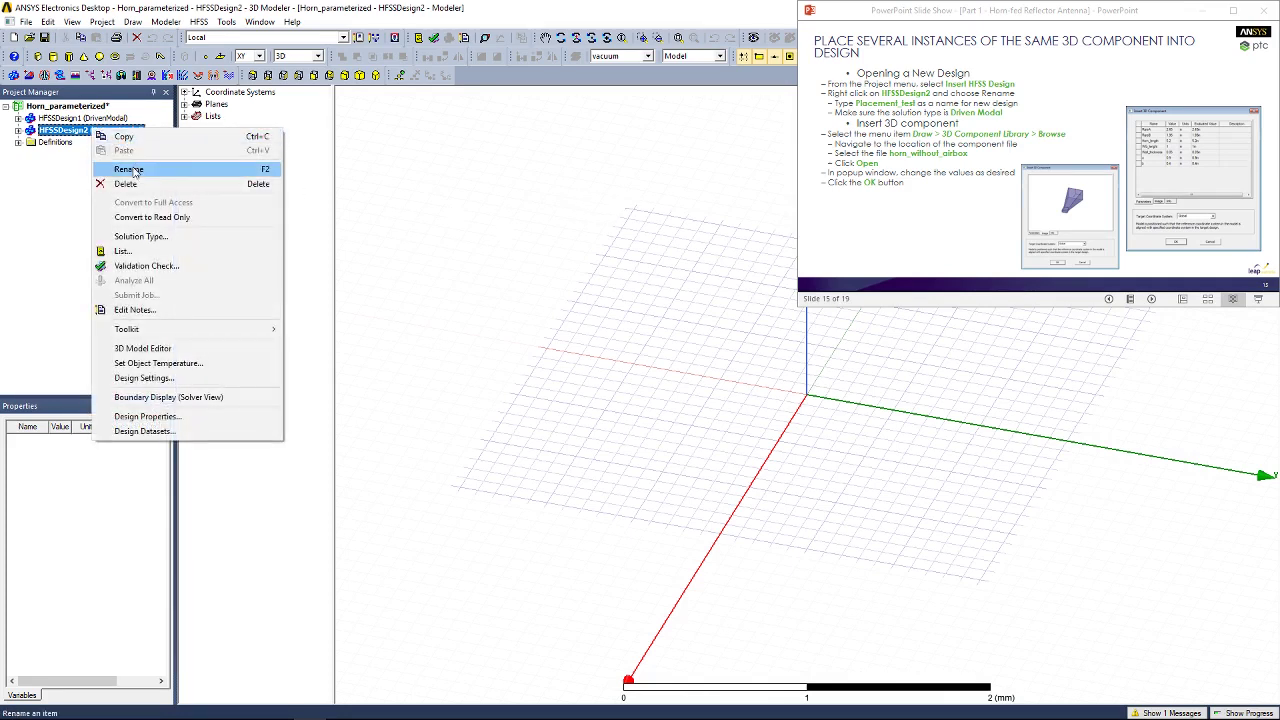
{"action": "left_click", "coordinate": [134, 170]}
{"action": "type", "text": "Placemen"}
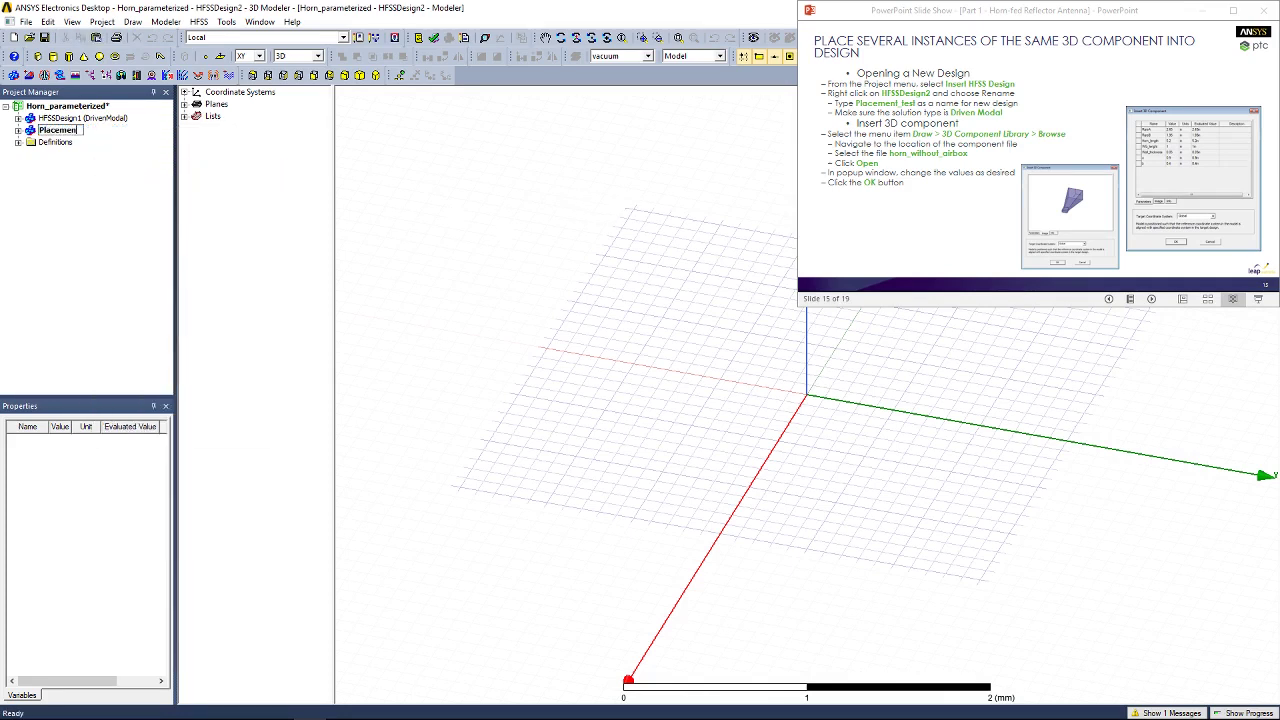
{"action": "type", "text": "t_test"}
{"action": "key", "text": "Return"}
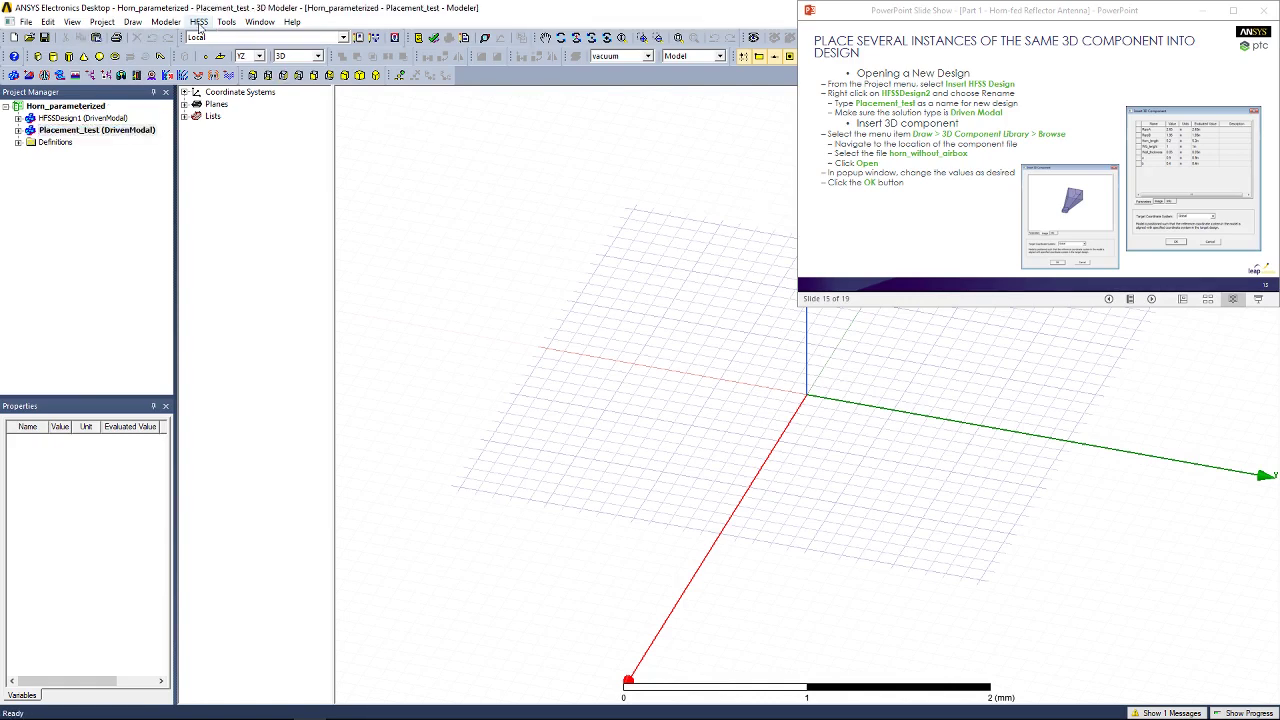
Confirm the Modal network analysis solution type.
{"action": "left_click", "coordinate": [199, 21]}
{"action": "left_click", "coordinate": [213, 37]}
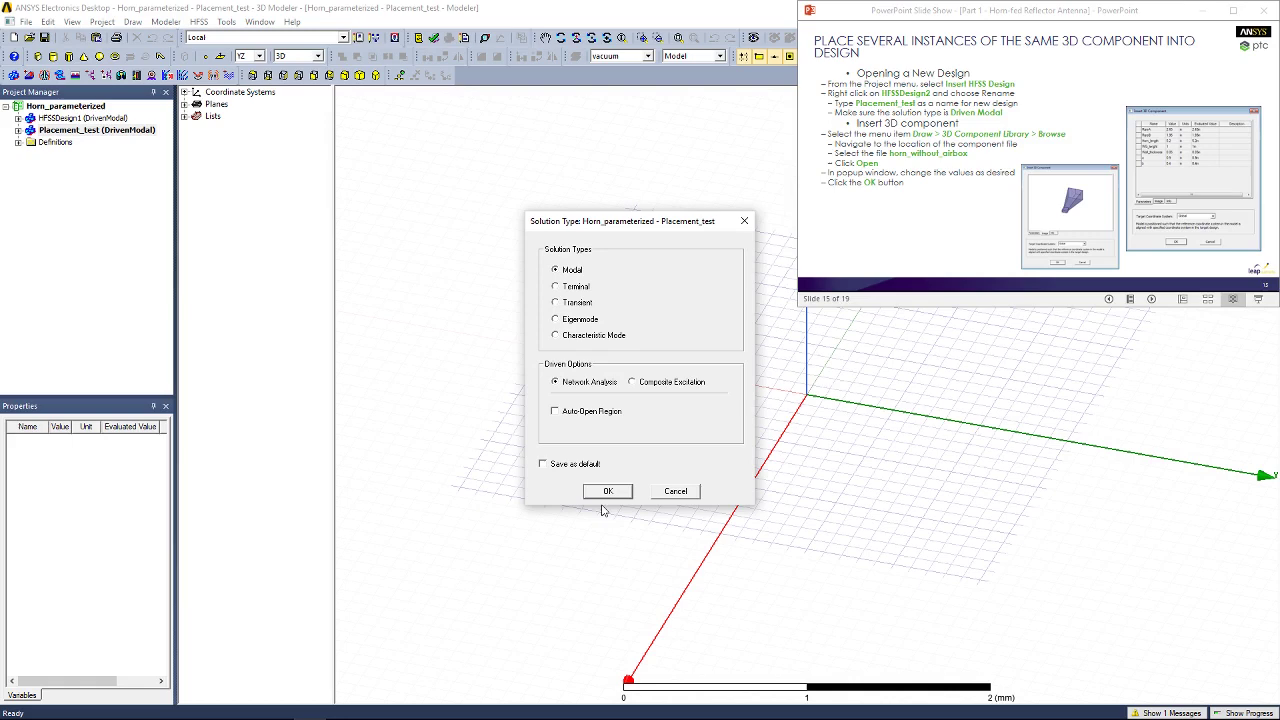
{"action": "left_click", "coordinate": [602, 490]}
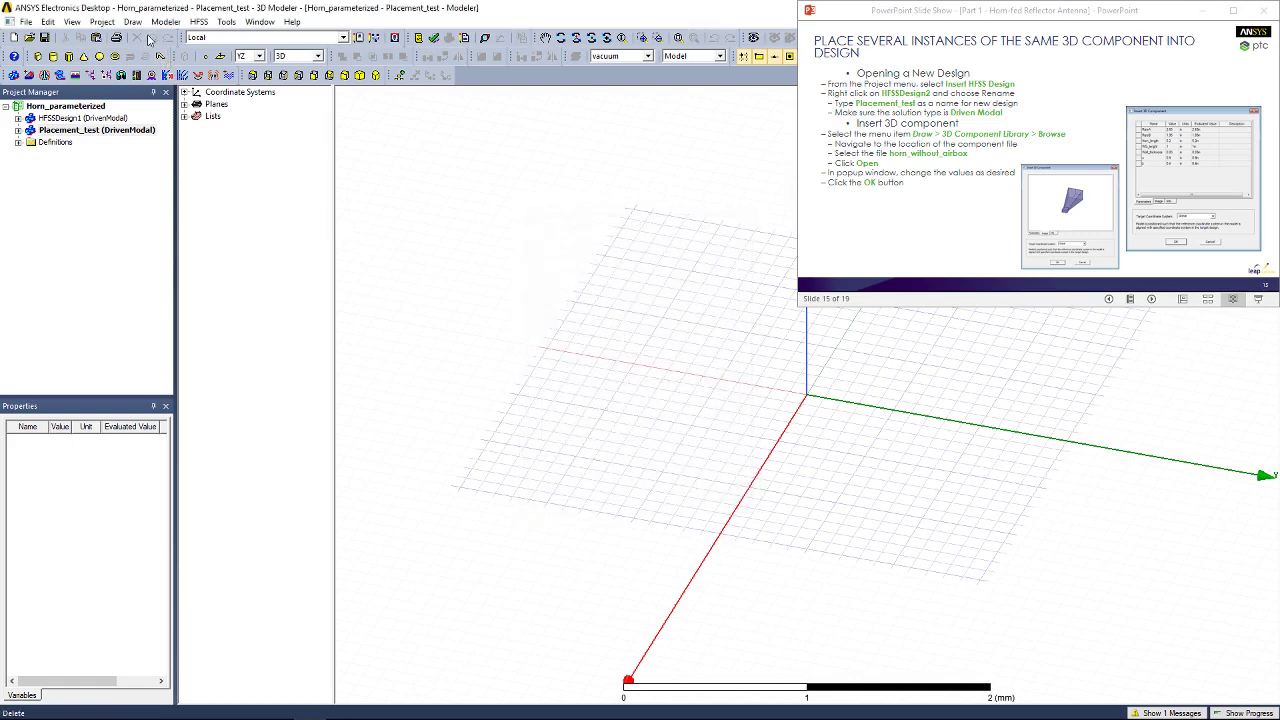
Change the model units to inches (in).
{"action": "left_click", "coordinate": [102, 21]}
{"action": "mouse_move", "coordinate": [165, 22]}
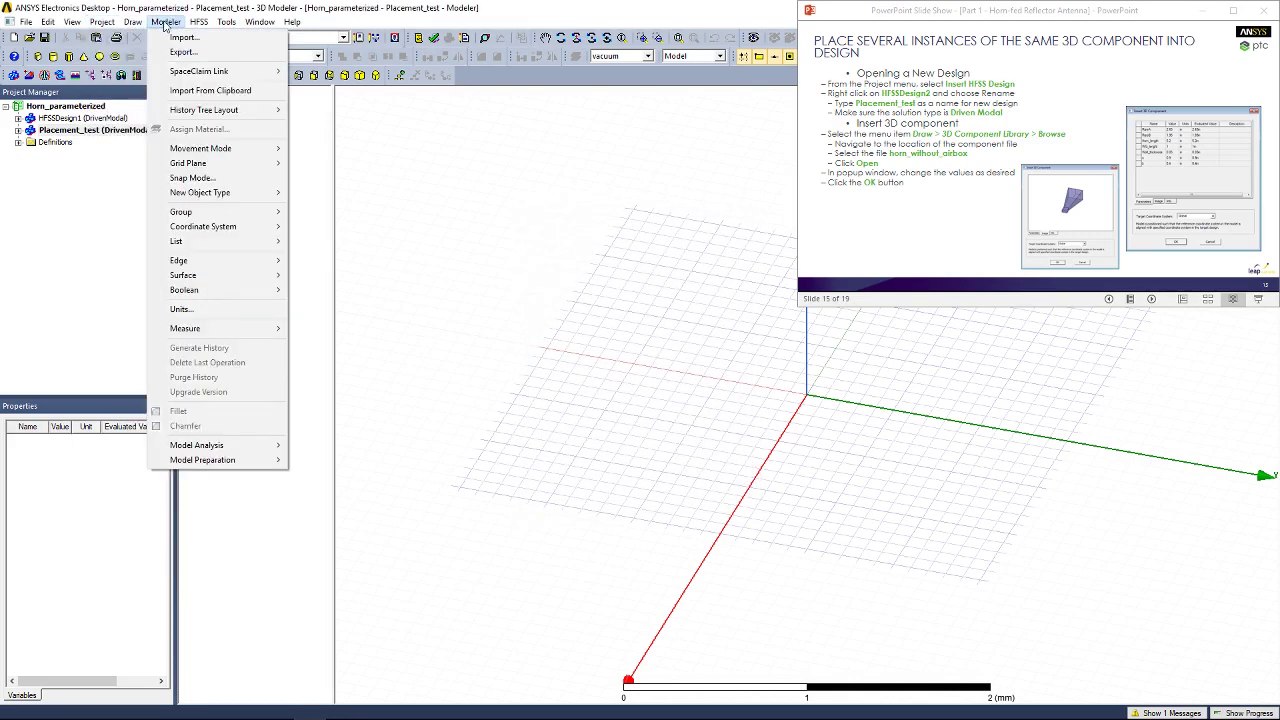
{"action": "left_click", "coordinate": [222, 309]}
{"action": "left_click", "coordinate": [651, 346]}
{"action": "scroll", "coordinate": [640, 400], "scroll_direction": "up", "scroll_amount": 3}
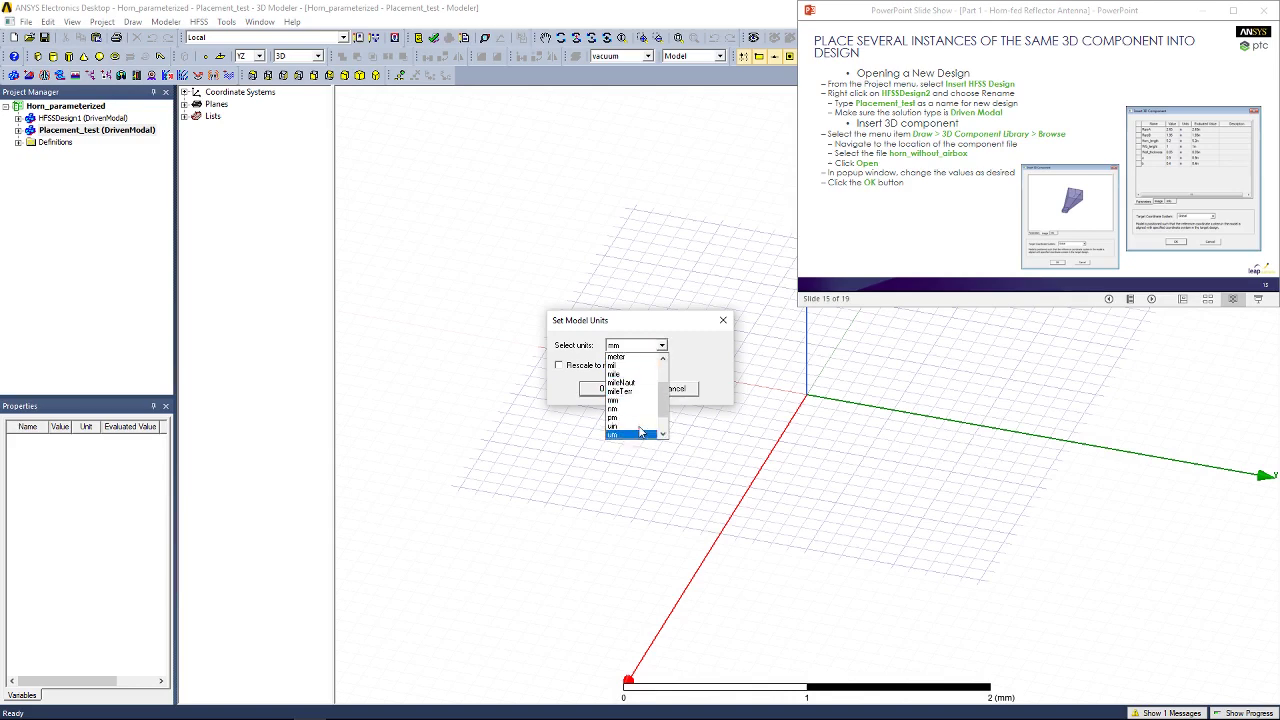
{"action": "left_click", "coordinate": [620, 391]}
{"action": "left_click", "coordinate": [617, 395]}
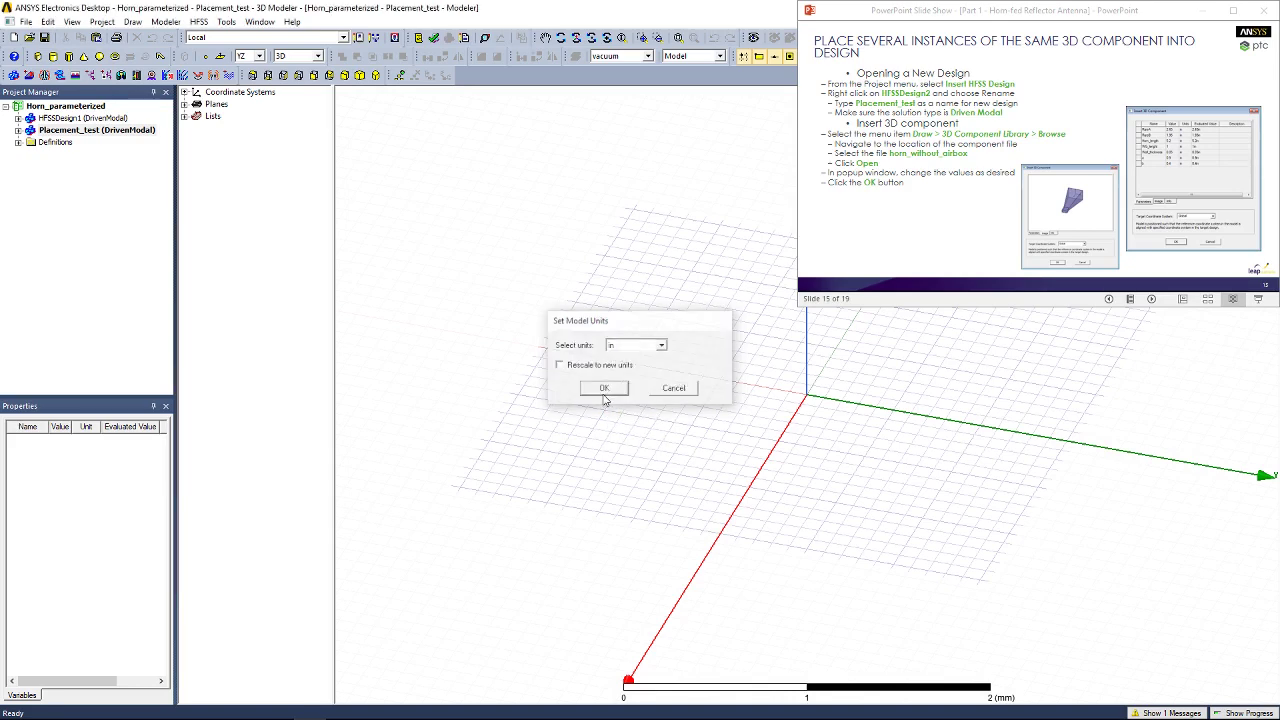
{"action": "left_click", "coordinate": [132, 21]}
Insert horn_without_airbox on Global, keeping default Horn_length, Wall_thickness and b values.
{"action": "mouse_move", "coordinate": [204, 362]}
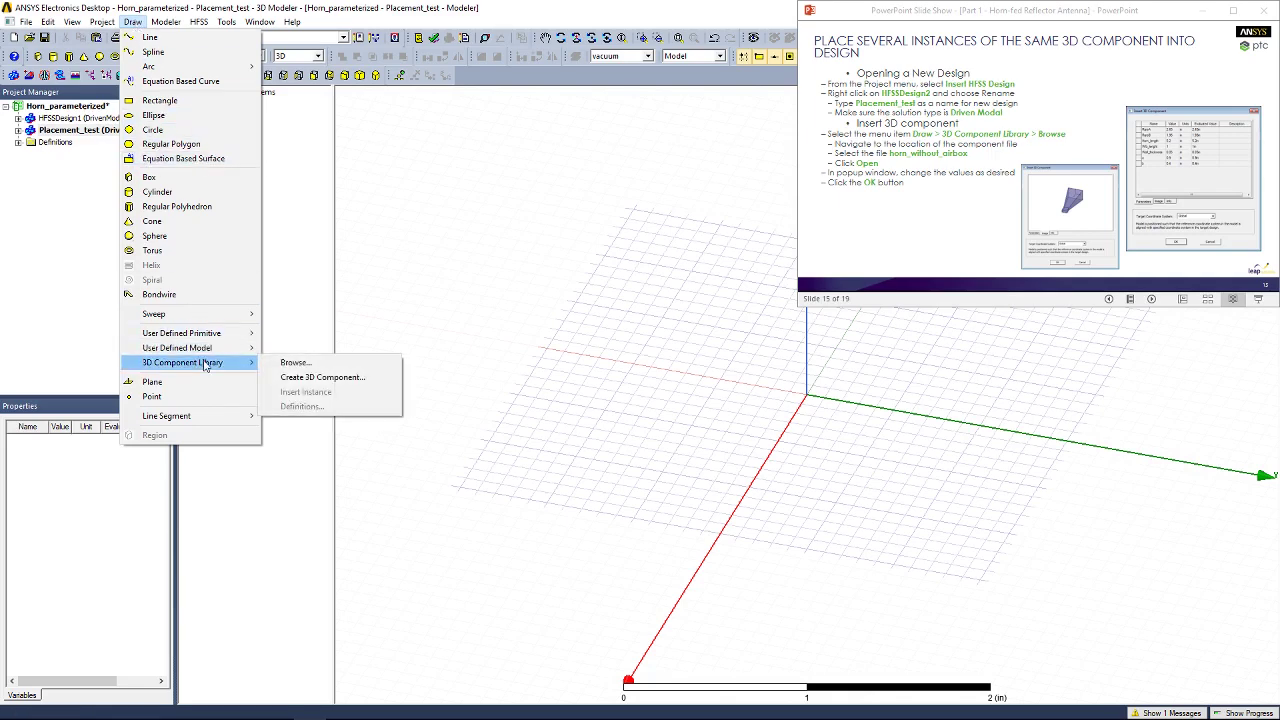
{"action": "left_click", "coordinate": [285, 364]}
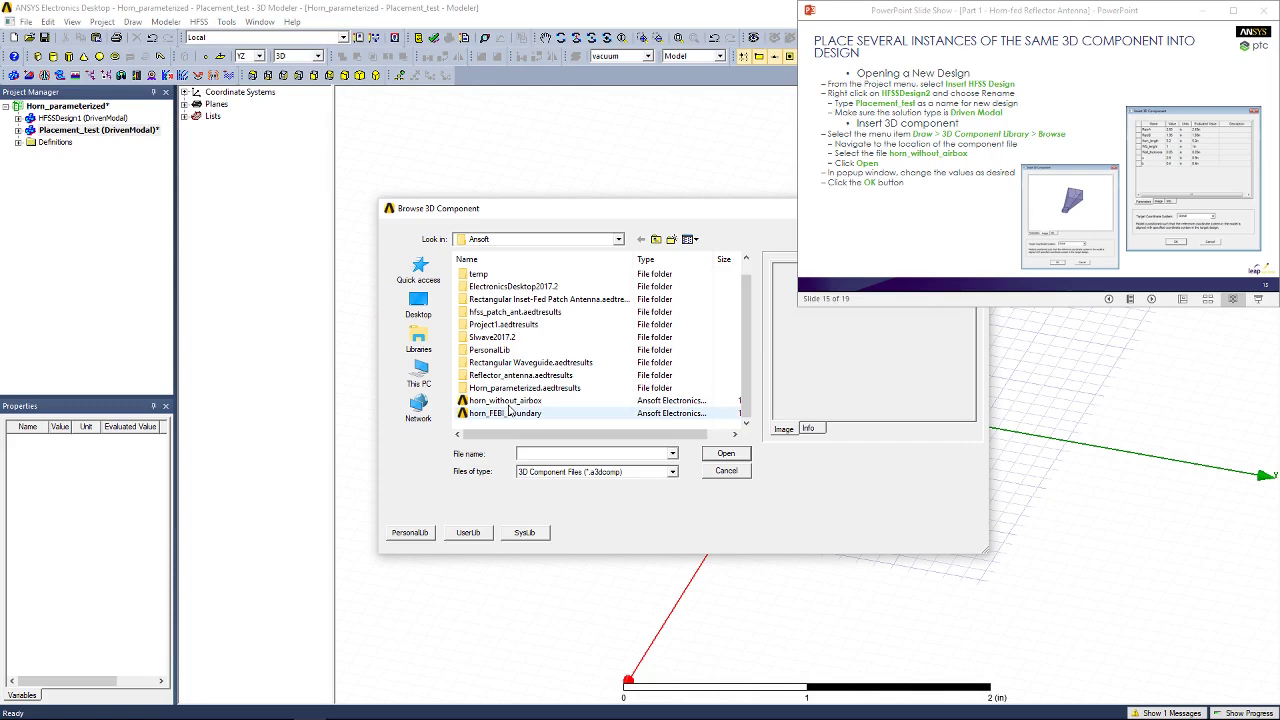
{"action": "left_click", "coordinate": [505, 401]}
{"action": "double_click", "coordinate": [507, 402]}
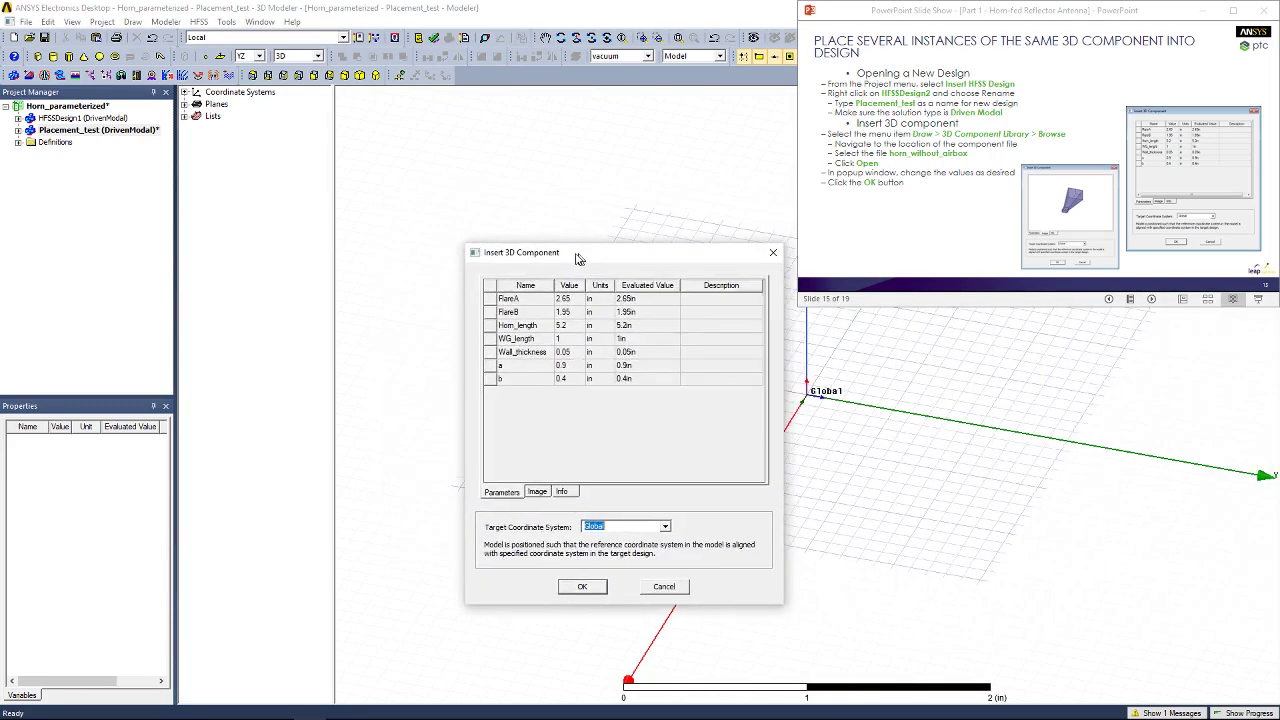
{"action": "left_click_drag", "start_coordinate": [571, 254], "coordinate": [531, 213]}
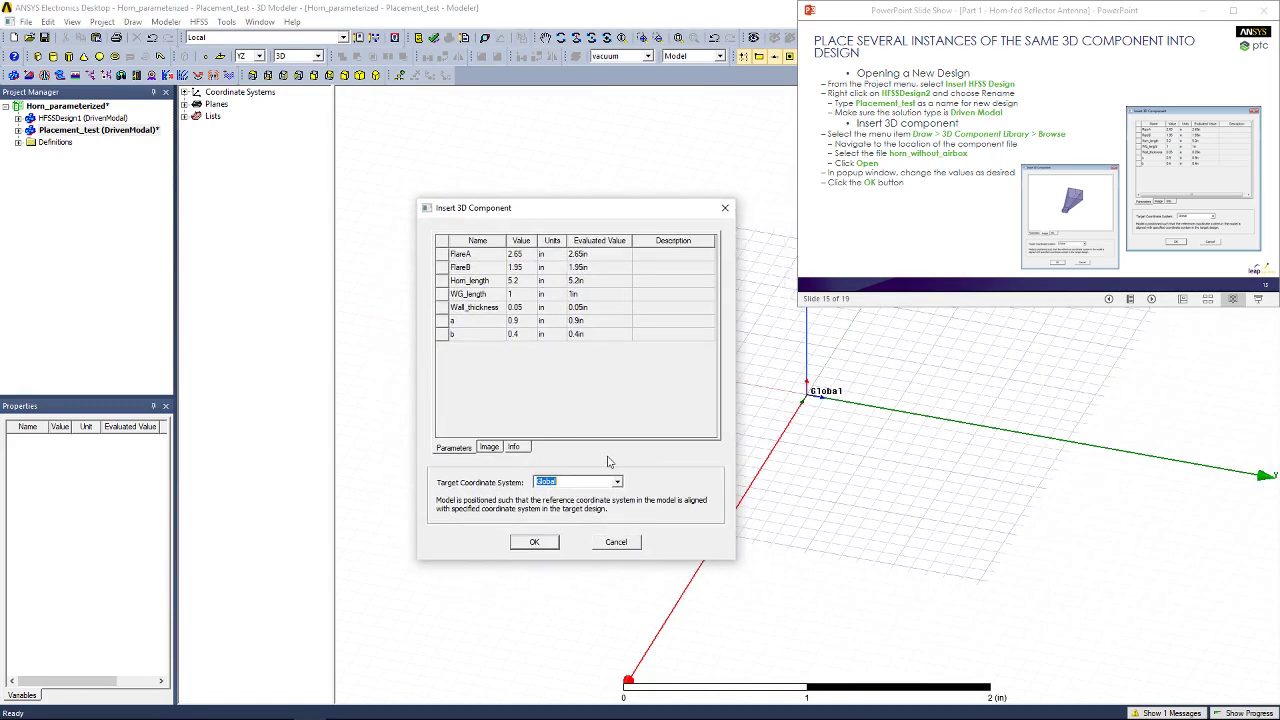
{"action": "left_click", "coordinate": [519, 285]}
{"action": "left_click", "coordinate": [525, 310]}
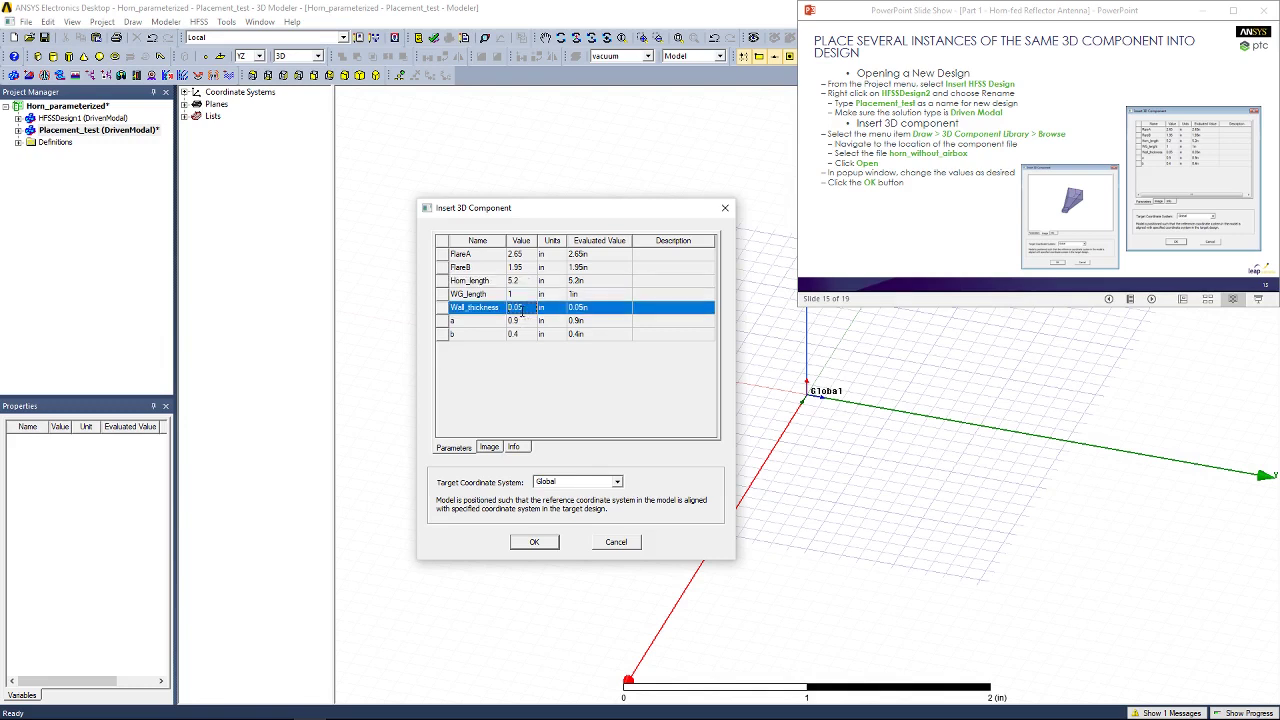
{"action": "left_click", "coordinate": [521, 334]}
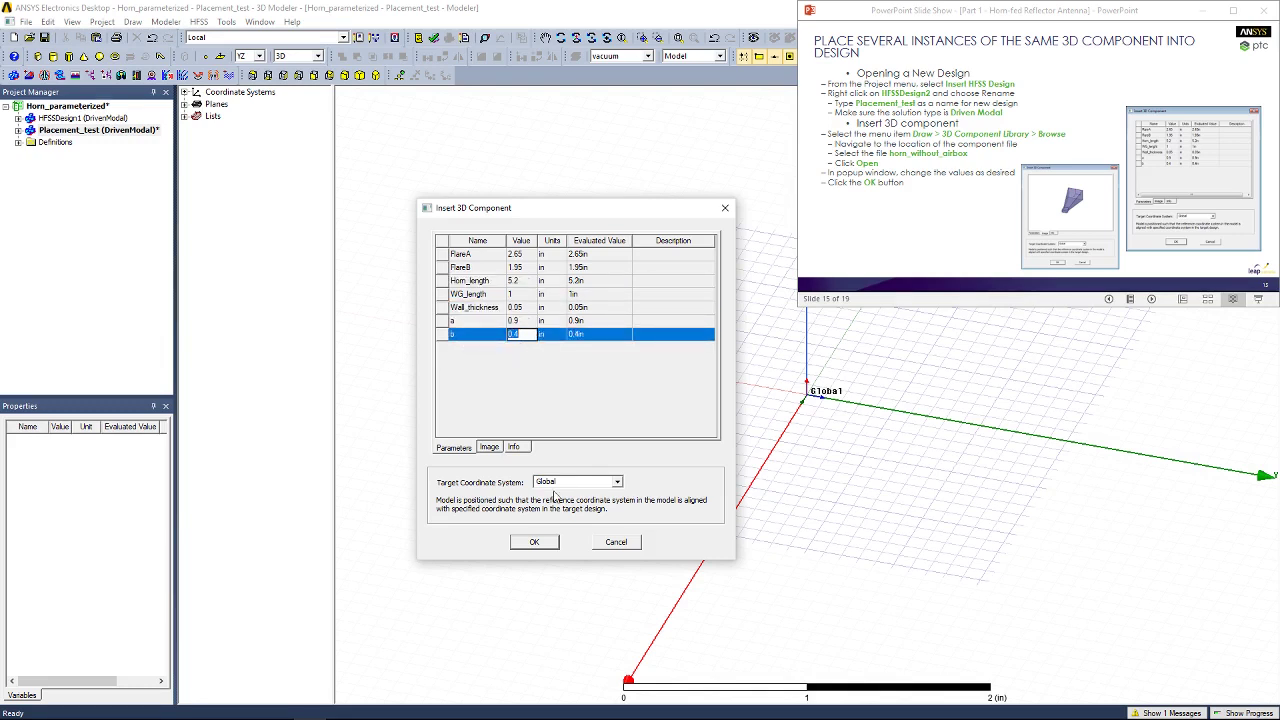
{"action": "left_click", "coordinate": [534, 541]}
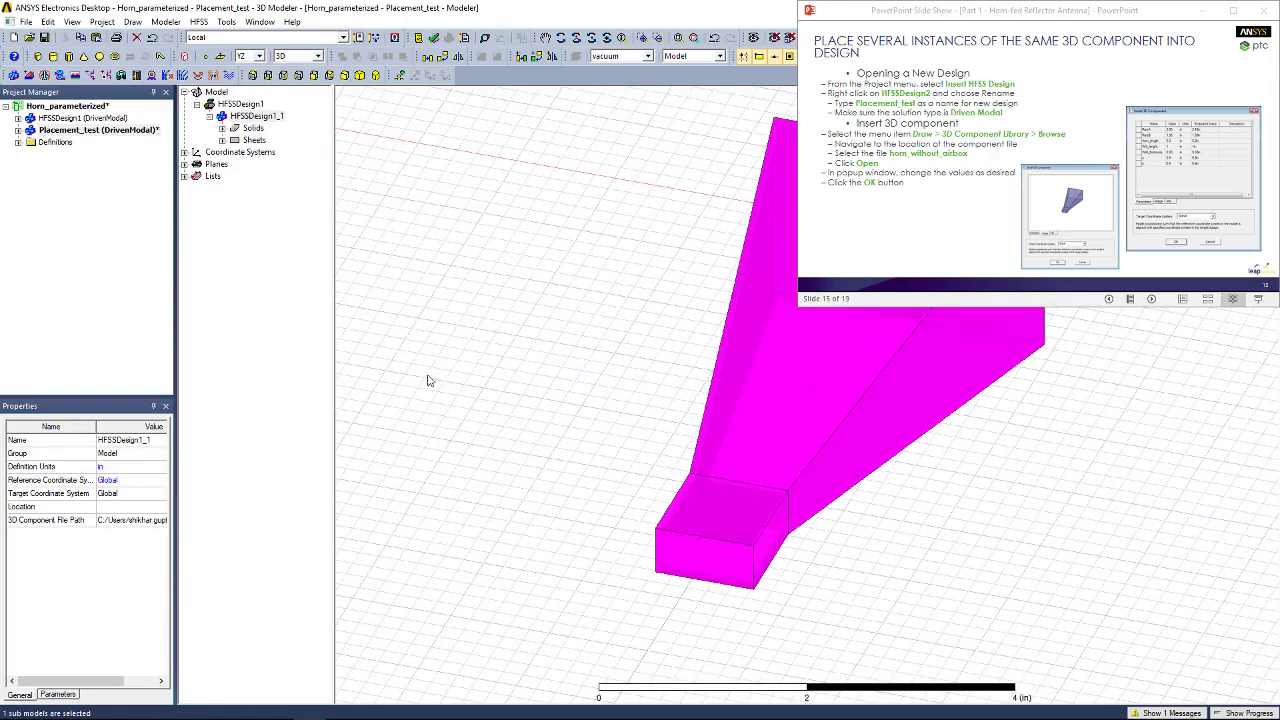
Orbit and zoom out to view the whole inserted horn.
{"action": "left_click_drag", "start_coordinate": [429, 380], "coordinate": [517, 278], "text": "alt"}
{"action": "scroll", "coordinate": [568, 322], "scroll_direction": "down", "scroll_amount": 6}
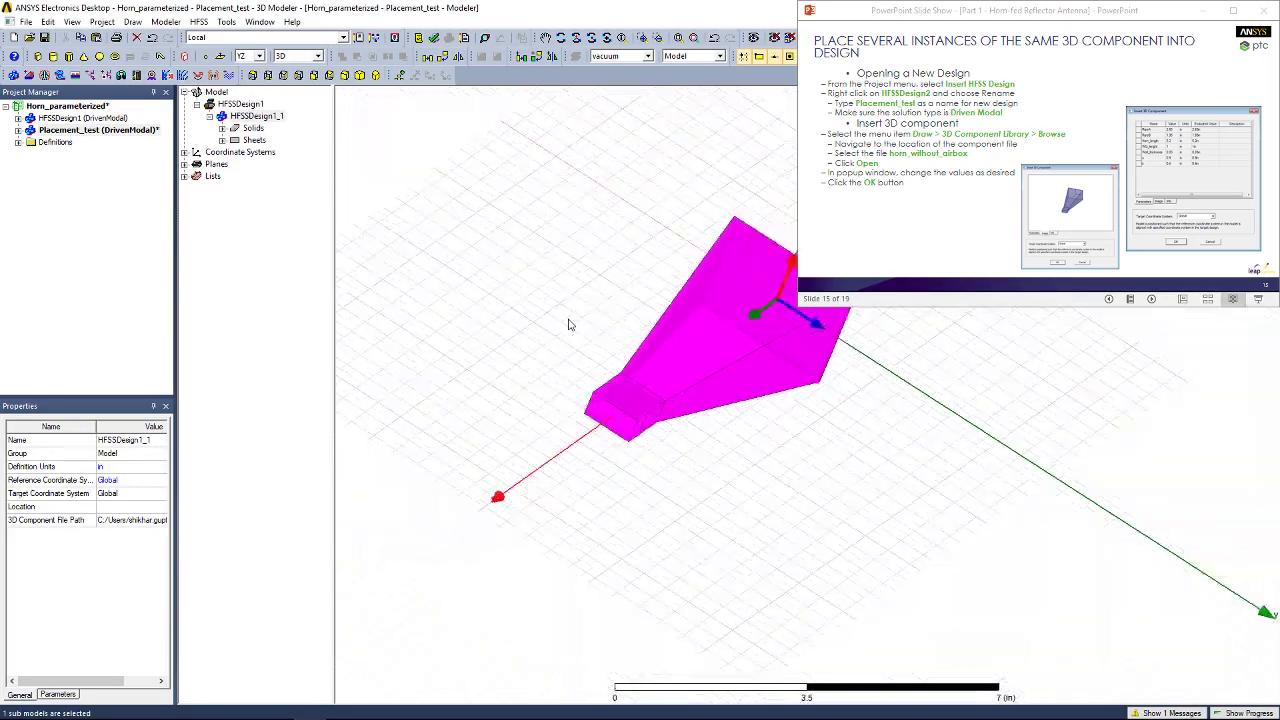
{"action": "left_click_drag", "start_coordinate": [576, 272], "coordinate": [552, 290]}
{"action": "left_click_drag", "start_coordinate": [613, 263], "coordinate": [517, 386], "text": "alt"}
{"action": "scroll", "coordinate": [517, 386], "scroll_direction": "down", "scroll_amount": 3}
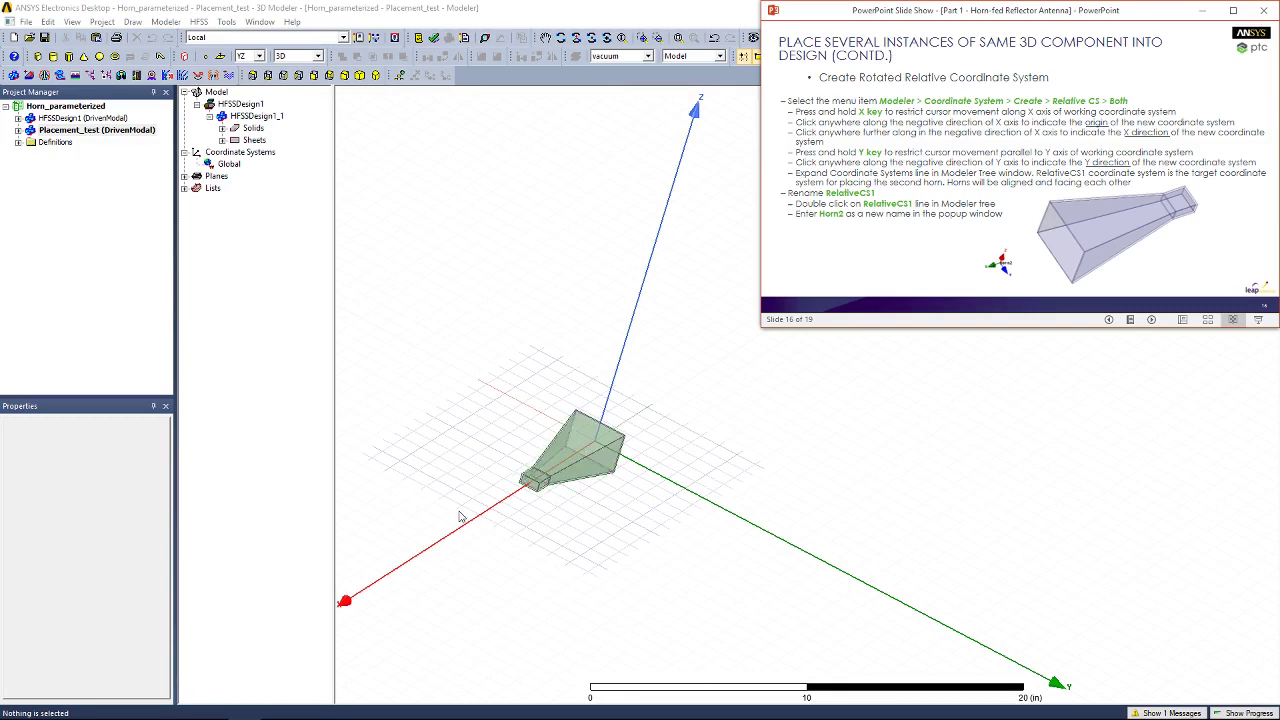
Start a relative coordinate system with both offset and rotation.
{"action": "left_click", "coordinate": [545, 496]}
{"action": "left_click_drag", "start_coordinate": [545, 496], "coordinate": [512, 508], "text": "alt"}
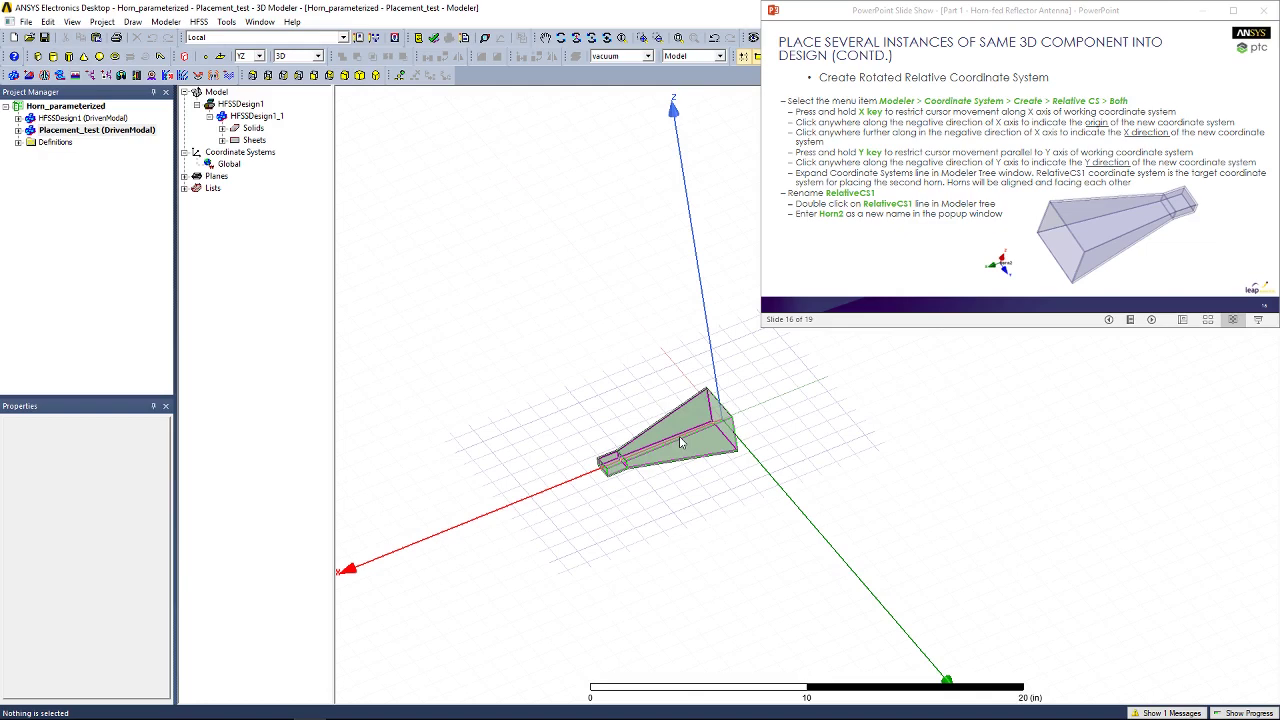
{"action": "left_click_drag", "start_coordinate": [419, 432], "coordinate": [406, 415], "text": "alt"}
{"action": "left_click", "coordinate": [1082, 176]}
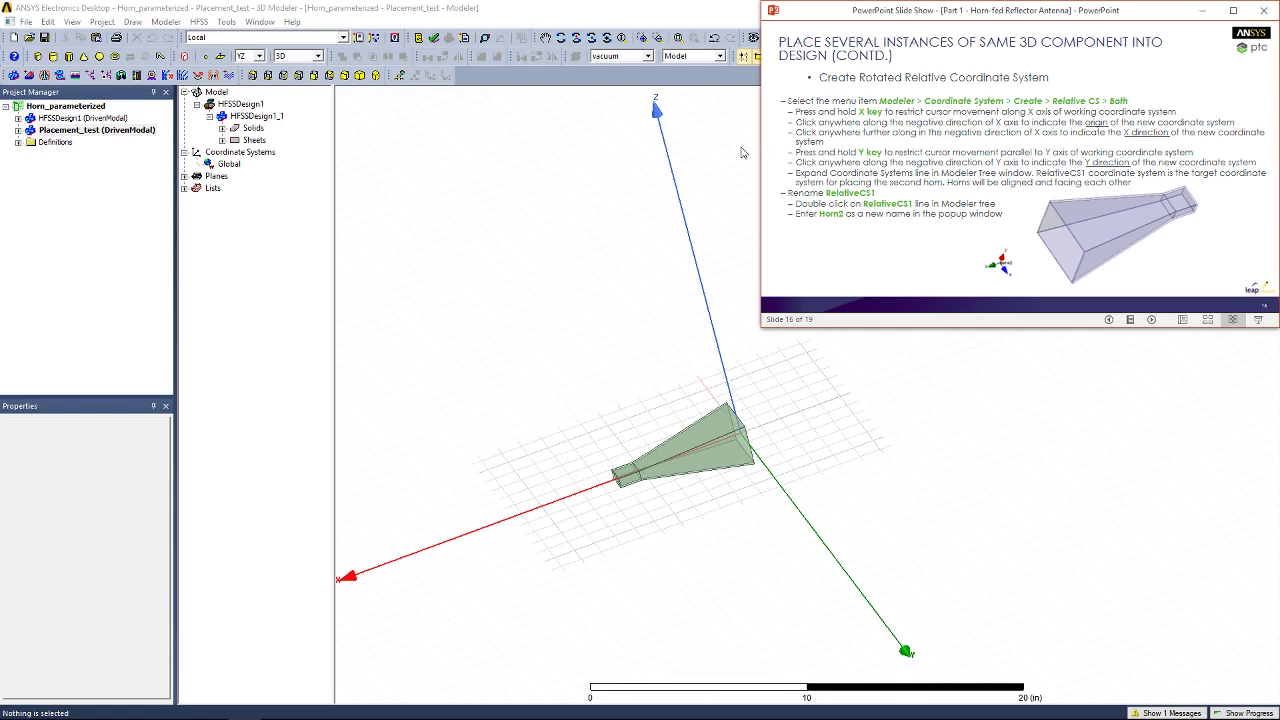
{"action": "left_click", "coordinate": [166, 21]}
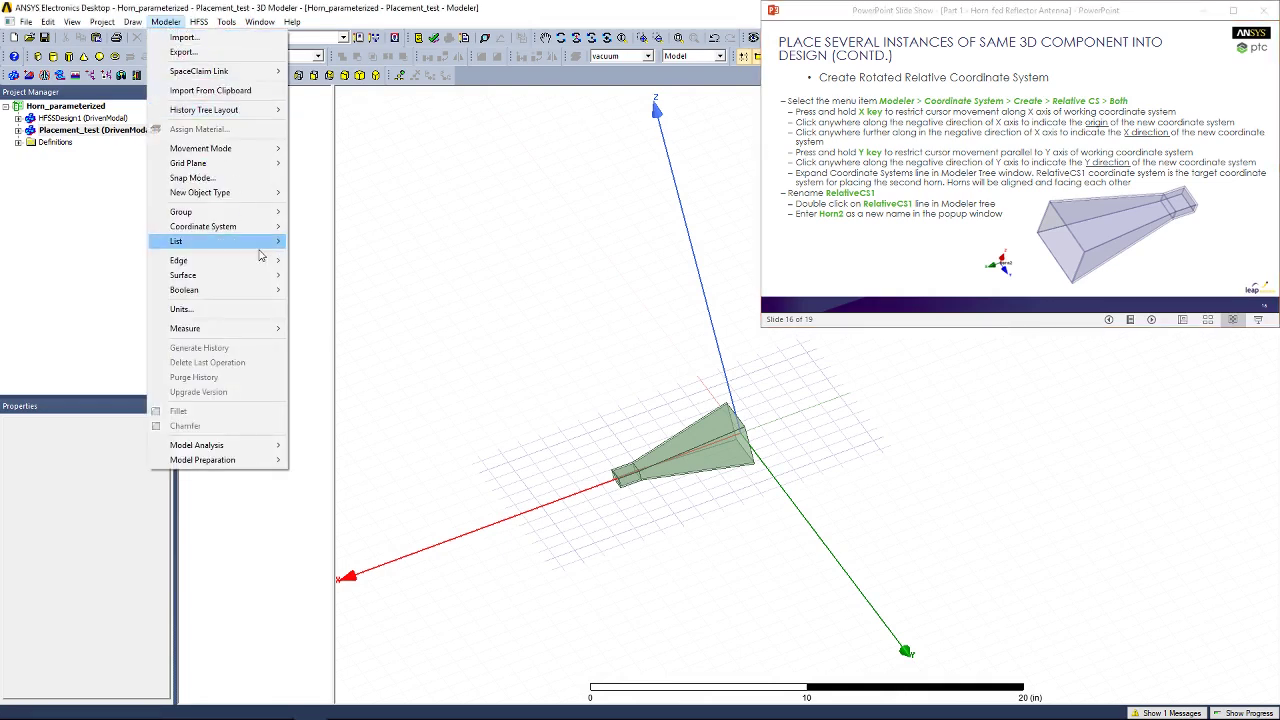
{"action": "mouse_move", "coordinate": [259, 228]}
{"action": "mouse_move", "coordinate": [317, 242]}
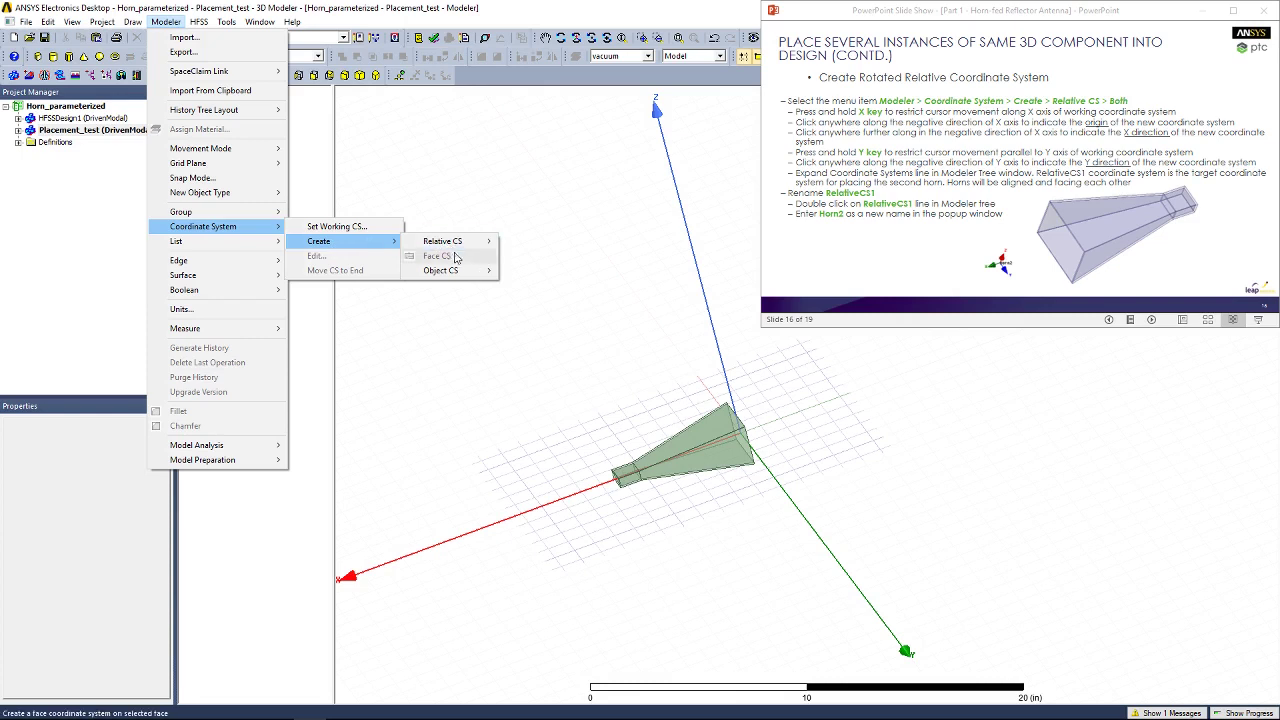
{"action": "mouse_move", "coordinate": [482, 245]}
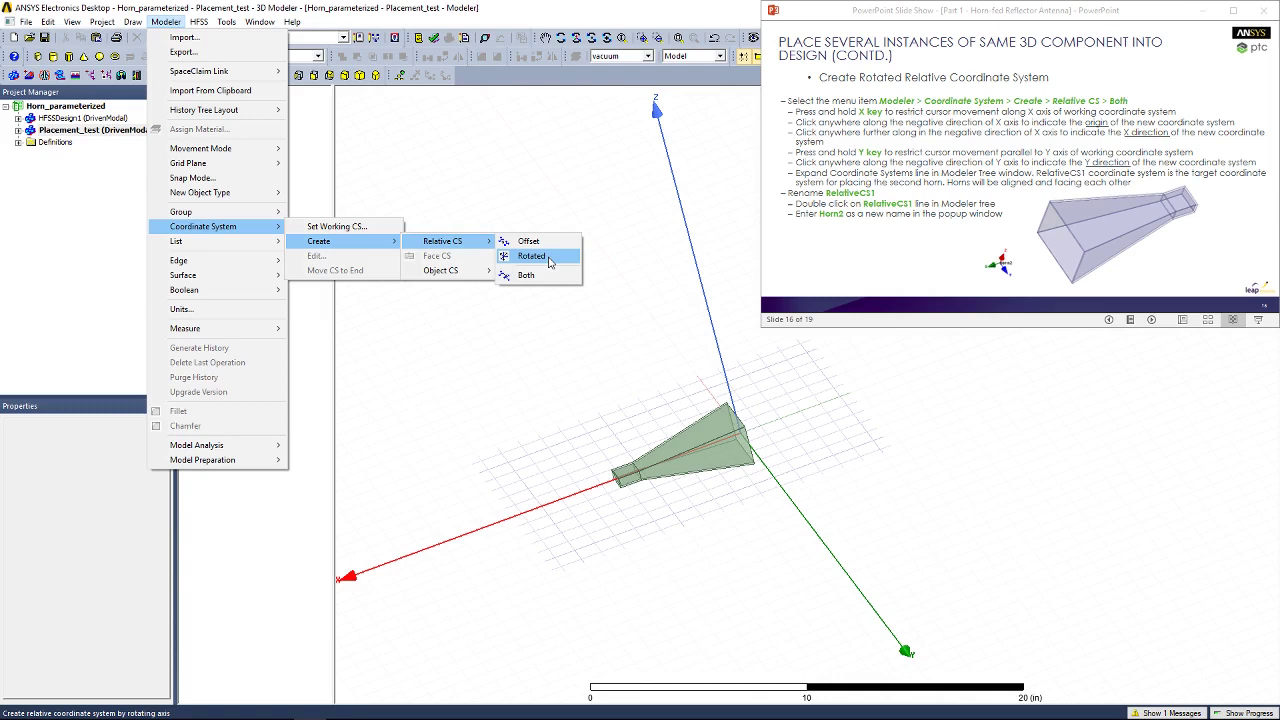
{"action": "left_click", "coordinate": [530, 275]}
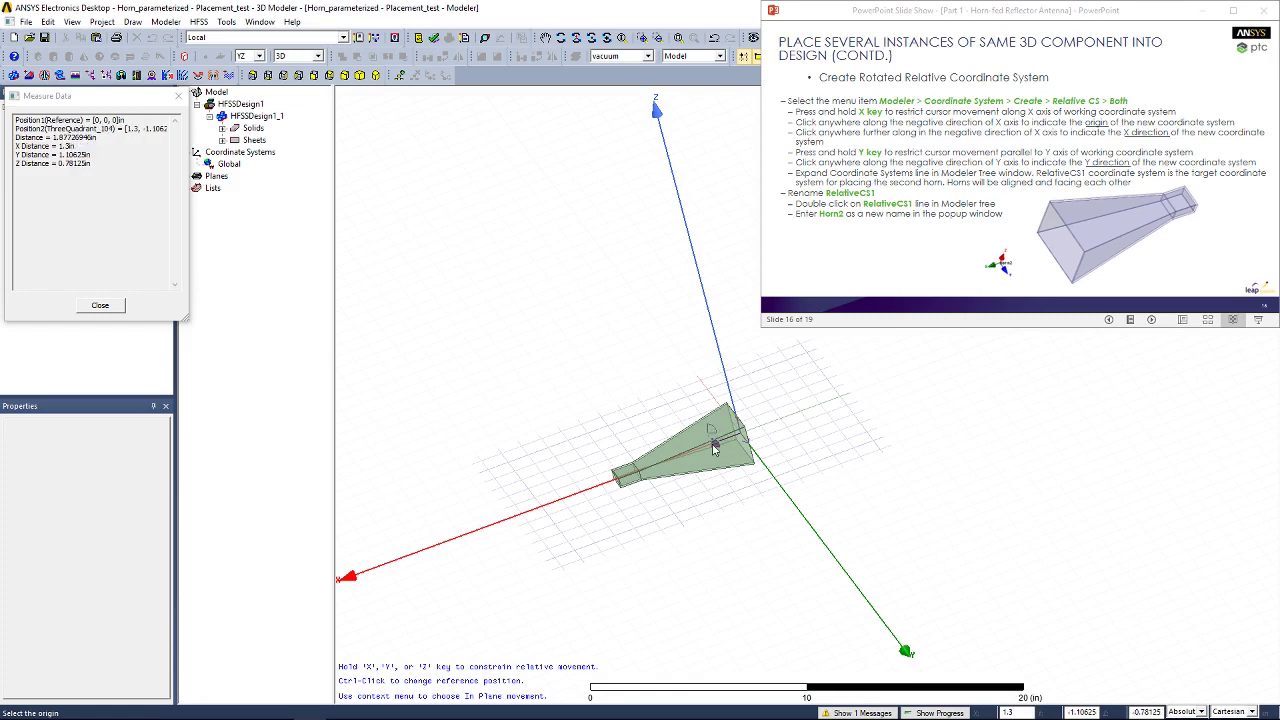
Place its origin at (-4, 0, 0), X toward negative X and Y toward negative Y.
{"action": "key", "text": "x"}
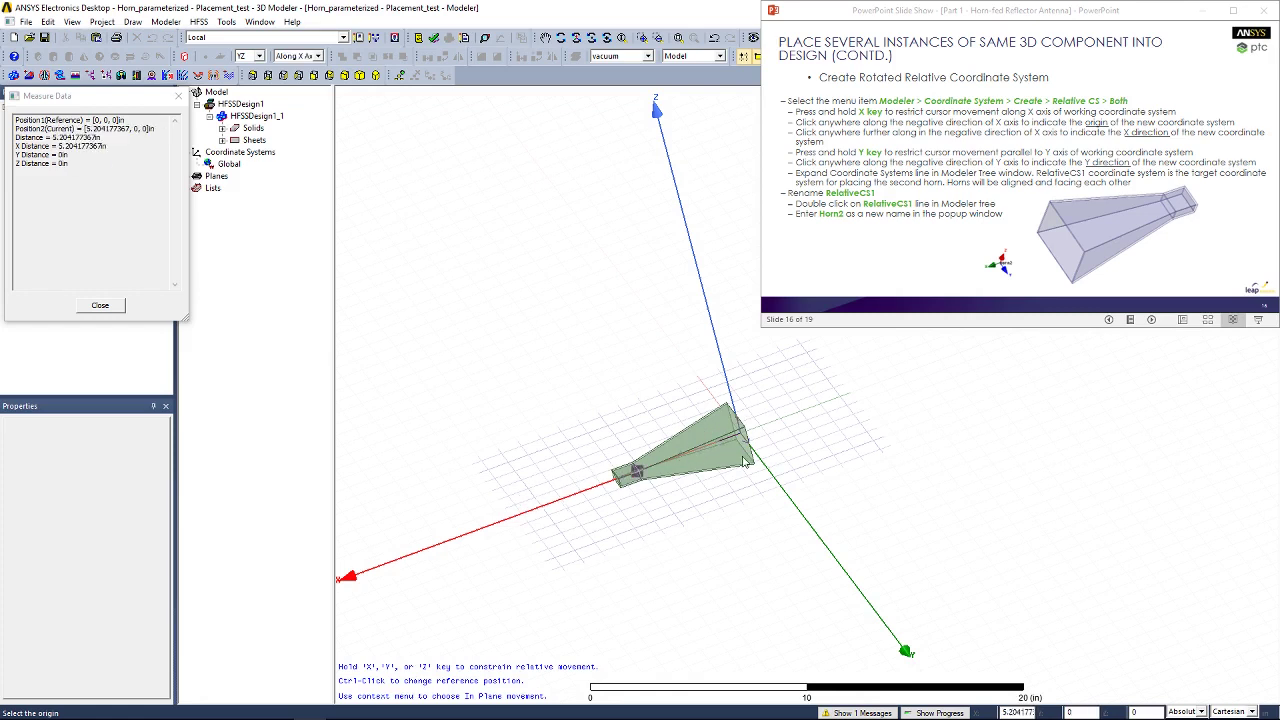
{"action": "key", "text": "y"}
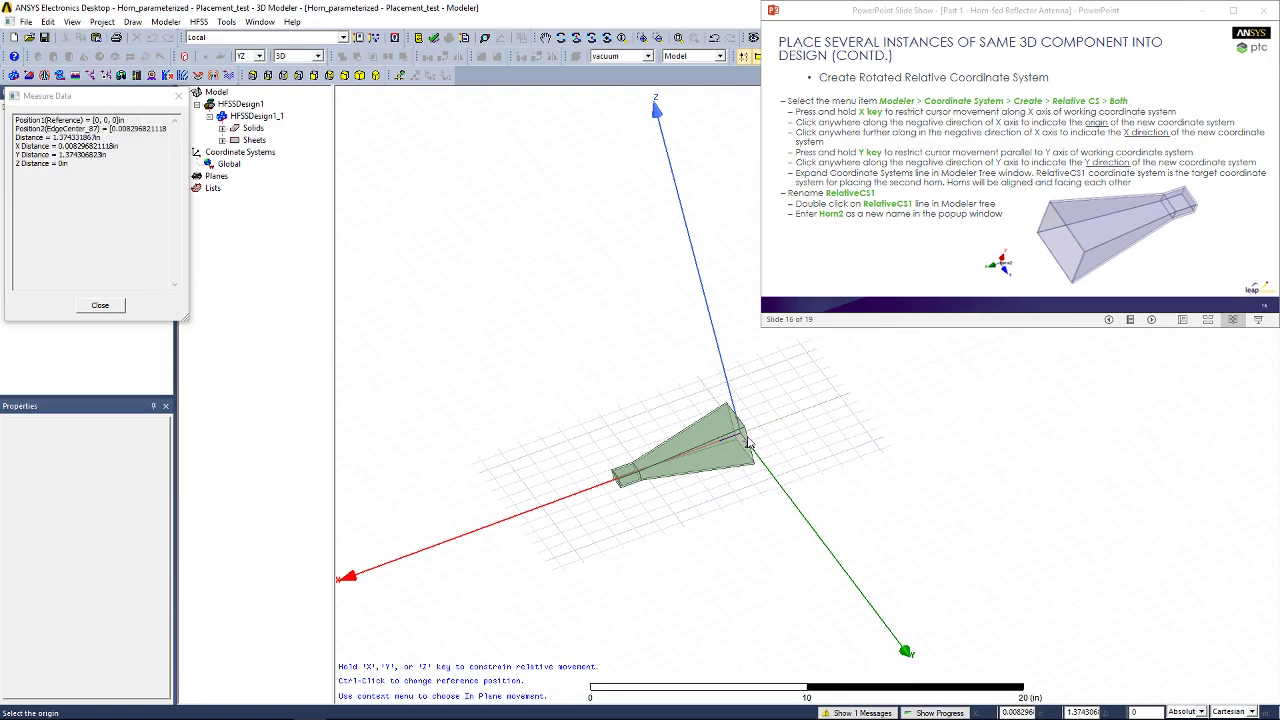
{"action": "key", "text": "x"}
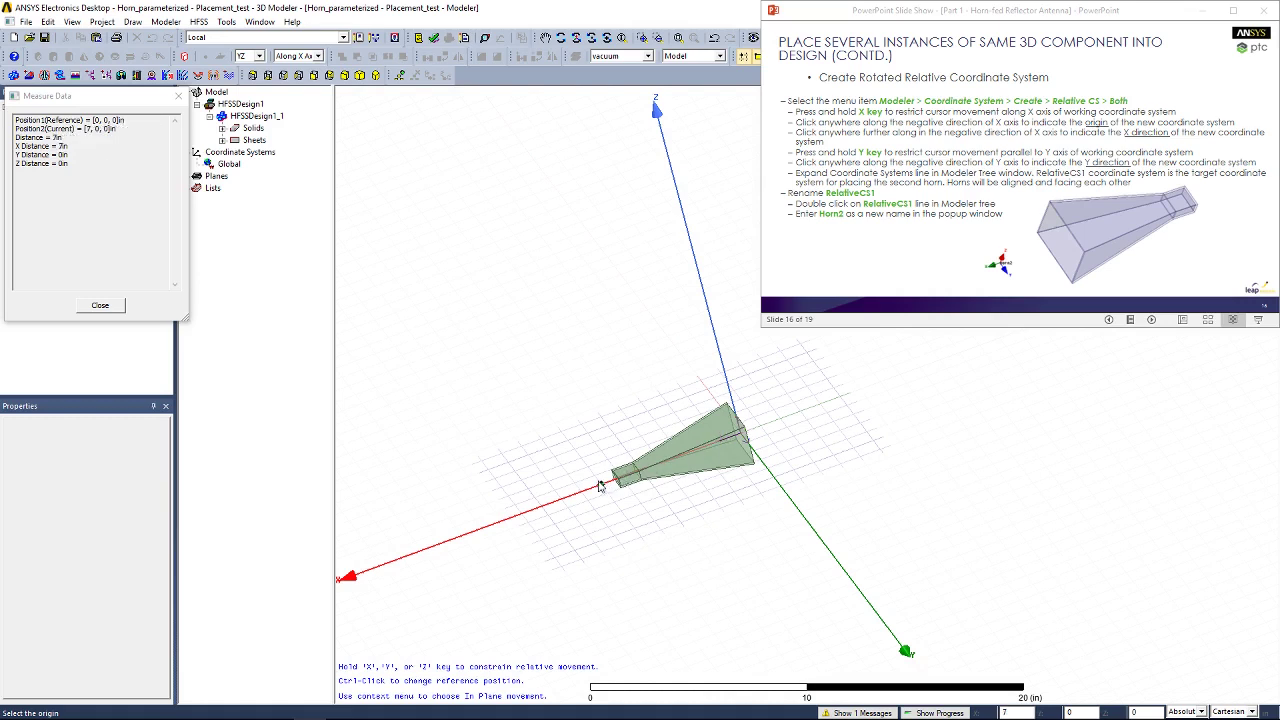
{"action": "left_click", "coordinate": [818, 408]}
{"action": "key", "text": "x"}
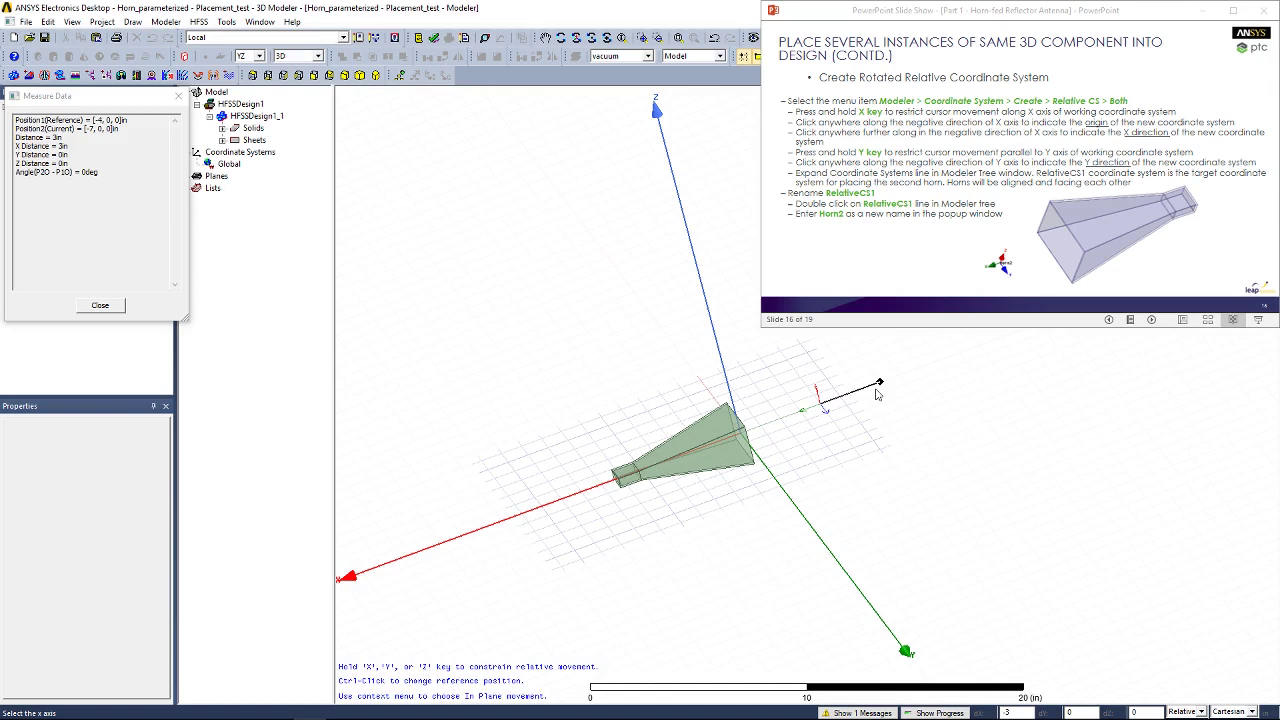
{"action": "left_click", "coordinate": [876, 394]}
{"action": "key", "text": "y"}
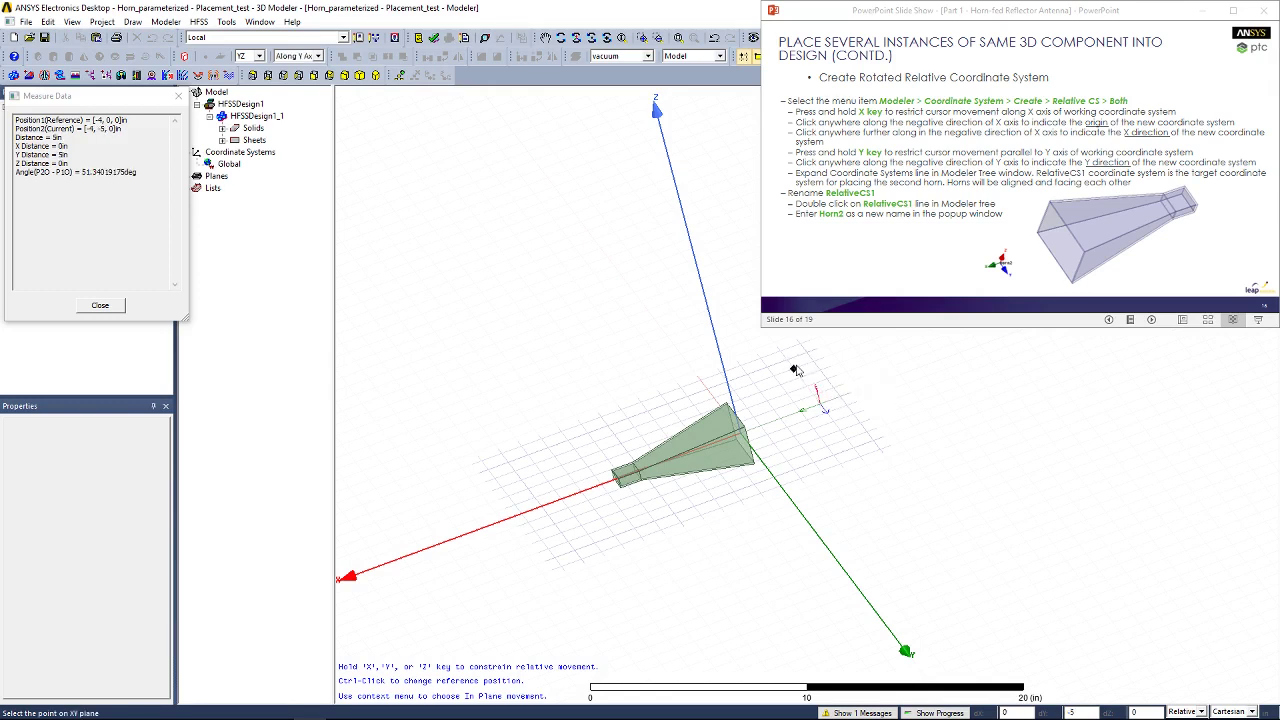
{"action": "left_click", "coordinate": [793, 370]}
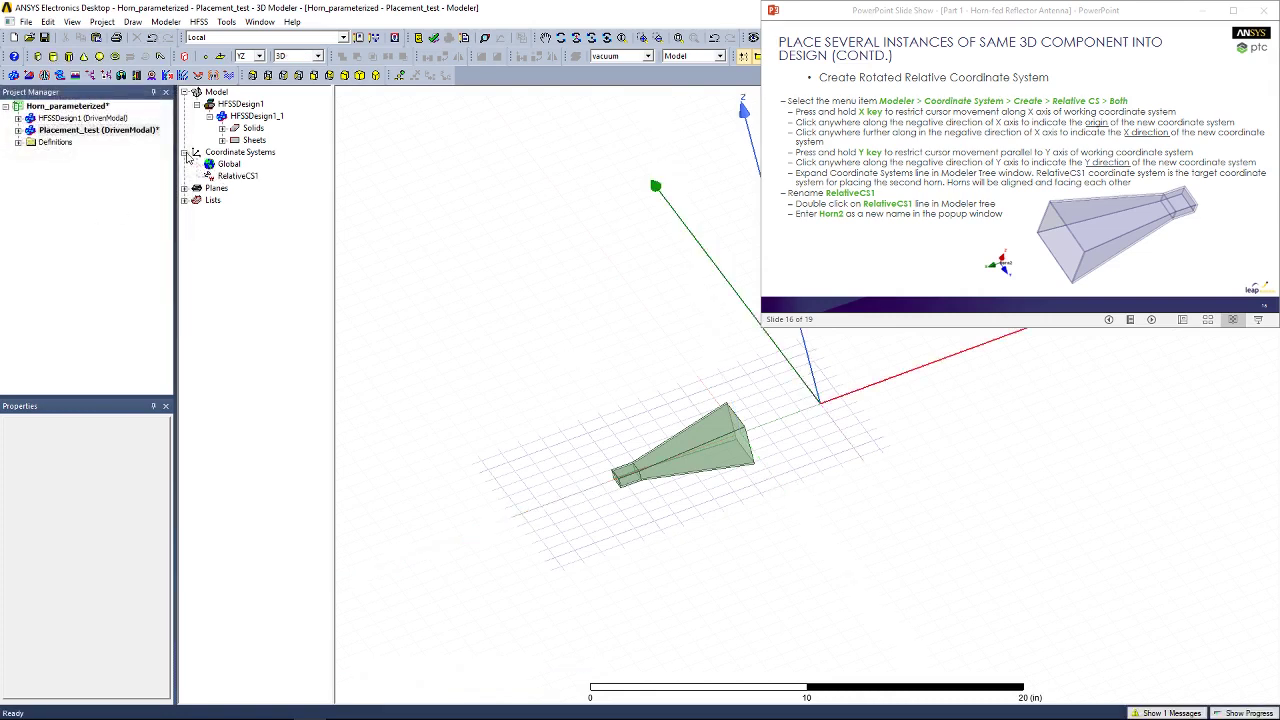
Change RelativeCS1's Name property to Horn2.
{"action": "left_click", "coordinate": [229, 165]}
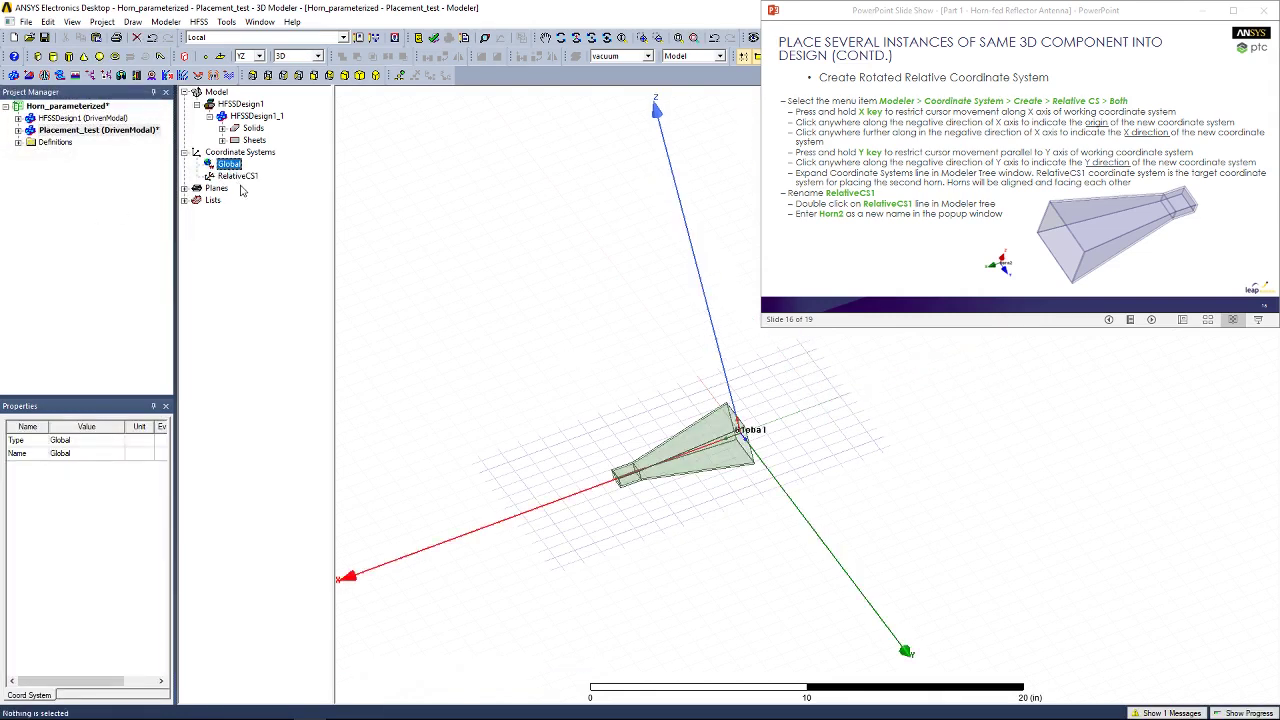
{"action": "left_click", "coordinate": [238, 176]}
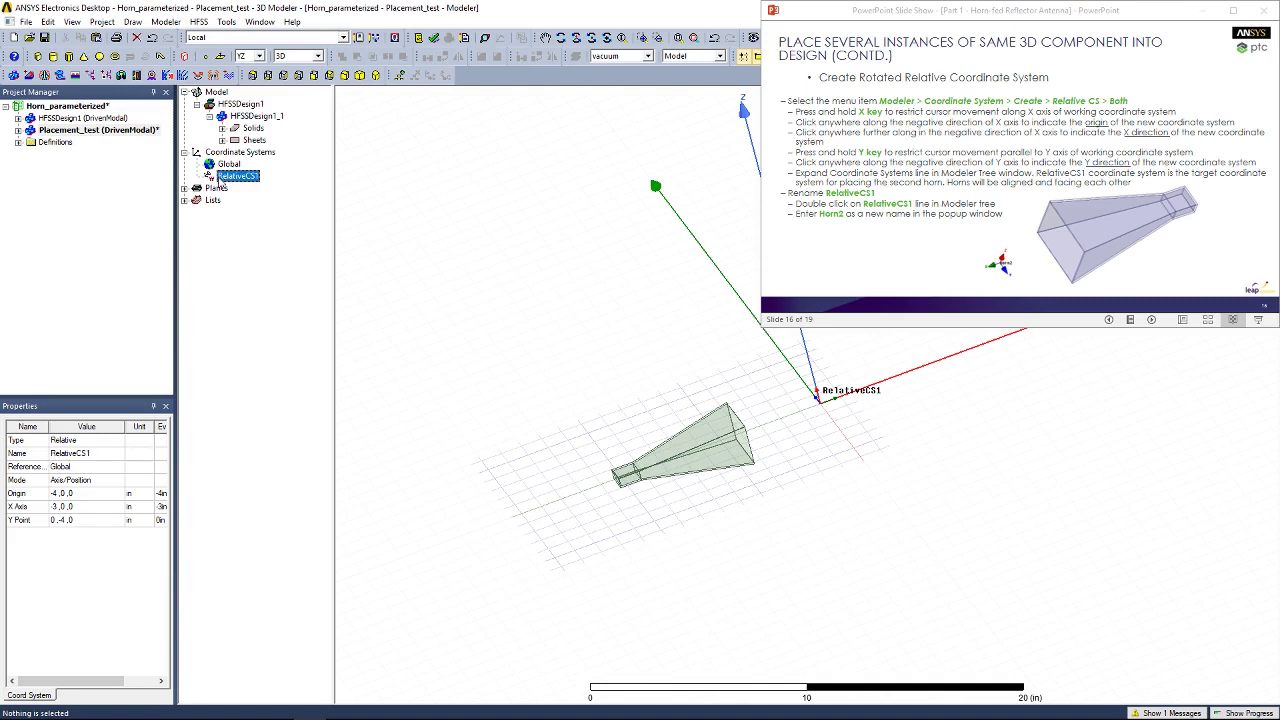
{"action": "left_click", "coordinate": [100, 455]}
{"action": "type", "text": "Horn2"}
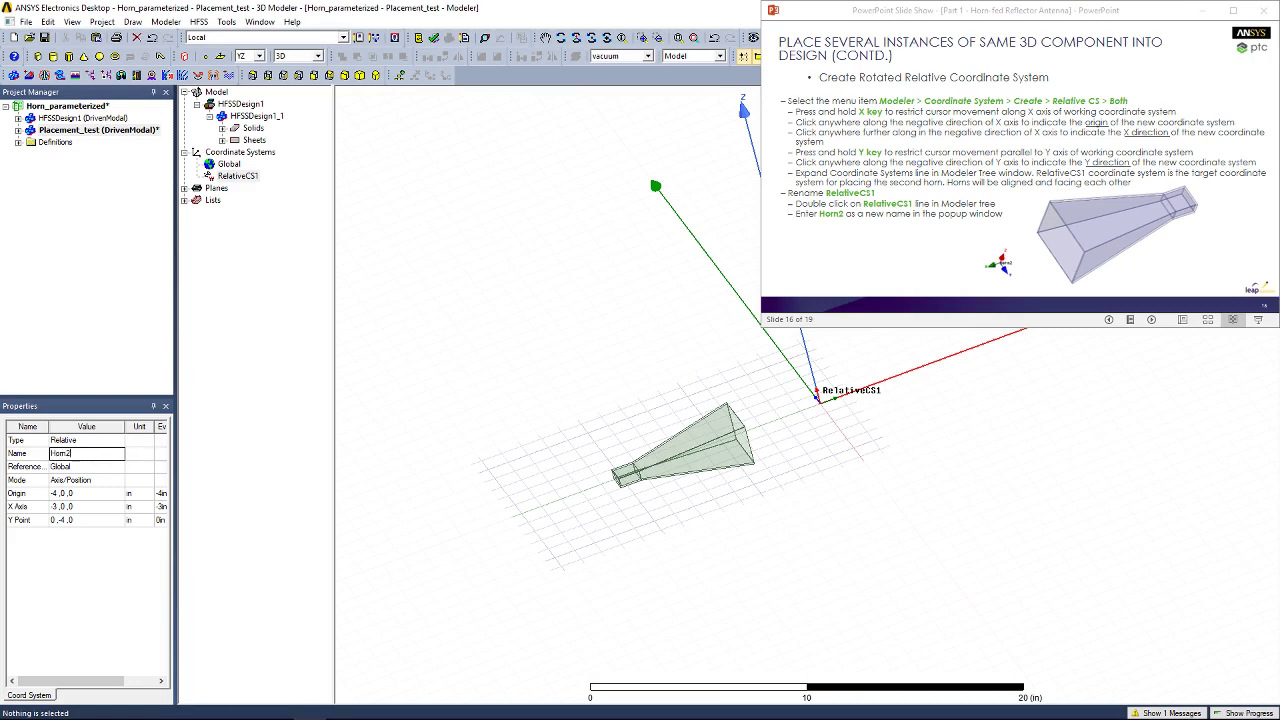
{"action": "key", "text": "Return"}
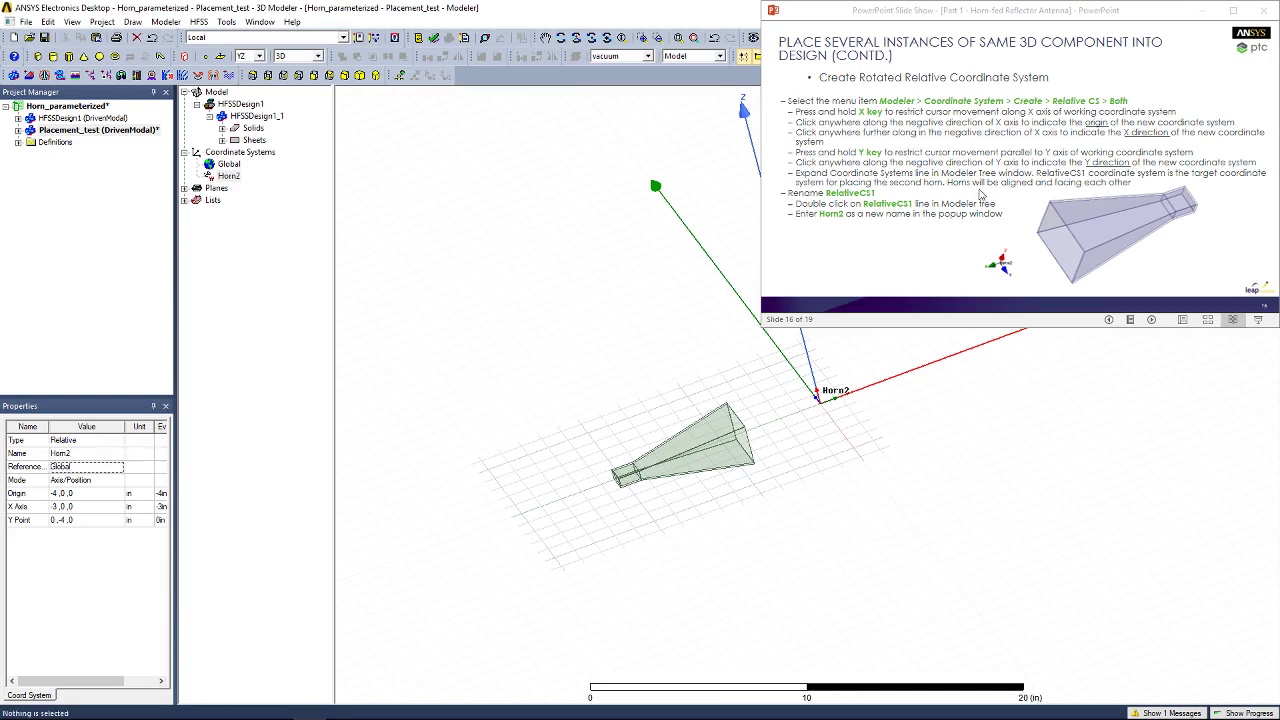
{"action": "left_click", "coordinate": [1020, 183]}
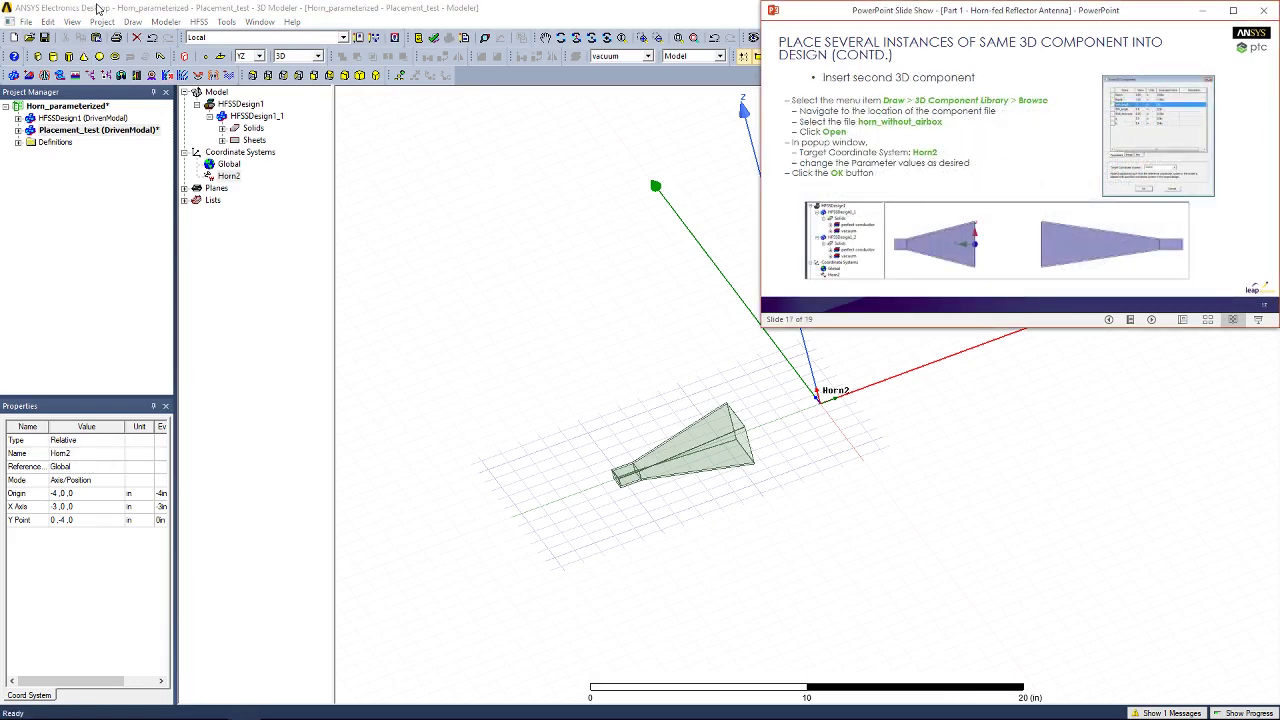
Open horn_without_airbox for insertion on Horn2 and change Horn_length to 3.2.
{"action": "left_click", "coordinate": [132, 22]}
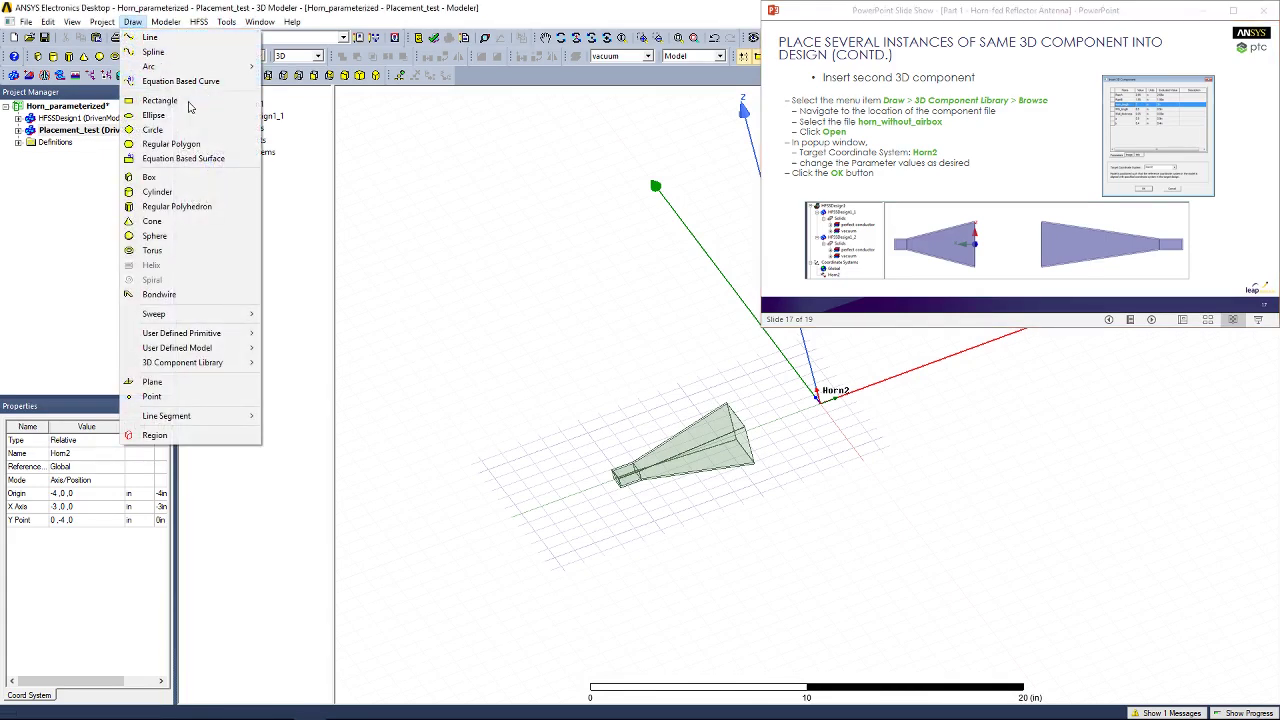
{"action": "mouse_move", "coordinate": [245, 363]}
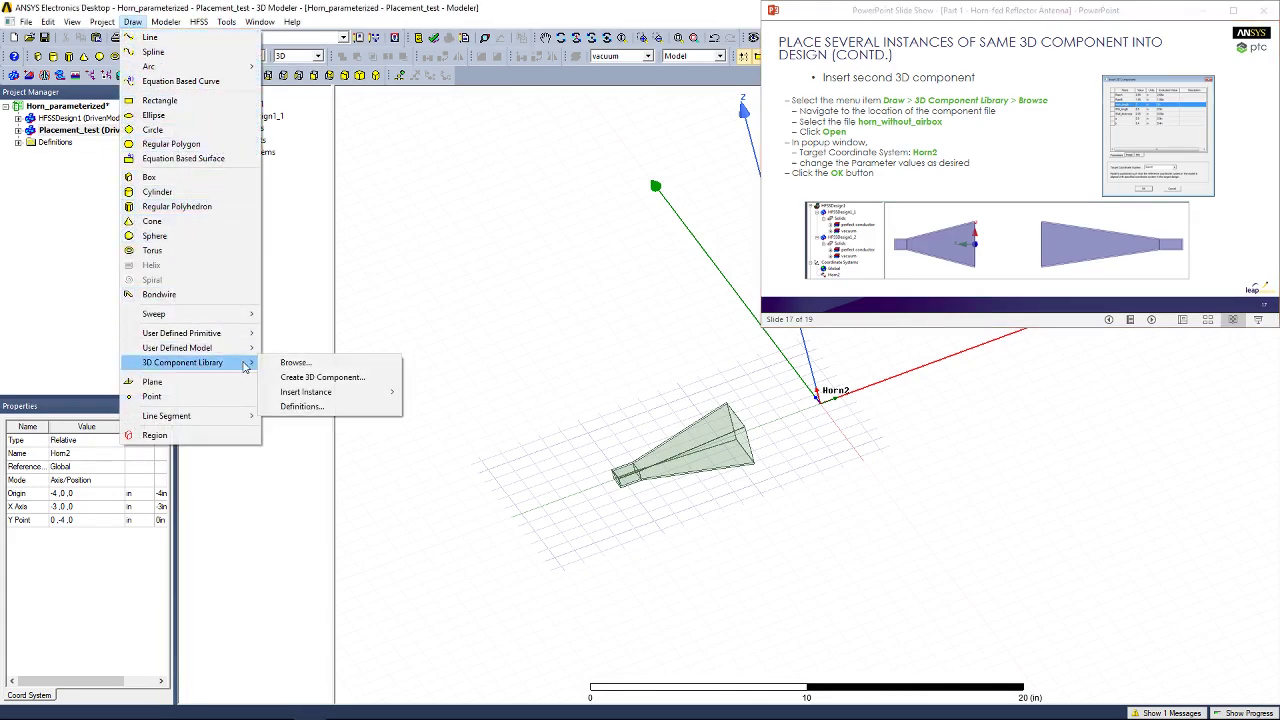
{"action": "left_click", "coordinate": [304, 368]}
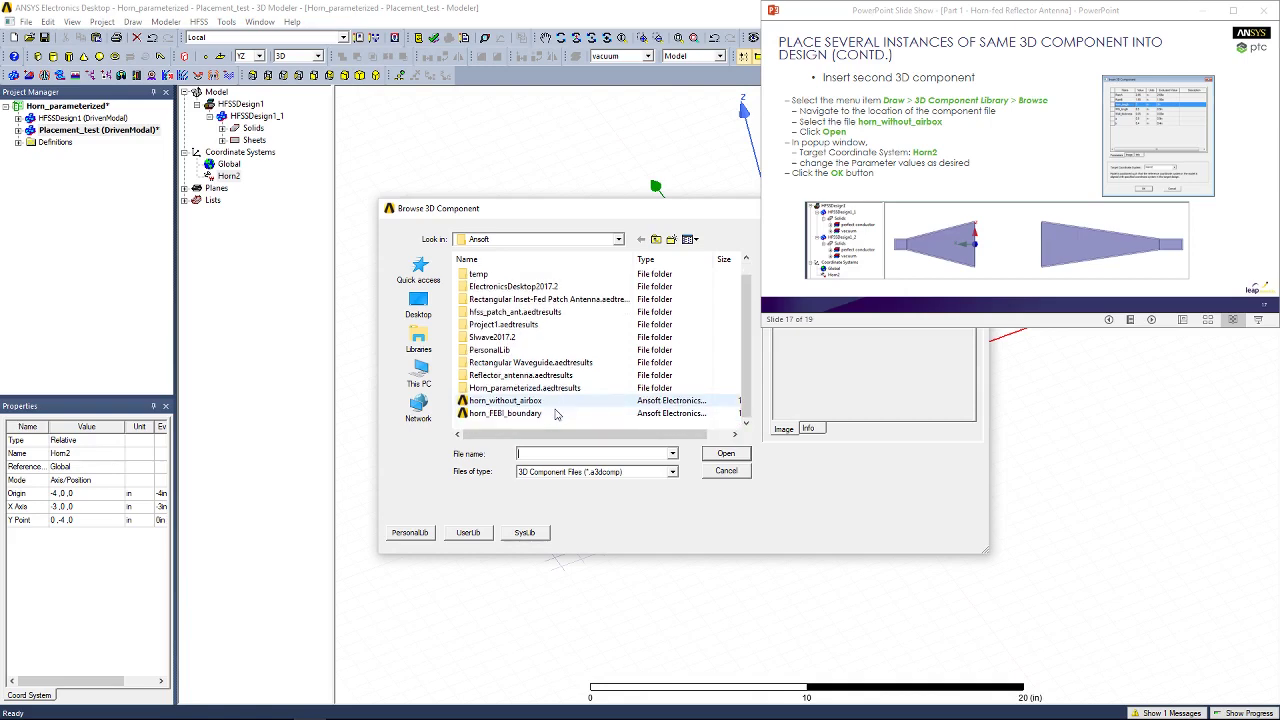
{"action": "left_click", "coordinate": [508, 400]}
{"action": "left_click", "coordinate": [726, 453]}
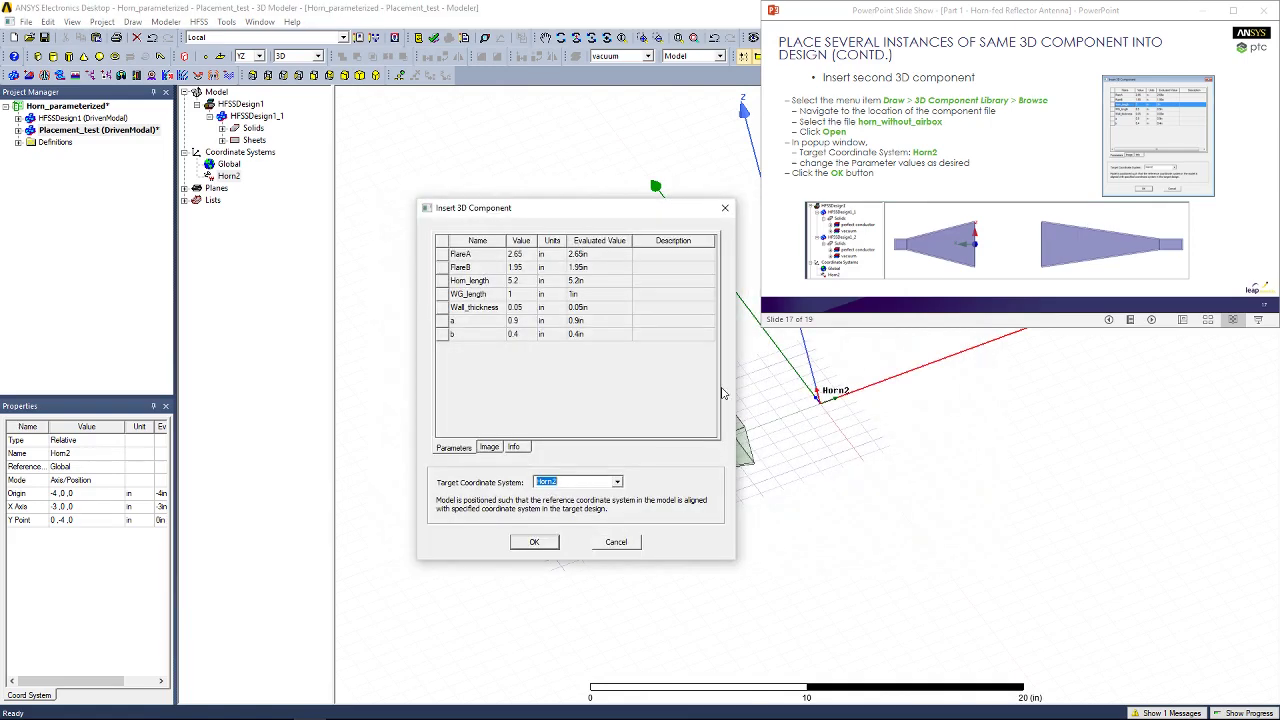
{"action": "double_click", "coordinate": [513, 281]}
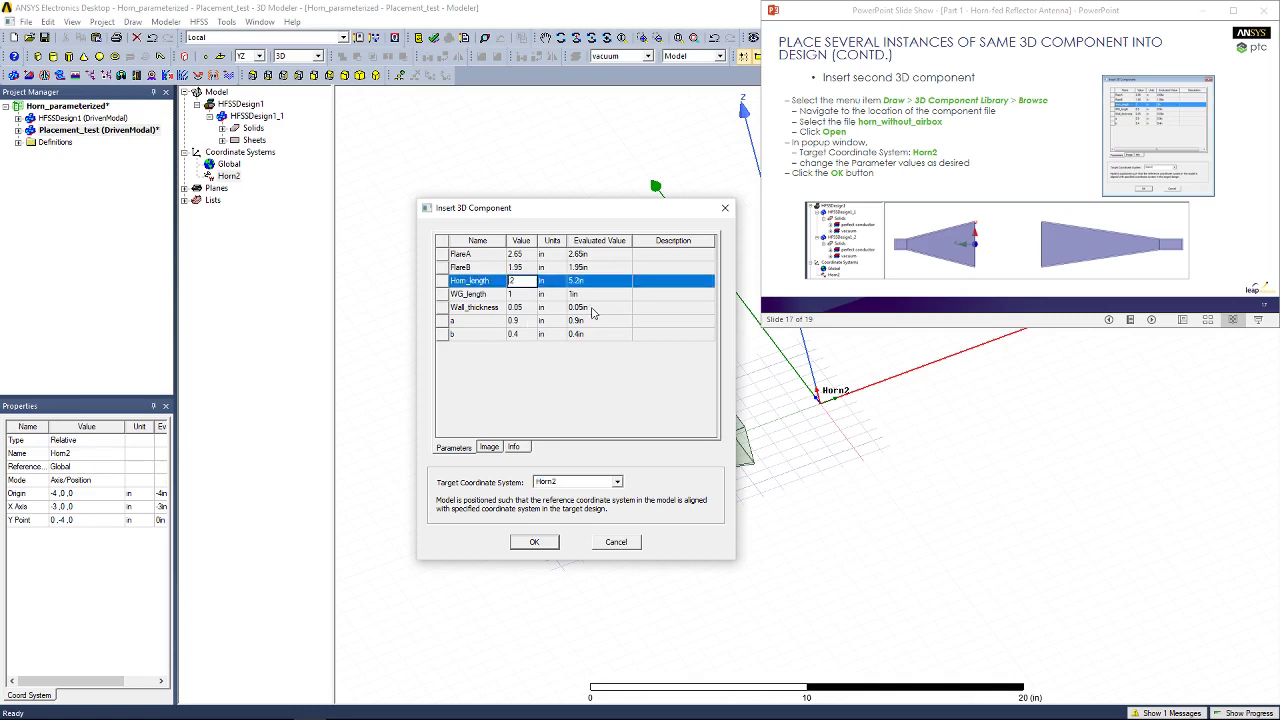
{"action": "type", "text": "3."}
{"action": "double_click", "coordinate": [515, 295]}
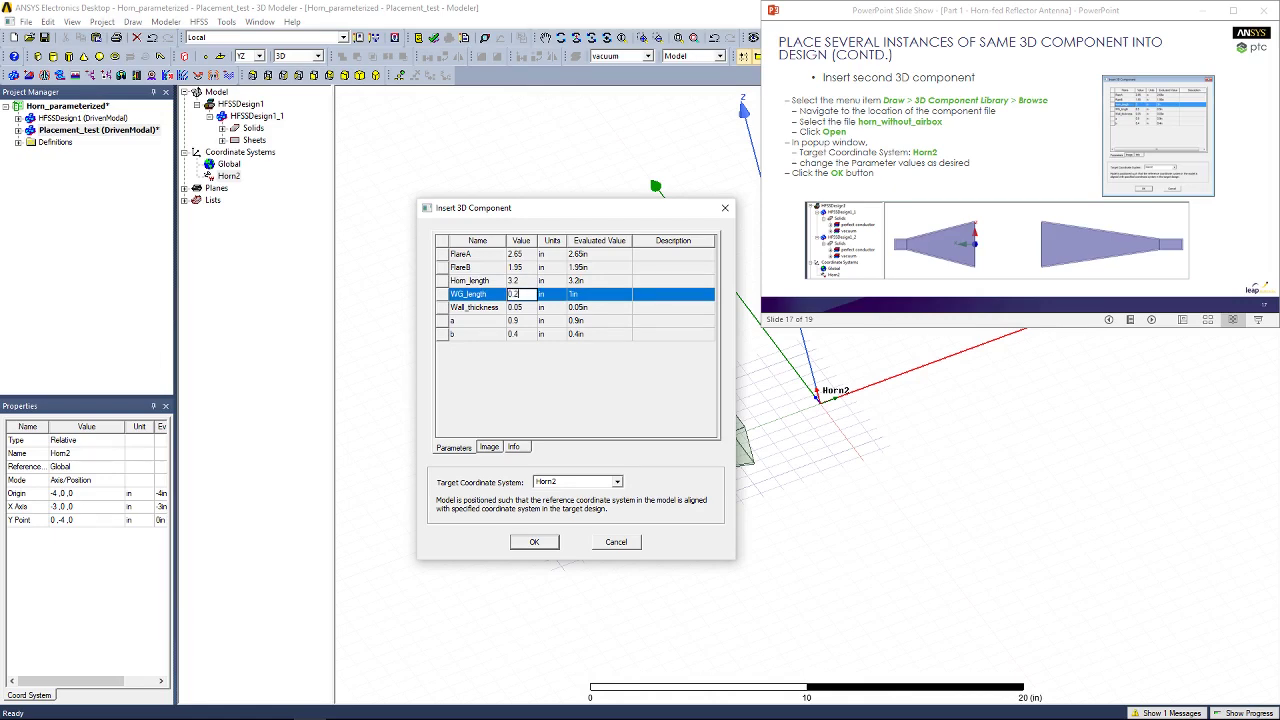
Insert the second horn HFSSDesign1_2 on Horn2 and compare both instances' coordinate systems.
{"action": "left_click", "coordinate": [534, 541]}
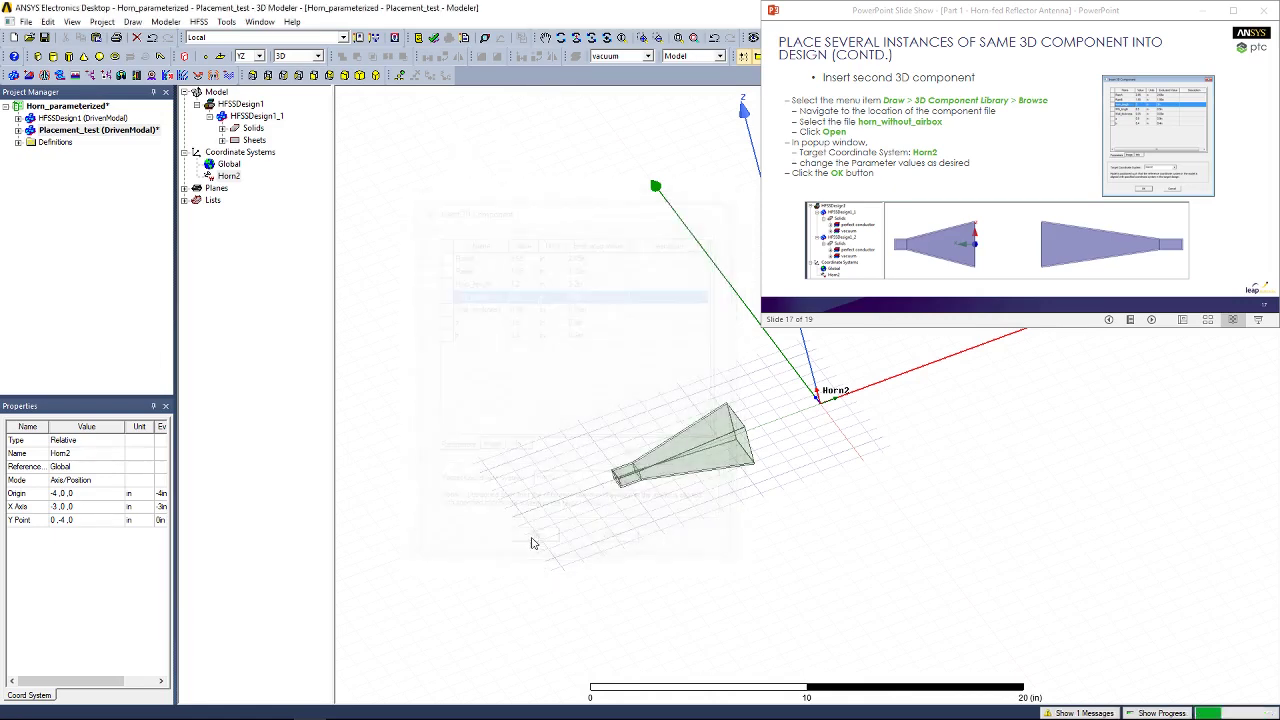
{"action": "scroll", "coordinate": [529, 400], "scroll_direction": "down", "scroll_amount": 5}
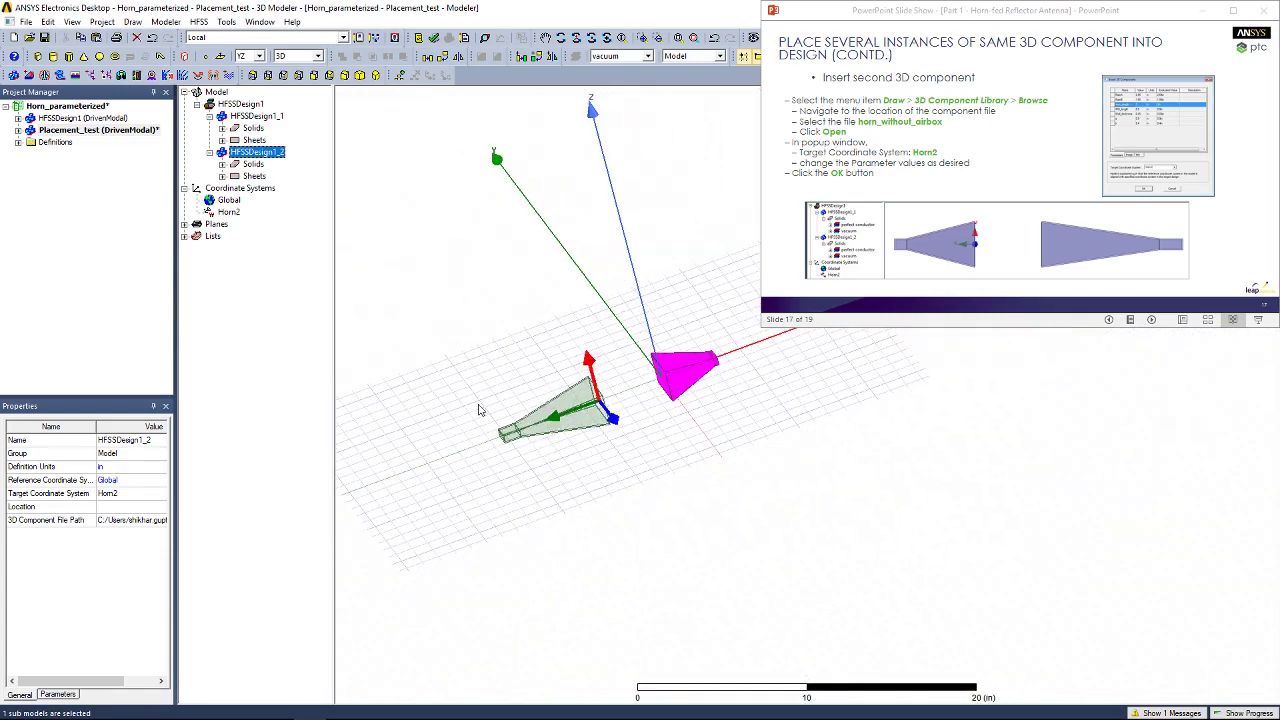
{"action": "left_click", "coordinate": [257, 117]}
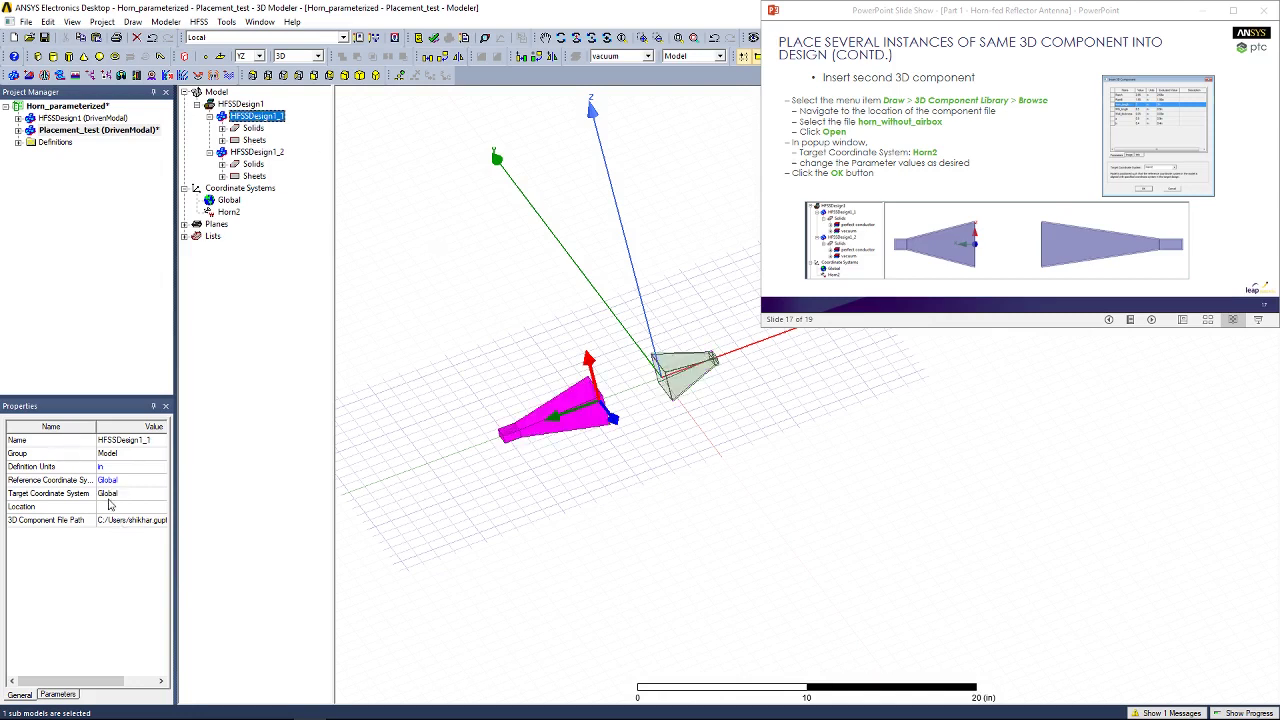
{"action": "left_click", "coordinate": [251, 154]}
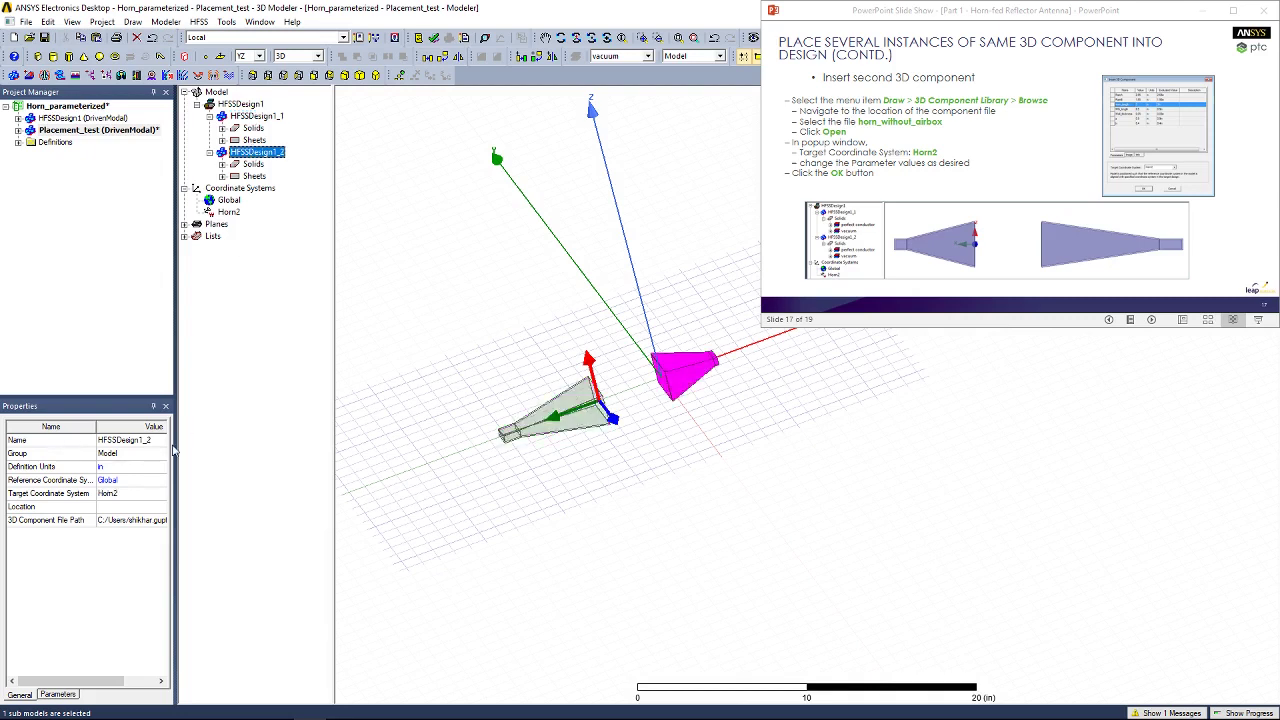
{"action": "left_click", "coordinate": [122, 500]}
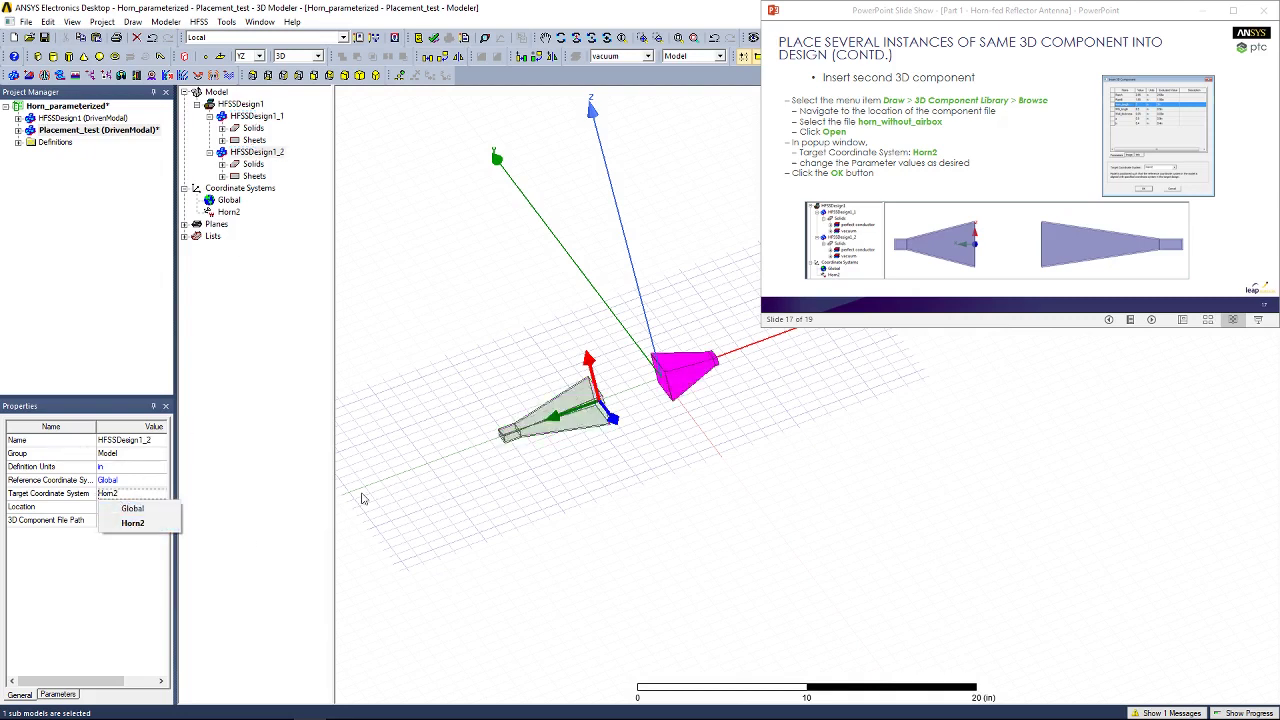
{"action": "left_click", "coordinate": [440, 441]}
{"action": "left_click", "coordinate": [440, 441]}
{"action": "left_click", "coordinate": [1038, 159]}
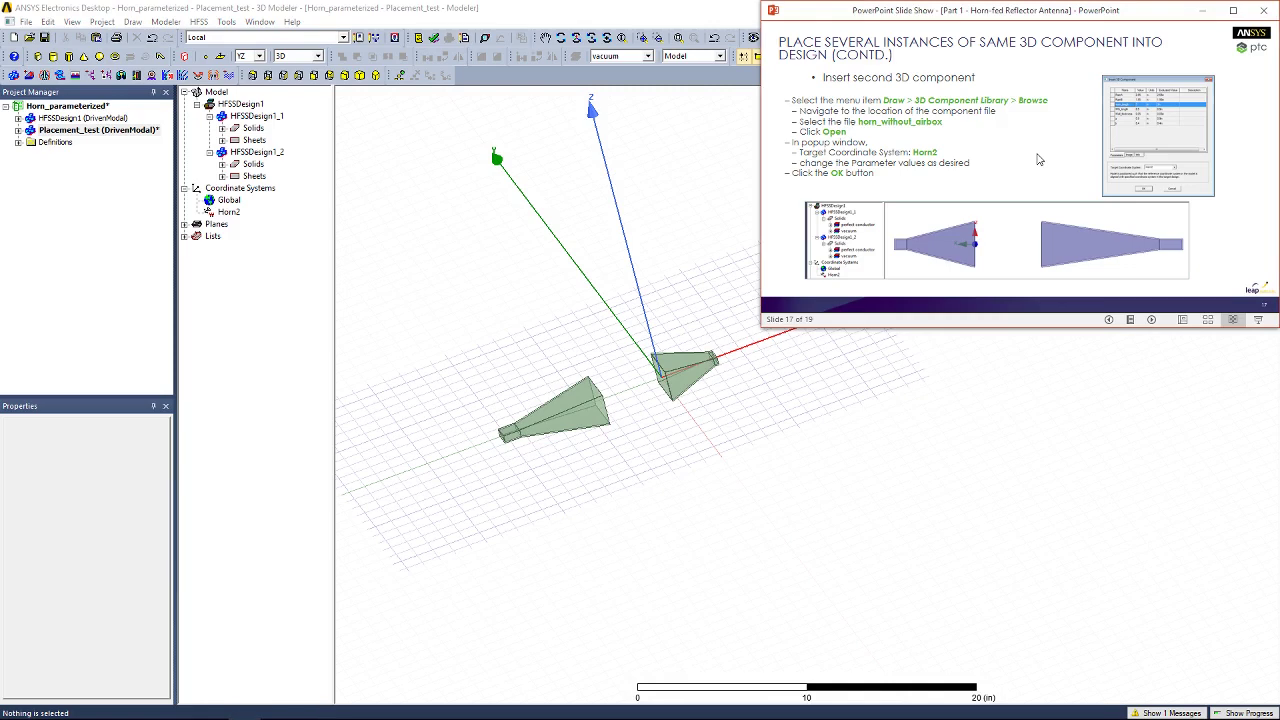
{"action": "left_click", "coordinate": [1038, 159]}
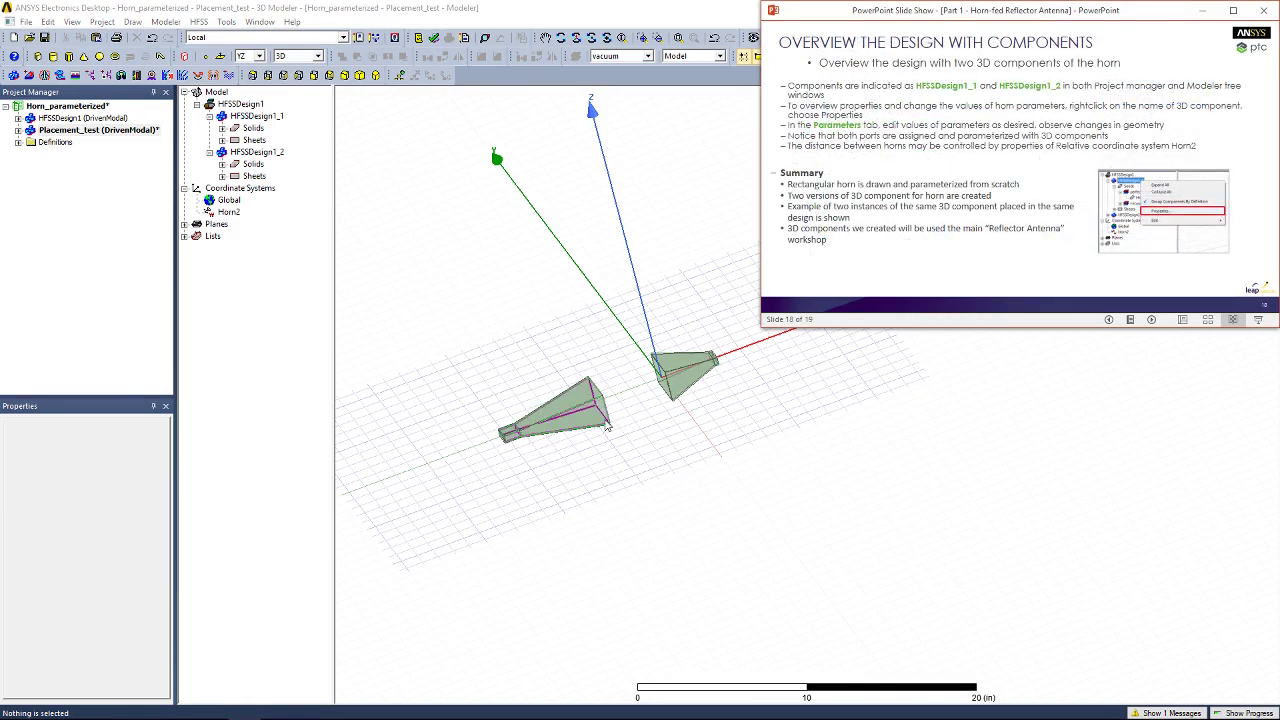
Change the Horn2 coordinate system's origin x value from -4 to horn_separation.
{"action": "left_click", "coordinate": [482, 346]}
{"action": "left_click_drag", "start_coordinate": [482, 346], "coordinate": [597, 388]}
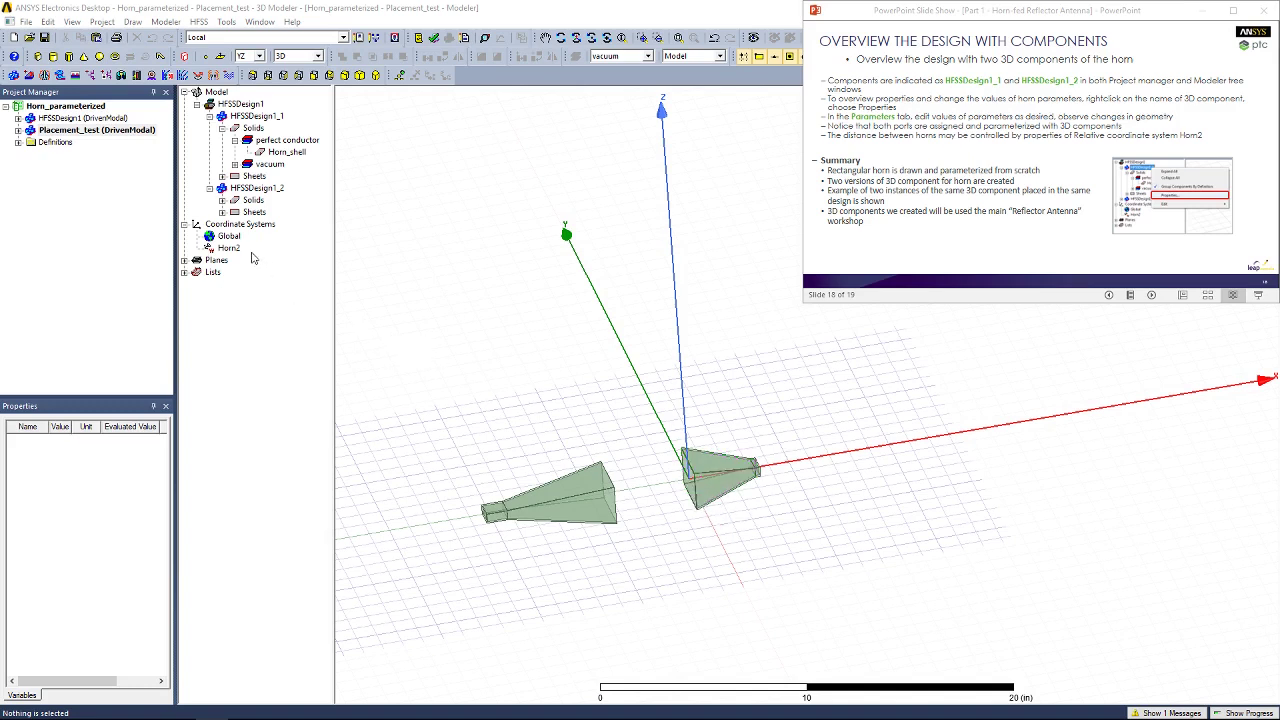
{"action": "left_click", "coordinate": [233, 248]}
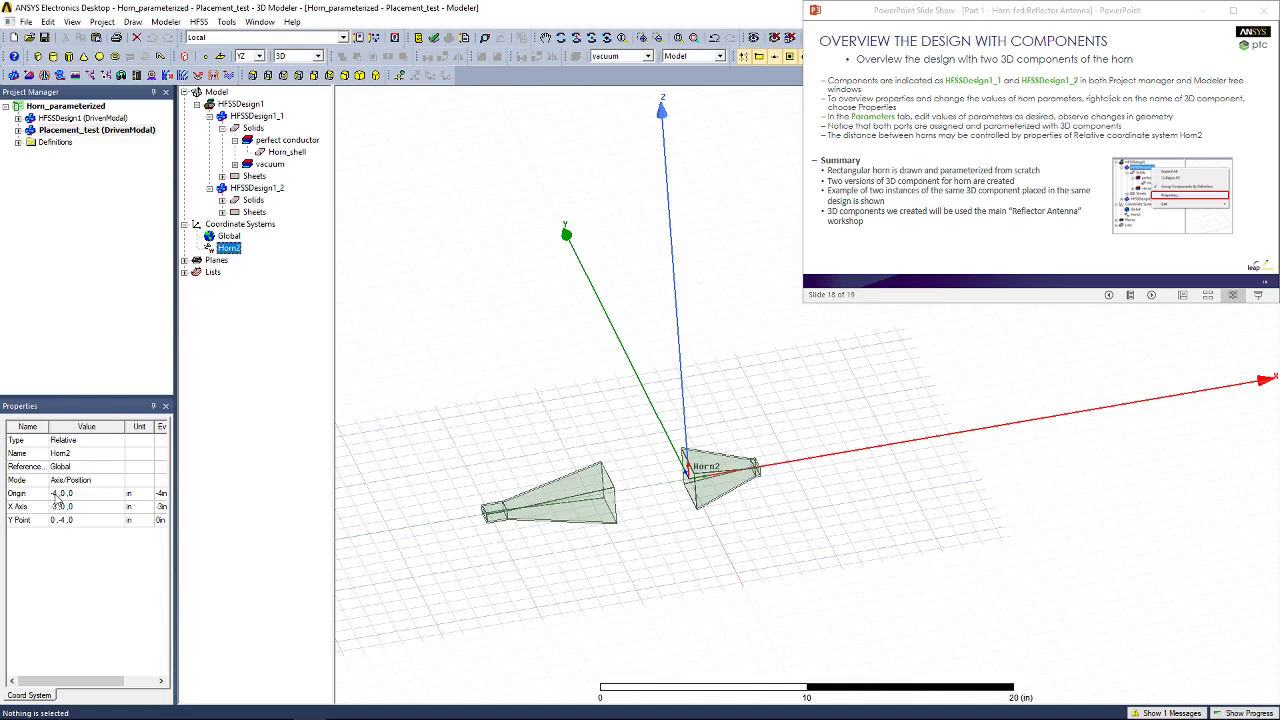
{"action": "left_click", "coordinate": [55, 495]}
{"action": "left_click", "coordinate": [53, 494]}
{"action": "key", "text": "Delete"}
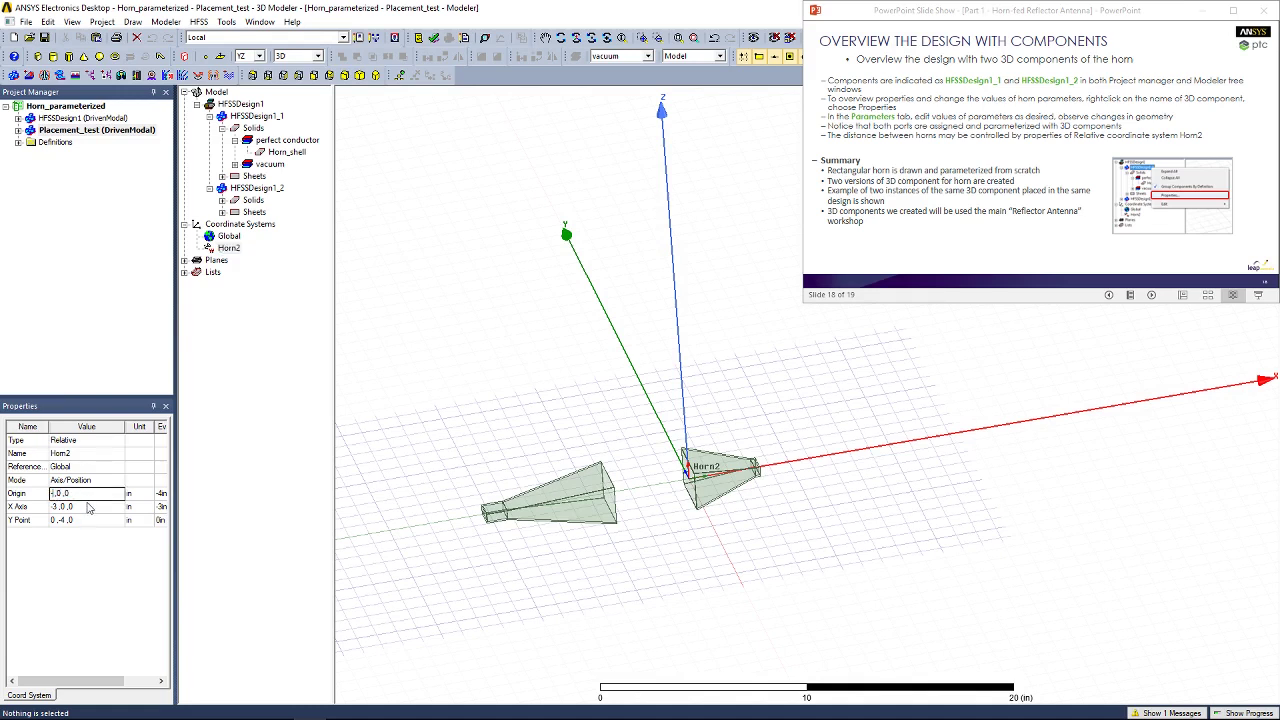
{"action": "key", "text": "Delete"}
{"action": "type", "text": "horn_separation"}
Define horn_separation as a Length variable in inches with initial value 0.
{"action": "key", "text": "Return"}
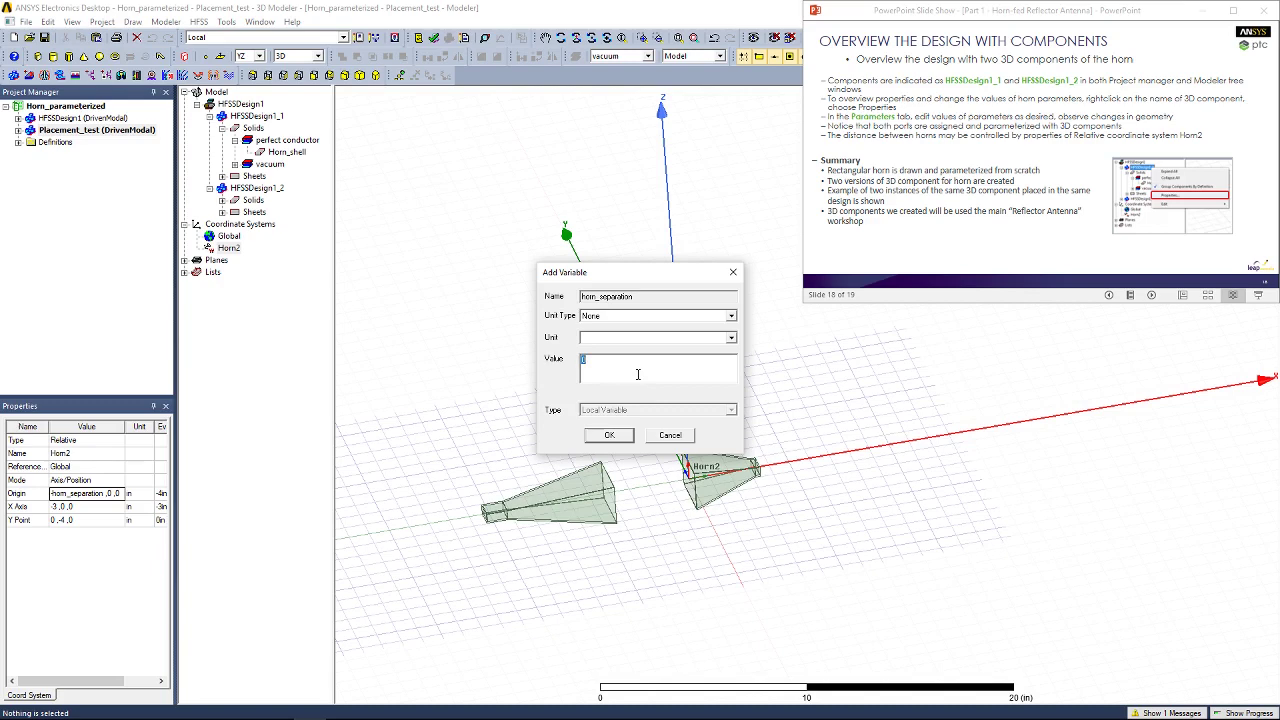
{"action": "left_click", "coordinate": [640, 316]}
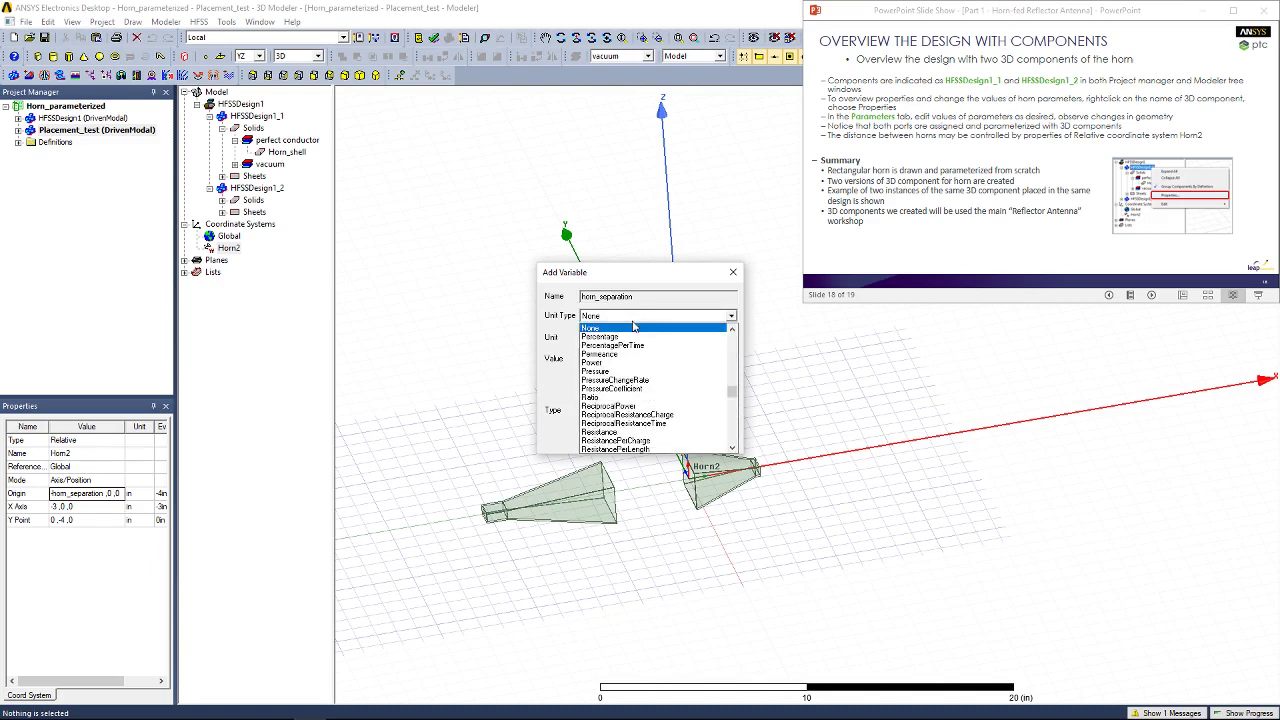
{"action": "scroll", "coordinate": [620, 390], "scroll_direction": "down", "scroll_amount": 15}
{"action": "scroll", "coordinate": [608, 400], "scroll_direction": "up", "scroll_amount": 3}
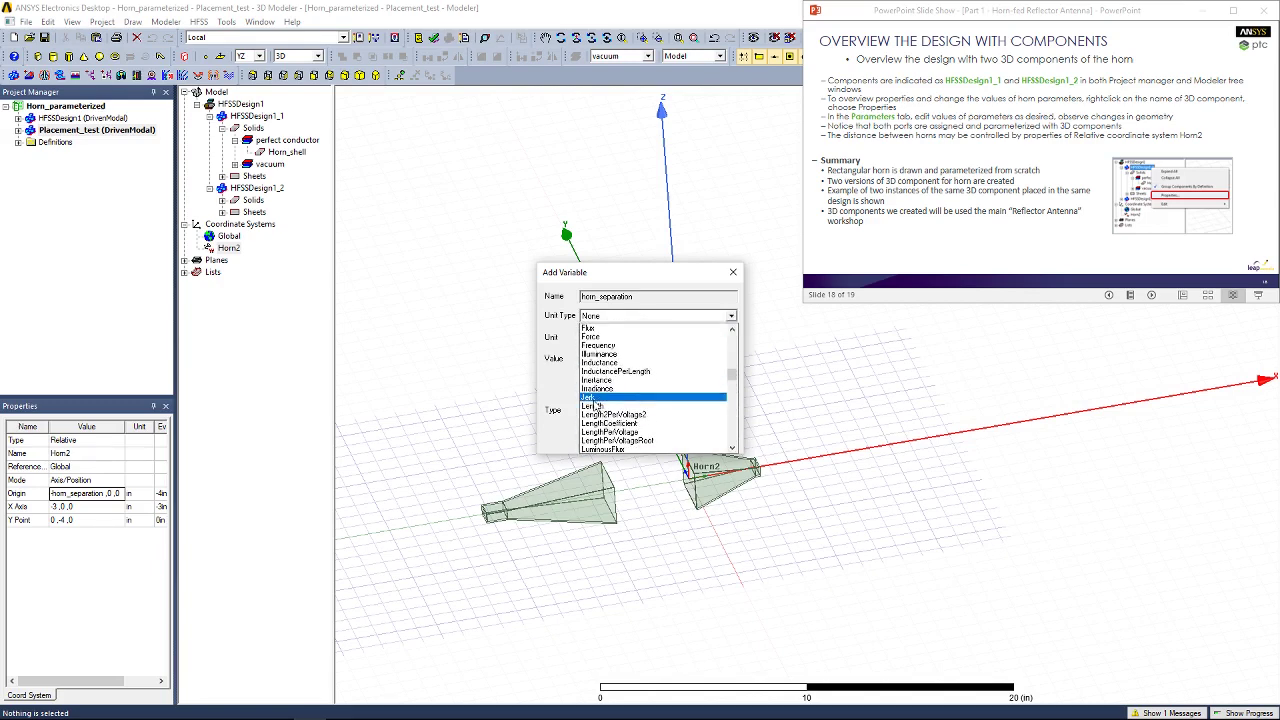
{"action": "left_click", "coordinate": [610, 402]}
{"action": "left_click", "coordinate": [623, 340]}
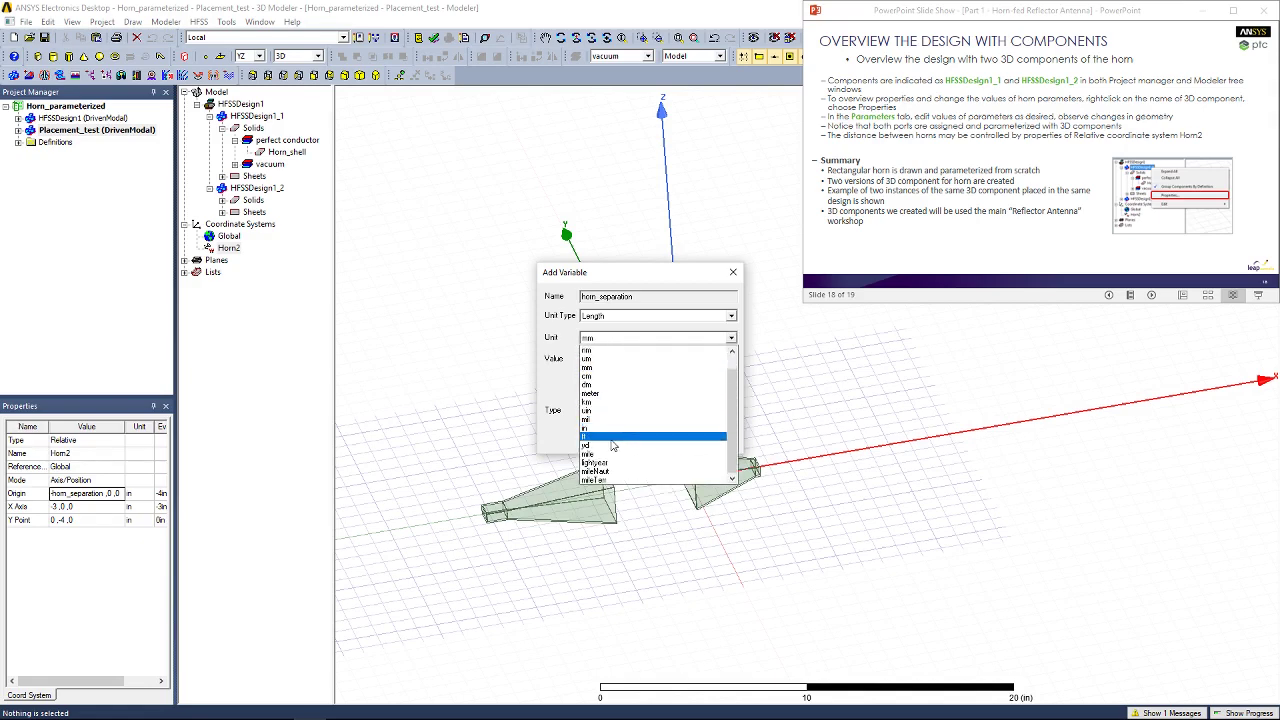
{"action": "left_click", "coordinate": [612, 436]}
{"action": "left_click", "coordinate": [599, 370]}
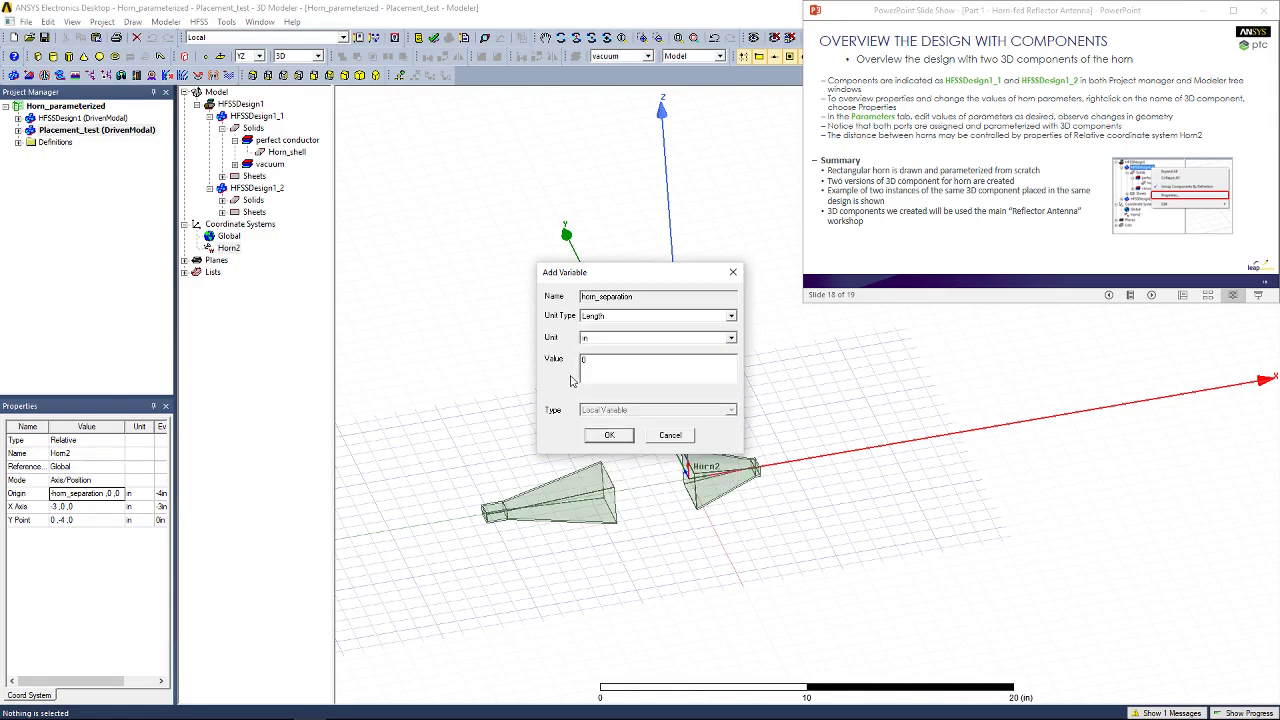
{"action": "type", "text": "0"}
{"action": "left_click", "coordinate": [603, 436]}
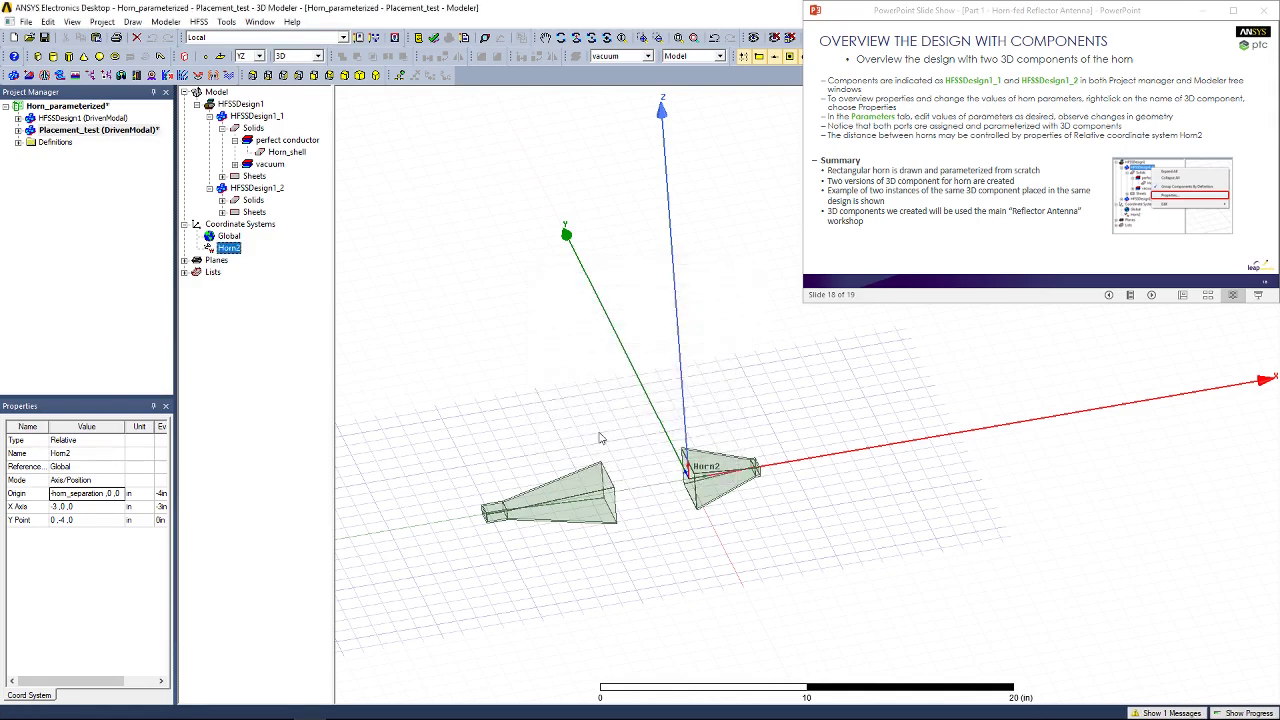
Set horn_separation to 10 in among the Placement_test design variables.
{"action": "left_click", "coordinate": [600, 437]}
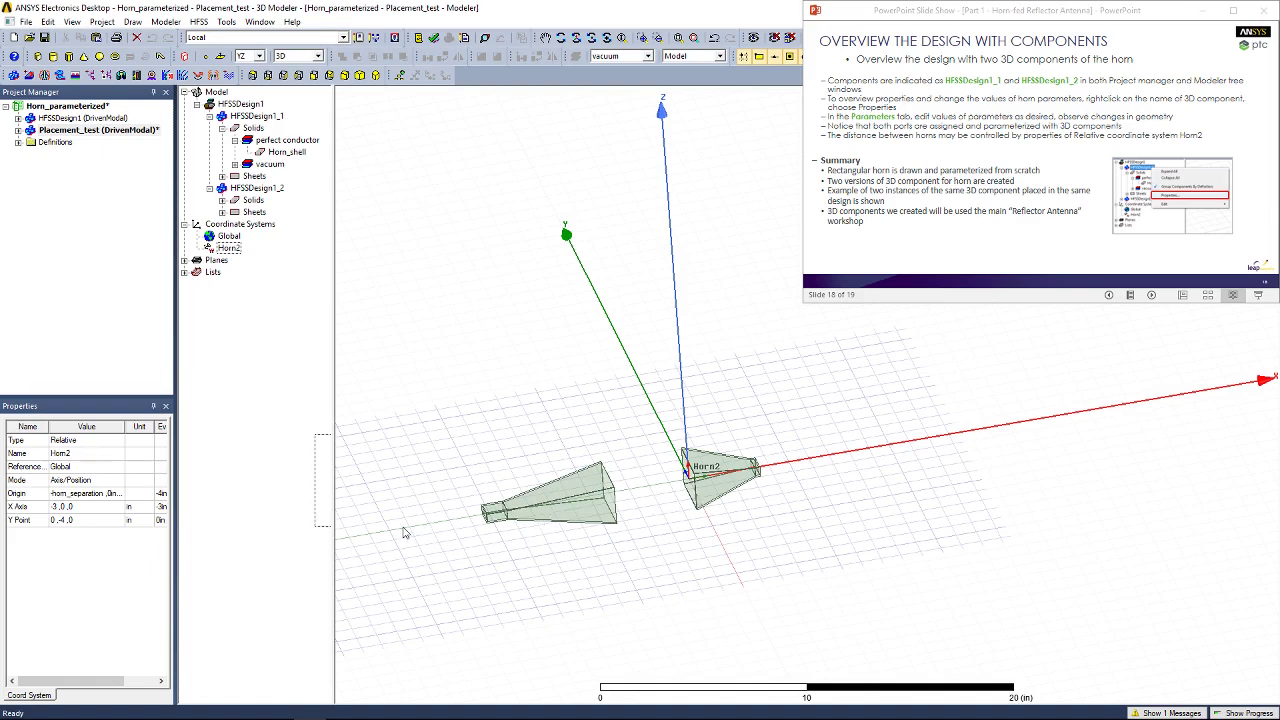
{"action": "left_click", "coordinate": [97, 132]}
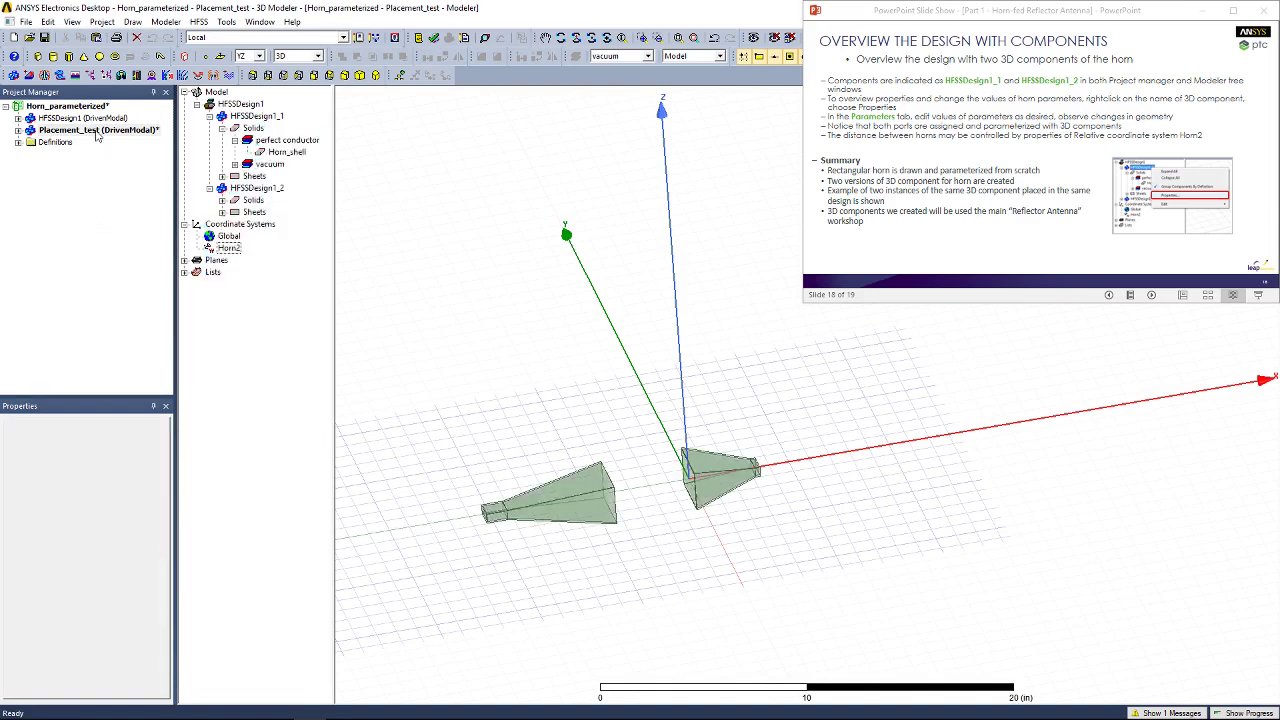
{"action": "left_click", "coordinate": [97, 131]}
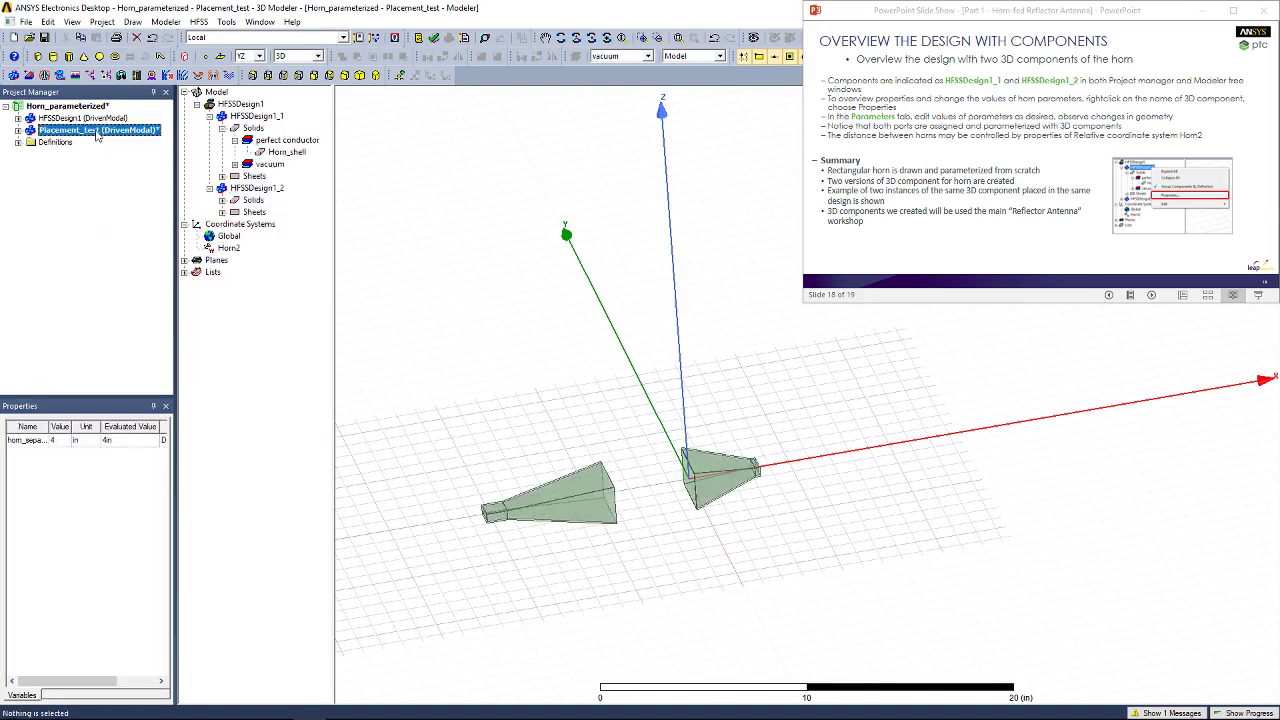
{"action": "left_click", "coordinate": [58, 441]}
{"action": "type", "text": "1"}
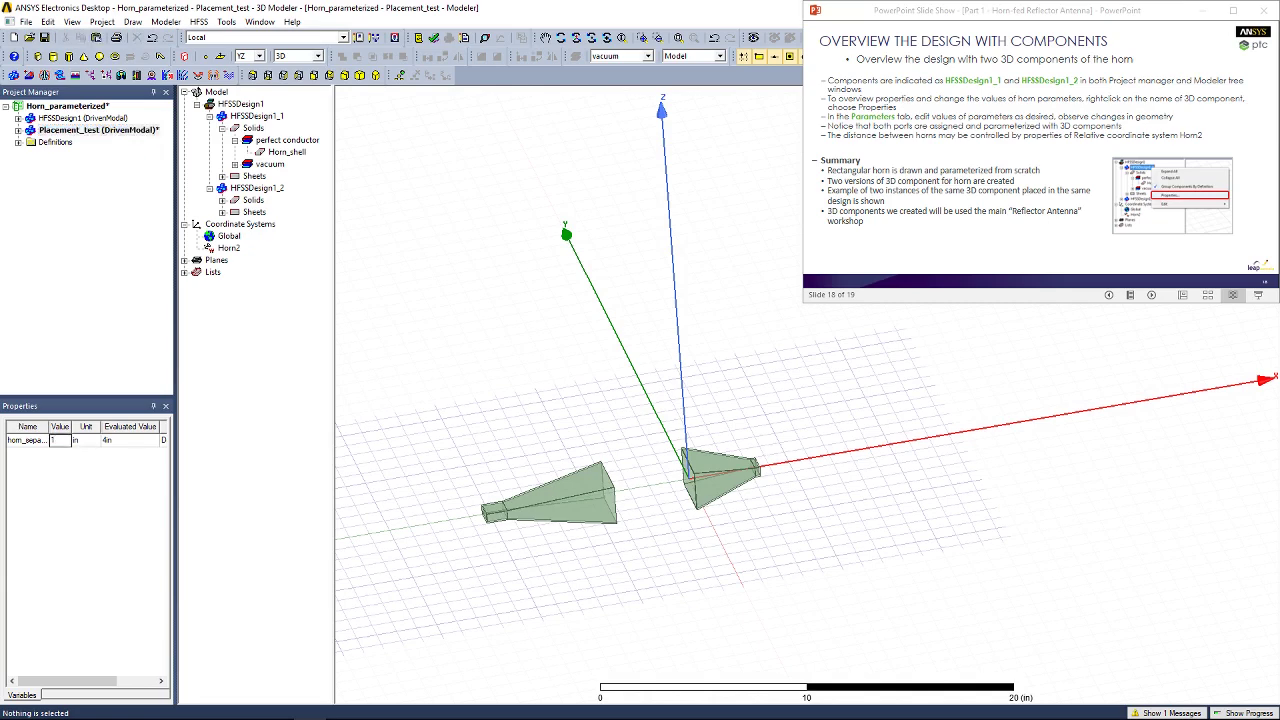
{"action": "type", "text": "0"}
{"action": "key", "text": "Return"}
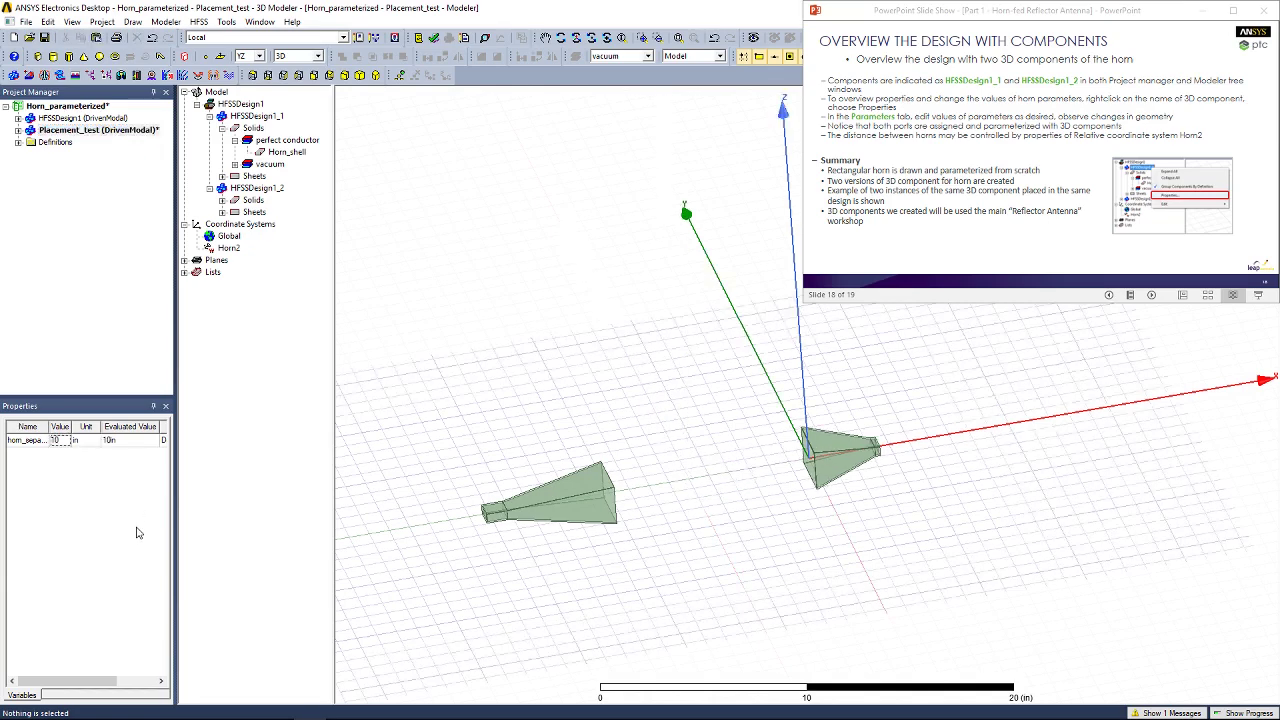
Raise horn_separation to 15 in, then advance to the closing presentation slide.
{"action": "left_click", "coordinate": [59, 443]}
{"action": "type", "text": "1"}
{"action": "key", "text": "Return"}
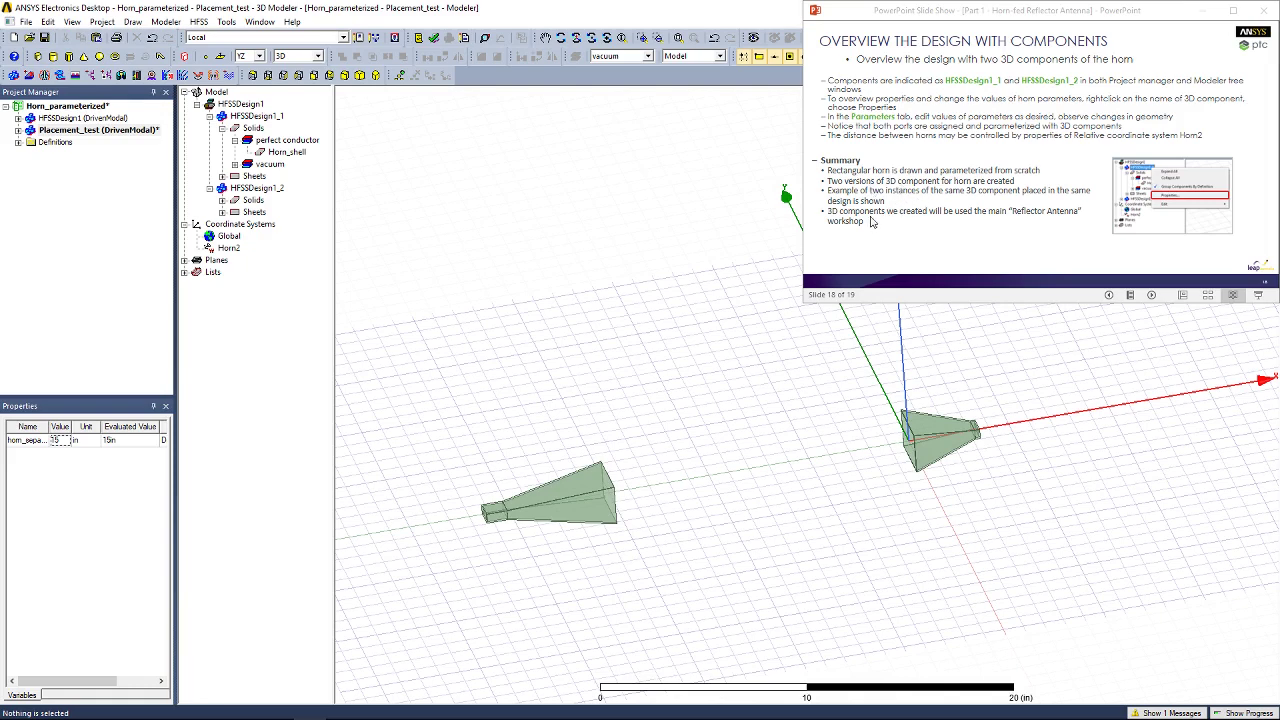
{"action": "left_click", "coordinate": [905, 211]}
{"action": "left_click", "coordinate": [905, 211]}
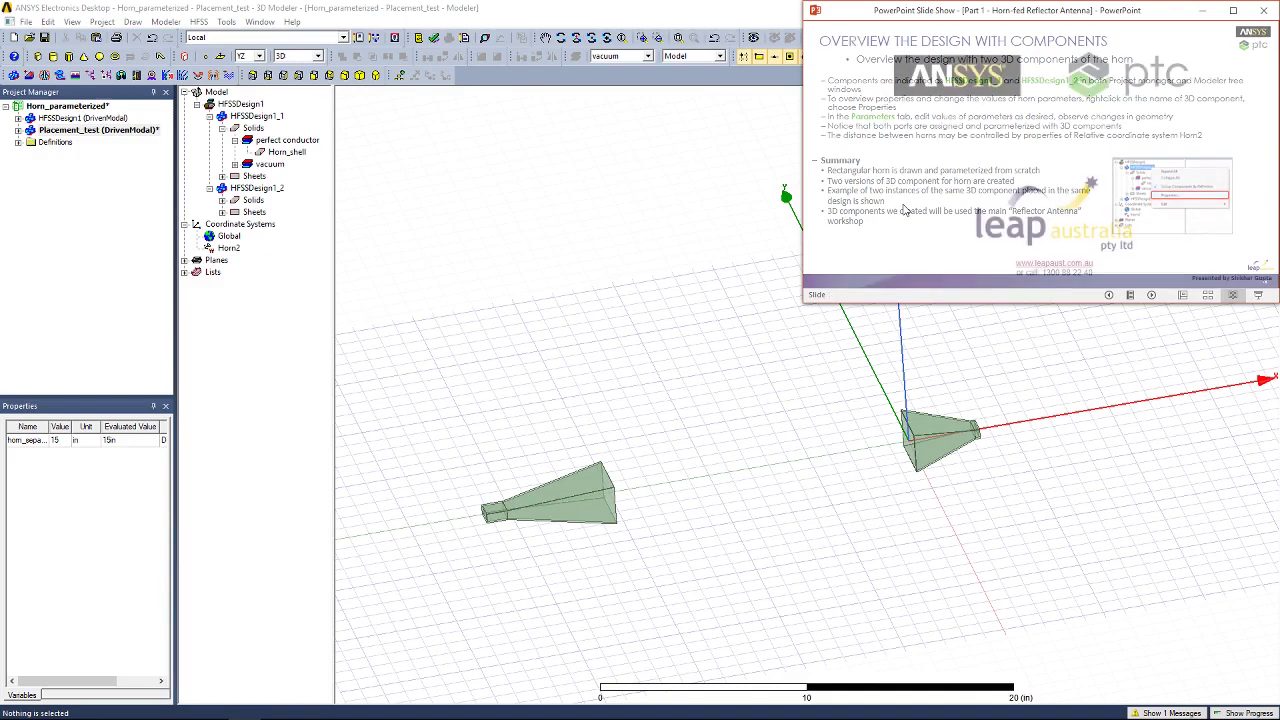